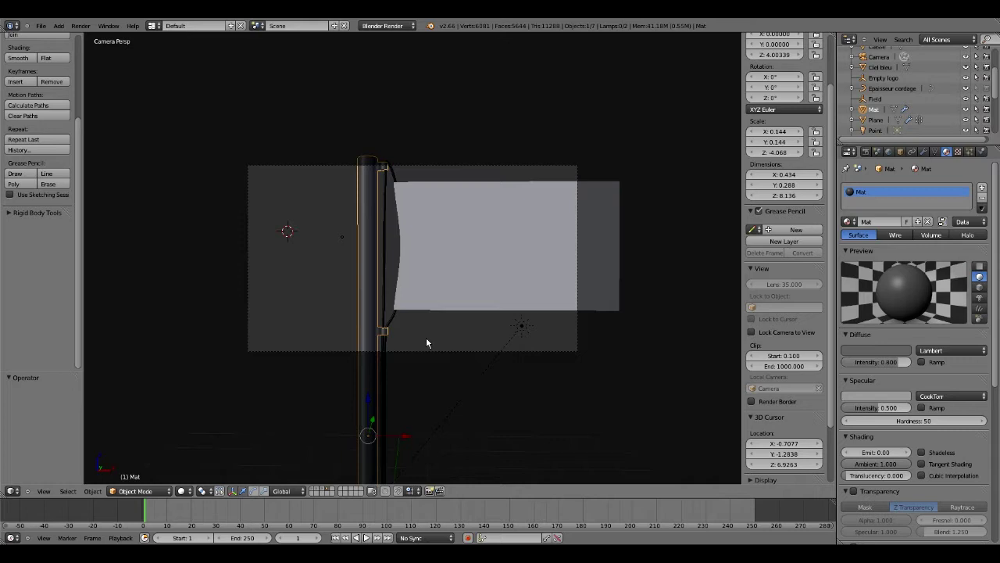
Move the two sun lamps to the fifth layer and display only that layer.
key("KP_0")
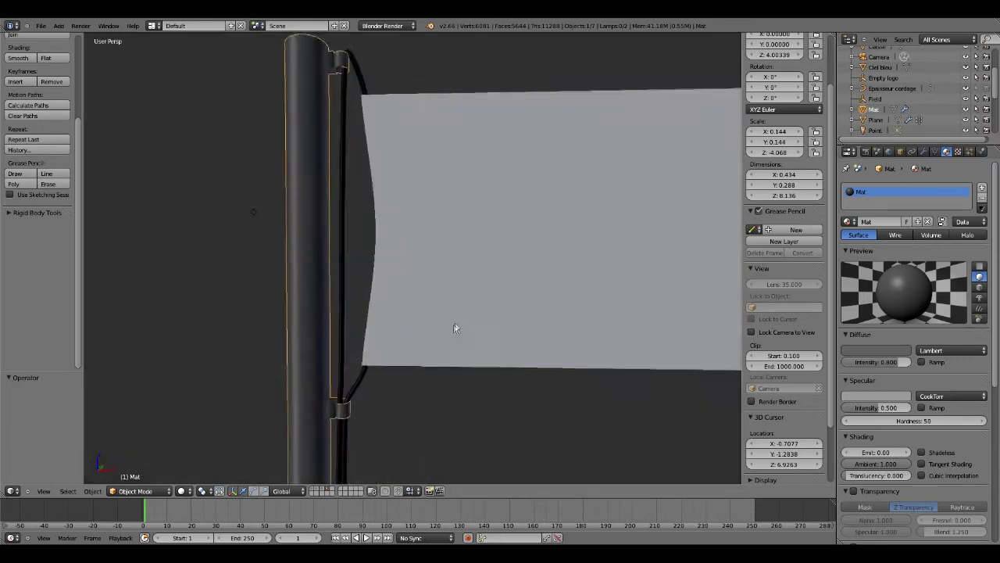
scroll(442, 340, "down", 3)
right_click(587, 290)
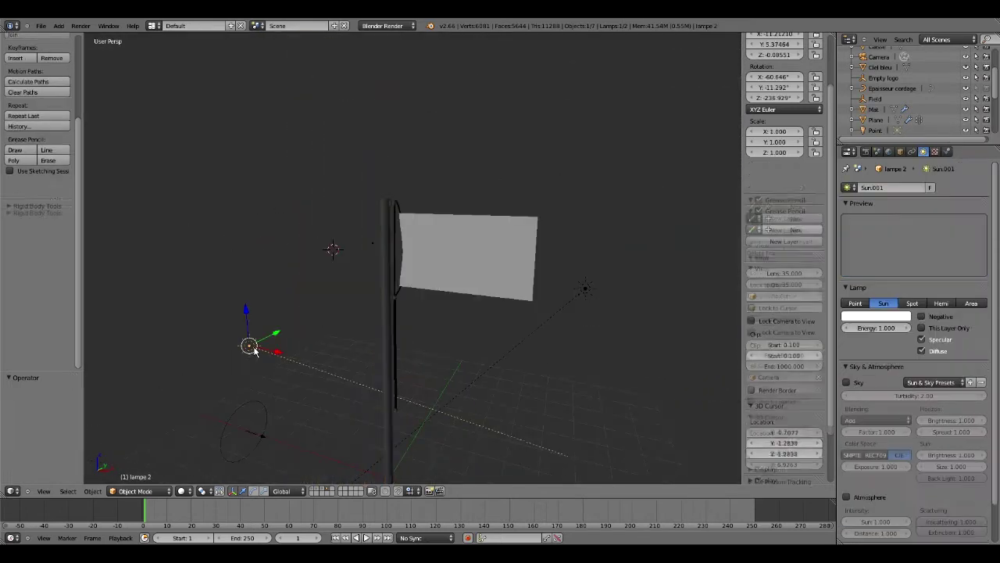
right_click(584, 290)
key("m")
left_click(694, 309)
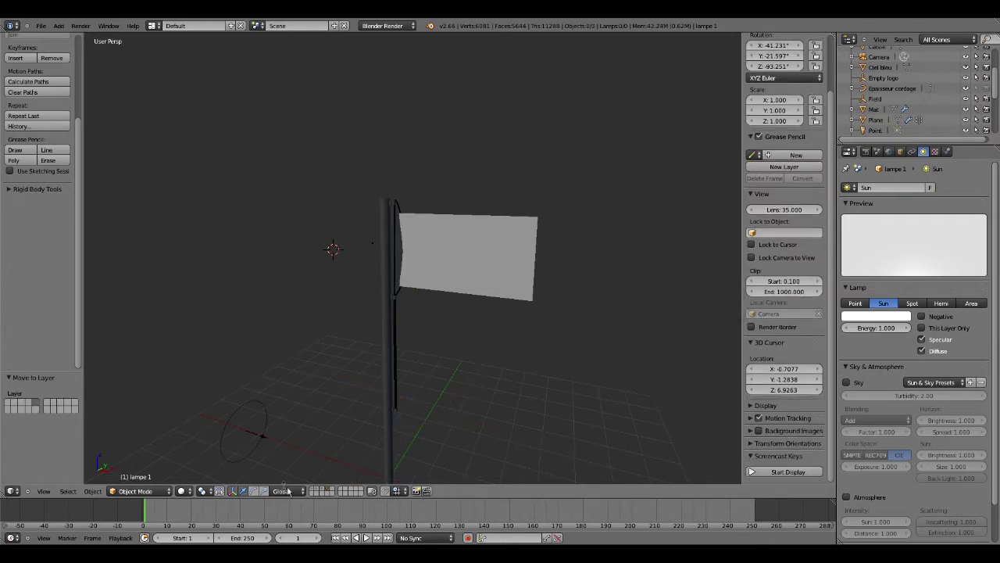
left_click(333, 491)
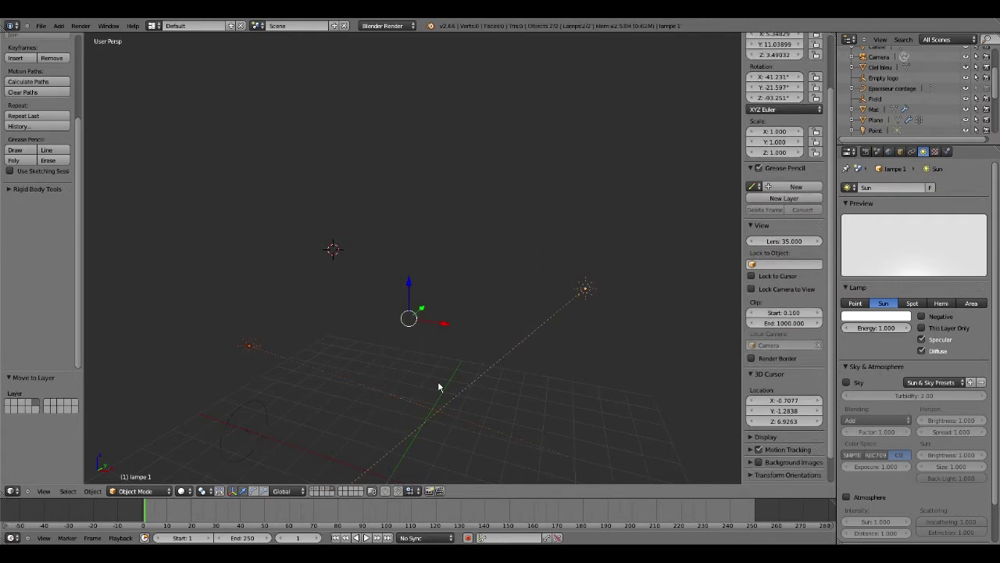
Snap the 3D cursor to the scene centre and add a cube mesh there.
key("shift+s")
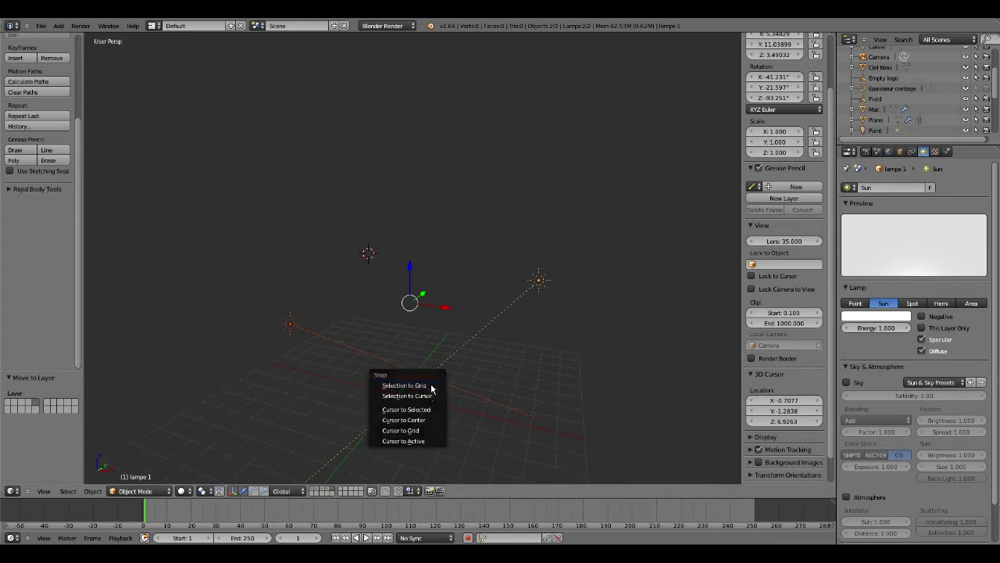
left_click(428, 419)
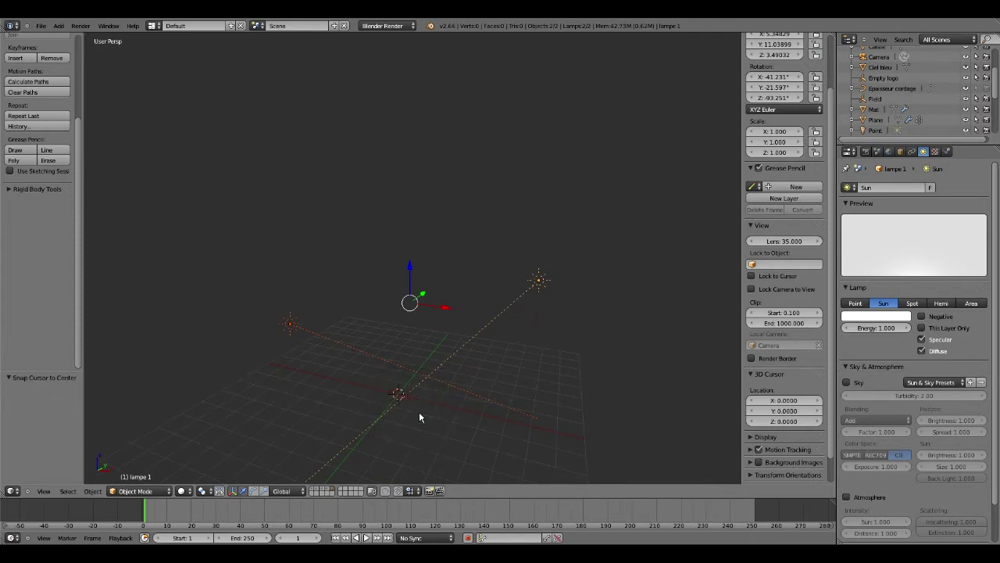
key("shift+a")
mouse_move(394, 391)
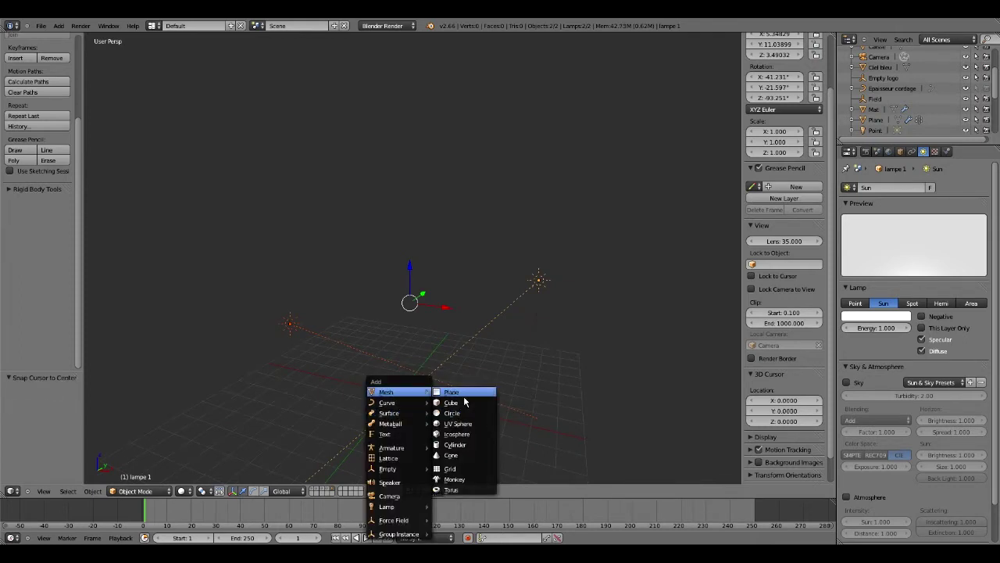
left_click(465, 402)
middle_click_drag(437, 380, 457, 266, "shift")
Save the scene as a new file named tuto34.blend.
left_click(41, 26)
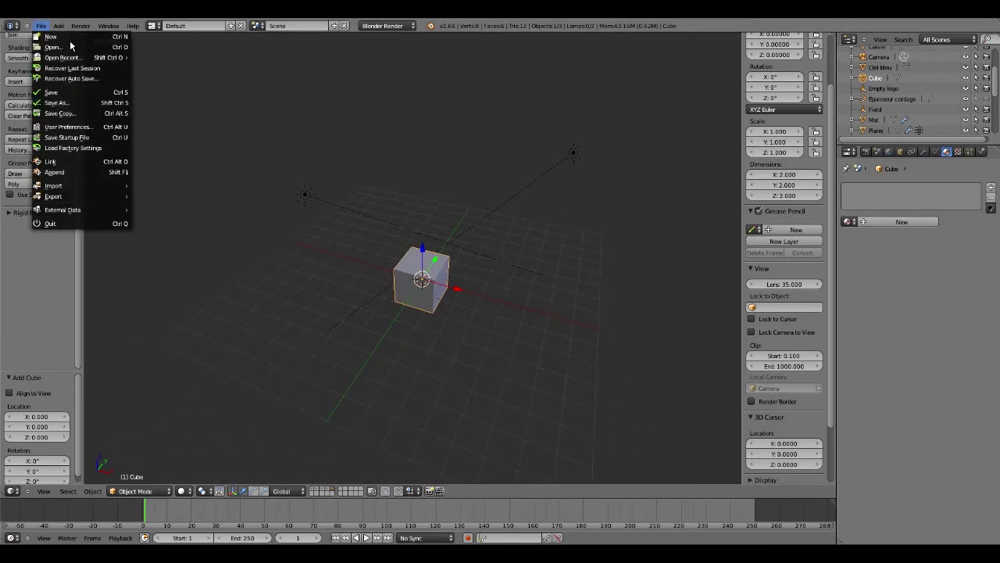
left_click(73, 104)
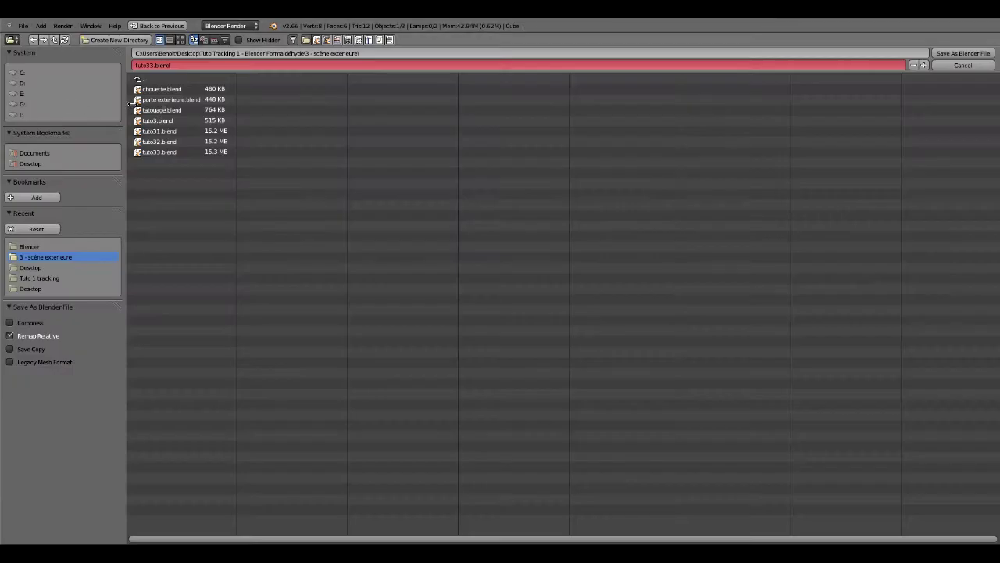
left_click(924, 65)
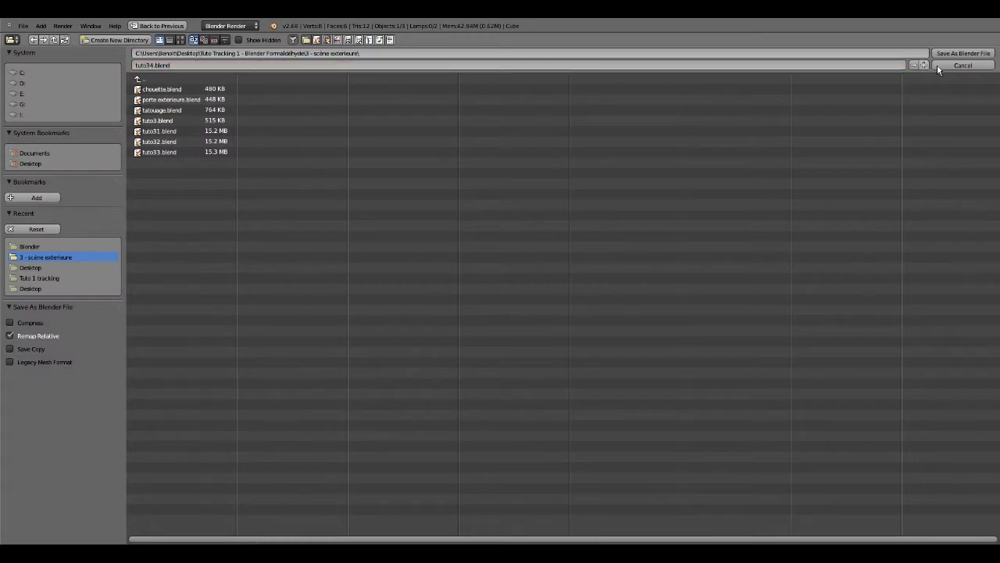
left_click(964, 53)
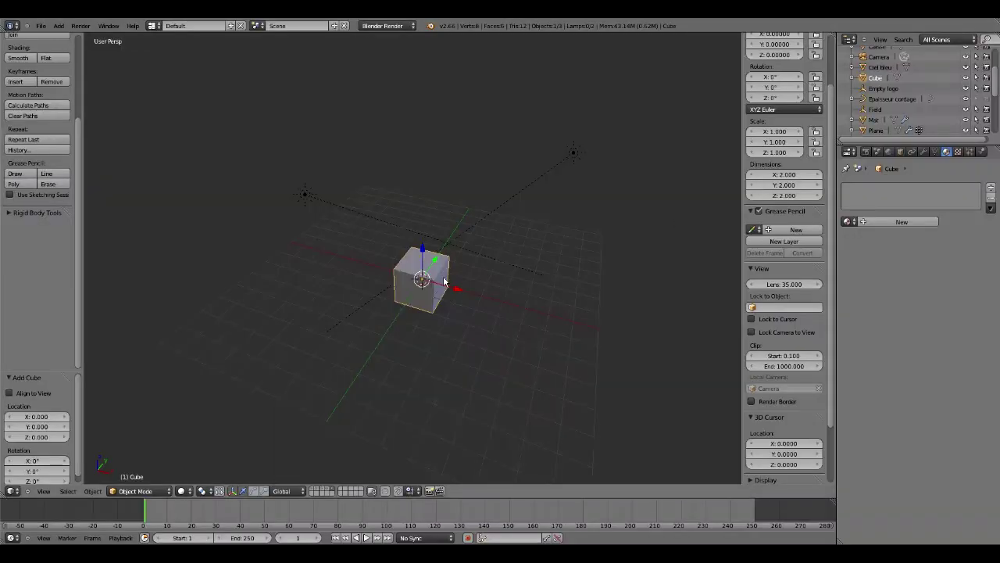
Move the cube up 1 unit along the Z axis.
middle_click_drag(444, 281, 429, 274)
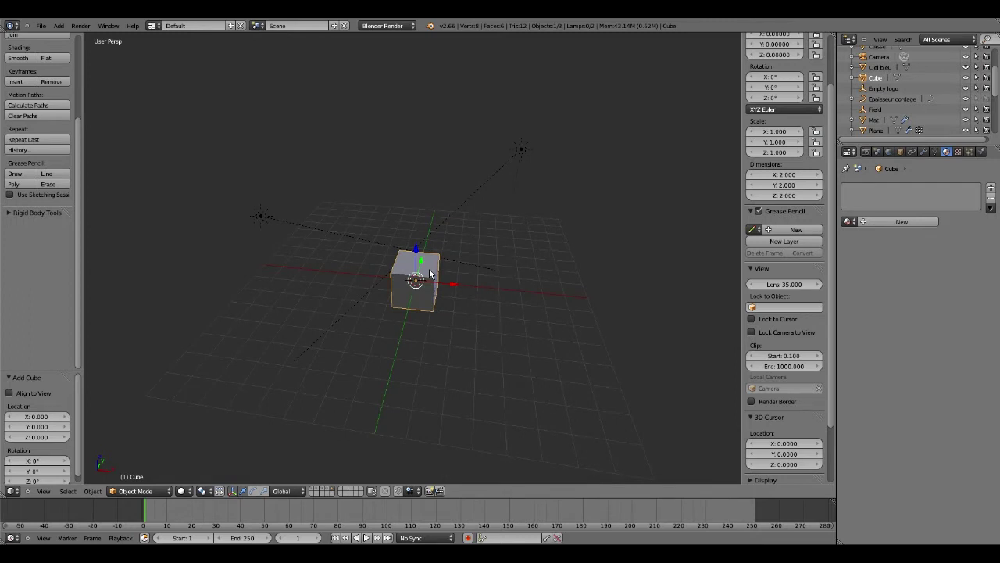
scroll(430, 272, "up", 5)
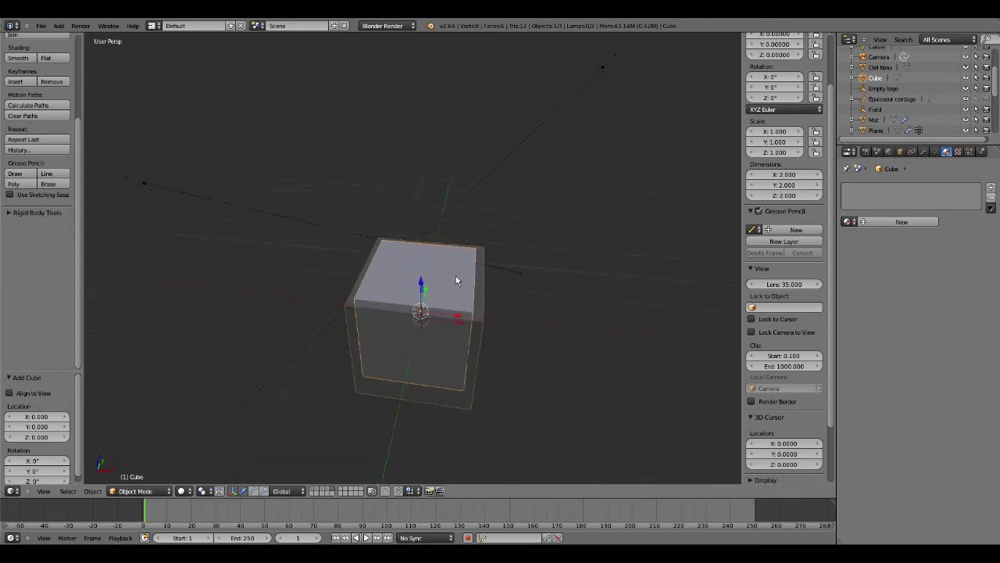
scroll(455, 276, "down", 4)
middle_click_drag(453, 284, 420, 271)
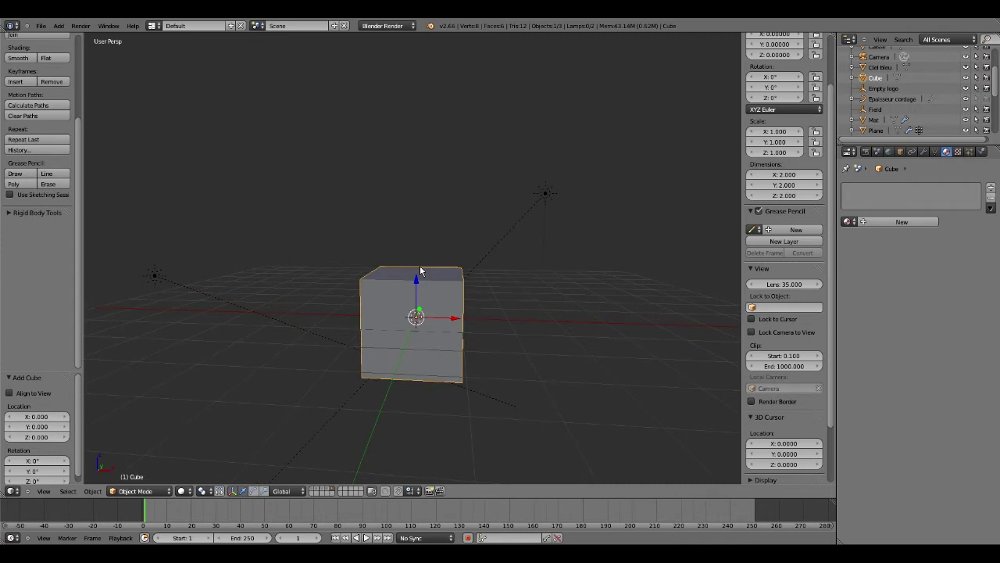
key("g")
key("z")
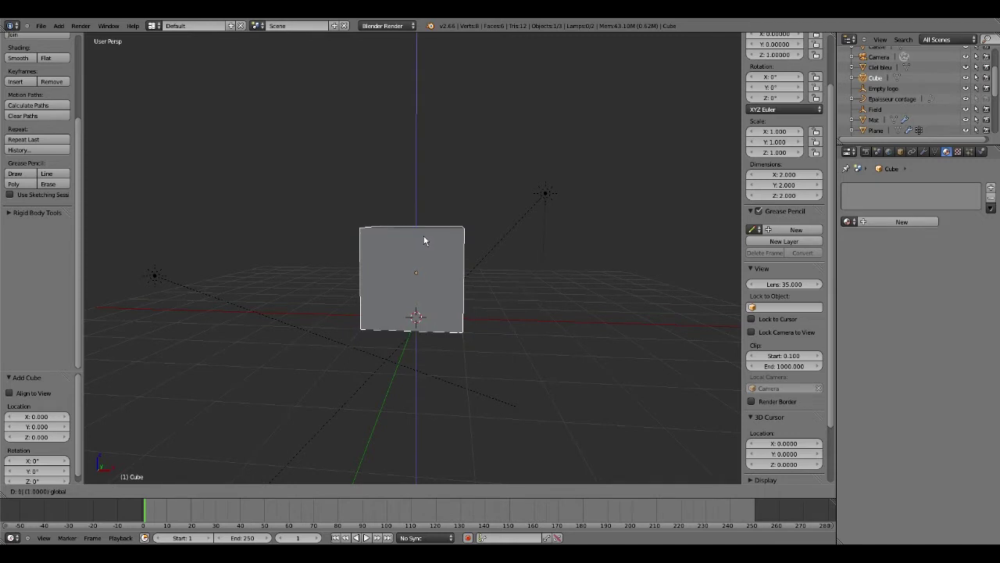
key("Return")
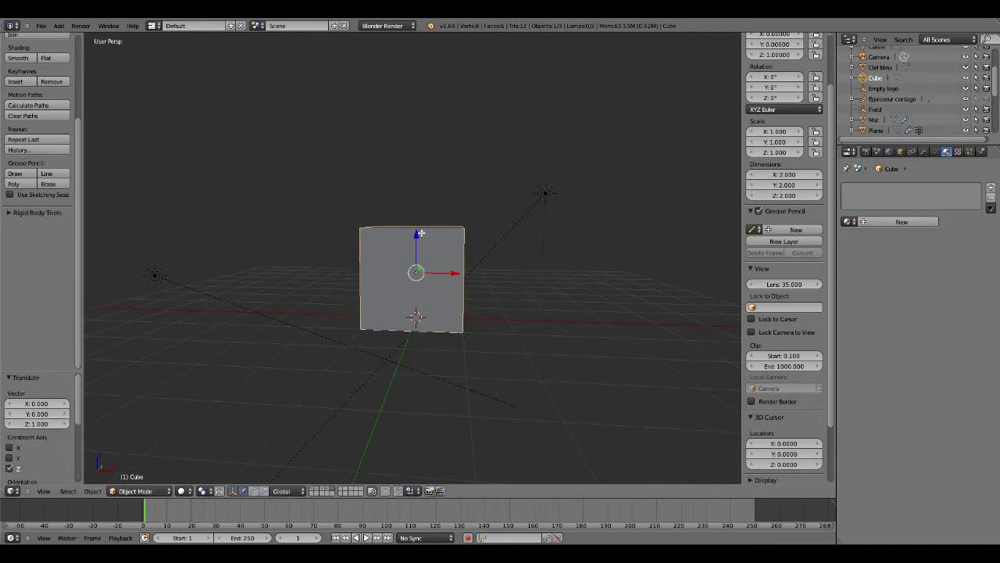
In Edit Mode, raise the cube's top face 2 units along the Z axis to make a tall box.
key("Tab")
middle_click_drag(397, 338, 438, 189)
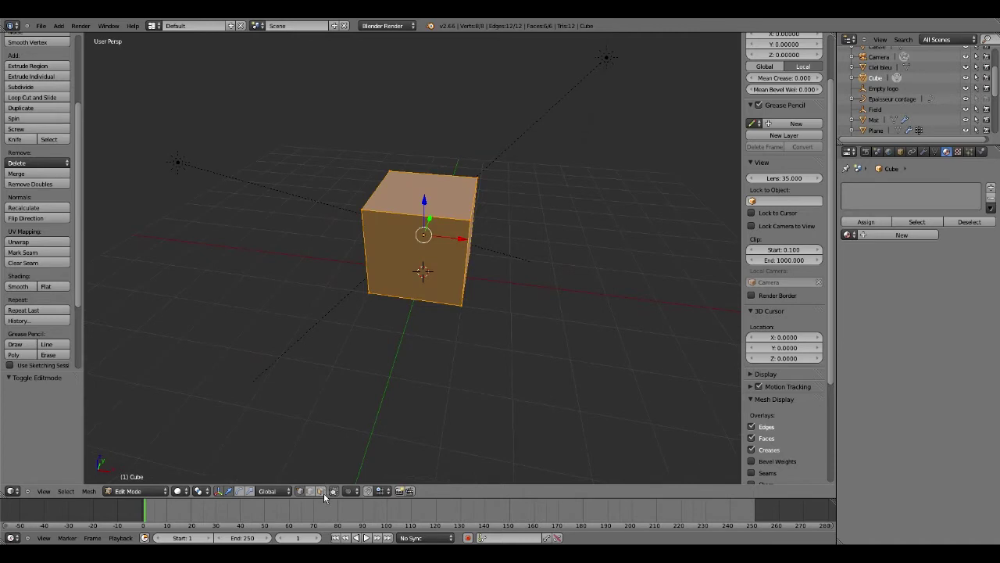
right_click(436, 197)
key("e")
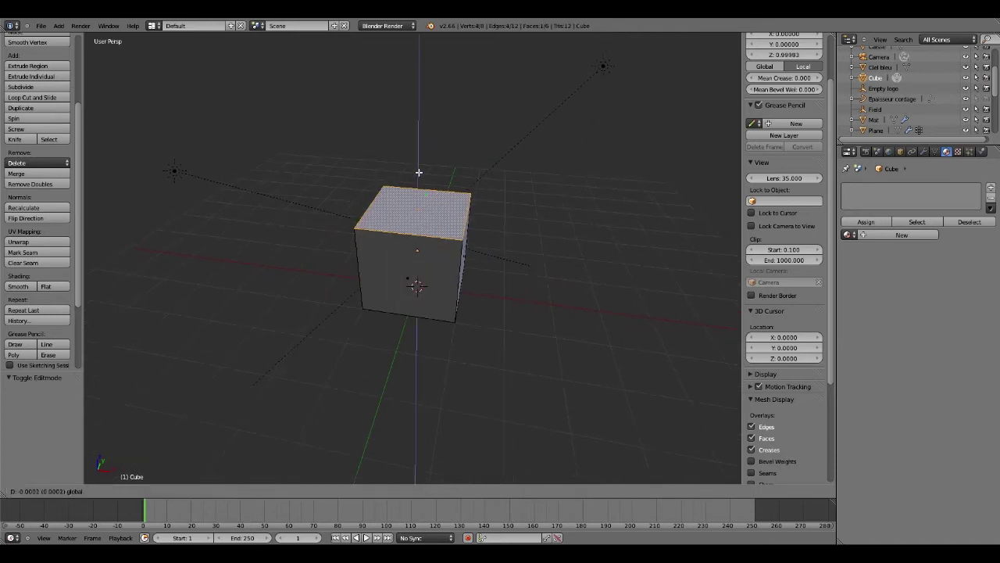
left_click(420, 122)
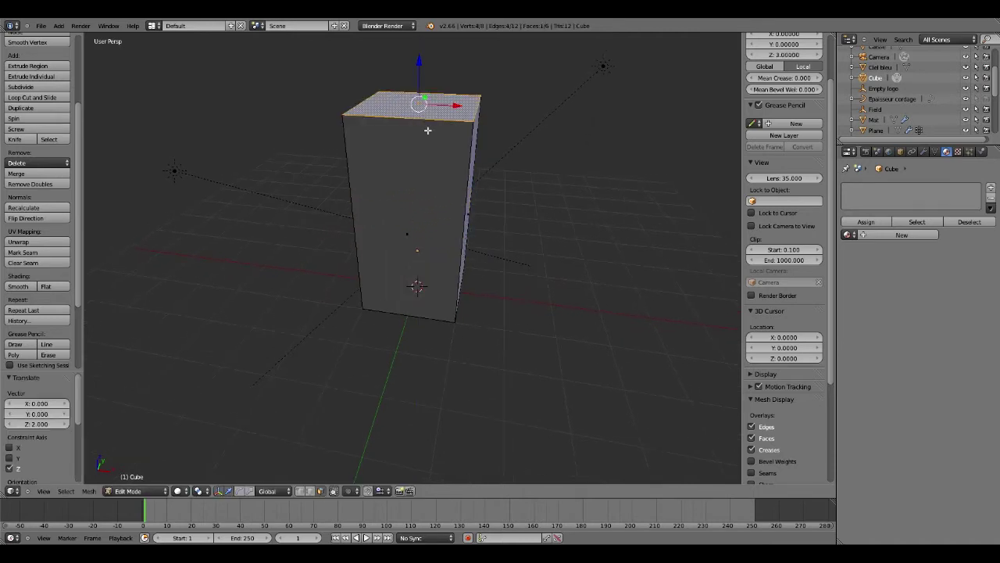
Select the whole box mesh and start the Screencast Keys display.
key("a")
key("a")
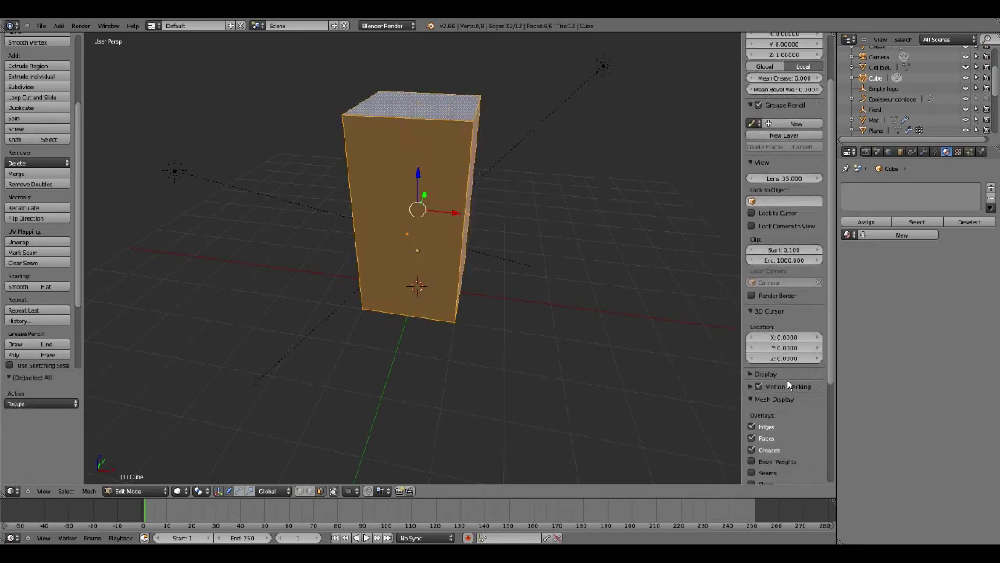
scroll(789, 385, "down", 5)
left_click(781, 474)
key("a")
key("a")
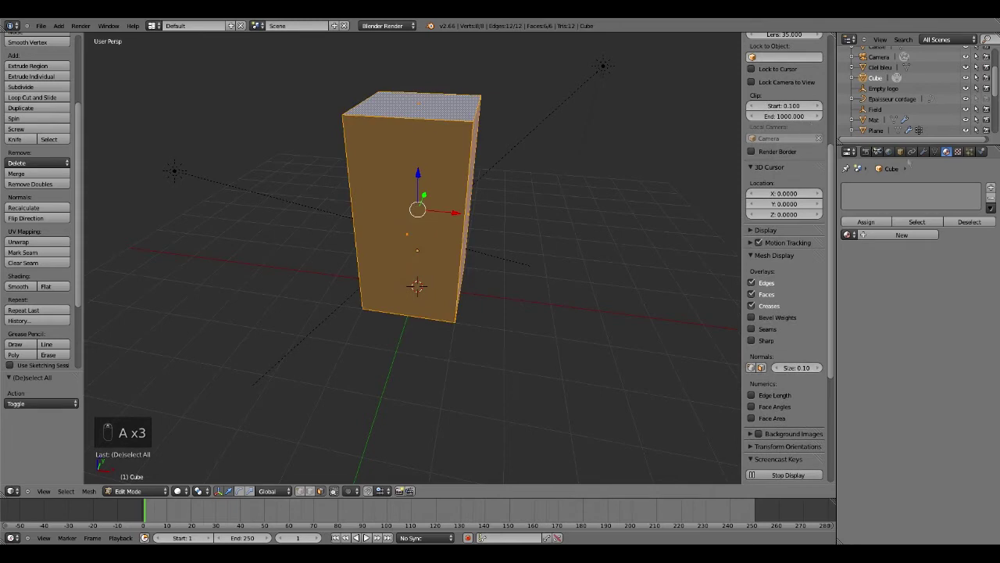
Add a Subdivision Surface modifier to the box with View and Render subdivisions both set to 3.
left_click(924, 151)
left_click(919, 188)
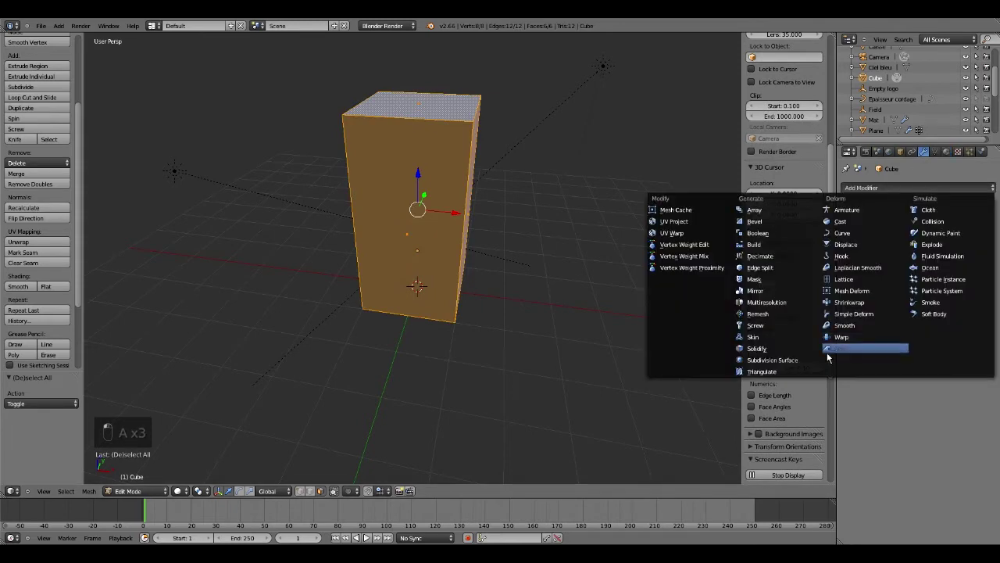
left_click(785, 361)
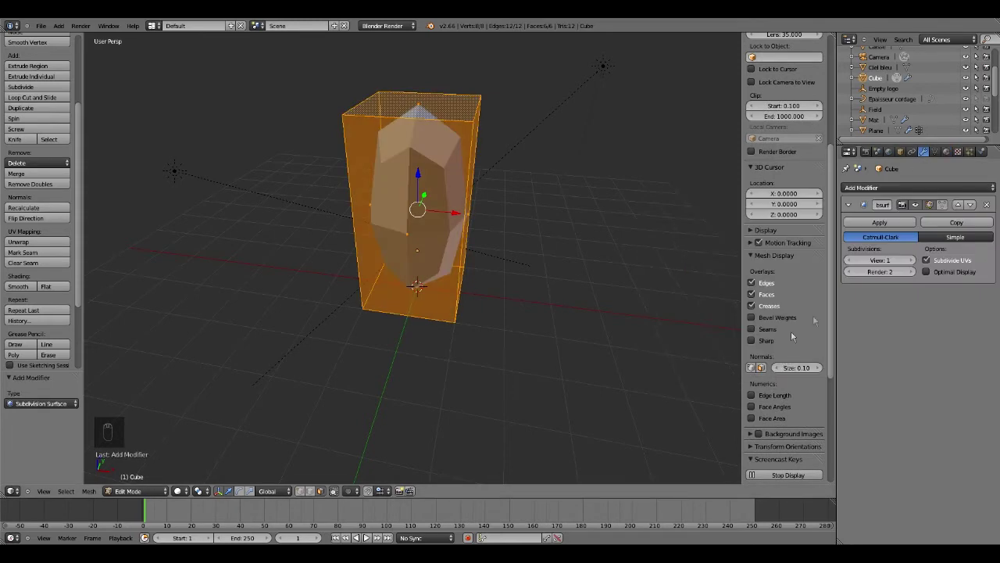
left_click(908, 262)
left_click(908, 261)
left_click(908, 272)
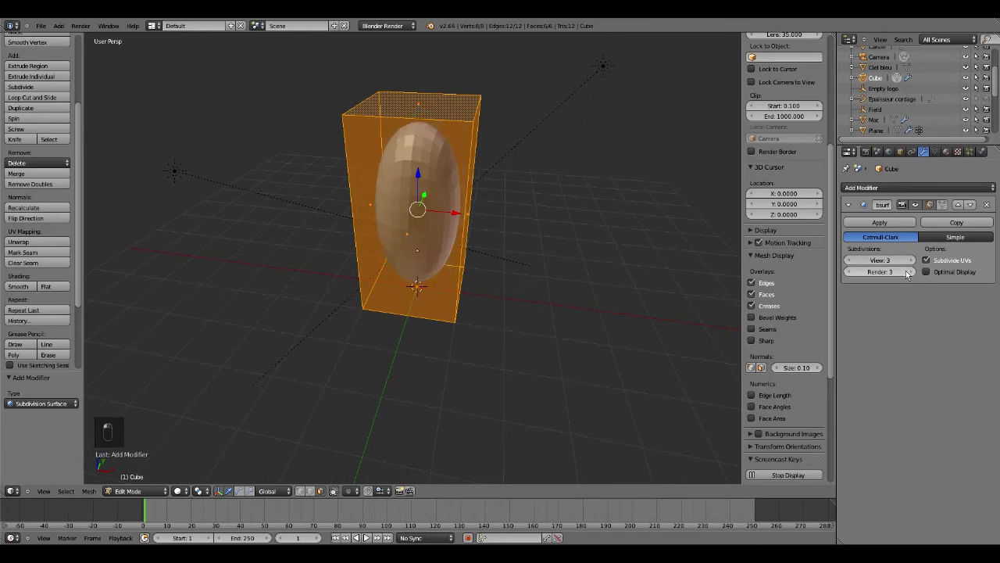
Apply smooth shading to all faces of the subdivided mesh.
scroll(78, 153, "up", 5)
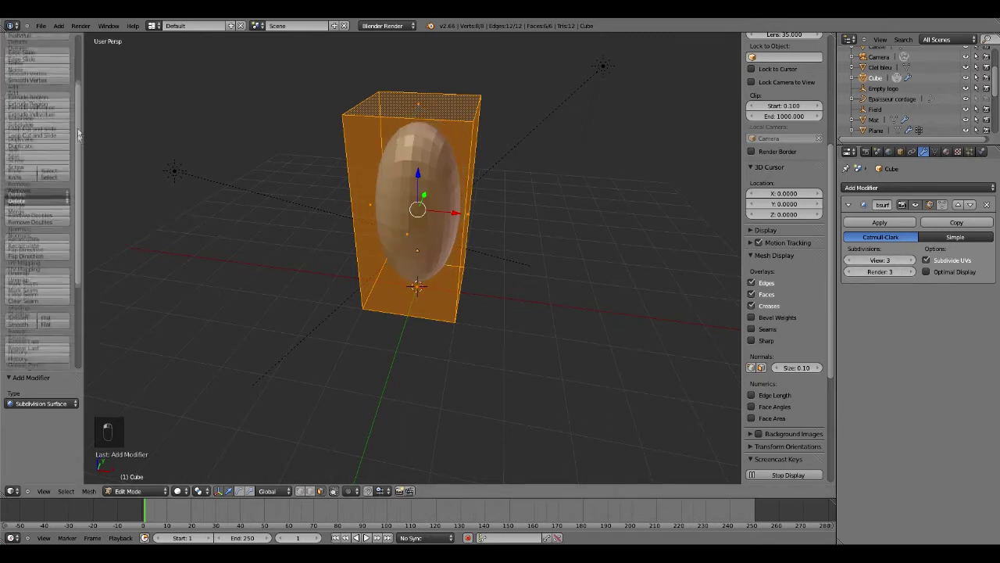
key("t")
key("t")
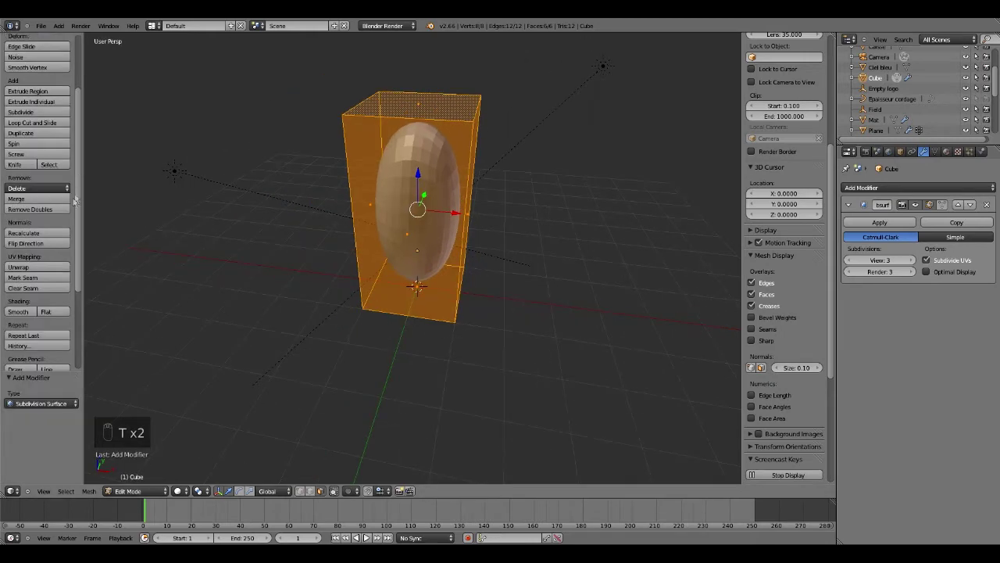
left_click(19, 311)
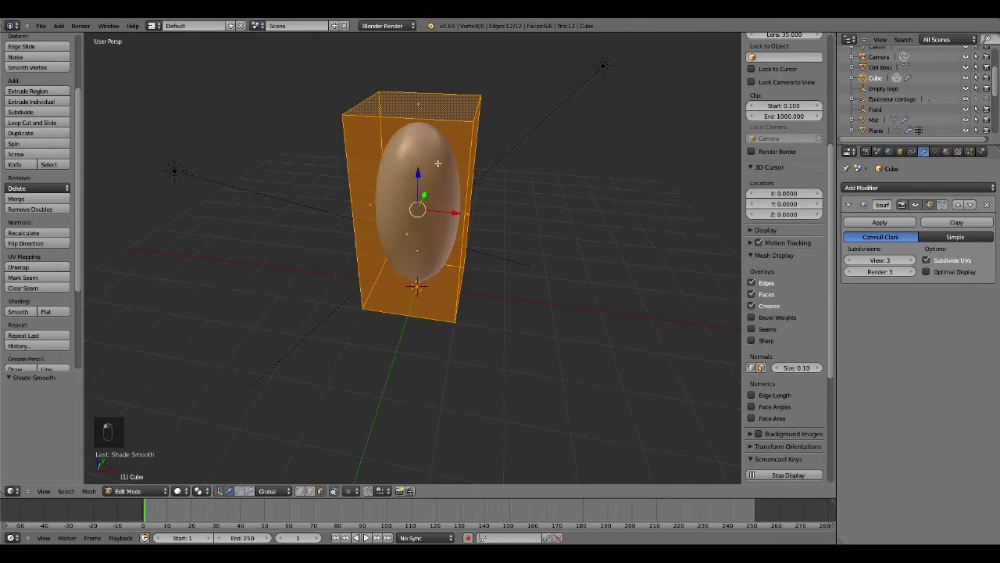
Align the camera to the current view, render a test image and return to the 3D view.
key("ctrl+alt+KP_0")
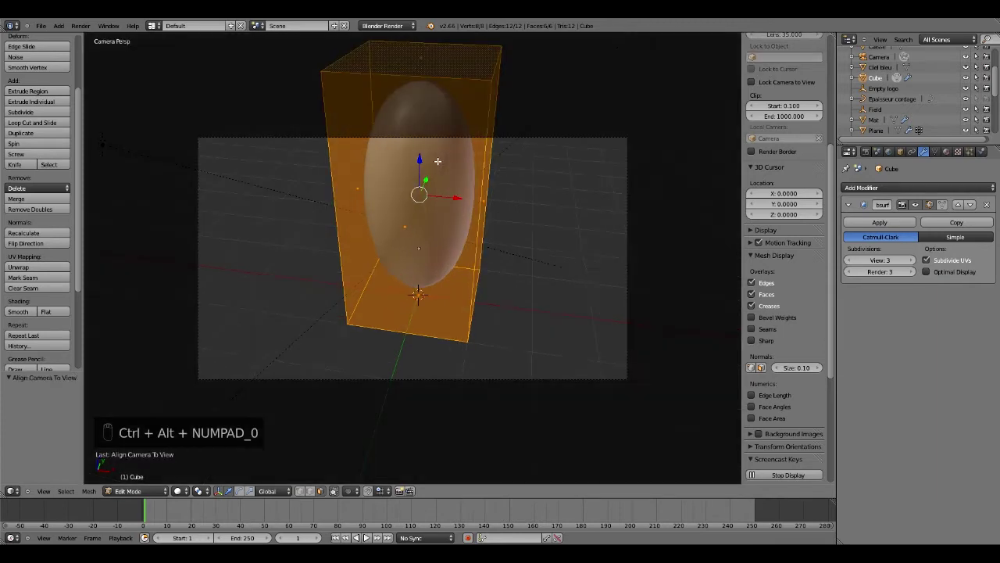
key("F12")
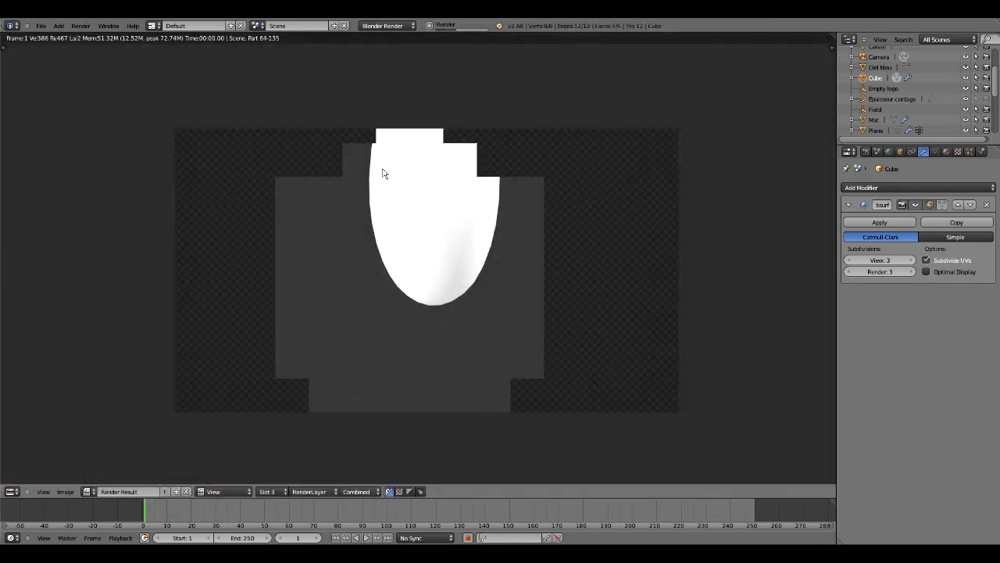
key("Escape")
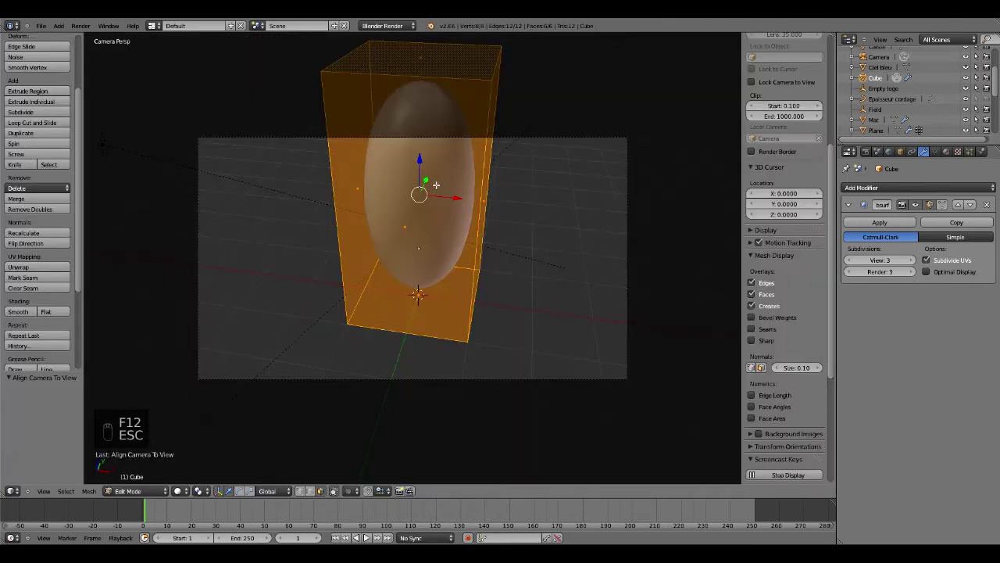
Select the box's bottom face and set its edge crease to 1.000.
middle_click_drag(449, 179, 448, 158)
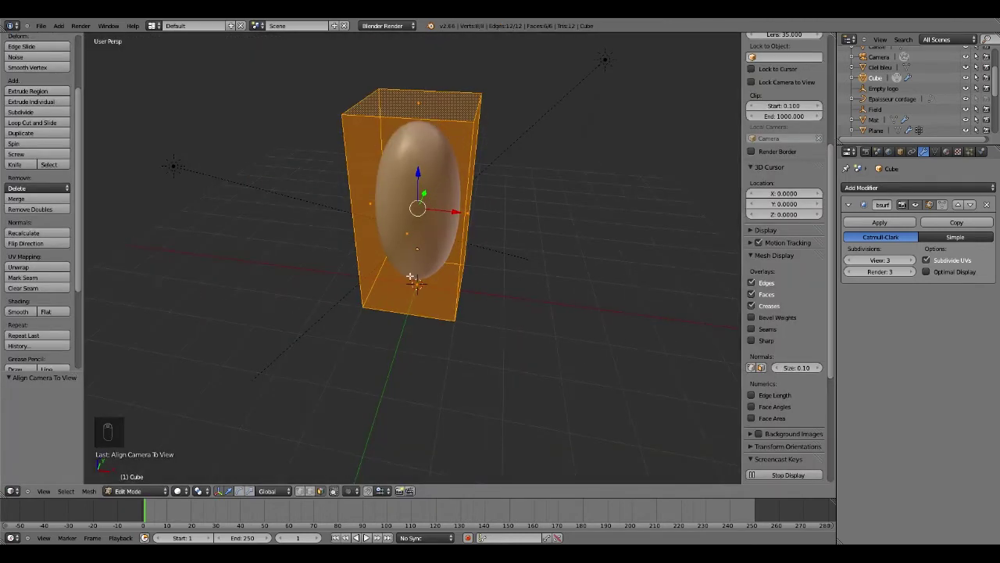
middle_click_drag(451, 233, 457, 210)
middle_click_drag(458, 329, 444, 292)
right_click(467, 396)
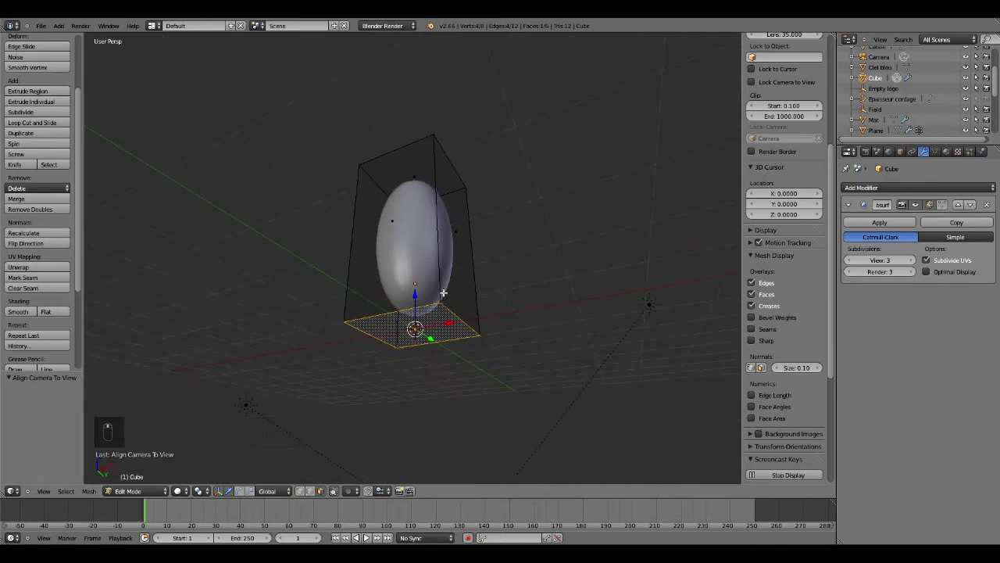
key("shift+e")
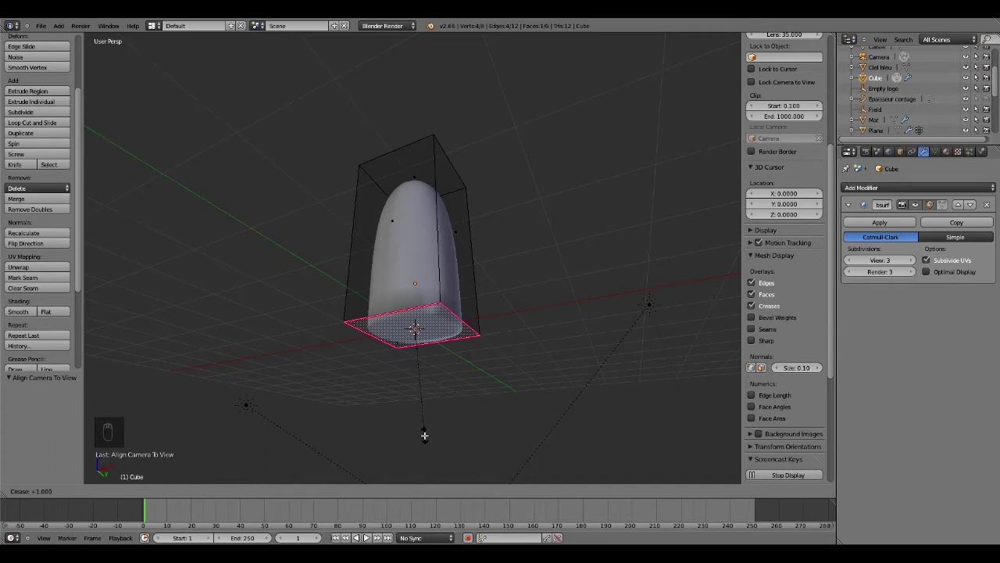
left_click(424, 436)
Try a full edge crease on one vertical side face of the box and undo it.
middle_click_drag(487, 220, 509, 242)
right_click(460, 235)
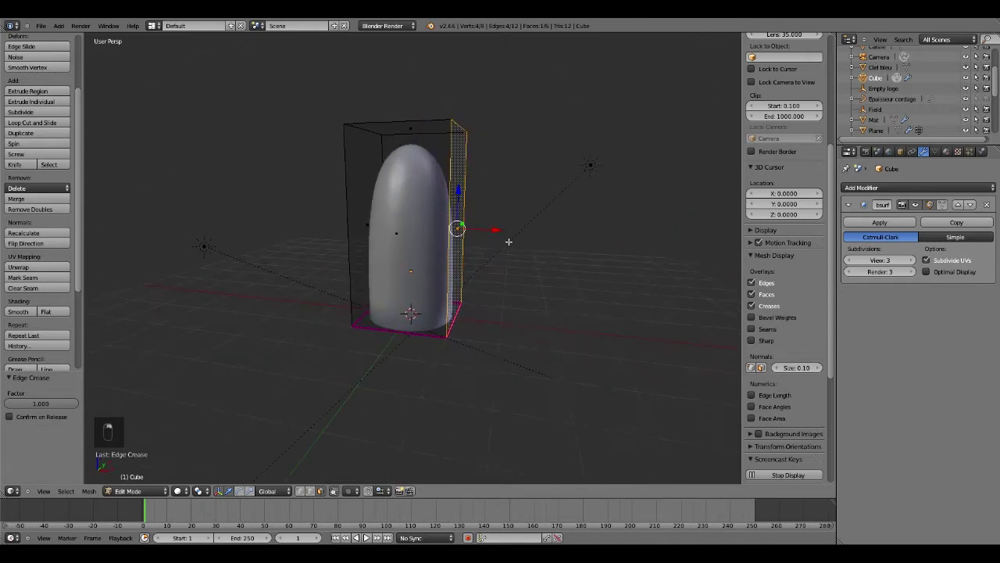
key("shift+e")
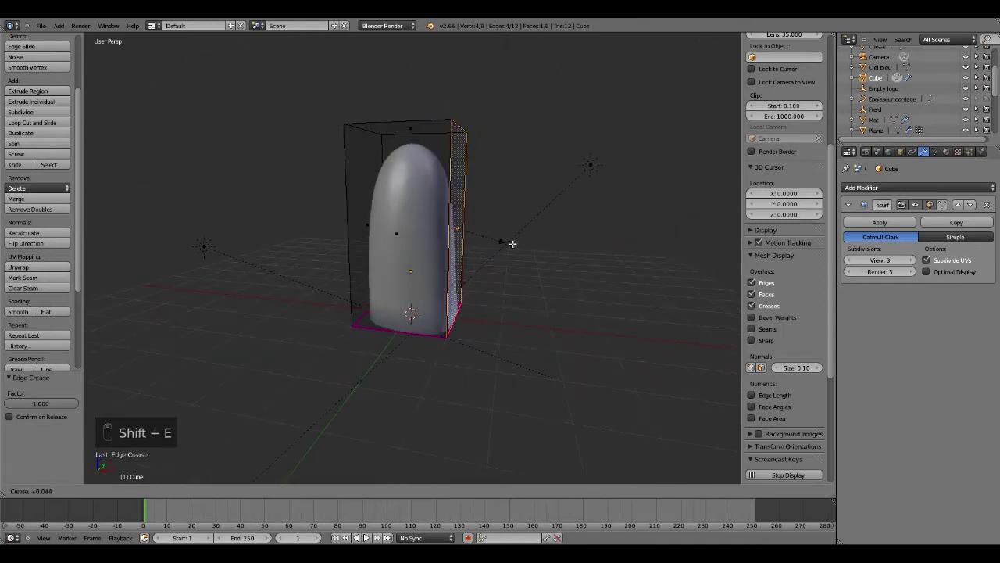
left_click(624, 254)
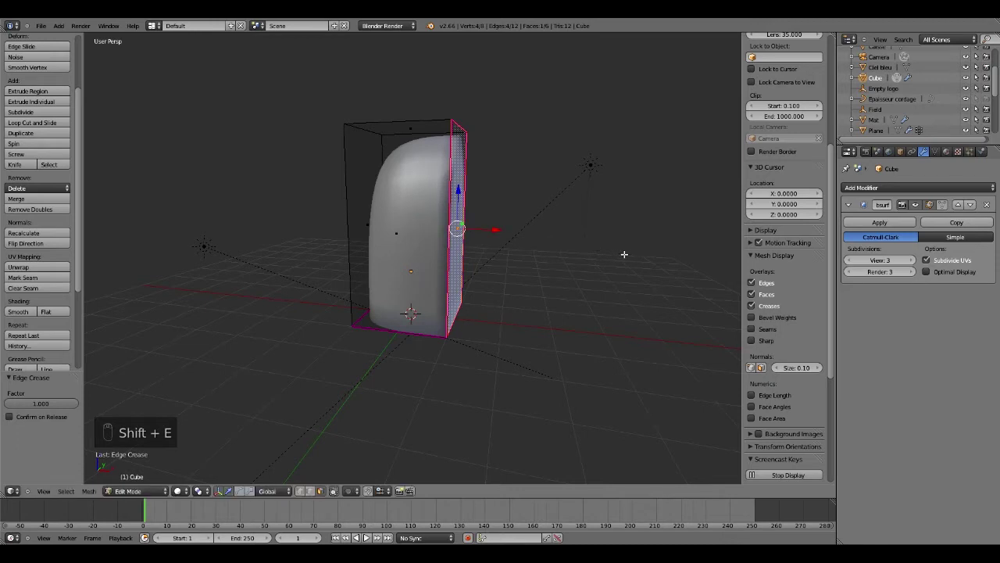
middle_click_drag(520, 212, 480, 236)
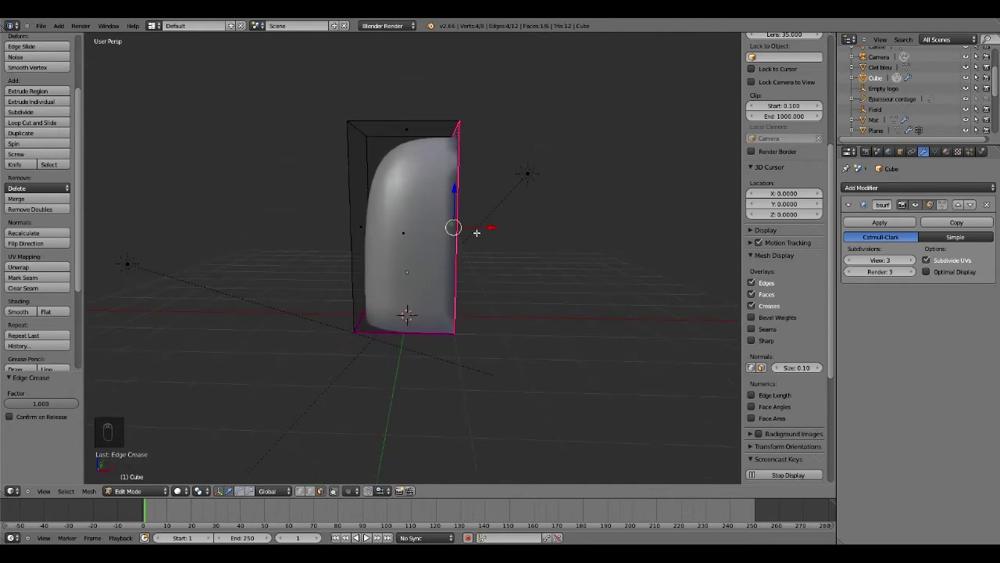
key("ctrl+z")
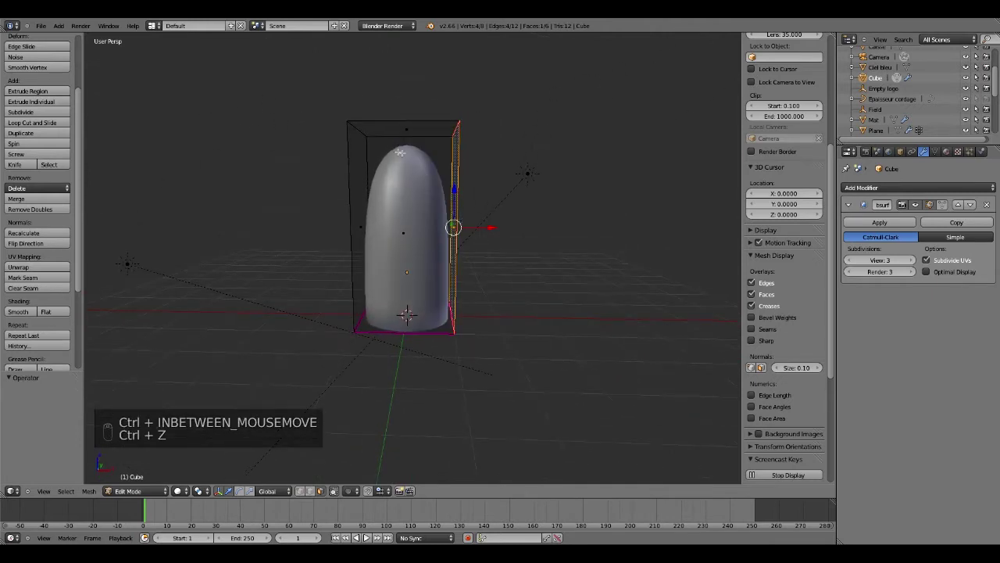
Add a single horizontal loop cut around the middle of the box without sliding it.
middle_click_drag(421, 162, 418, 170)
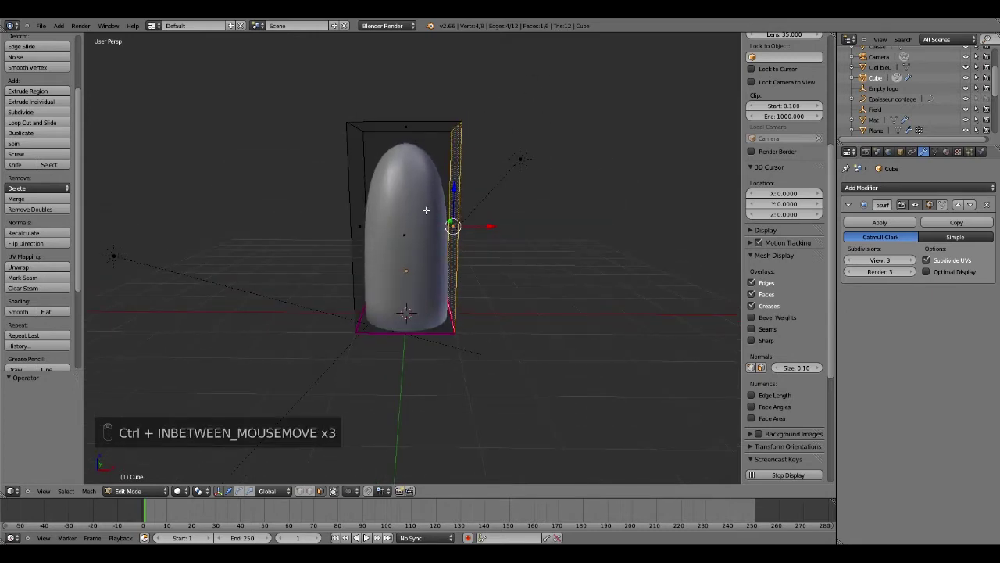
key("ctrl+r")
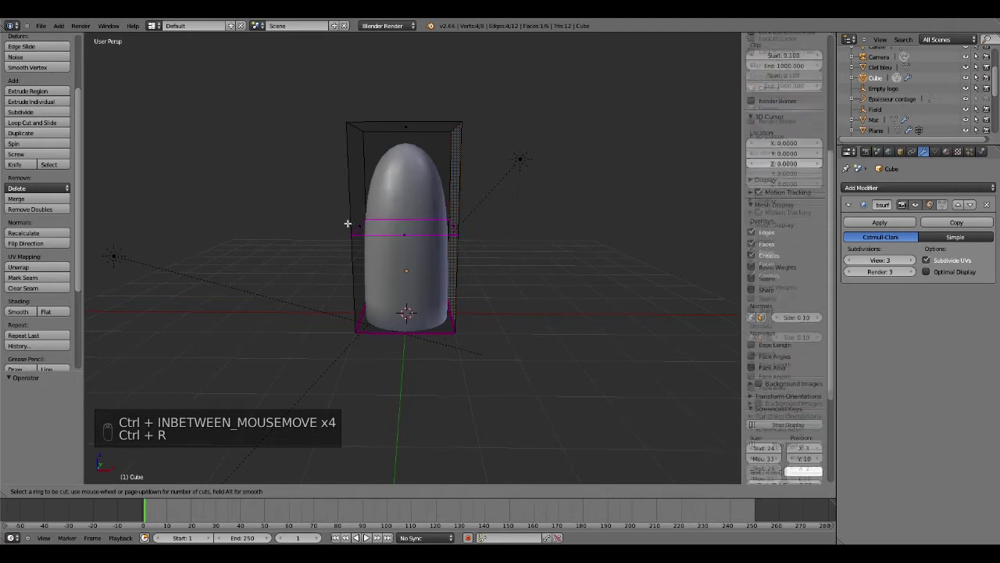
left_click(347, 222)
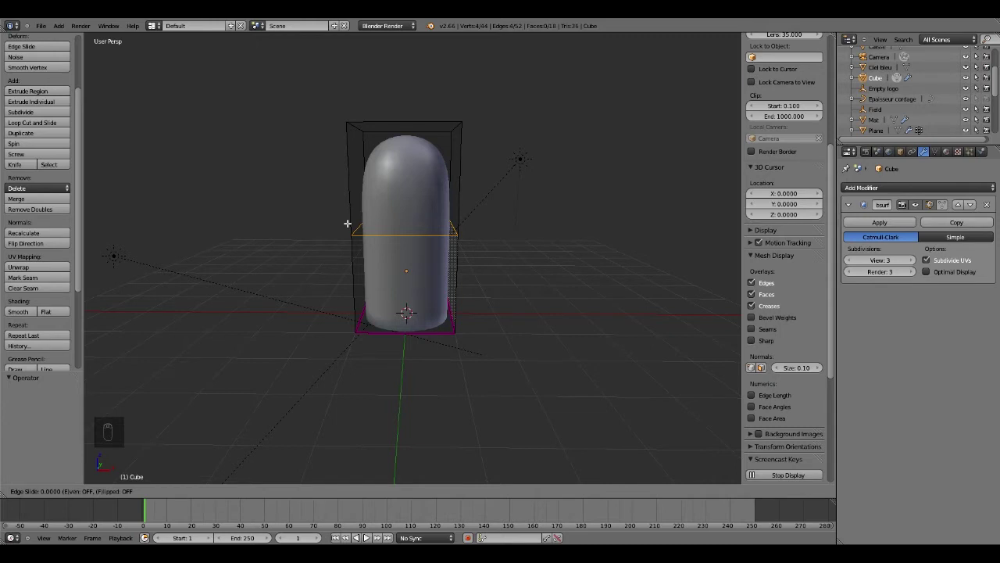
left_click(349, 227)
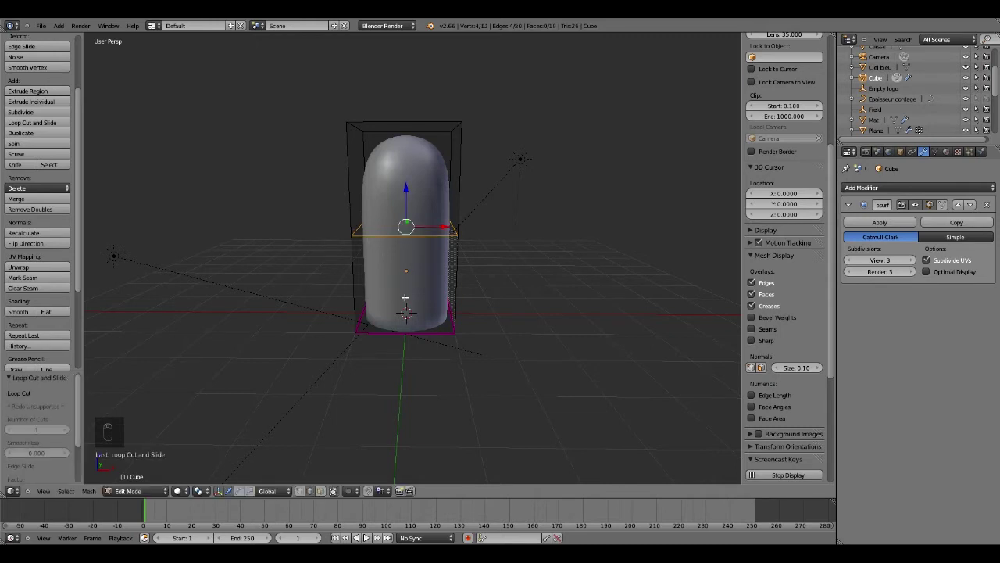
Add a second horizontal loop cut and slide it down close to the box's bottom edge to tighten the base.
key("ctrl+r")
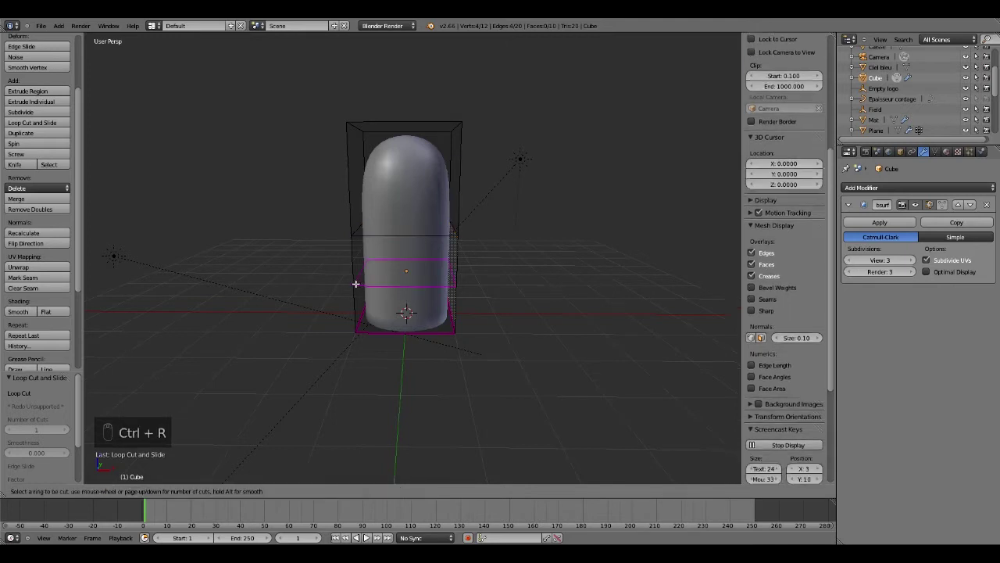
left_click(352, 282)
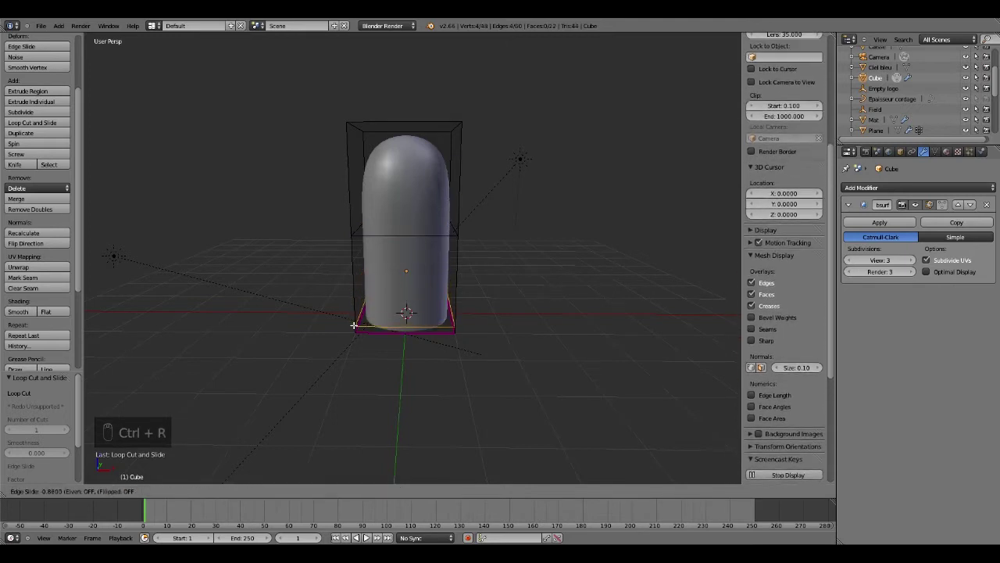
left_click(354, 322)
scroll(461, 296, "up", 5)
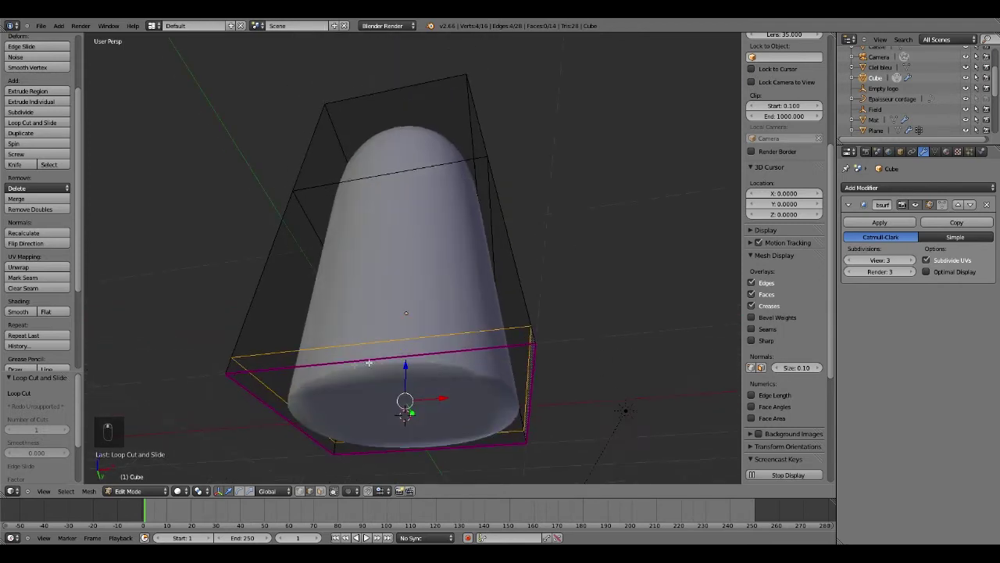
scroll(481, 320, "down", 4)
middle_click_drag(475, 258, 475, 330)
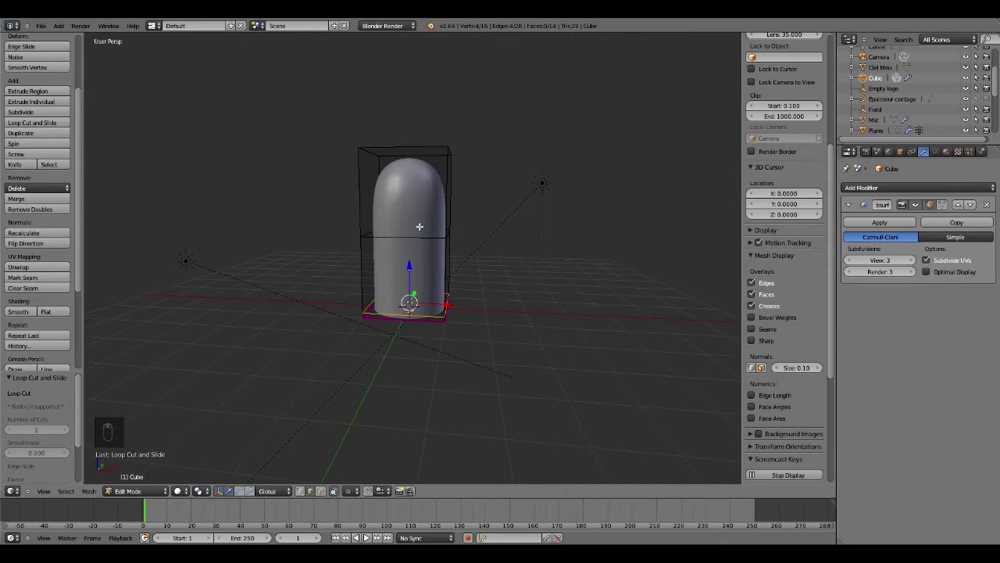
Select the entire mesh of the box and return to Object Mode.
key("a")
key("a")
key("a")
key("Tab")
key("Escape")
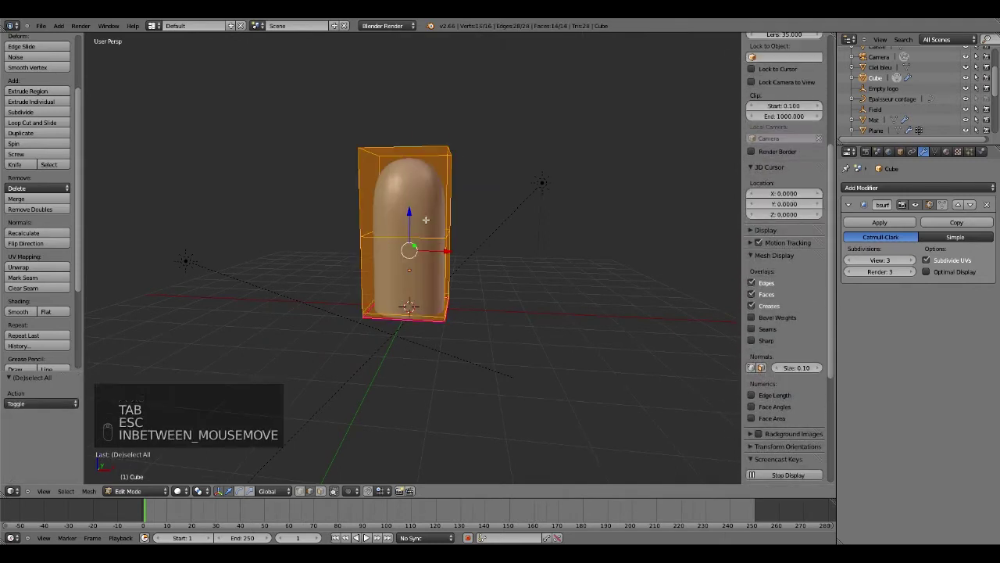
key("Tab")
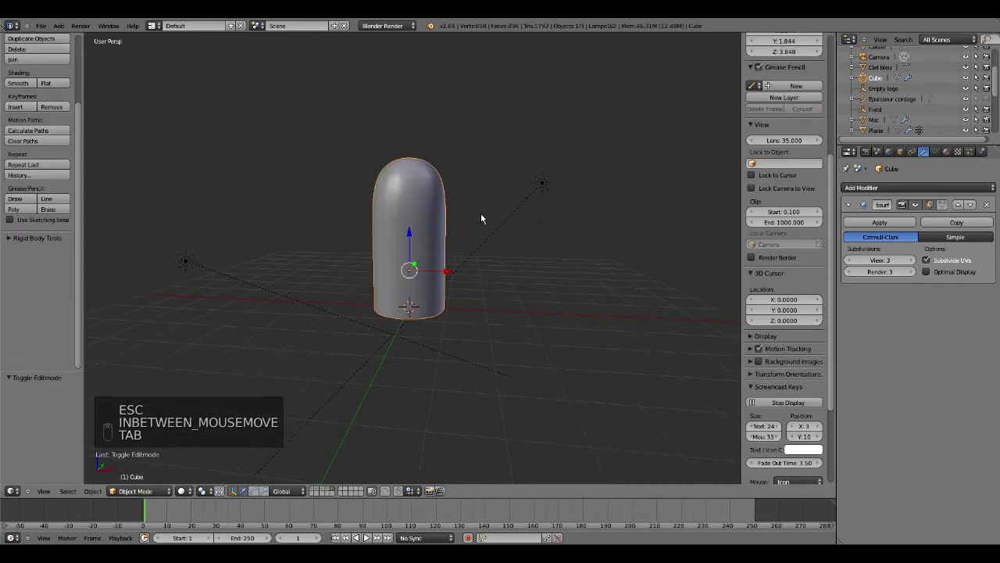
key("r")
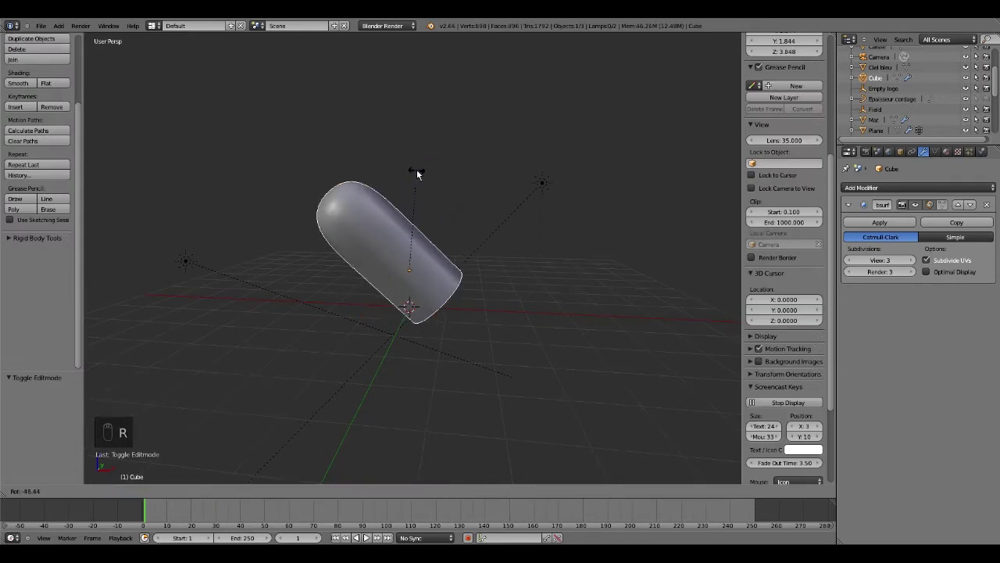
key("x")
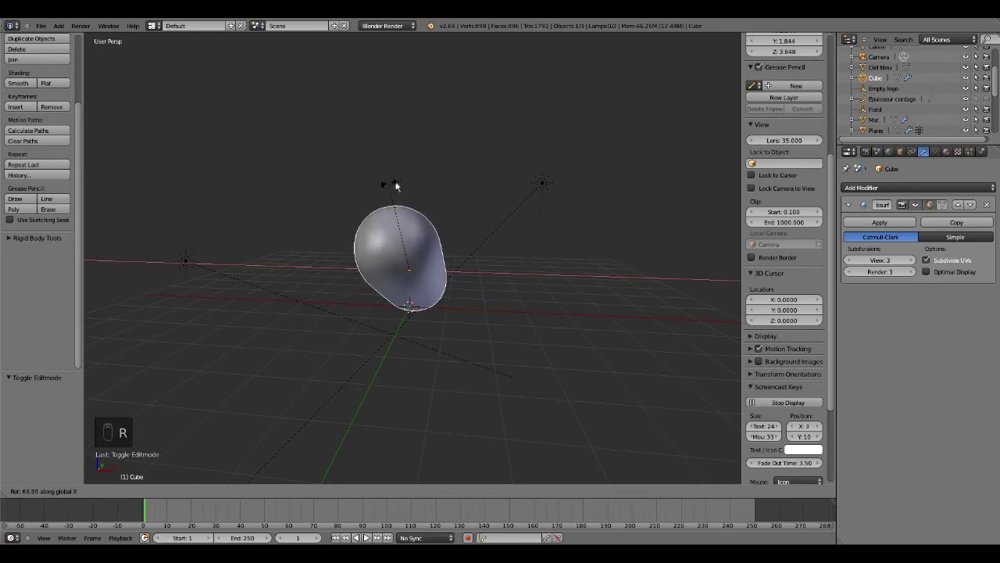
right_click(398, 182)
Rotate the box -90° about the global Y axis and show it in the front orthographic view.
key("r")
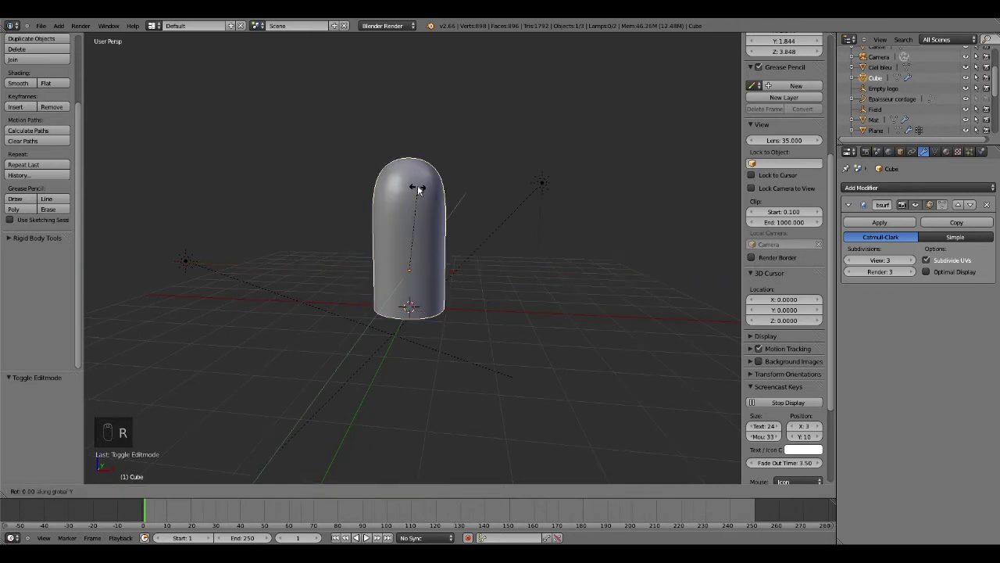
key("y")
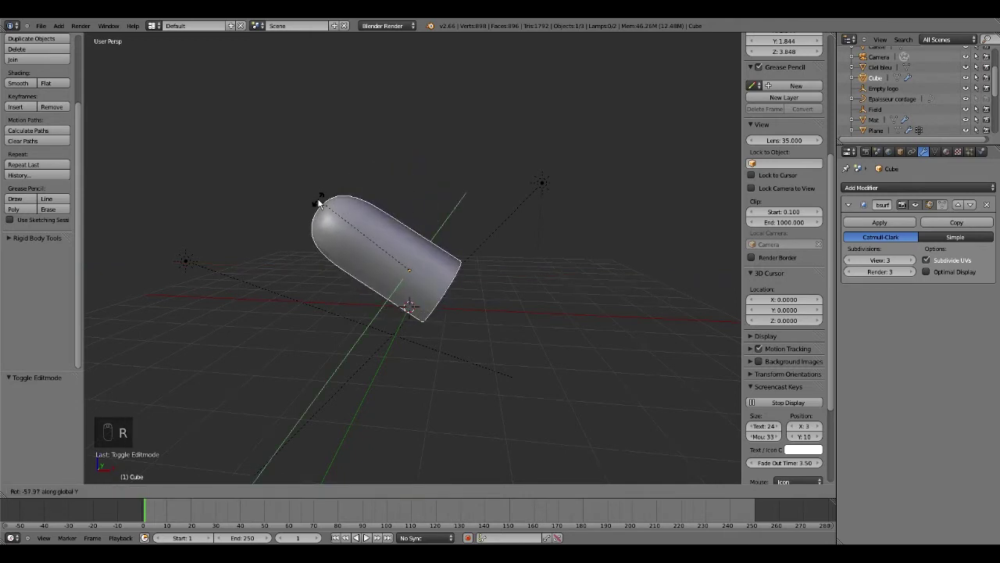
type("-90")
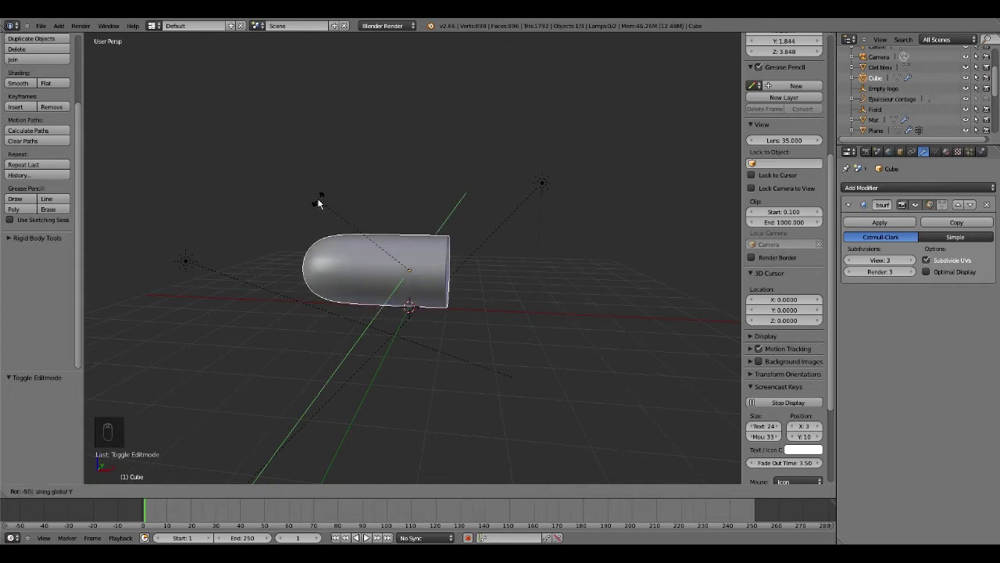
key("Return")
key("KP_1")
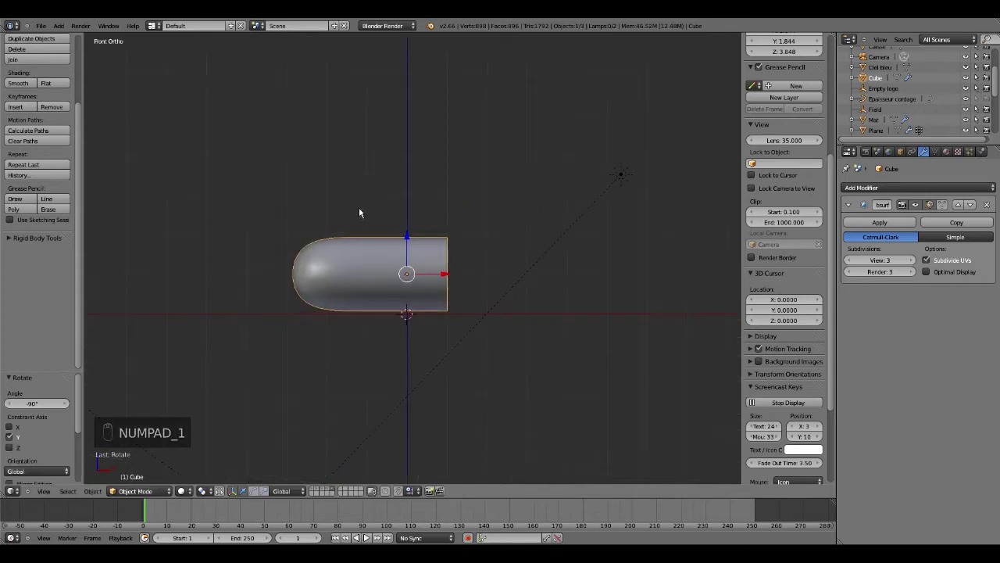
middle_click_drag(376, 236, 440, 271, "shift")
scroll(430, 274, "up", 4)
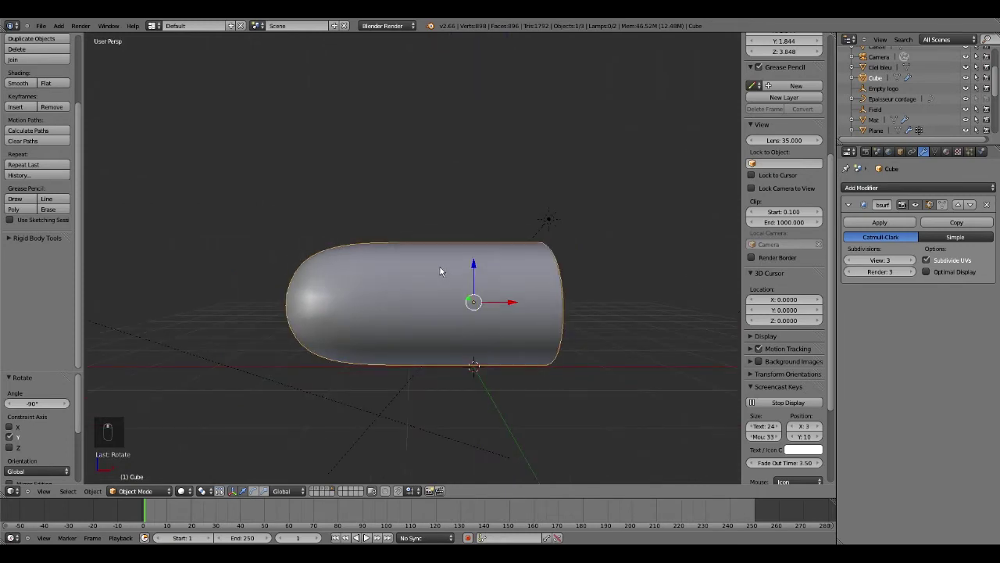
key("KP_1")
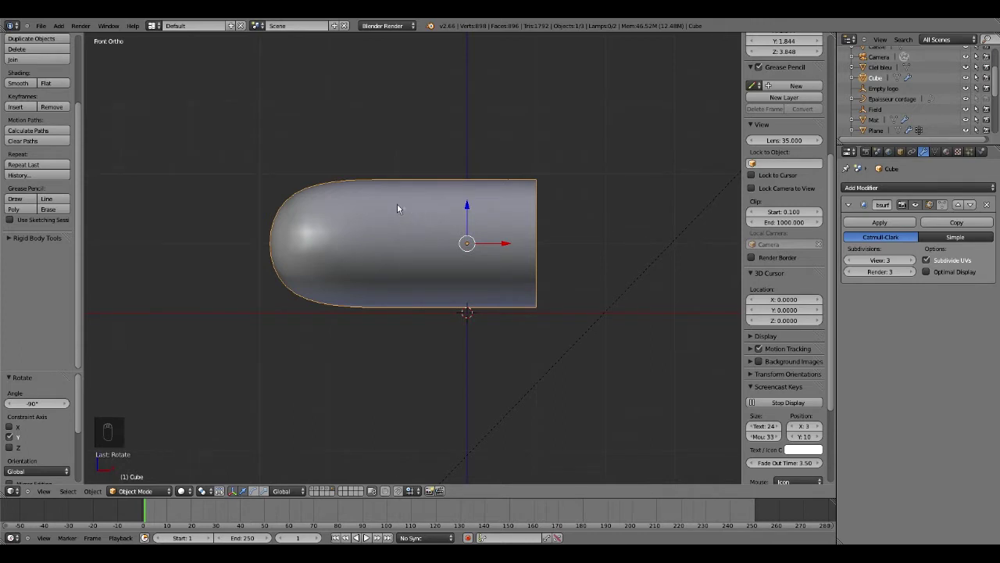
Create a new material for the rounded box and name it "Missile".
left_click(945, 152)
left_click(901, 222)
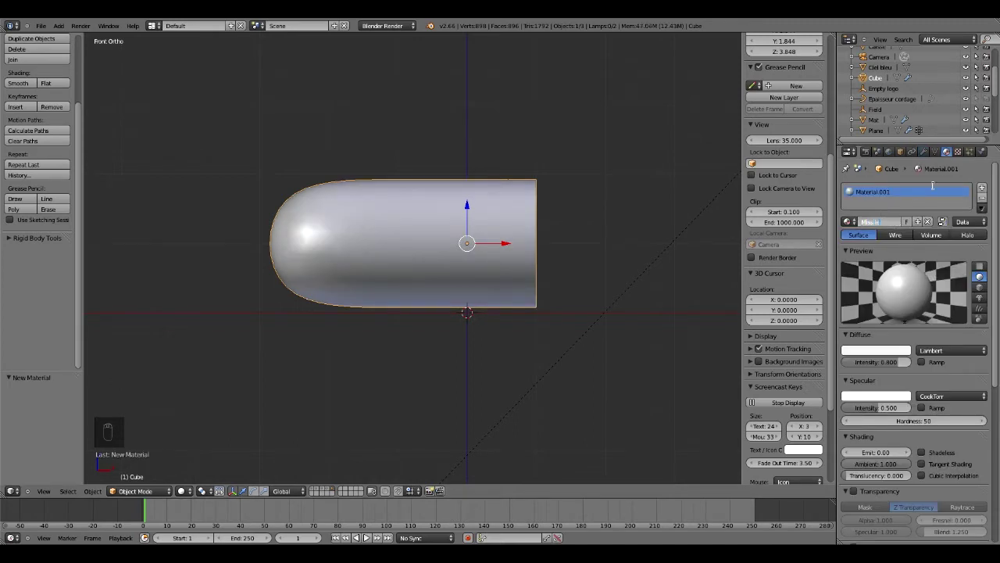
key("Return")
Add a new texture to the Missile material and name it "Texture missile".
left_click(959, 153)
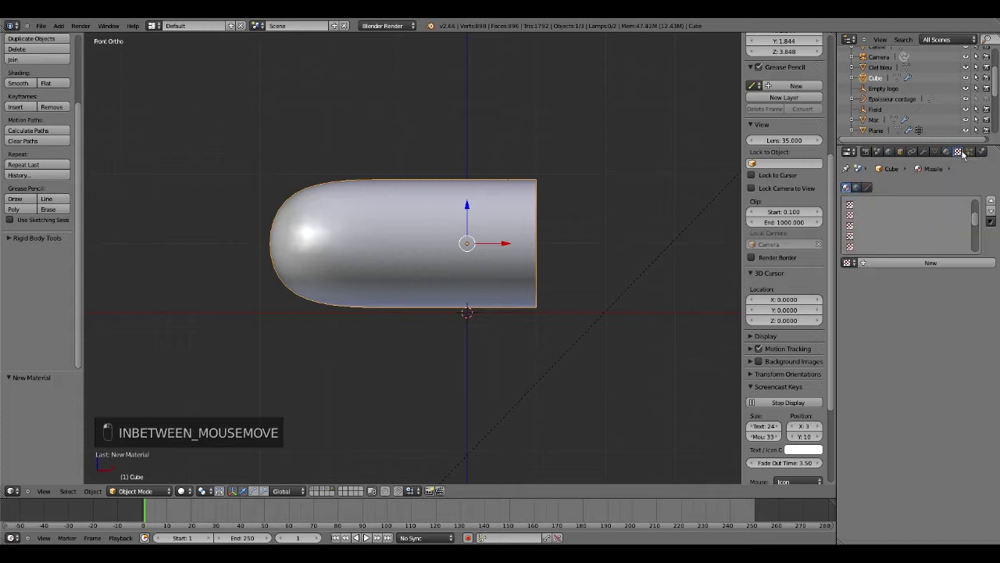
left_click(917, 262)
left_click(900, 263)
type("Texture")
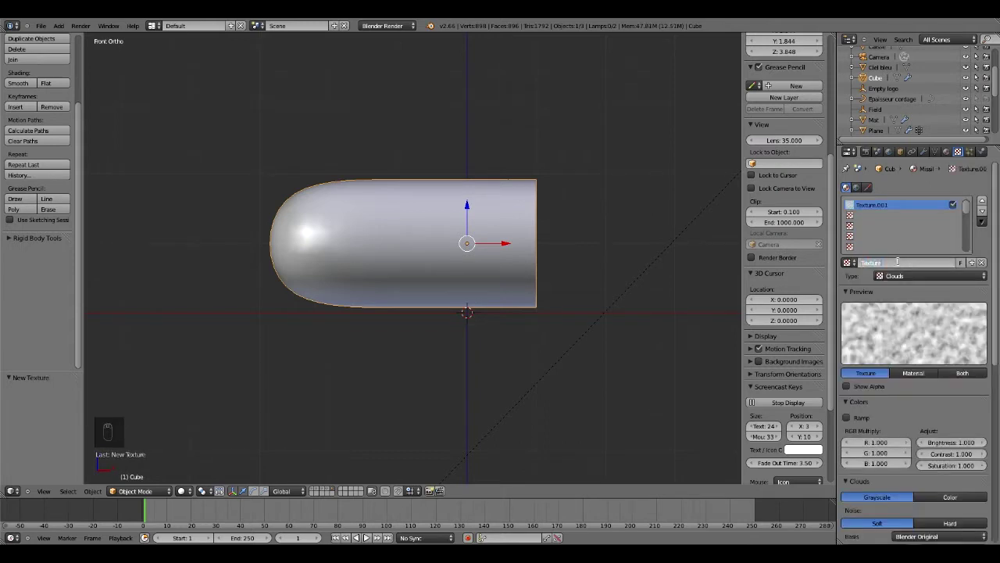
type(" missile")
key("Return")
Set the missile texture's type to Image or Movie.
left_click(919, 275)
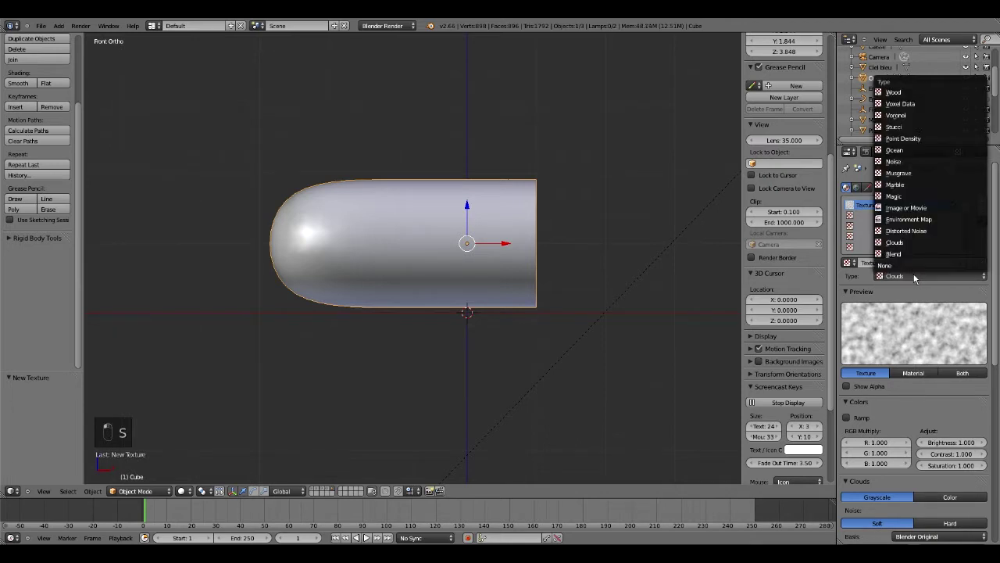
left_click(915, 209)
scroll(890, 269, "down", 5)
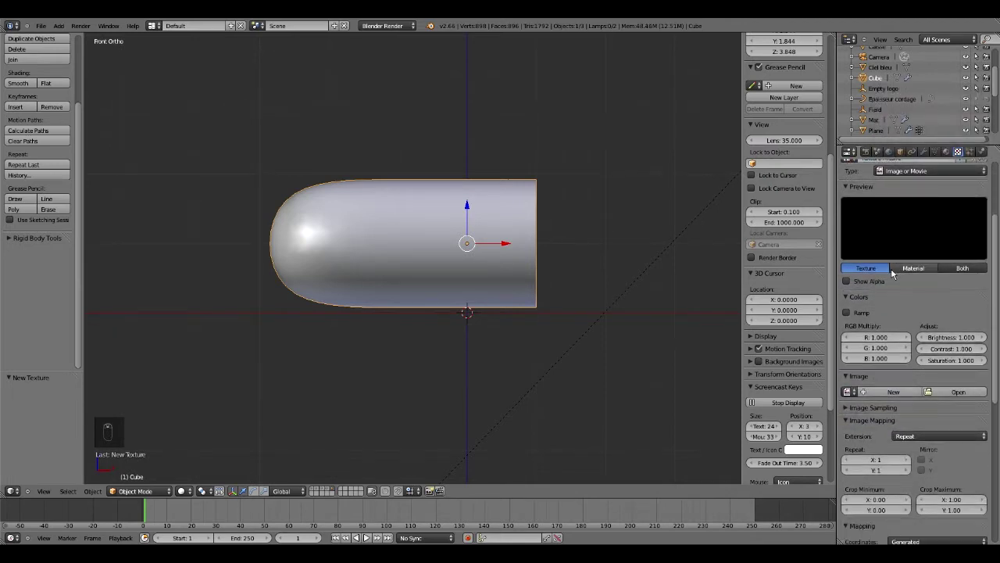
scroll(891, 273, "down", 2)
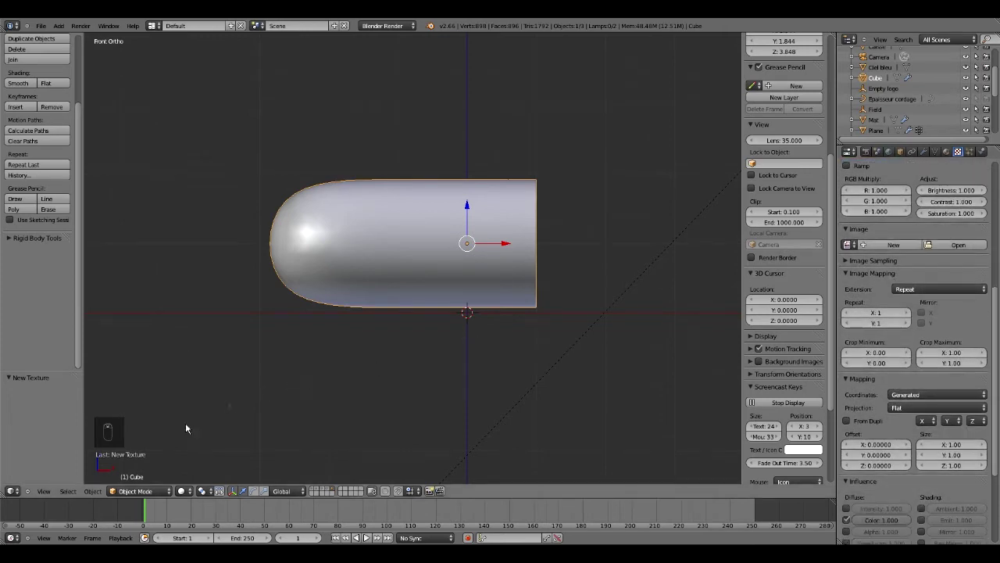
Split the 3D view into two side-by-side areas and switch the new one to the UV/Image Editor.
left_click_drag(3, 494, 334, 489)
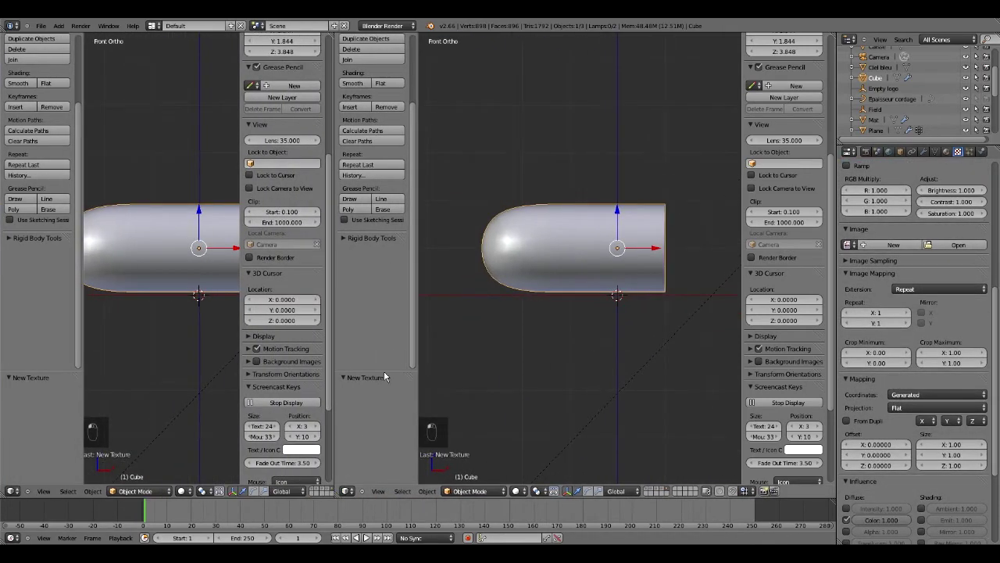
left_click(9, 491)
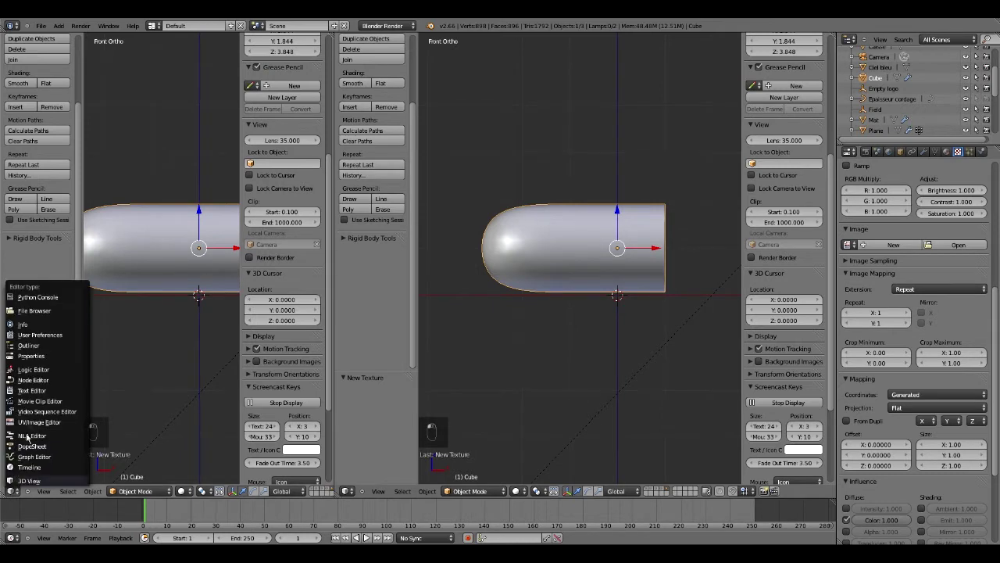
left_click(56, 426)
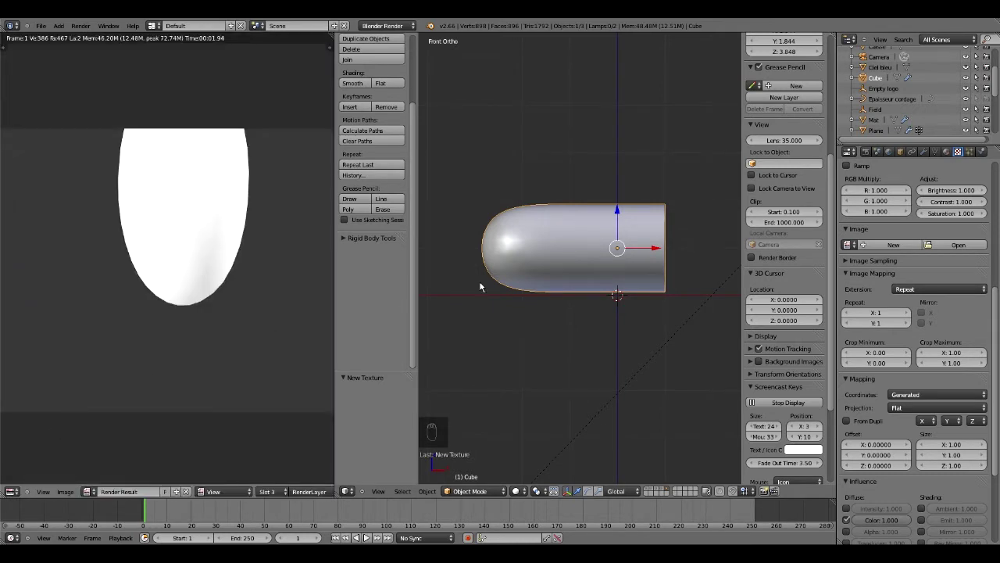
left_click_drag(335, 264, 341, 266)
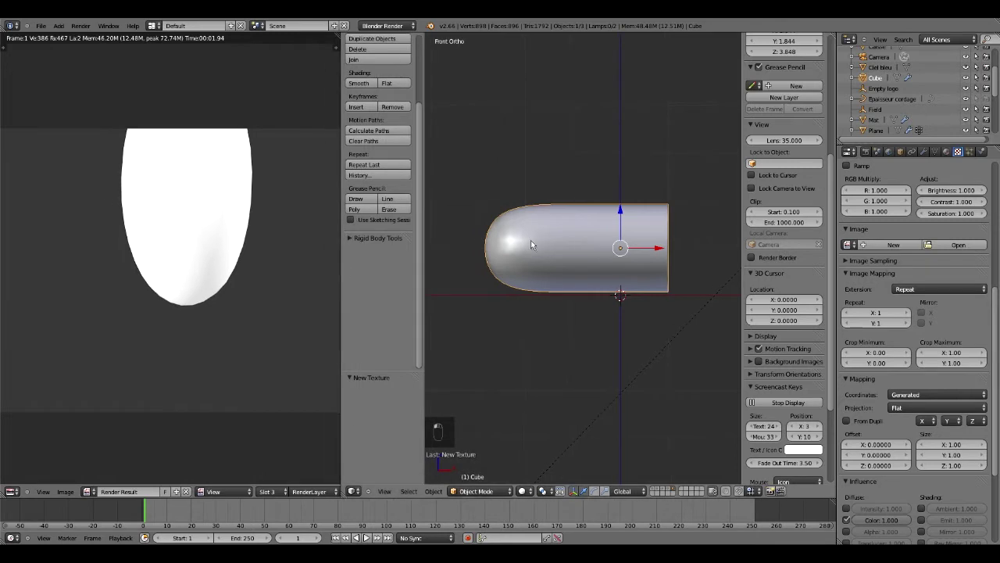
Select all faces of the missile in Edit Mode and unwrap them with Smart UV Project at an angle limit of 66.
key("Tab")
key("a")
key("a")
key("a")
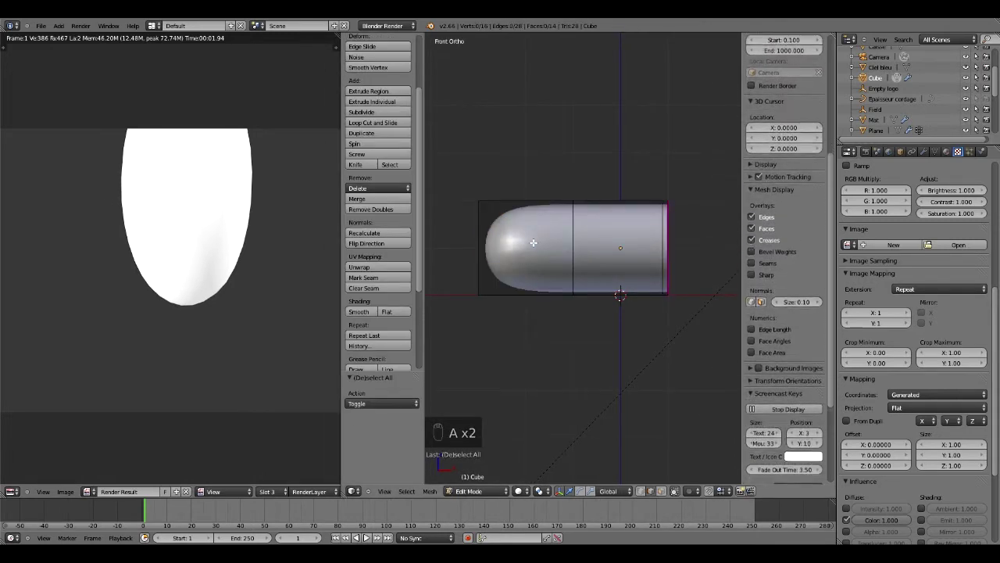
key("u")
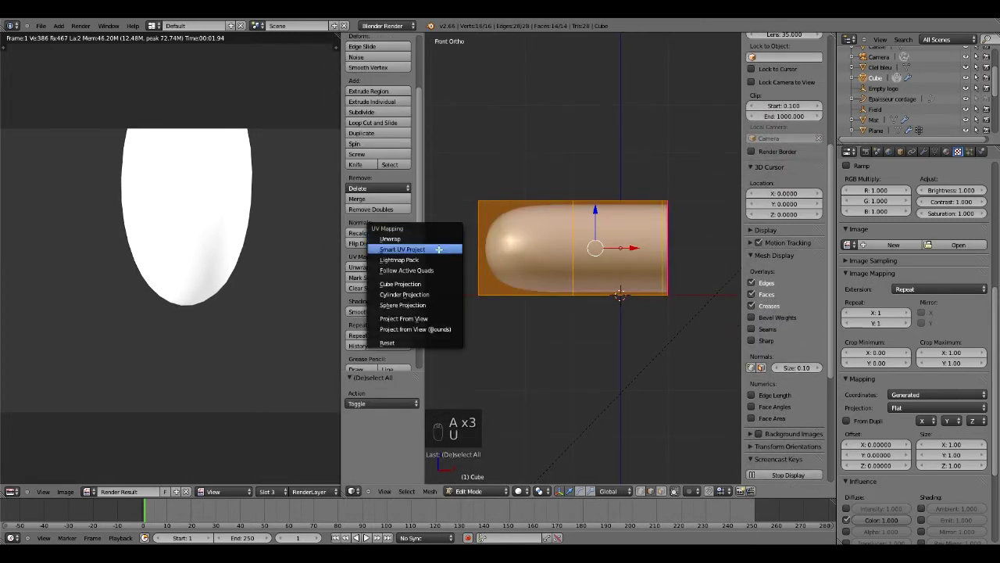
left_click(438, 247)
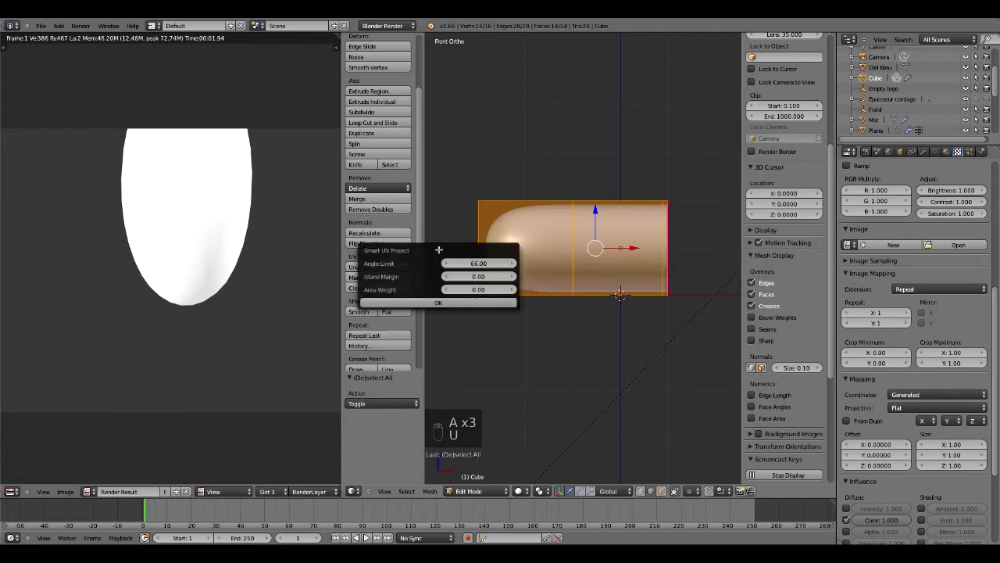
left_click(439, 302)
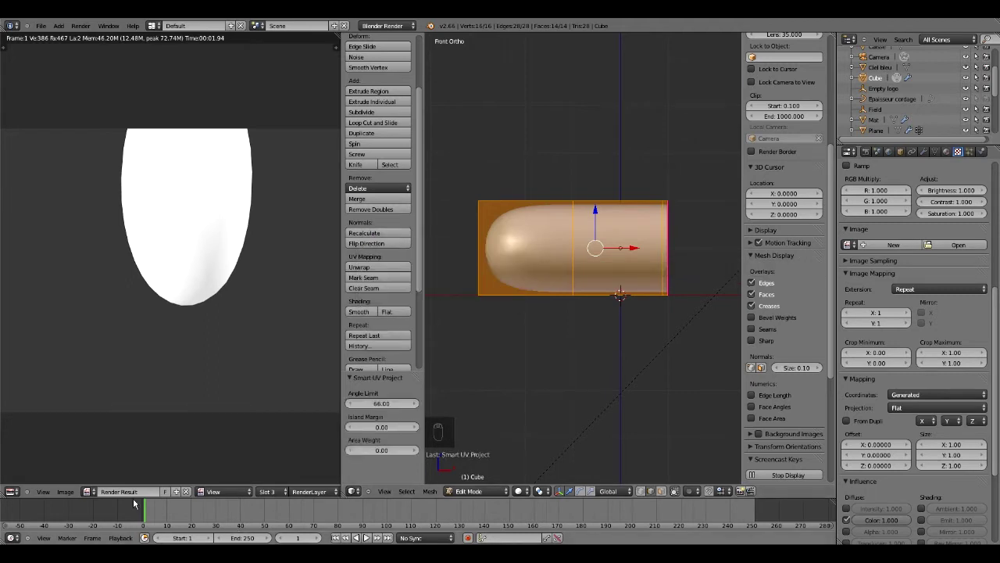
Create a new blank 1024 by 1024 image named "Missile méchant" in the UV/Image Editor.
left_click(11, 492)
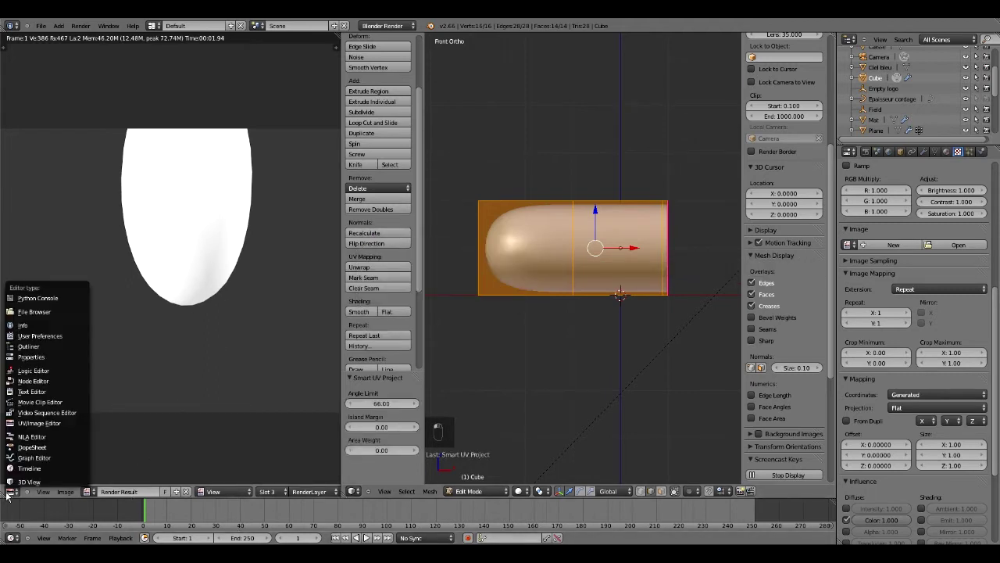
left_click(75, 424)
left_click(88, 492)
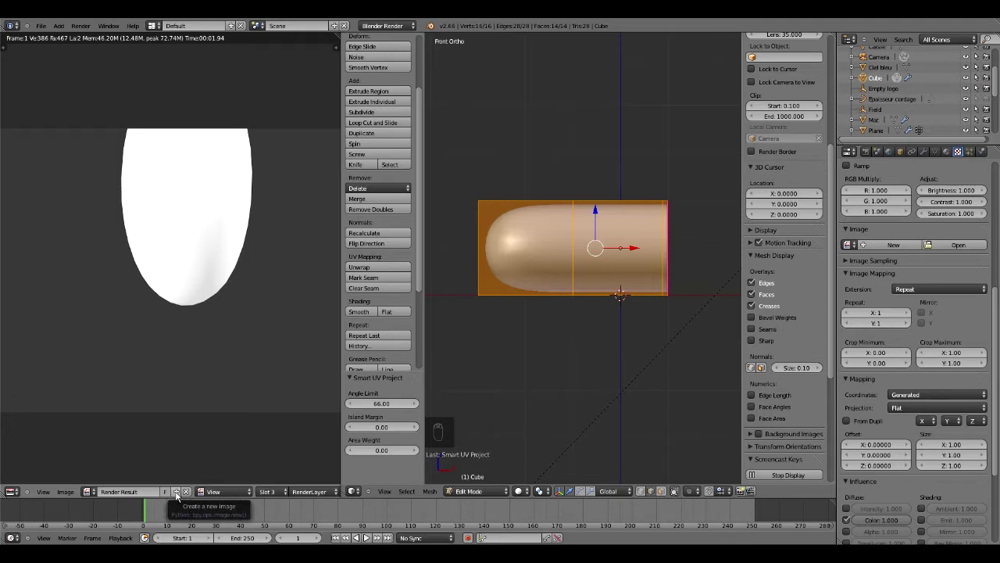
left_click(177, 492)
left_click(205, 440)
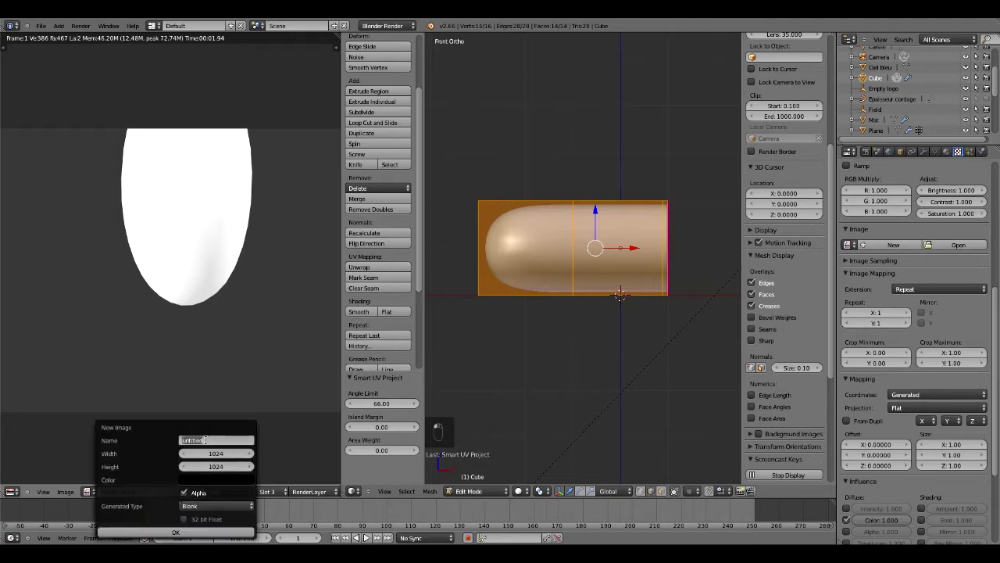
type("Missi")
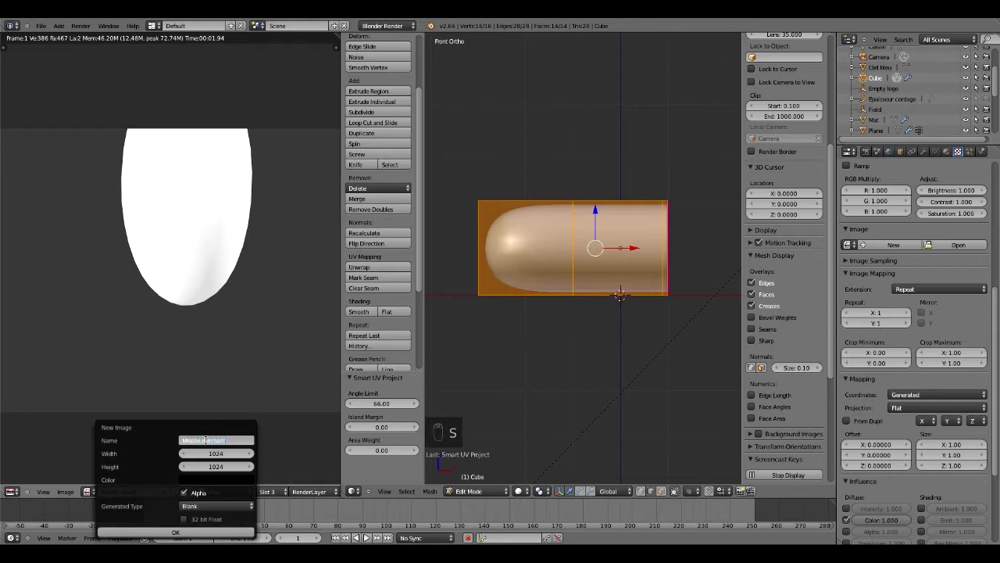
type("le méchant")
key("Return")
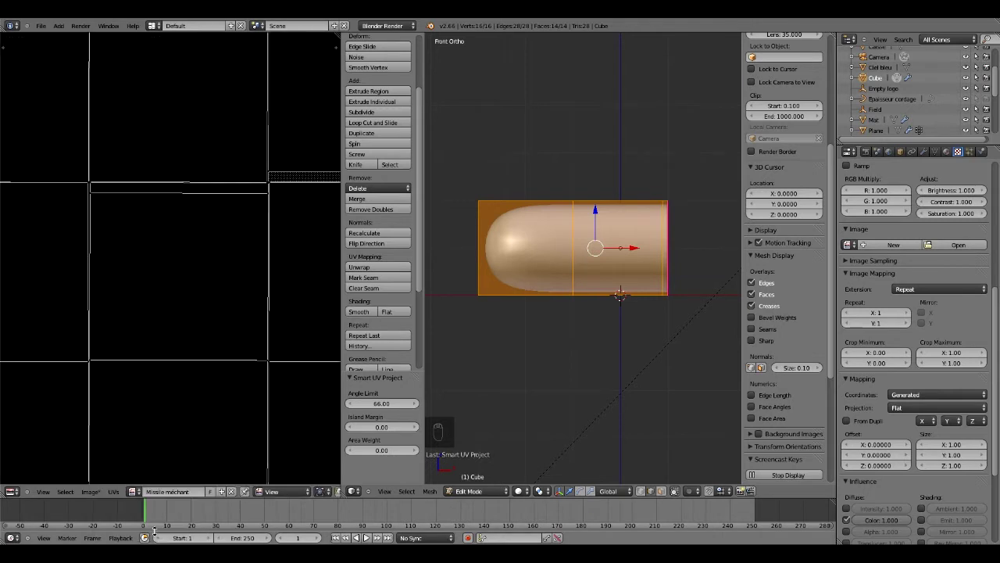
Scale the whole UV layout to about 0.744 and move it down about 0.165 so it fits inside the image.
scroll(192, 376, "down", 2)
scroll(212, 341, "up", 5)
scroll(213, 341, "down", 5)
scroll(213, 340, "up", 3)
scroll(213, 341, "down", 3)
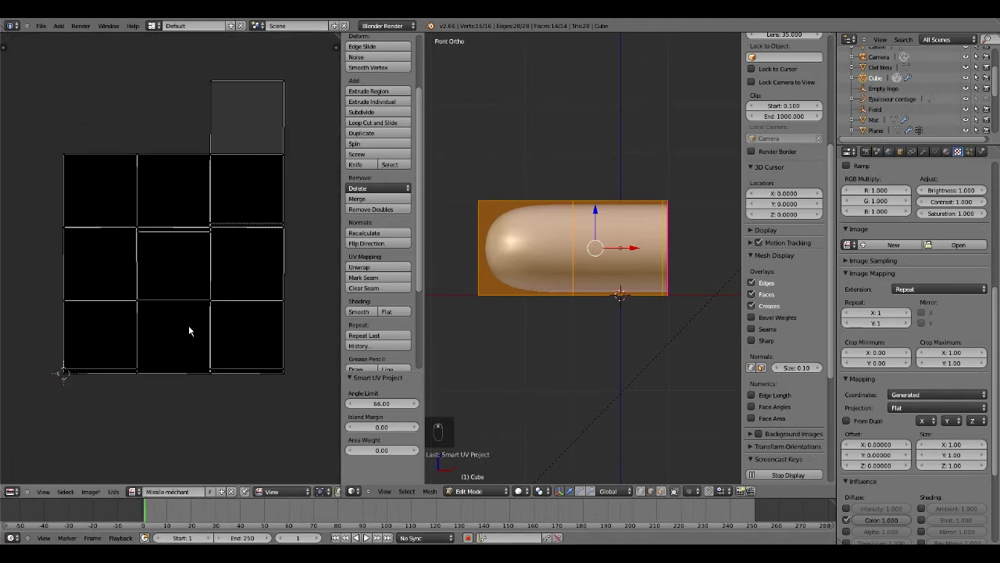
key("a")
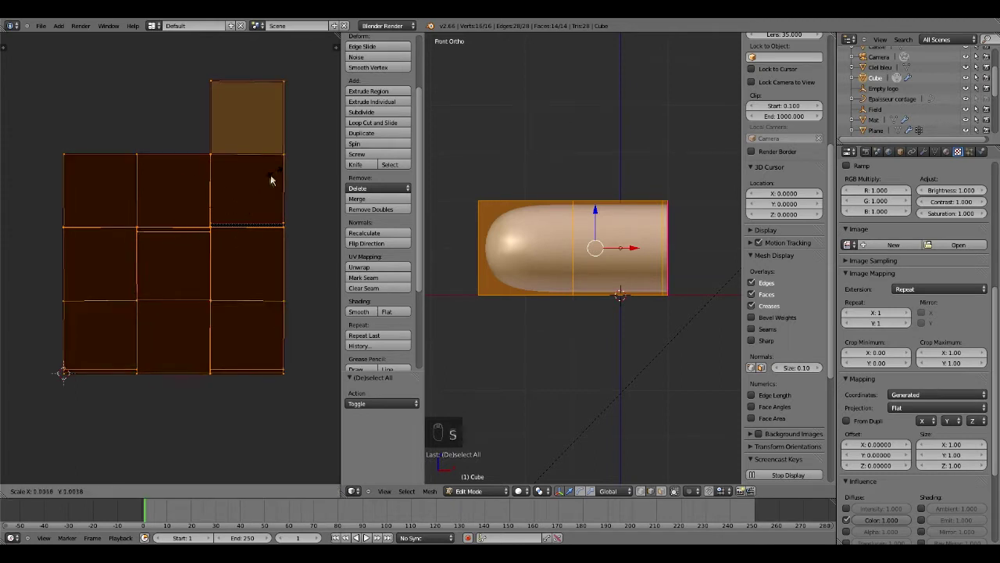
key("s")
left_click(250, 188)
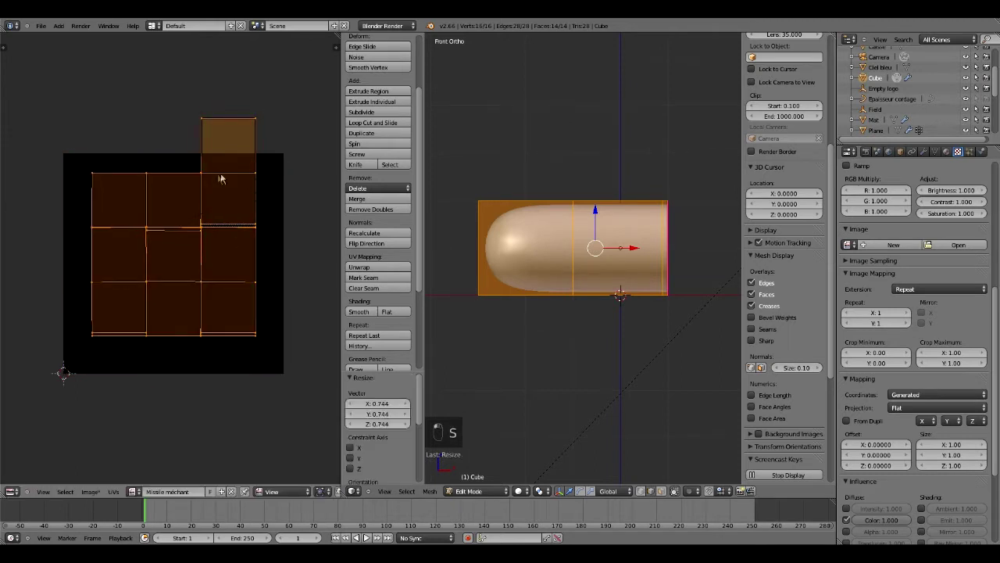
key("g")
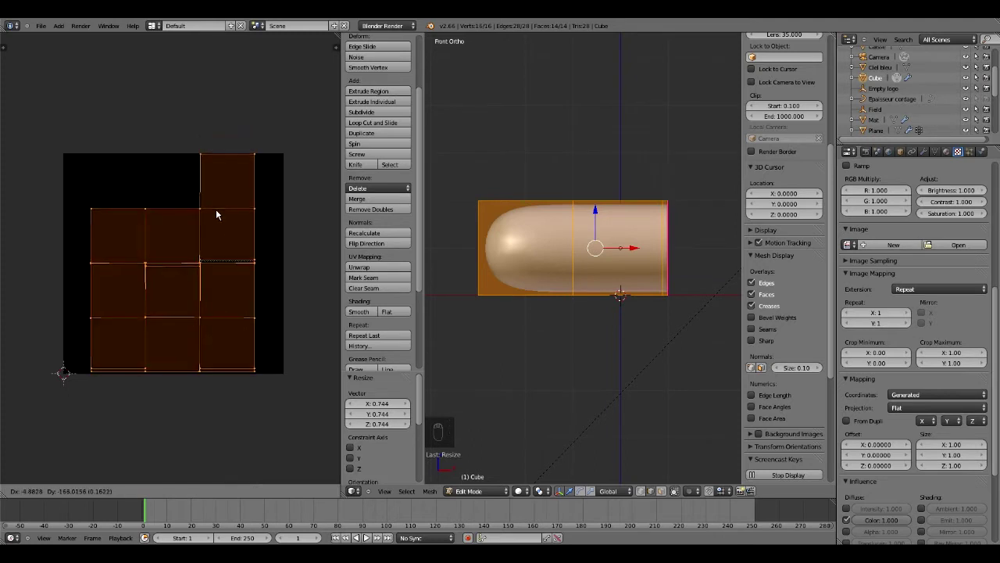
left_click(219, 215)
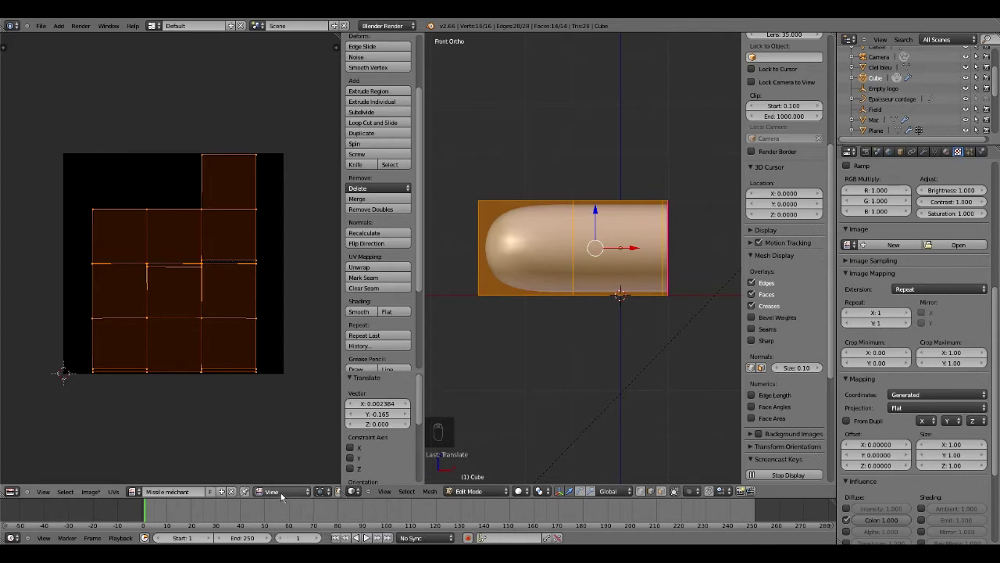
Assign the "Missile méchant" image to the missile texture.
middle_click_drag(299, 490, 261, 491)
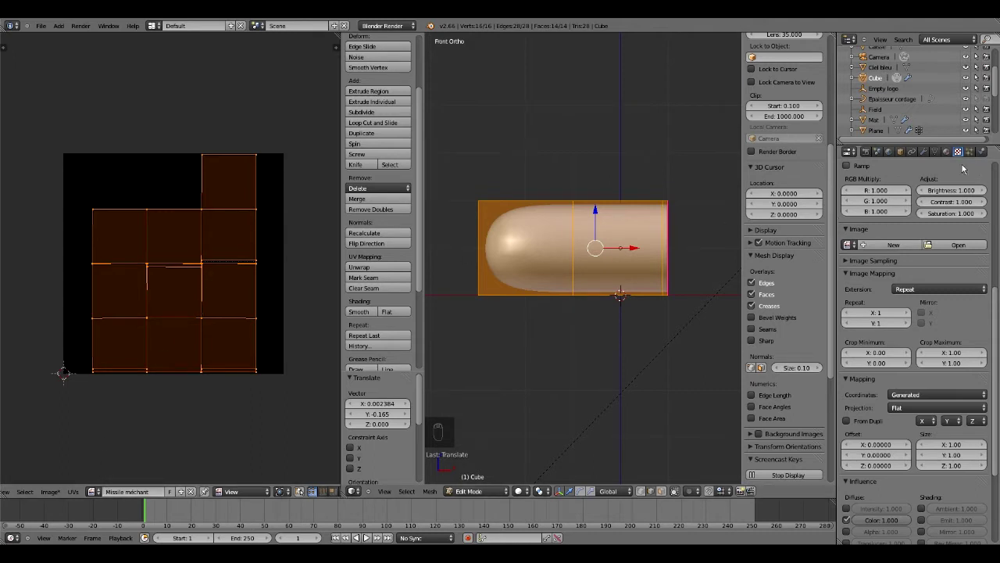
left_click(848, 247)
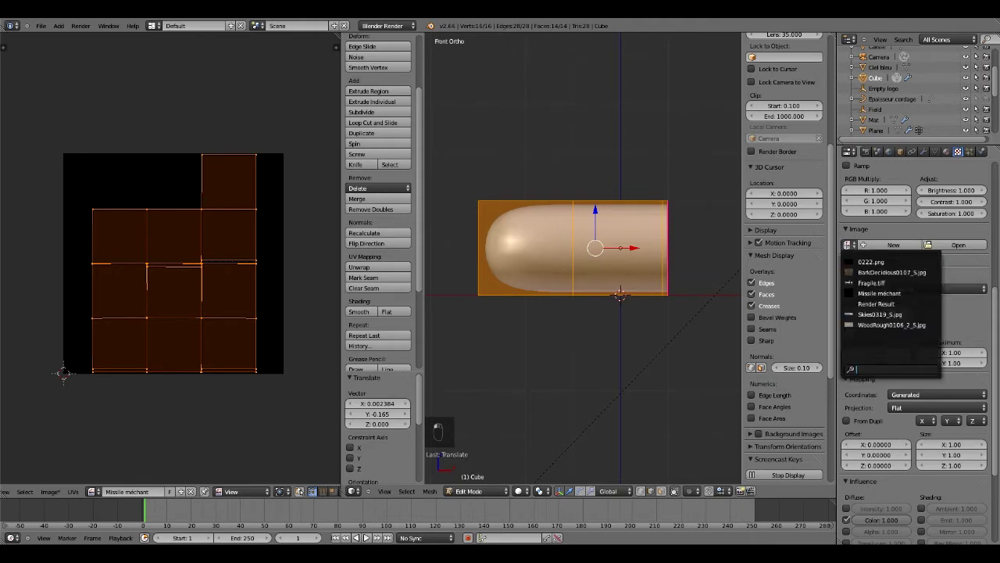
left_click(904, 293)
scroll(919, 263, "down", 4)
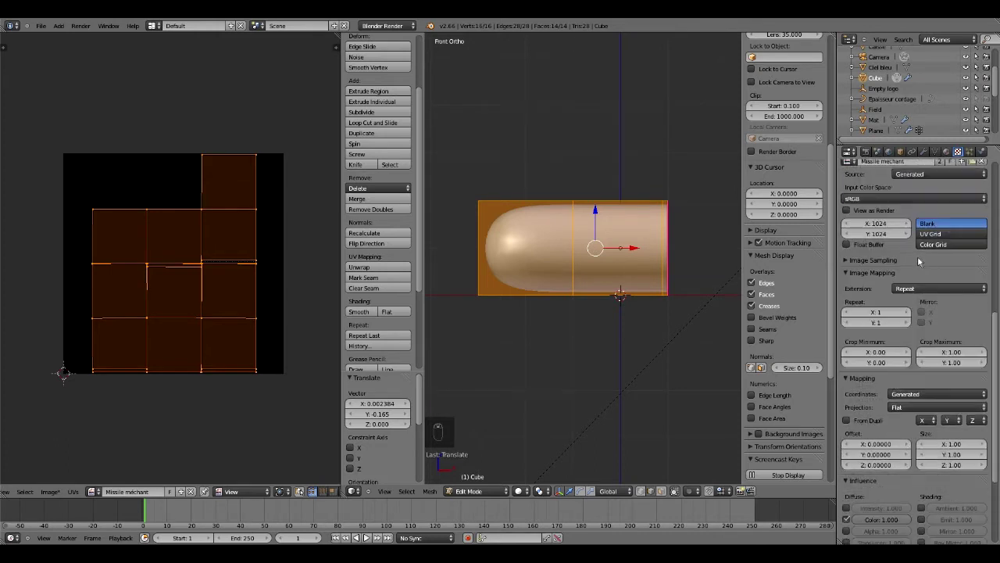
Set the texture's image extension to Clip and its mapping coordinates to UV.
left_click(907, 290)
left_click(910, 268)
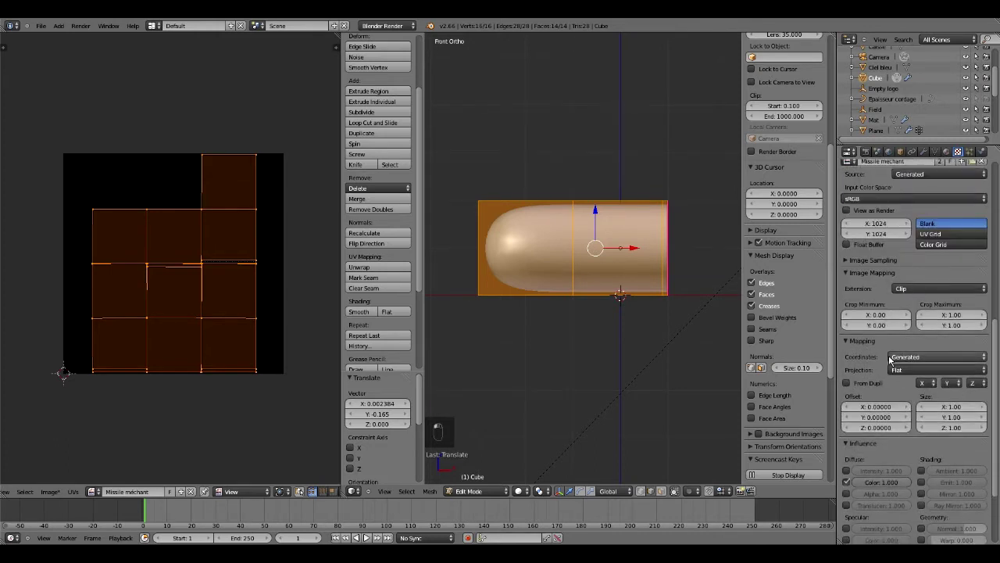
left_click(929, 358)
left_click(926, 313)
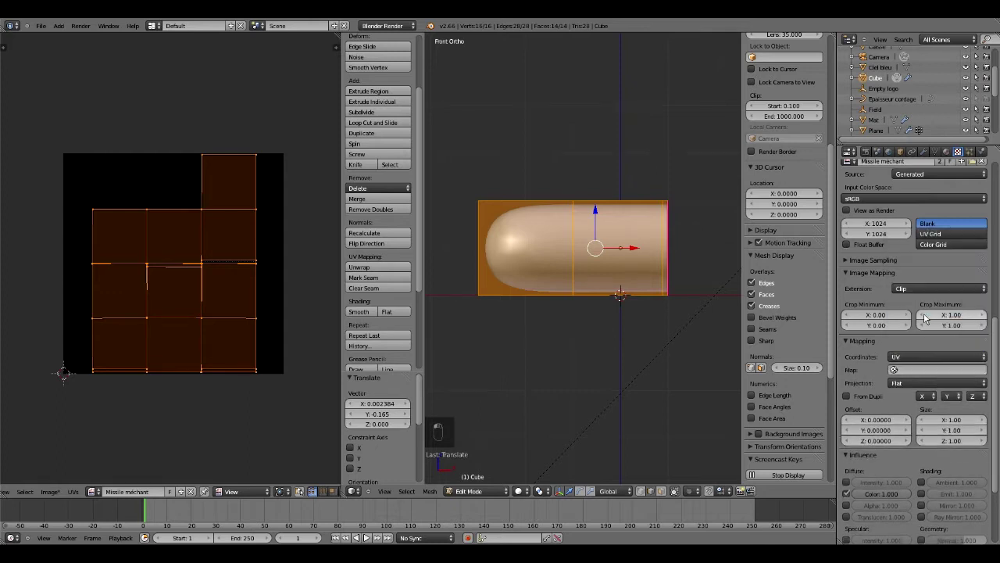
Switch the missile to Texture Paint mode and save the file.
left_click(477, 492)
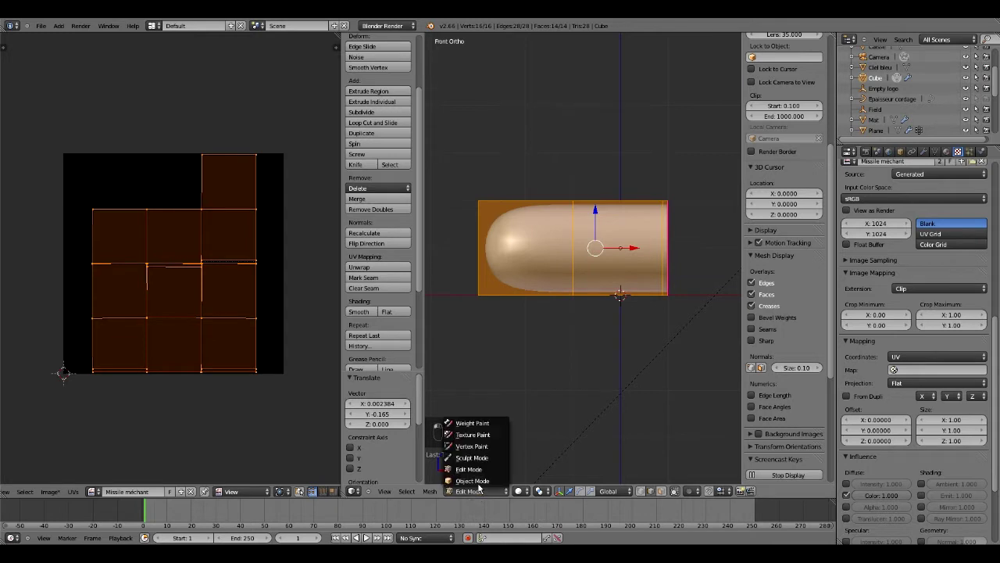
left_click(478, 435)
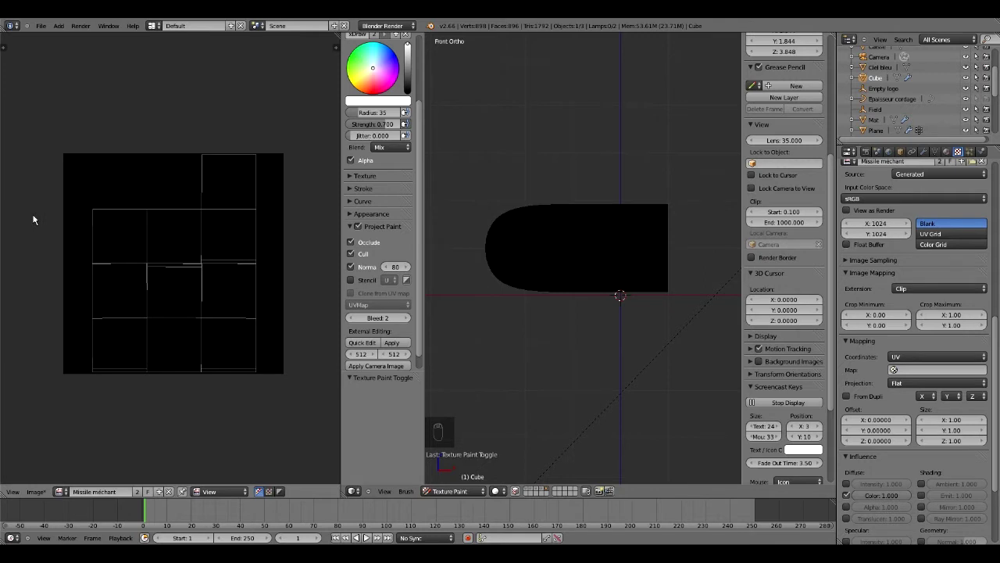
key("ctrl+s")
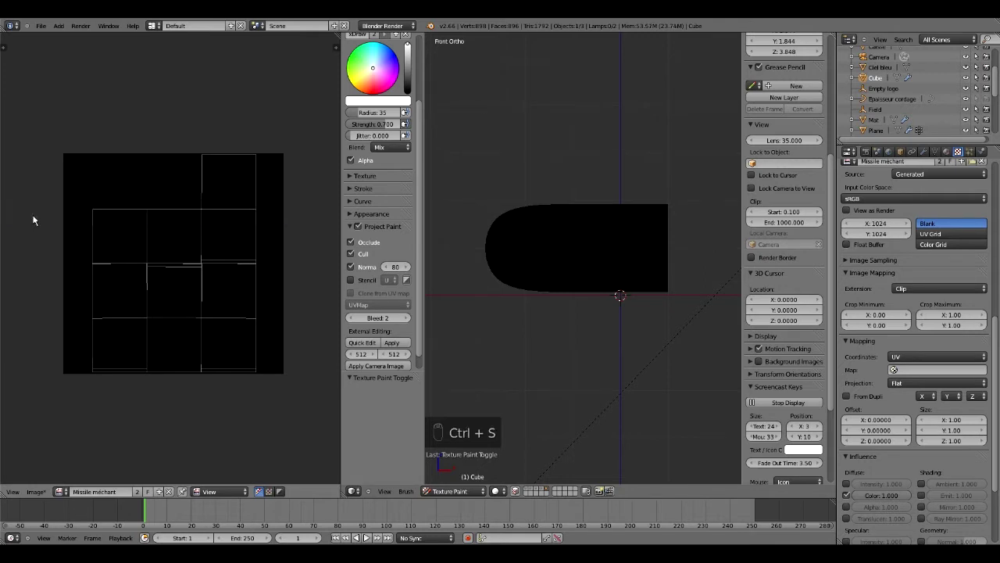
Try out the Brush, Smear and Soften paint brushes.
scroll(380, 78, "up", 2)
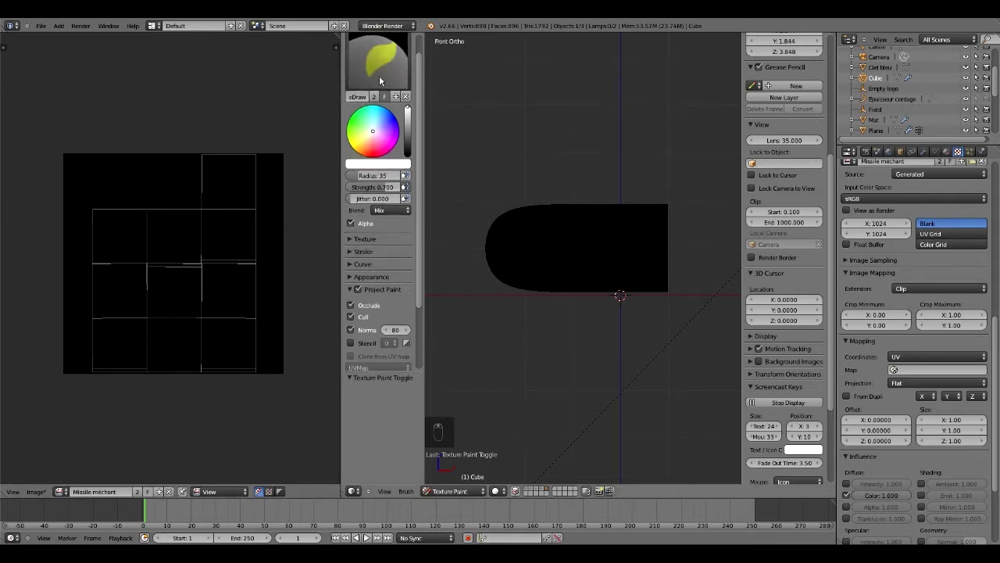
scroll(389, 91, "down", 3)
scroll(381, 159, "up", 3)
scroll(380, 159, "up", 2)
left_click(379, 82)
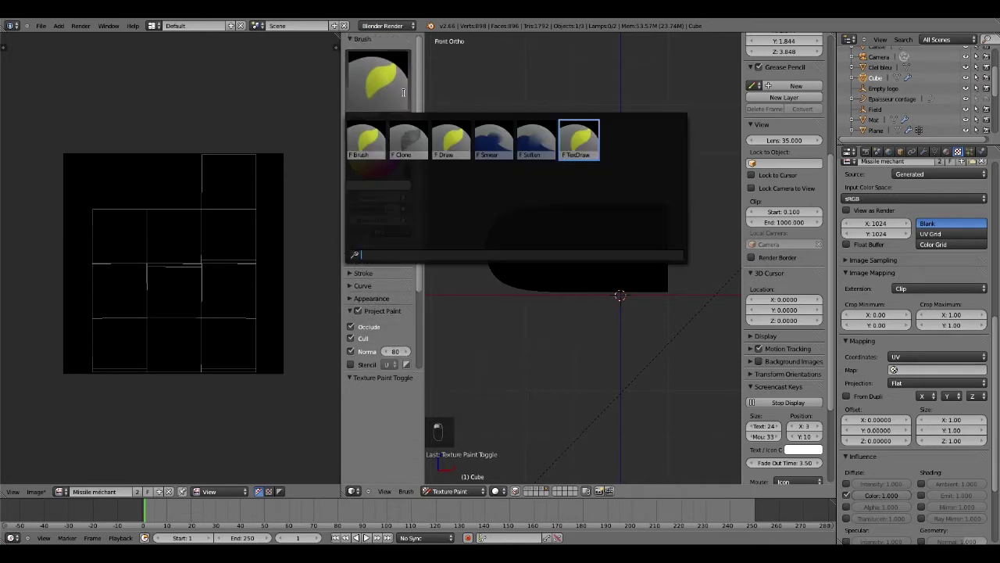
left_click(363, 143)
left_click(388, 96)
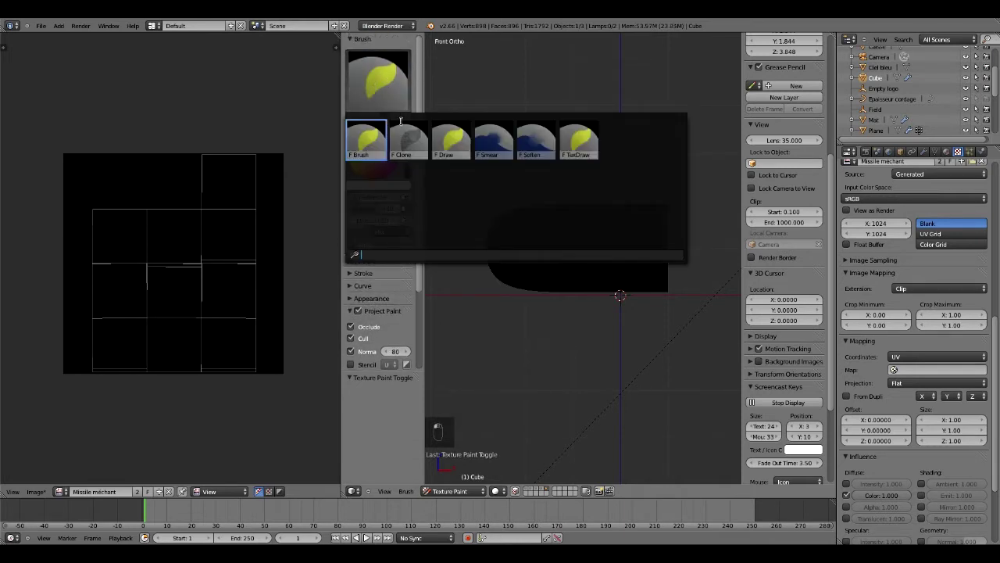
left_click(490, 143)
left_click(379, 82)
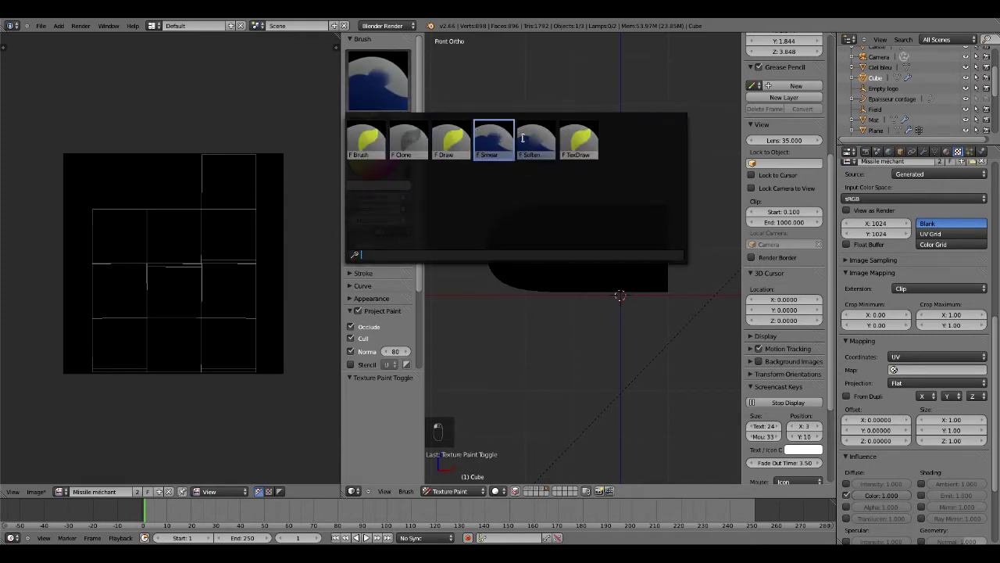
left_click(535, 141)
Choose the Draw brush, change its colour to a muted grey-purple and set its radius to 14.
left_click(379, 82)
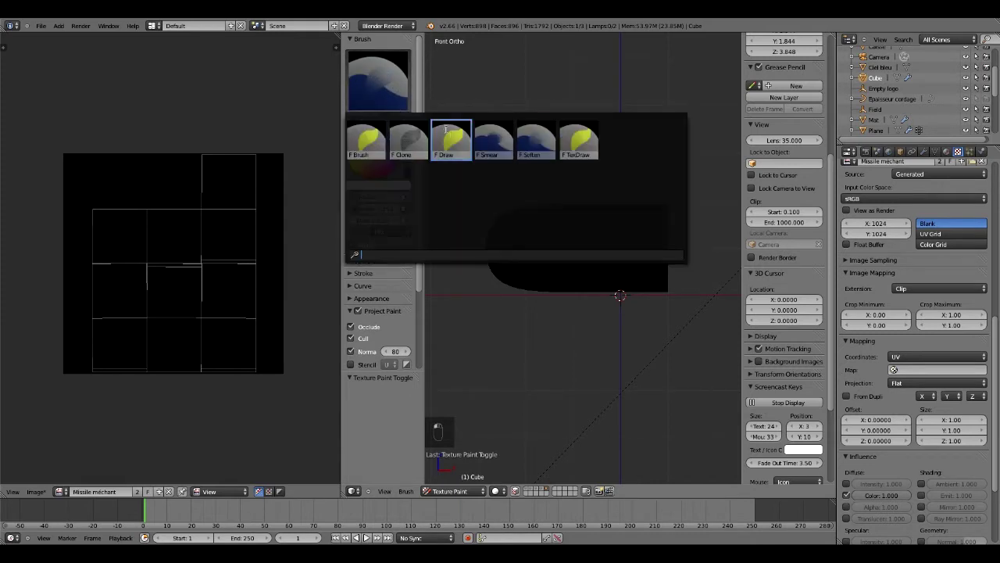
left_click(453, 142)
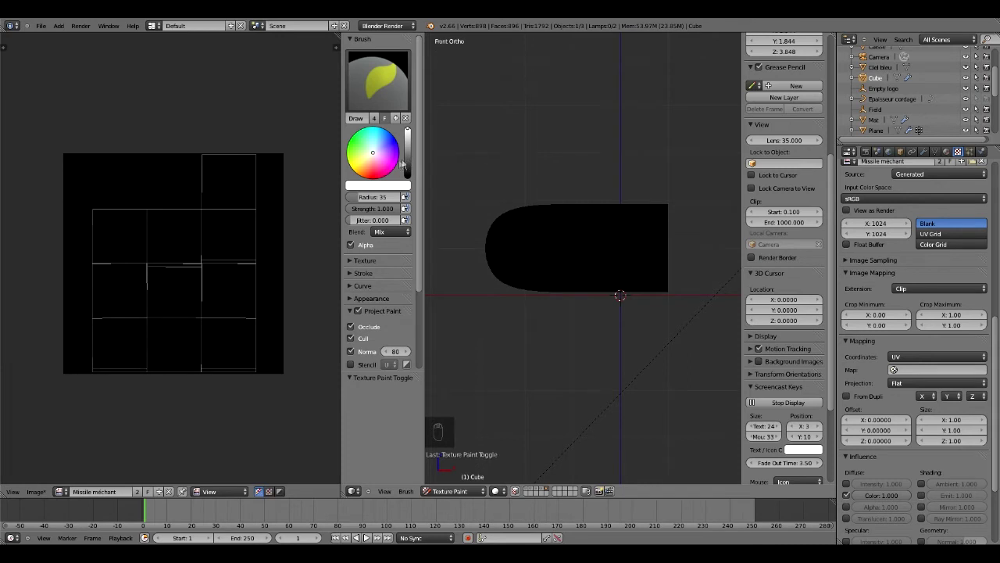
mouse_move(407, 134)
left_mouse_down()
mouse_move(413, 173)
mouse_move(408, 147)
left_mouse_up()
mouse_move(365, 198)
left_mouse_down()
mouse_move(406, 198)
mouse_move(347, 197)
left_mouse_up()
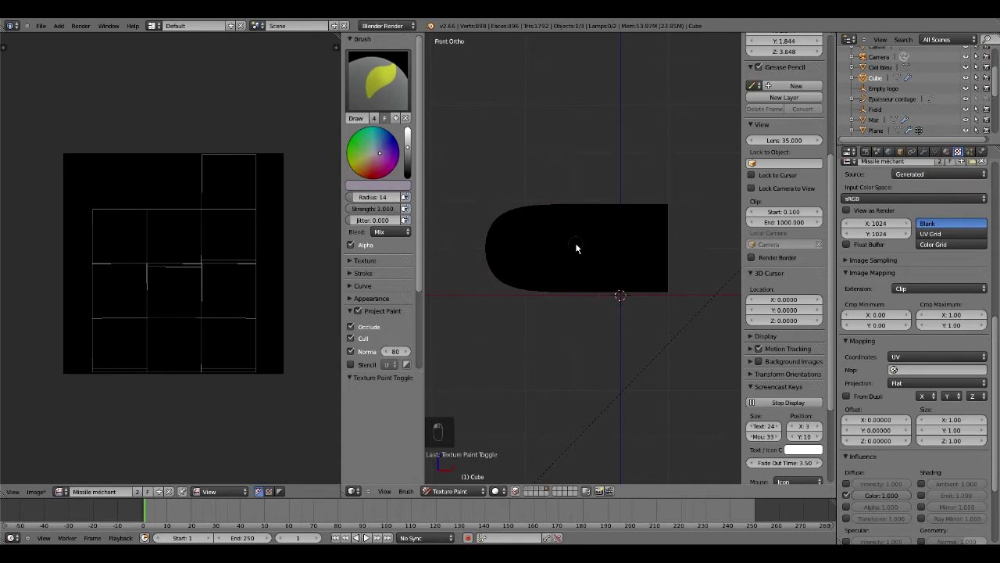
Enlarge the brush radius to 111 and paint the rounded nose half of the missile grey-purple.
key("f")
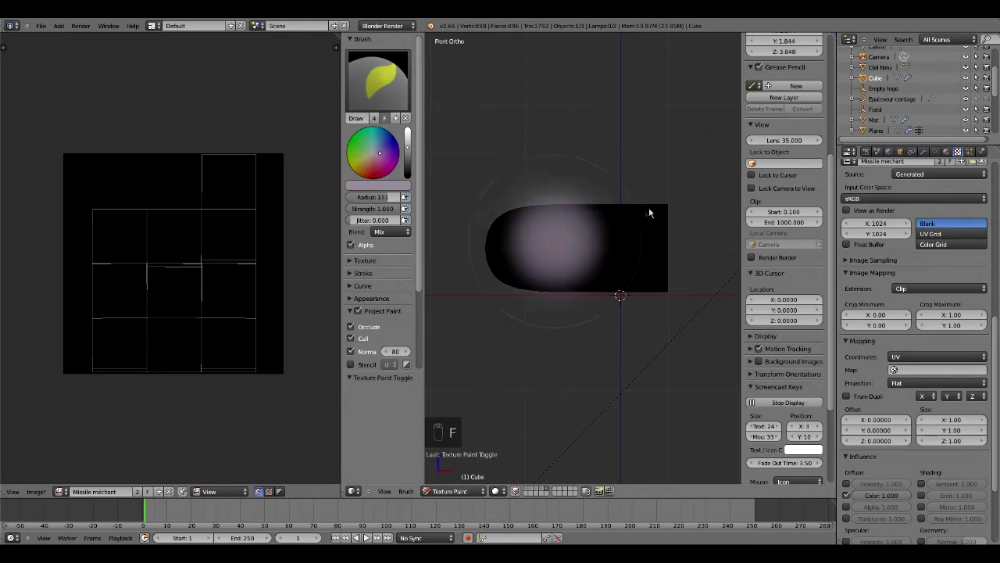
right_click(579, 238)
key("f")
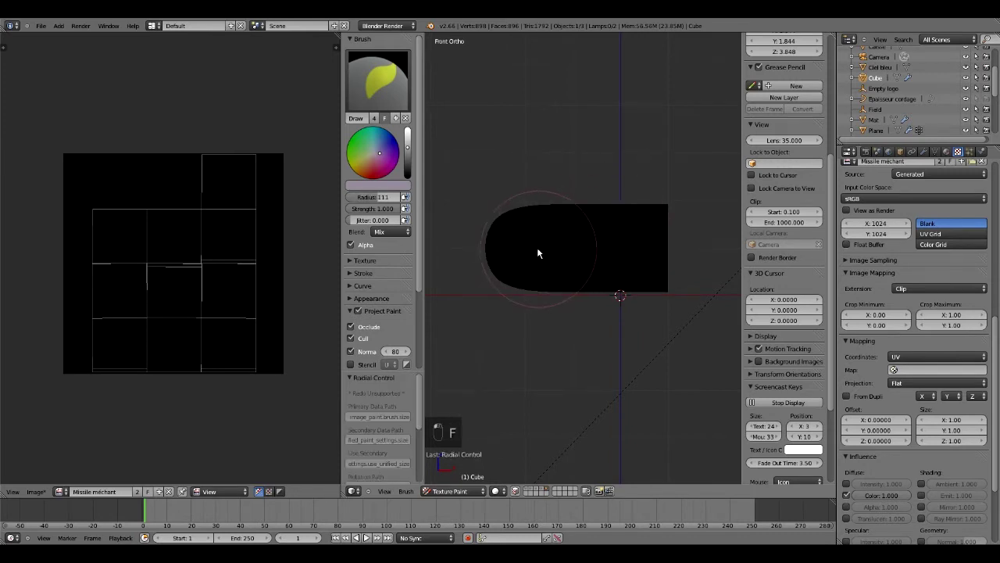
left_click(520, 257)
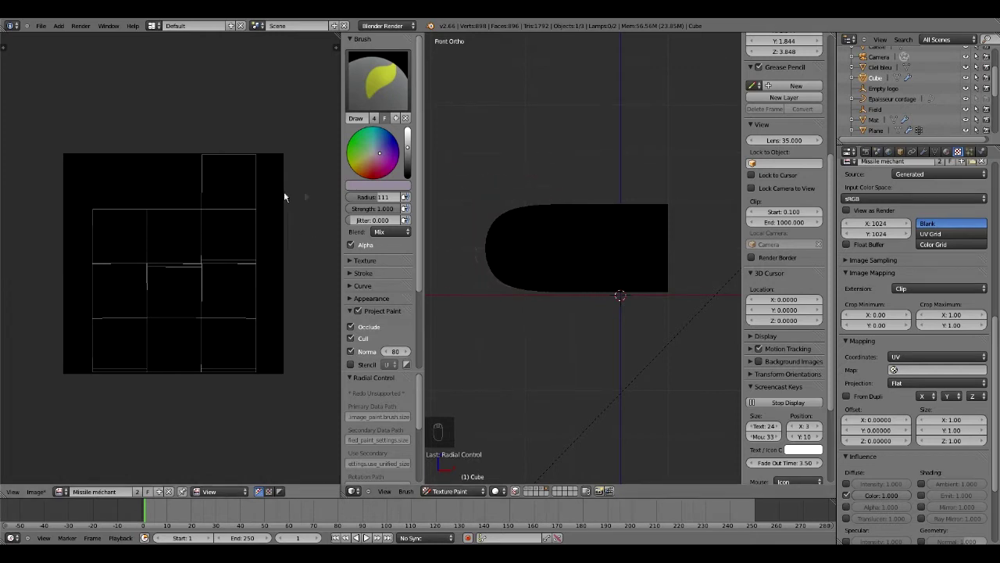
mouse_move(380, 216)
left_mouse_down()
mouse_move(350, 217)
mouse_move(408, 221)
left_mouse_up()
mouse_move(558, 256)
left_mouse_down()
mouse_move(529, 261)
mouse_move(537, 282)
mouse_move(530, 255)
mouse_move(506, 269)
mouse_move(529, 263)
left_mouse_up()
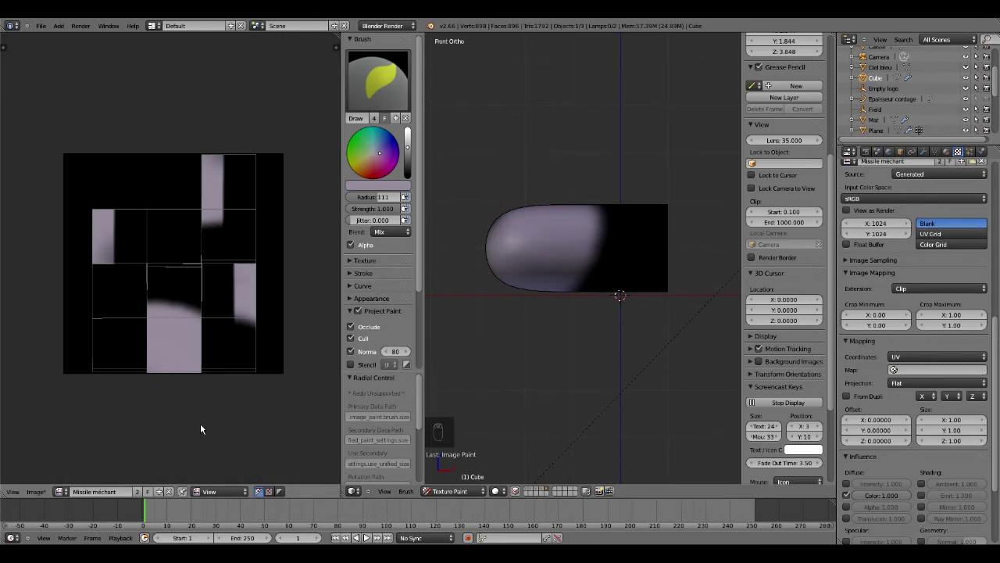
Switch the UV/Image Editor to Paint mode.
left_click(209, 492)
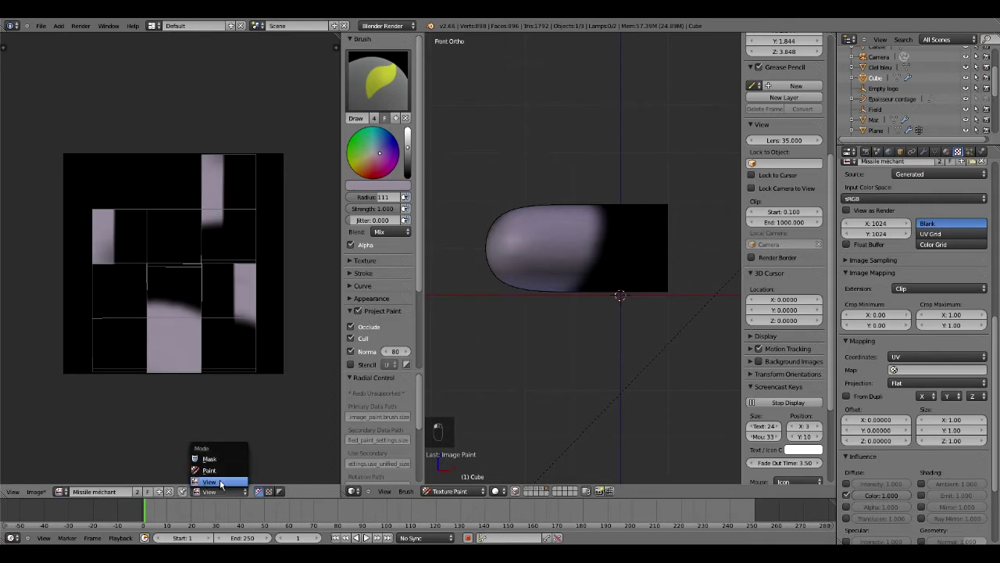
left_click(219, 471)
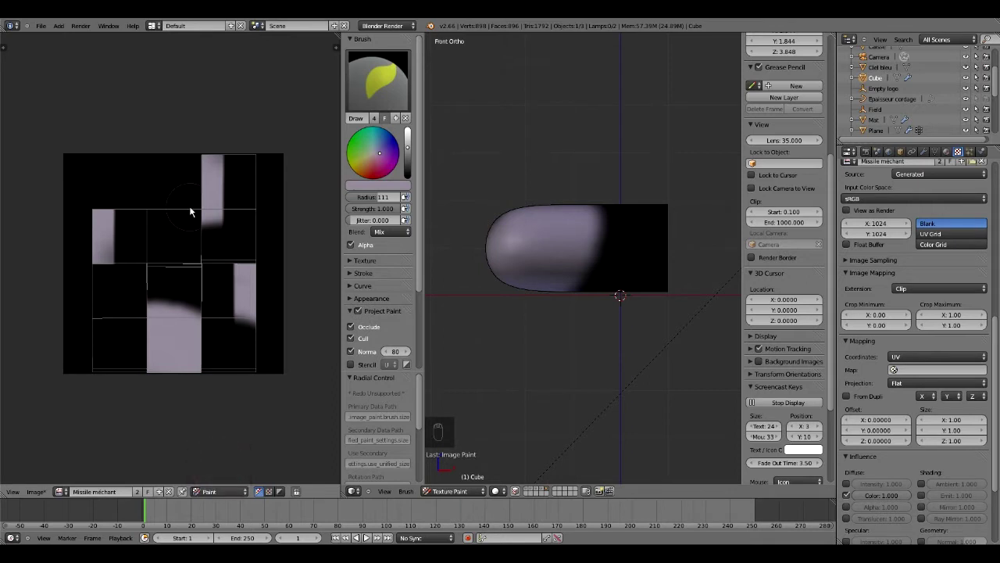
Paint grey-purple freehand across most of the UV islands directly on the texture image.
mouse_move(175, 197)
left_mouse_down()
mouse_move(100, 211)
mouse_move(98, 201)
mouse_move(91, 269)
mouse_move(137, 259)
mouse_move(169, 212)
mouse_move(171, 226)
mouse_move(195, 215)
mouse_move(224, 250)
mouse_move(247, 188)
mouse_move(241, 164)
mouse_move(273, 250)
mouse_move(201, 346)
mouse_move(149, 323)
mouse_move(233, 271)
left_mouse_up()
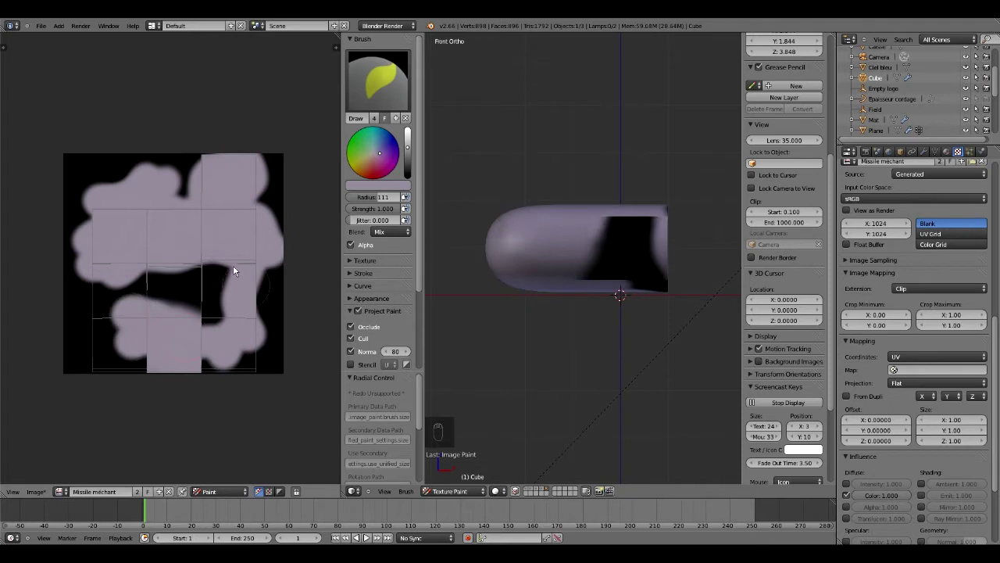
Set the brush colour to black and its radius to 200, and cover the entire texture image in black.
left_click_drag(407, 151, 407, 178)
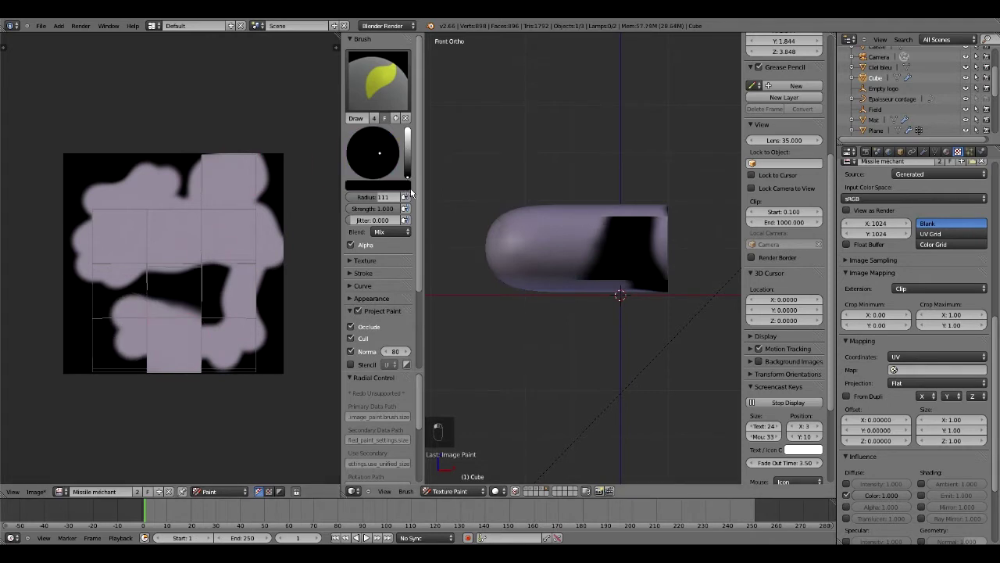
key("f")
left_click(217, 211)
mouse_move(168, 176)
left_mouse_down()
mouse_move(56, 262)
mouse_move(164, 362)
mouse_move(267, 286)
mouse_move(200, 186)
mouse_move(221, 158)
left_mouse_up()
Set the brush colour to white and its radius to 16, and widen the 3D view.
left_click_drag(407, 180, 408, 129)
left_click(375, 156)
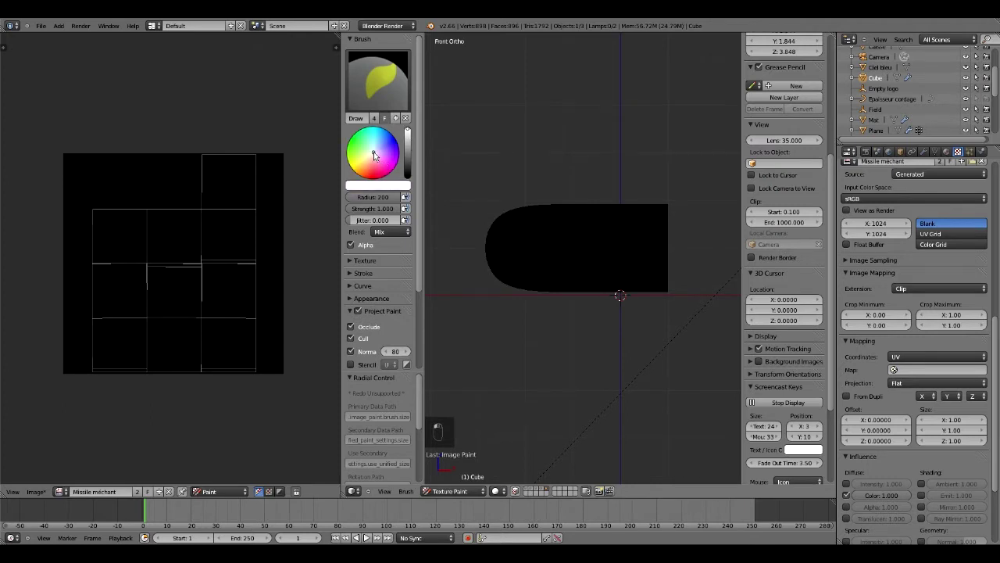
key("f")
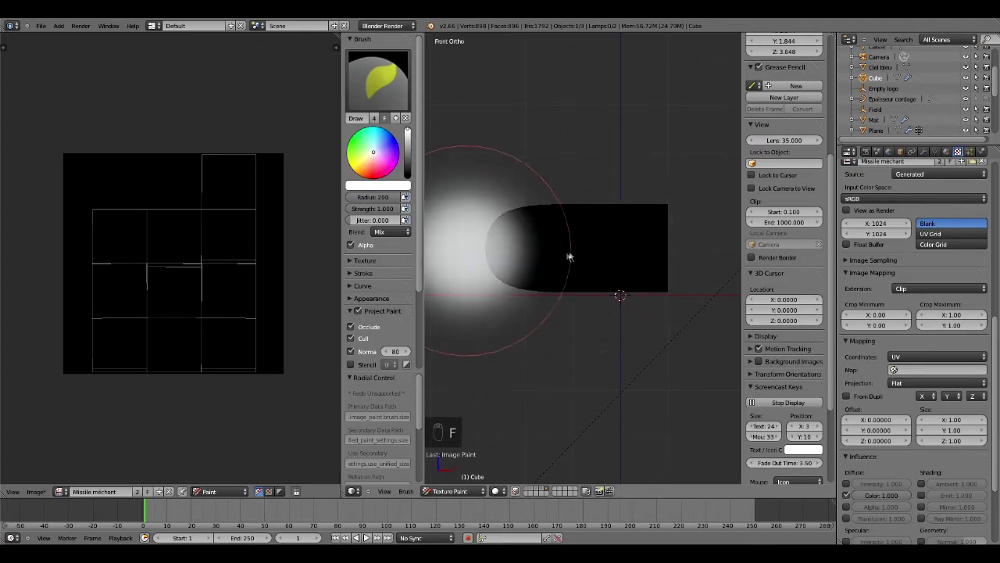
left_click(469, 263)
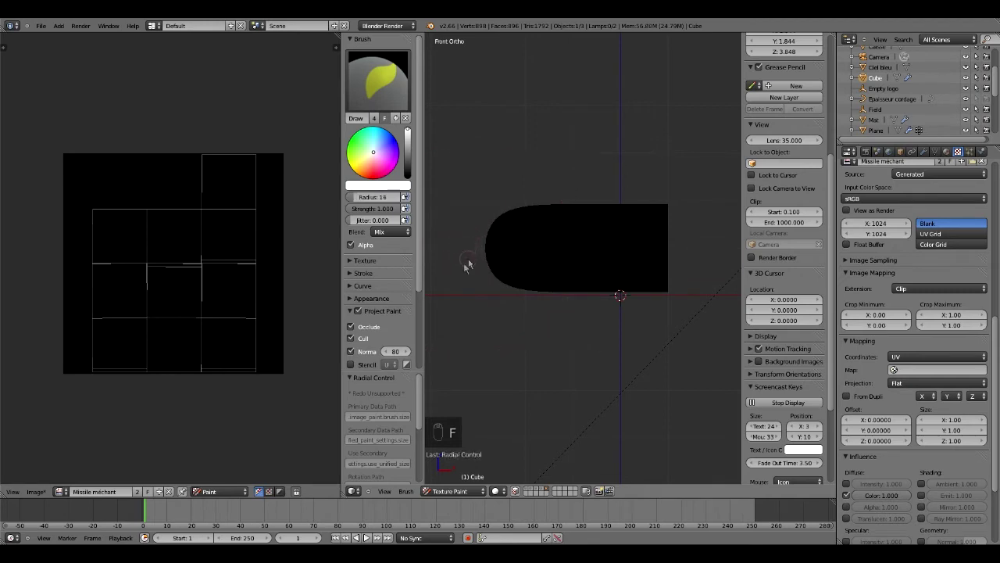
left_click(426, 279)
left_click_drag(343, 274, 221, 273)
Paint a slanted white mouth on the lower part of the missile's nose, enlarging the brush radius to 47 to thicken it.
scroll(525, 291, "up", 3)
middle_click_drag(500, 288, 524, 296, "shift")
mouse_move(413, 313)
left_mouse_down()
mouse_move(453, 268)
mouse_move(446, 273)
left_mouse_up()
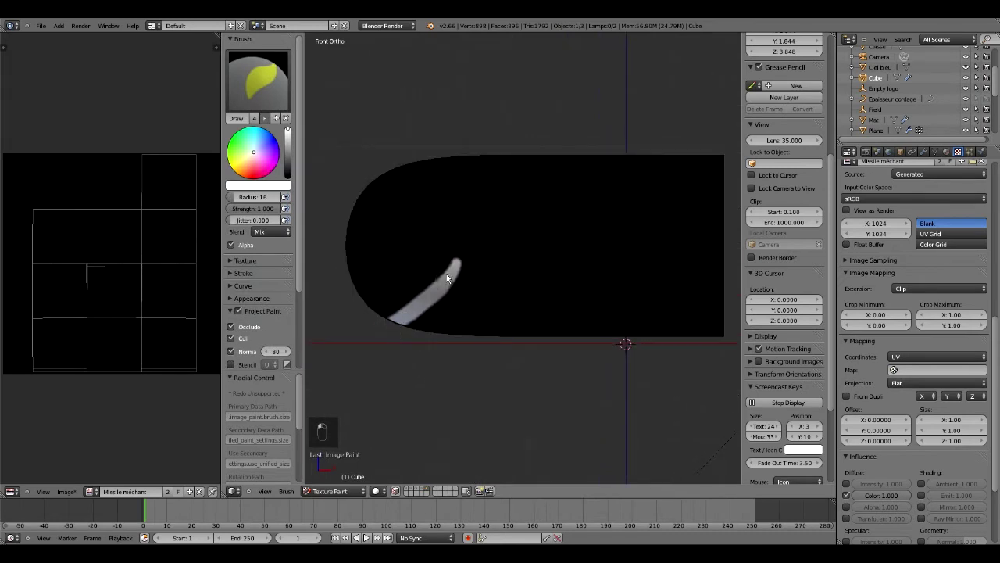
mouse_move(394, 323)
left_mouse_down()
mouse_move(426, 313)
mouse_move(407, 339)
mouse_move(413, 300)
left_mouse_up()
key("f")
left_click(390, 320)
mouse_move(465, 256)
left_mouse_down()
mouse_move(432, 296)
mouse_move(453, 297)
mouse_move(473, 253)
left_mouse_up()
left_click_drag(439, 306, 460, 295)
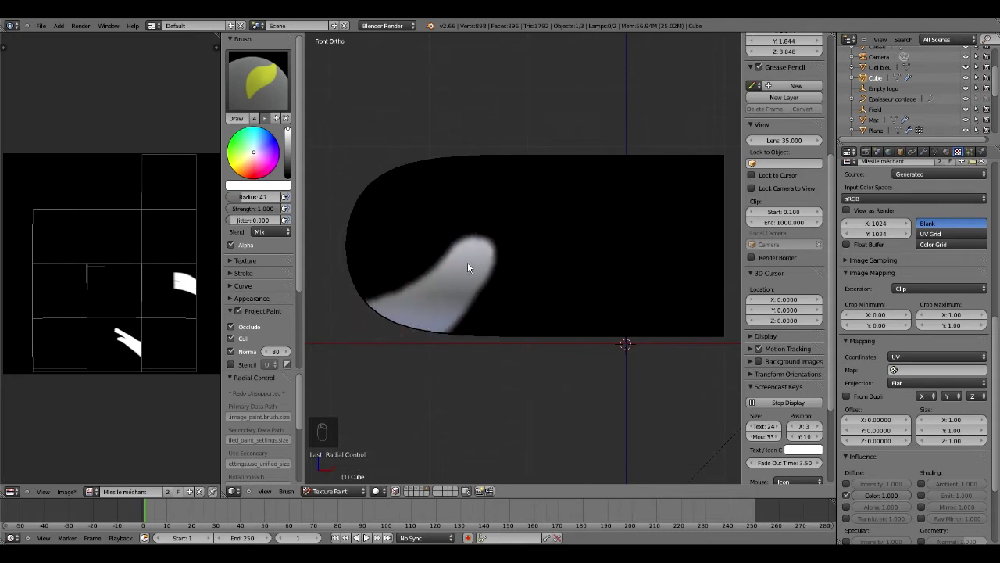
left_click_drag(387, 332, 364, 326)
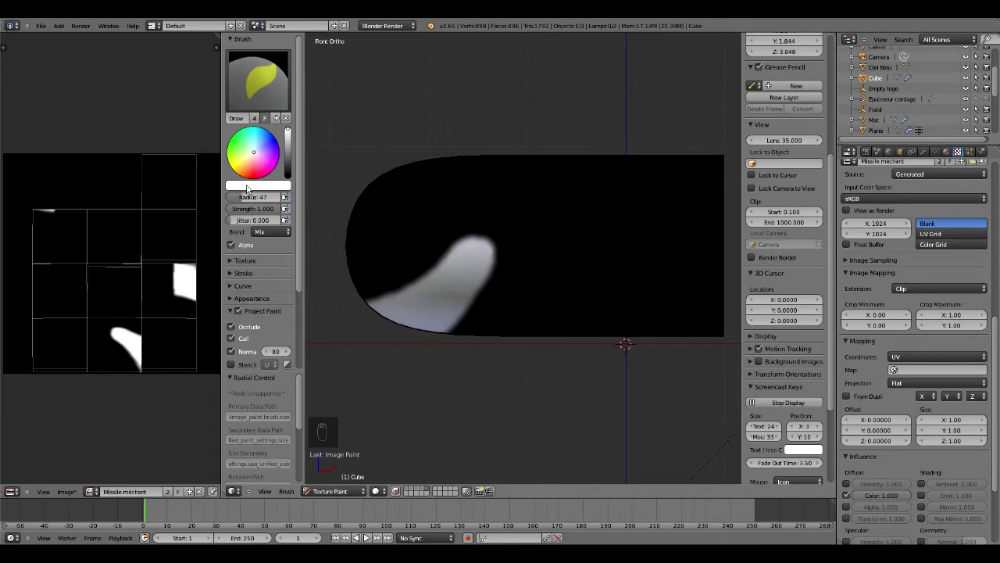
Set the brush colour to black and its radius to 9, and trim the front corner of the white mouth.
left_click_drag(289, 148, 288, 182)
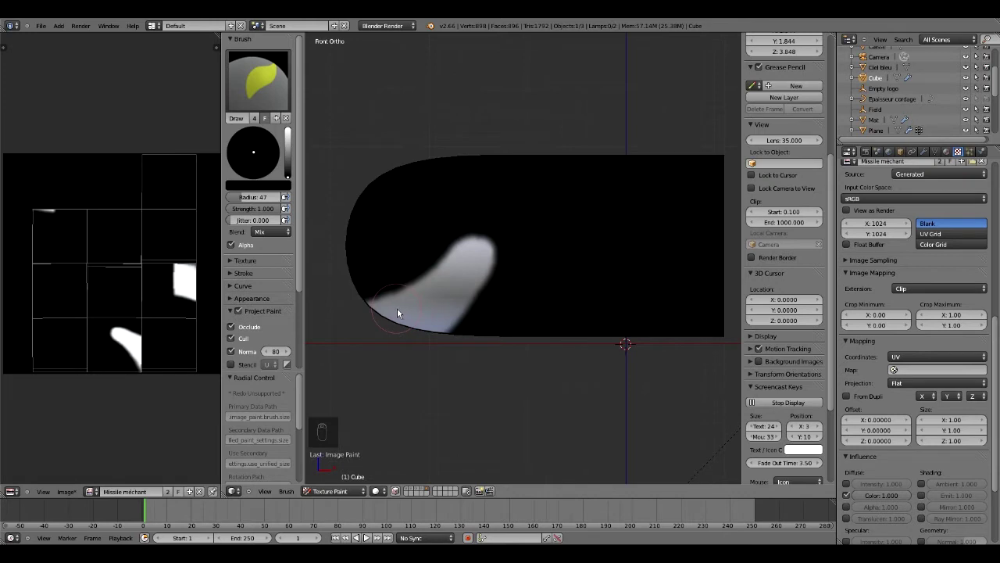
key("f")
left_click(378, 310)
mouse_move(367, 305)
left_mouse_down()
mouse_move(379, 304)
mouse_move(379, 293)
left_mouse_up()
Reduce the brush radius to 4 and draw black zigzag tooth outlines along both edges of the white mouth.
key("f")
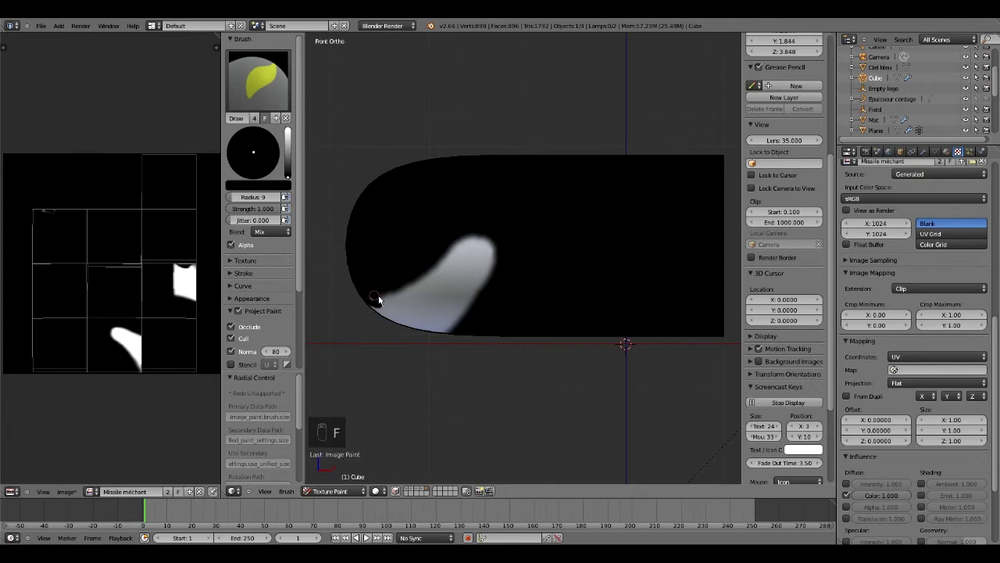
left_click(377, 297)
scroll(375, 302, "up", 3)
scroll(375, 308, "down", 2)
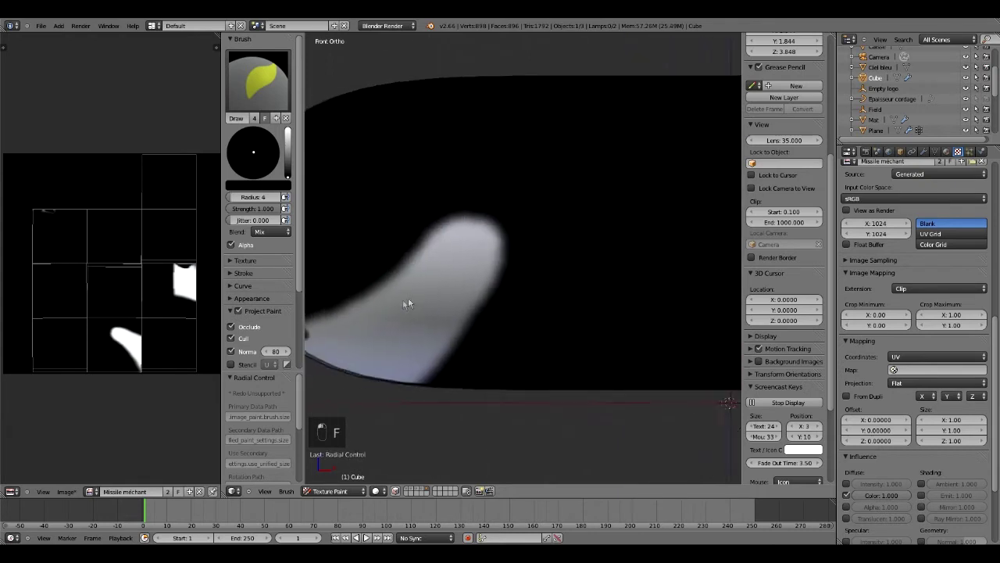
left_click_drag(349, 326, 363, 327)
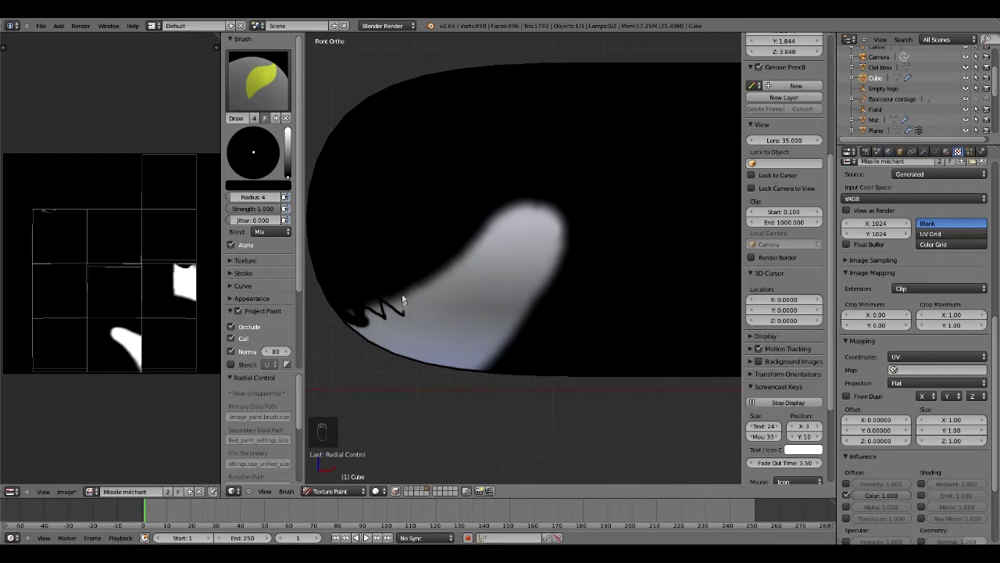
mouse_move(463, 270)
left_mouse_down()
mouse_move(480, 235)
mouse_move(538, 195)
left_mouse_up()
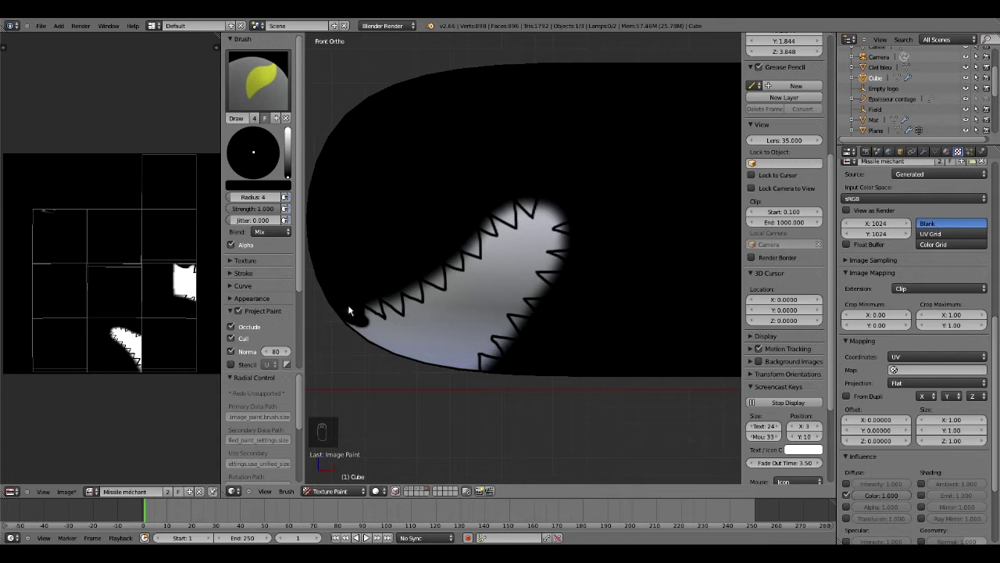
left_click_drag(367, 318, 363, 291)
Fill the gaps between the mouth's upper-edge teeth with black in the texture image.
scroll(151, 352, "up", 3)
middle_click_drag(172, 357, 161, 239, "shift")
scroll(139, 297, "up", 4)
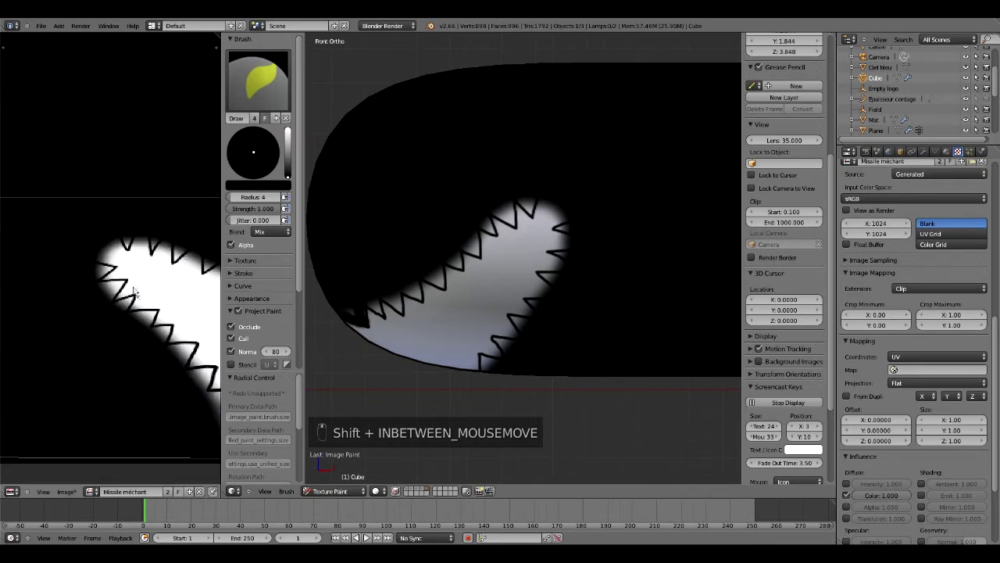
mouse_move(110, 311)
left_mouse_down()
mouse_move(117, 318)
mouse_move(128, 304)
mouse_move(94, 301)
mouse_move(100, 311)
mouse_move(117, 307)
mouse_move(95, 314)
mouse_move(97, 288)
mouse_move(114, 273)
mouse_move(90, 270)
mouse_move(86, 286)
mouse_move(97, 278)
left_mouse_up()
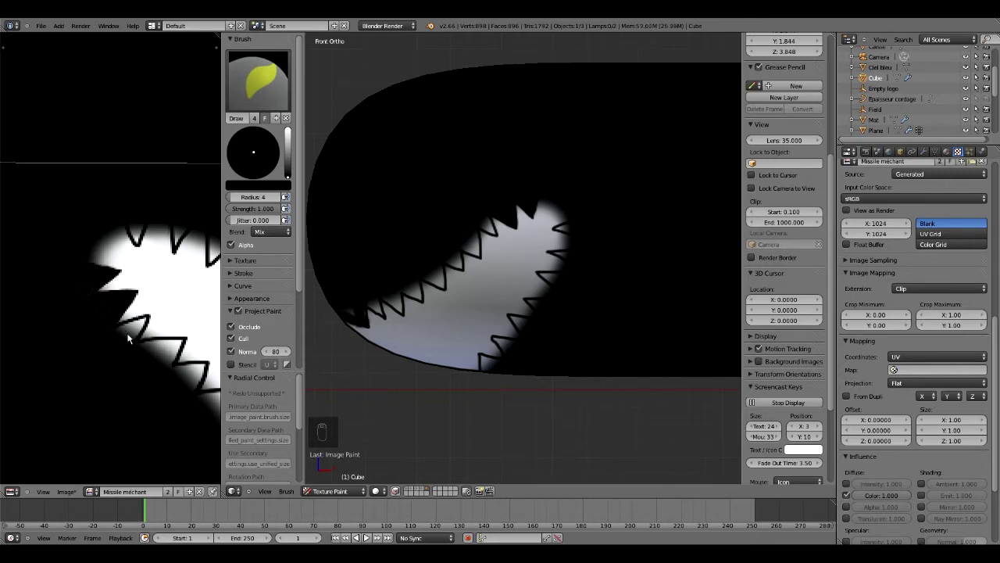
mouse_move(109, 327)
left_mouse_down()
mouse_move(136, 316)
mouse_move(145, 321)
mouse_move(123, 333)
mouse_move(136, 352)
mouse_move(187, 348)
mouse_move(150, 353)
mouse_move(159, 361)
left_mouse_up()
middle_click_drag(174, 370, 87, 328, "shift")
mouse_move(88, 333)
left_mouse_down()
mouse_move(116, 326)
mouse_move(101, 344)
mouse_move(117, 359)
mouse_move(158, 356)
mouse_move(118, 366)
mouse_move(174, 388)
left_mouse_up()
middle_click_drag(174, 388, 85, 326, "shift")
mouse_move(79, 340)
left_mouse_down()
mouse_move(123, 334)
mouse_move(133, 345)
mouse_move(101, 348)
left_mouse_up()
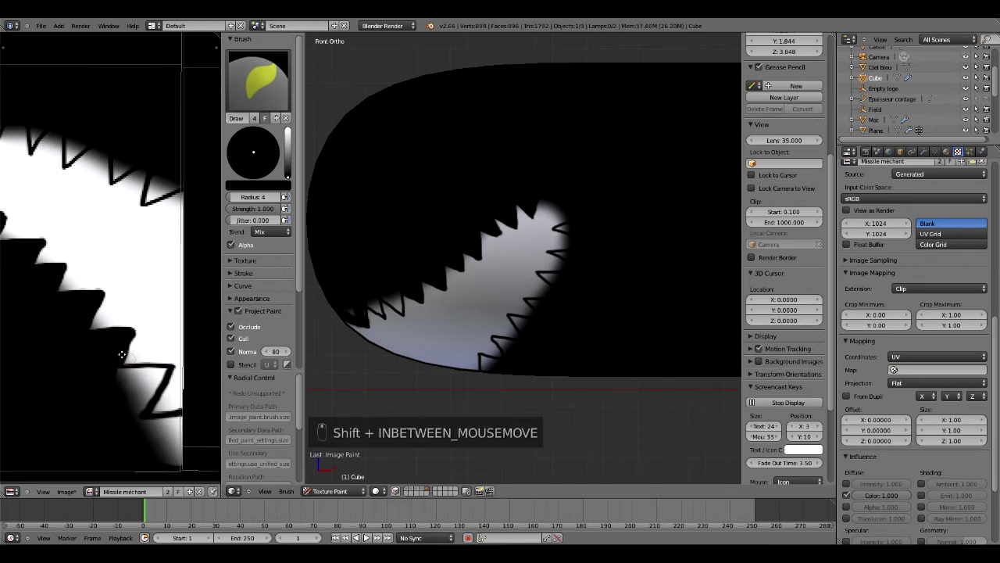
middle_click_drag(122, 351, 97, 338, "shift")
mouse_move(121, 346)
left_mouse_down()
mouse_move(134, 347)
mouse_move(102, 395)
mouse_move(125, 363)
mouse_move(87, 361)
mouse_move(108, 397)
mouse_move(133, 392)
mouse_move(116, 403)
mouse_move(136, 421)
mouse_move(143, 400)
mouse_move(148, 426)
mouse_move(135, 436)
left_mouse_up()
Fill the gaps between the teeth on the mouth's opposite, rear edge with black in the texture image.
middle_click_drag(112, 234, 55, 208, "shift")
mouse_move(59, 233)
left_mouse_down()
mouse_move(64, 213)
mouse_move(95, 247)
mouse_move(124, 209)
mouse_move(128, 254)
mouse_move(119, 262)
mouse_move(131, 232)
mouse_move(107, 214)
mouse_move(79, 224)
mouse_move(78, 262)
mouse_move(114, 261)
mouse_move(117, 280)
mouse_move(140, 254)
mouse_move(157, 285)
mouse_move(145, 275)
left_mouse_up()
scroll(155, 245, "up", 2)
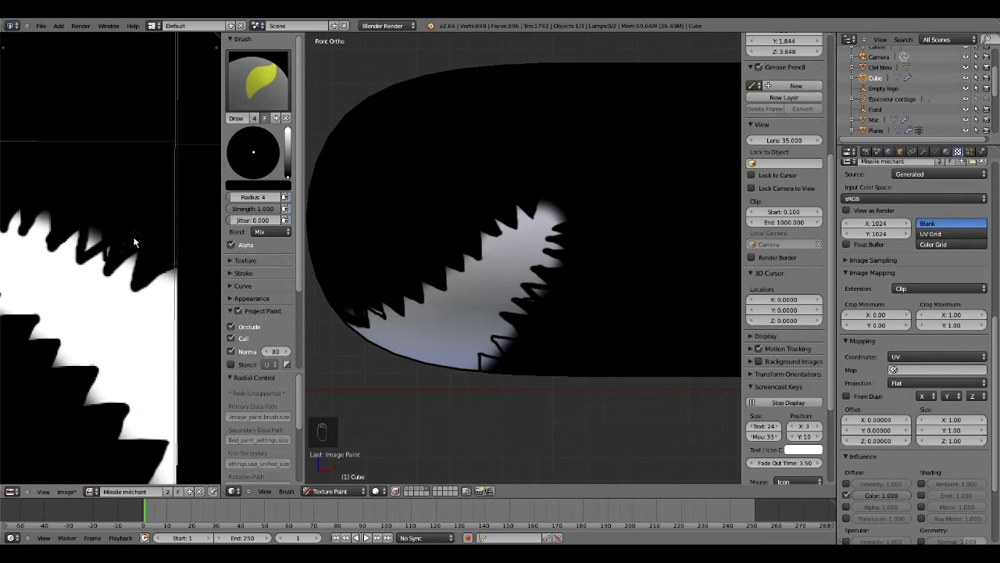
left_click_drag(103, 245, 95, 232)
left_click_drag(51, 208, 48, 260)
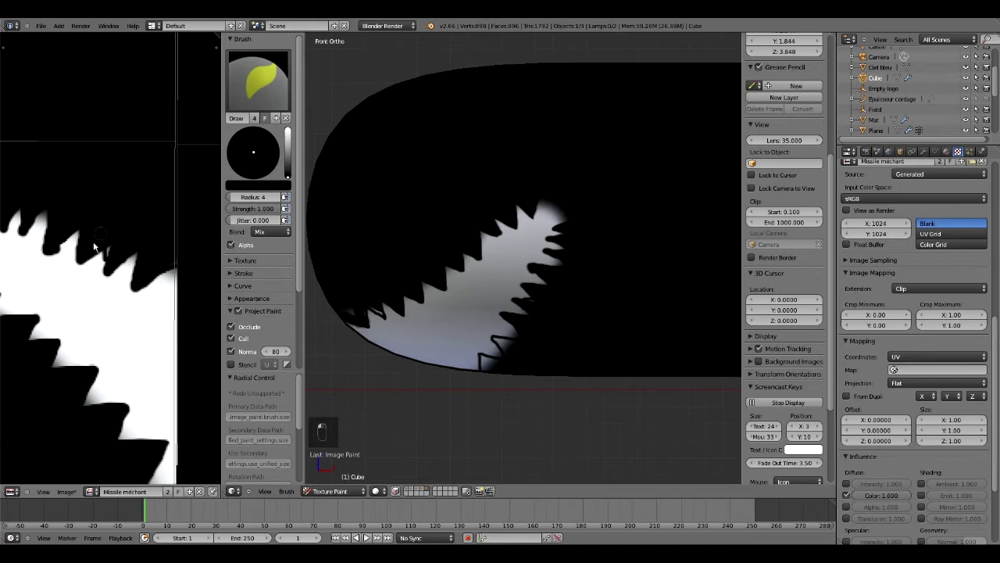
mouse_move(113, 239)
left_mouse_down()
mouse_move(116, 283)
mouse_move(133, 258)
left_mouse_up()
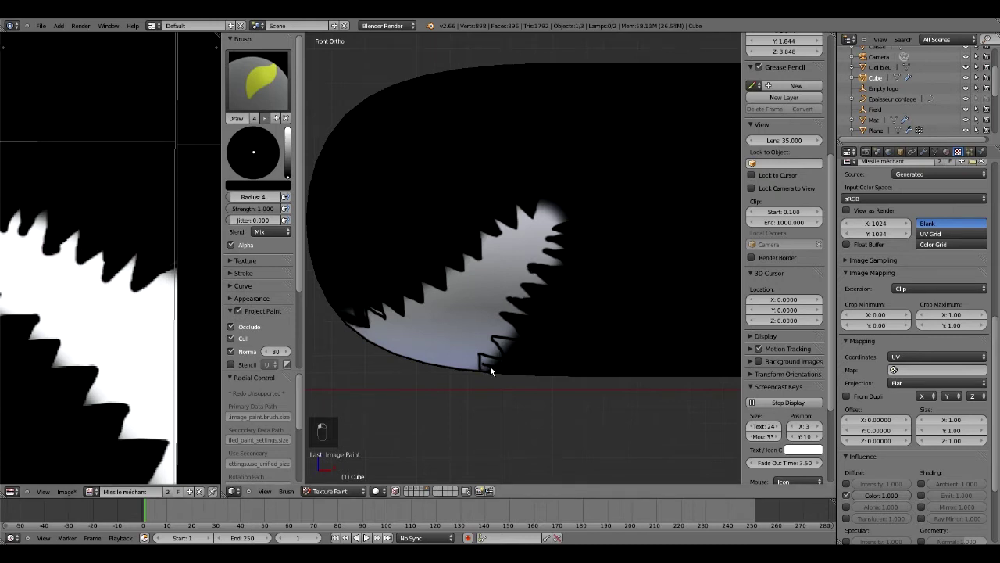
Fill the remaining tooth outlines with black on the second UV island, which holds the mouth's underside.
scroll(484, 367, "down", 2)
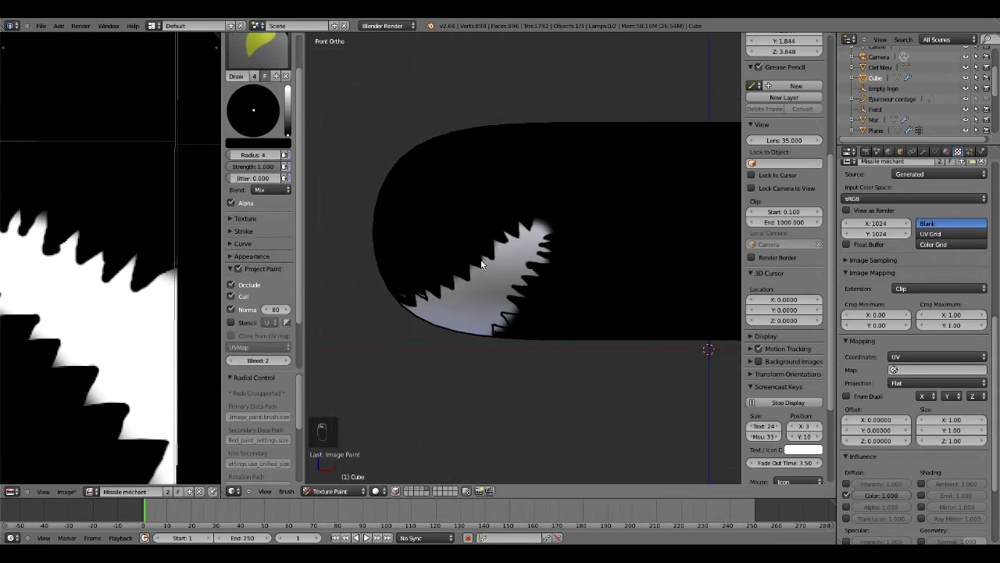
scroll(482, 265, "up", 2)
scroll(157, 196, "down", 5)
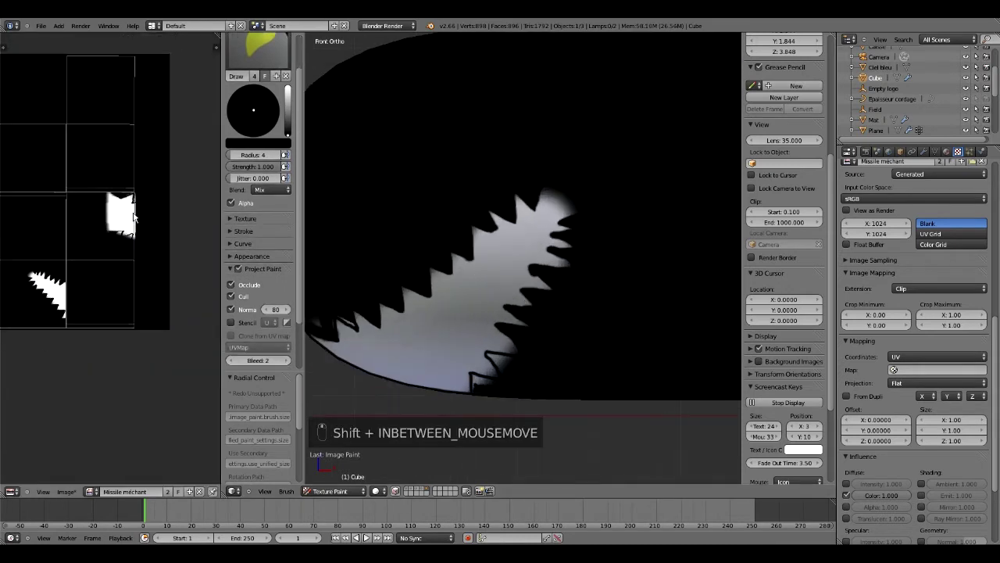
scroll(131, 218, "up", 5)
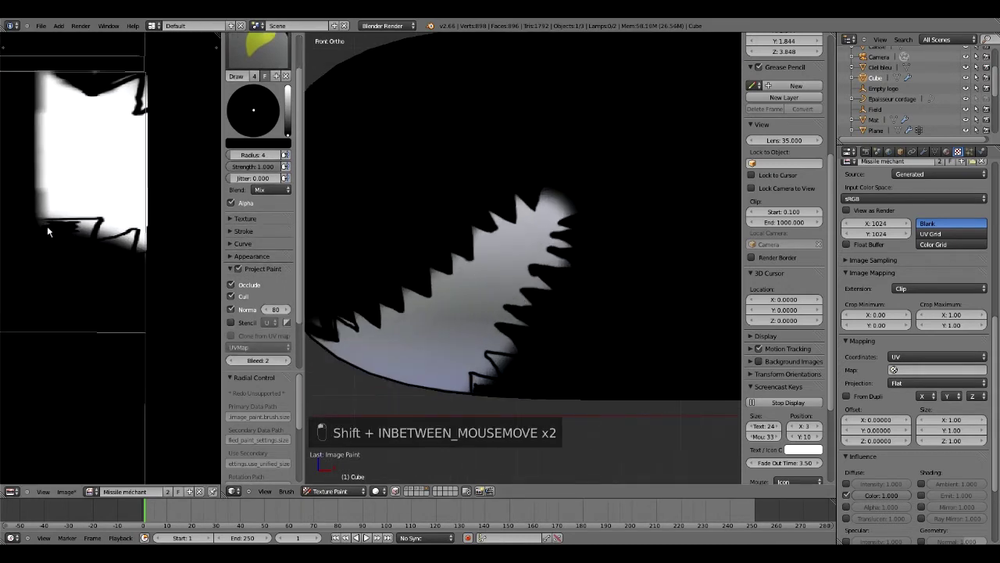
mouse_move(42, 227)
left_mouse_down()
mouse_move(99, 223)
mouse_move(86, 229)
left_mouse_up()
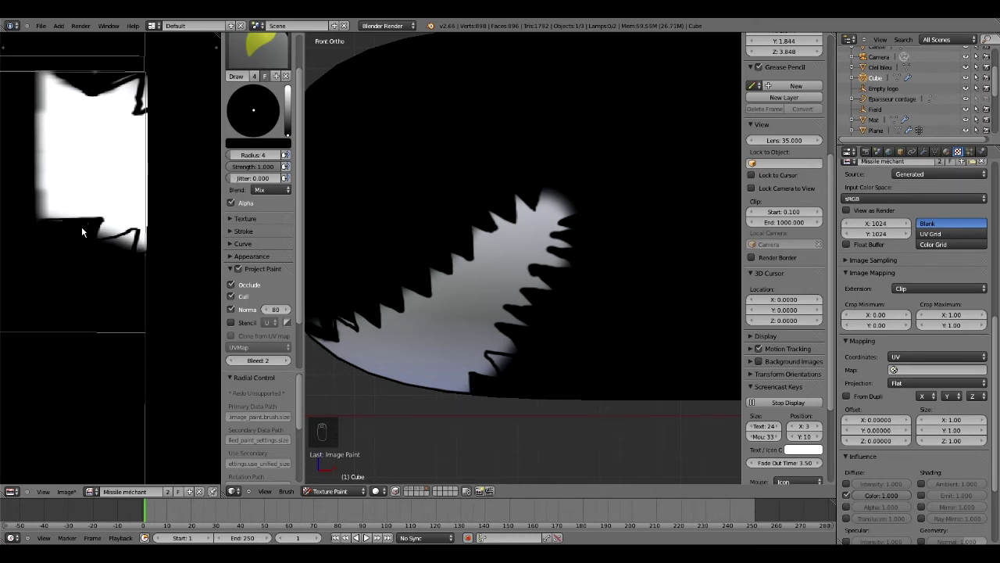
mouse_move(121, 242)
left_mouse_down()
mouse_move(132, 239)
mouse_move(113, 246)
left_mouse_up()
middle_click_drag(122, 252, 112, 282)
left_click_drag(130, 135, 137, 109)
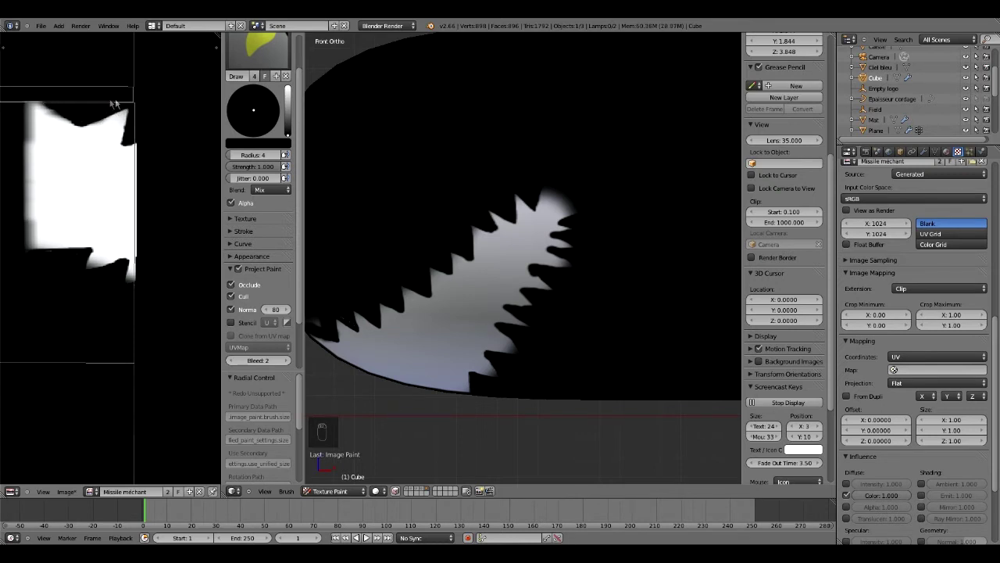
Set the brush colour to red and its radius to 50, and paint a round eye above the mouth.
scroll(399, 257, "down", 2)
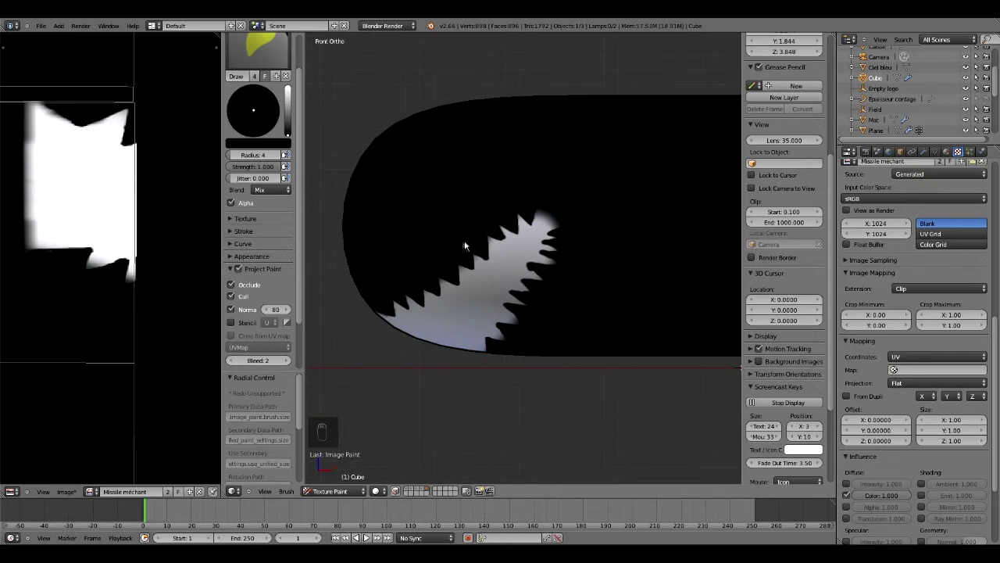
scroll(462, 240, "down", 2)
middle_click_drag(488, 217, 456, 274, "shift")
left_click_drag(288, 119, 288, 95)
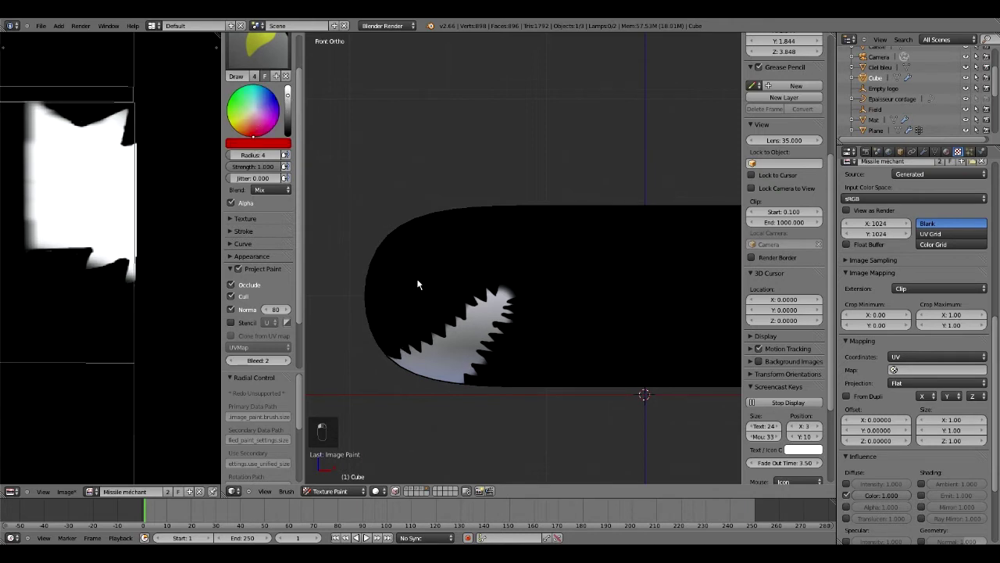
key("f")
left_click(437, 282)
left_click(418, 282)
Align the camera to the current view, lock it to the view to frame the whole missile, and render a test image.
scroll(527, 268, "down", 3)
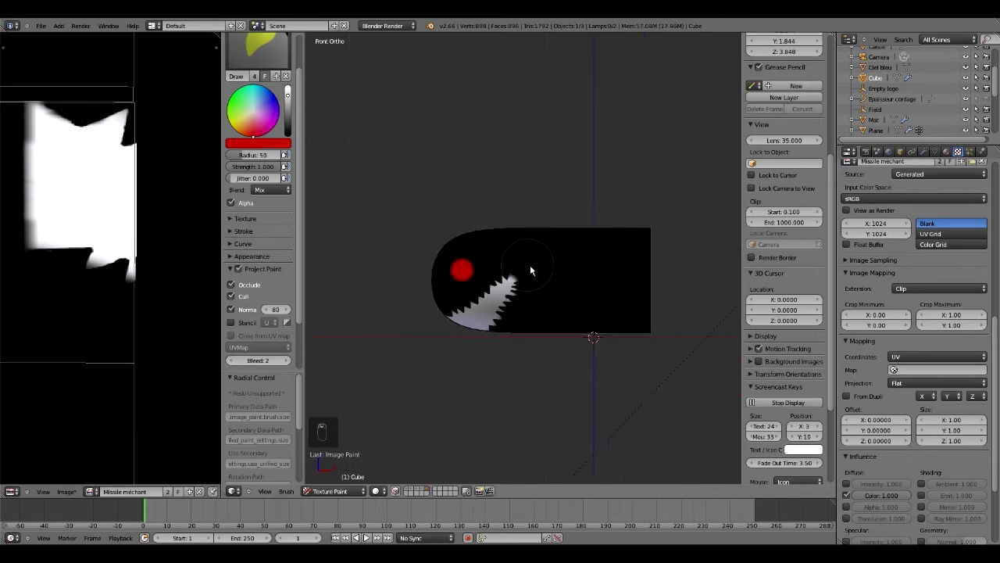
middle_click_drag(580, 266, 511, 272, "shift")
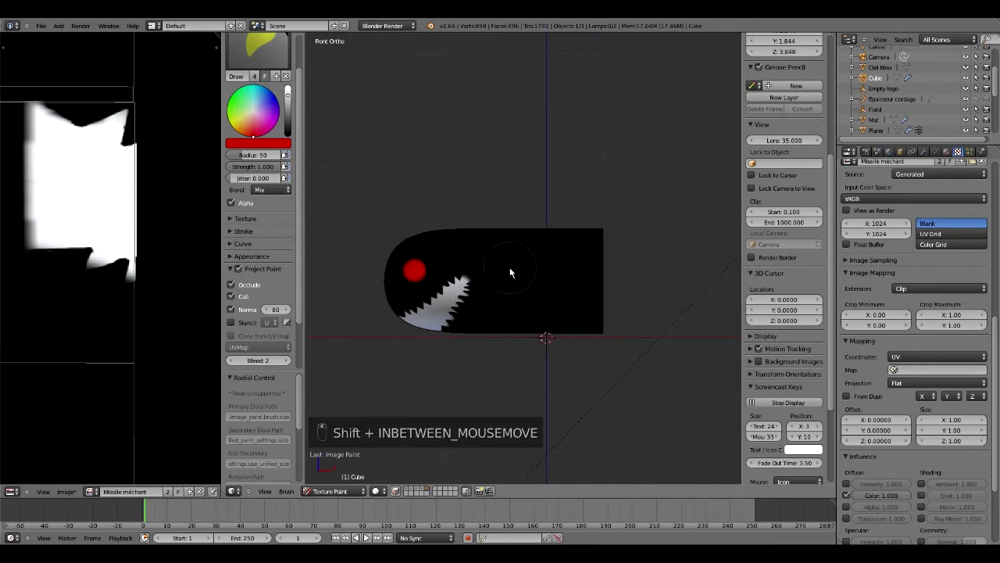
key("ctrl+alt+KP_0")
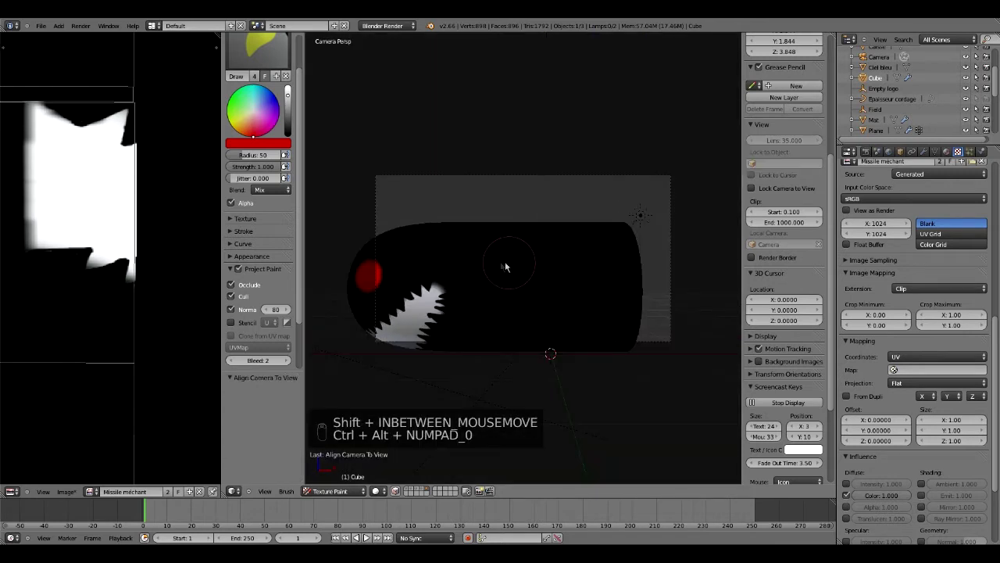
left_click(751, 188)
middle_click_drag(562, 286, 587, 261, "shift")
scroll(585, 262, "down", 2)
key("F12")
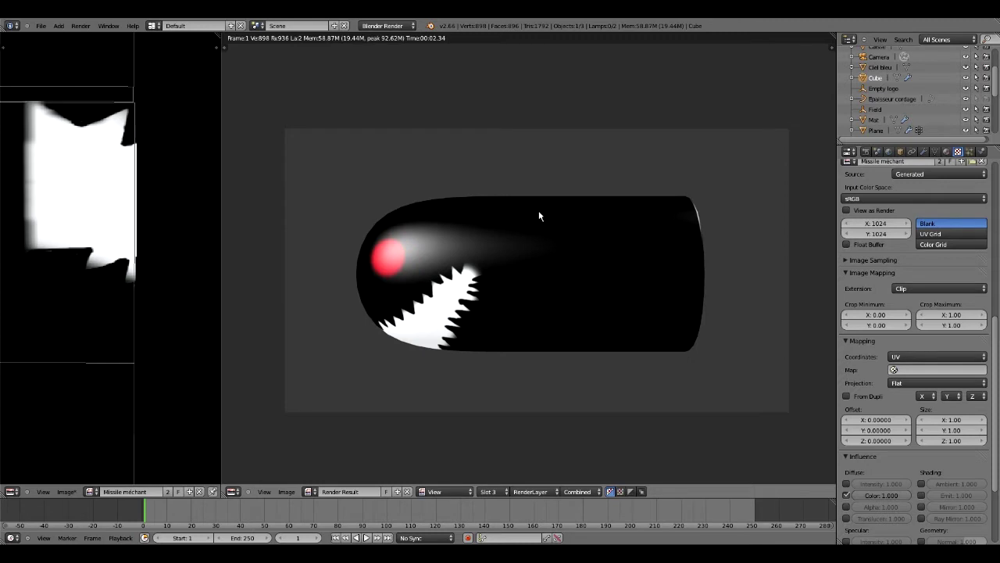
key("Escape")
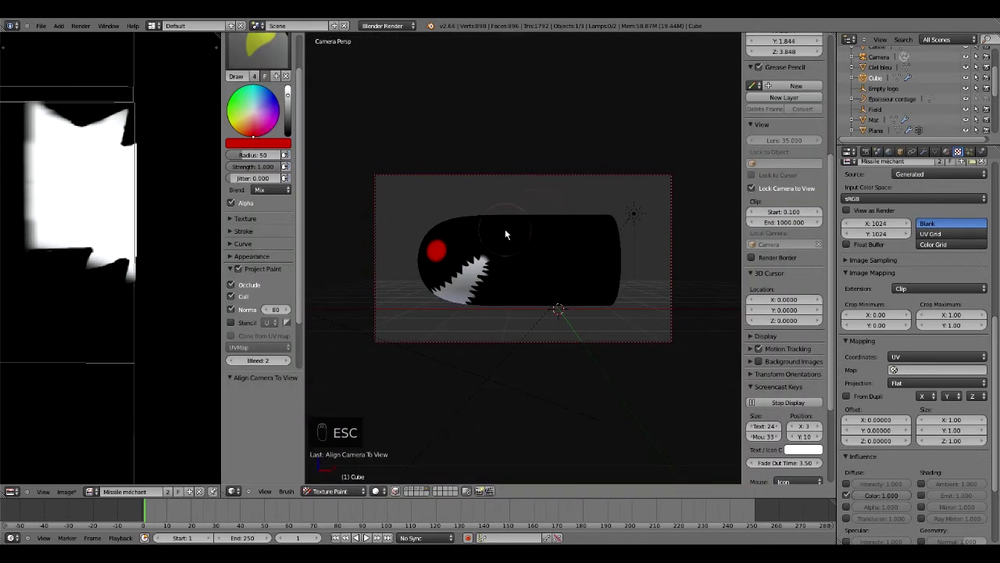
Assign the blue sky image texture to the Draw brush.
scroll(303, 125, "down", 3)
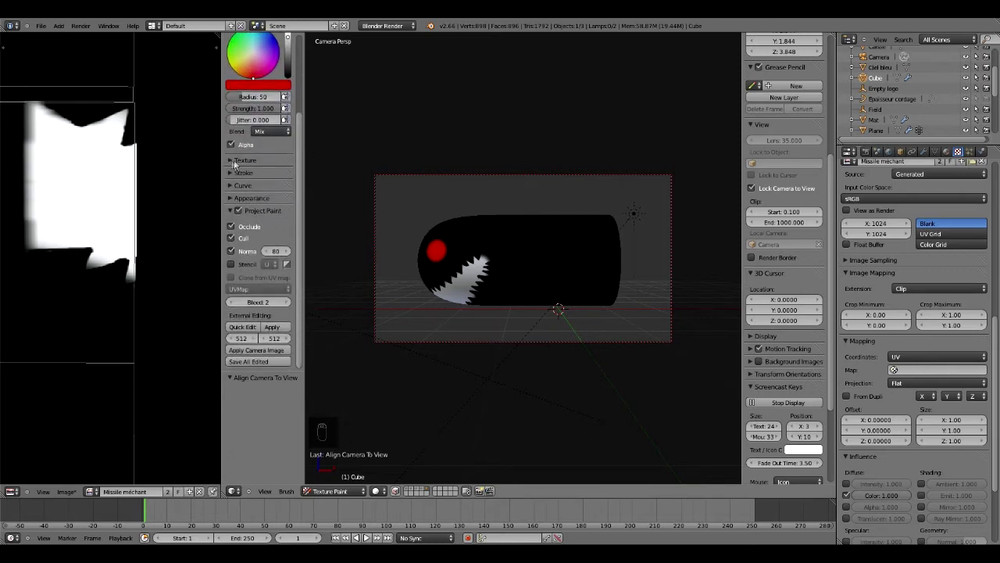
left_click(234, 160)
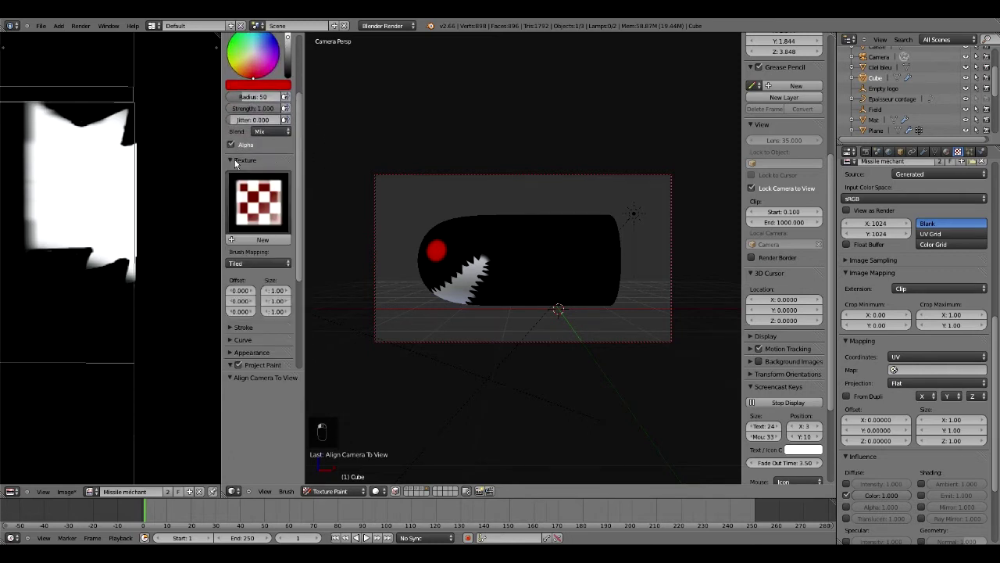
left_click(257, 205)
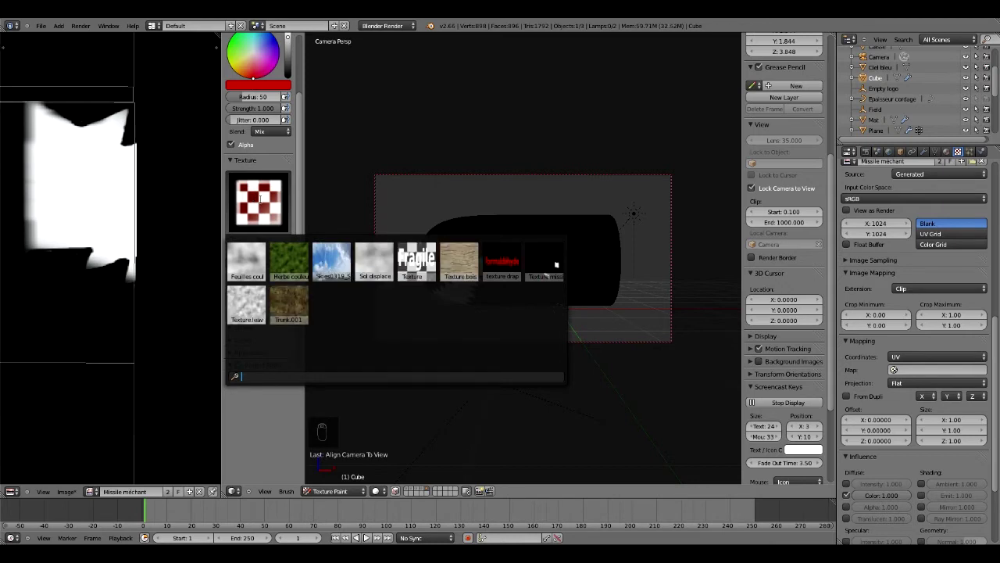
left_click(334, 266)
Paint a red sky-textured patch on the upper-left UV island of the texture image.
scroll(76, 247, "down", 4)
middle_click_drag(77, 247, 213, 287, "shift")
left_click_drag(86, 221, 90, 219)
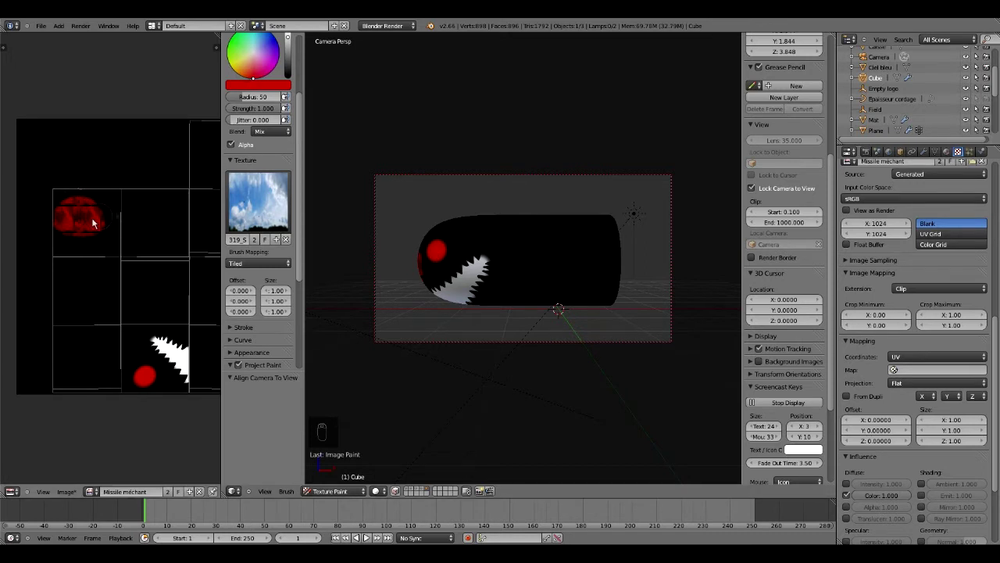
Set the brush colour to white and paint a sky-textured stroke across the upper-left UV islands of the texture image.
scroll(285, 109, "up", 5)
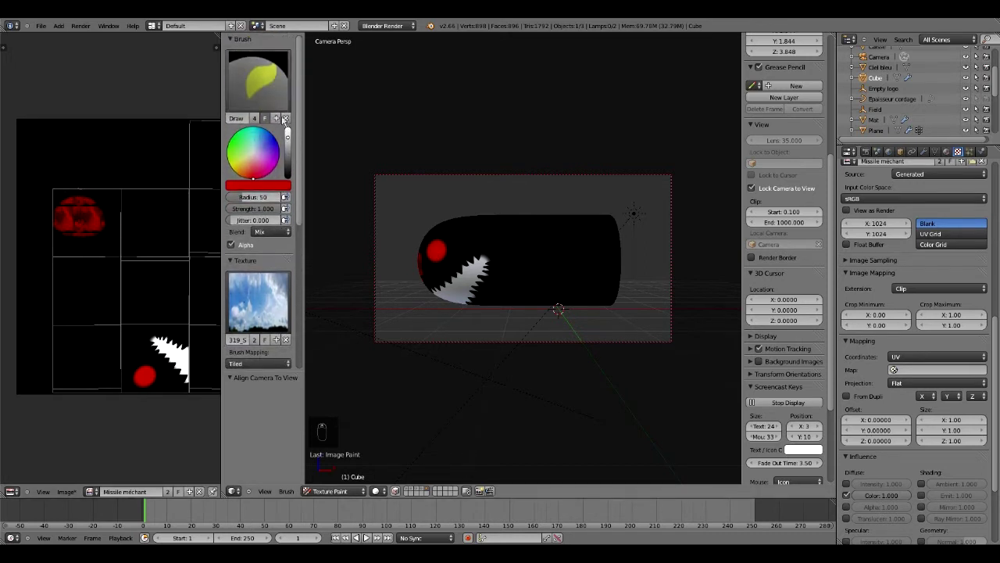
left_click(252, 157)
mouse_move(108, 234)
left_mouse_down()
mouse_move(62, 207)
mouse_move(78, 218)
mouse_move(56, 232)
mouse_move(71, 192)
mouse_move(127, 213)
mouse_move(149, 237)
mouse_move(97, 283)
mouse_move(69, 291)
mouse_move(78, 290)
left_mouse_up()
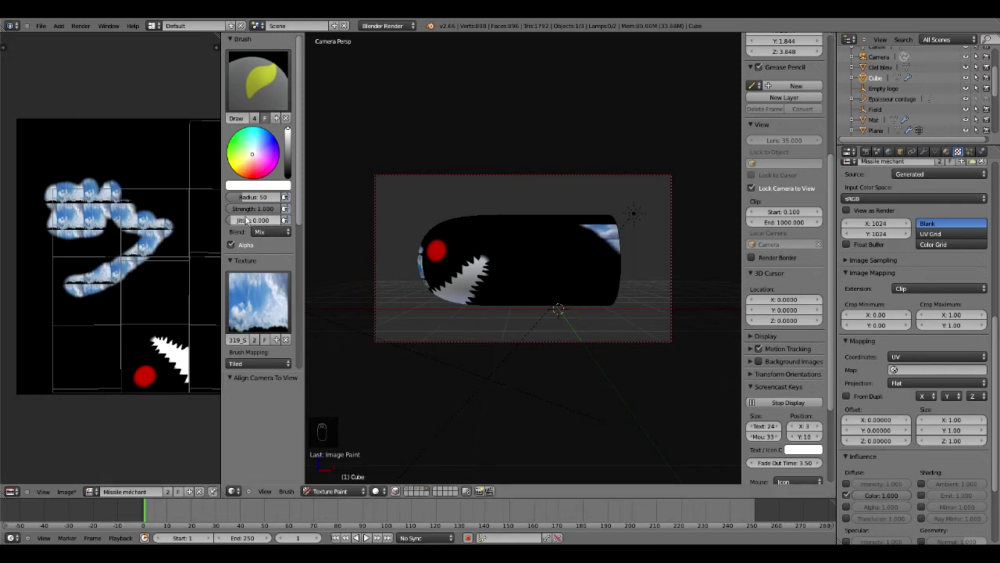
Assign the Herbe couleur texture to the brush, paint over the sky-textured stroke, and try it again with the brush colour set to red.
left_click(258, 301)
left_click(294, 369)
left_click_drag(144, 226, 76, 287)
left_click_drag(132, 261, 203, 187)
left_click(255, 177)
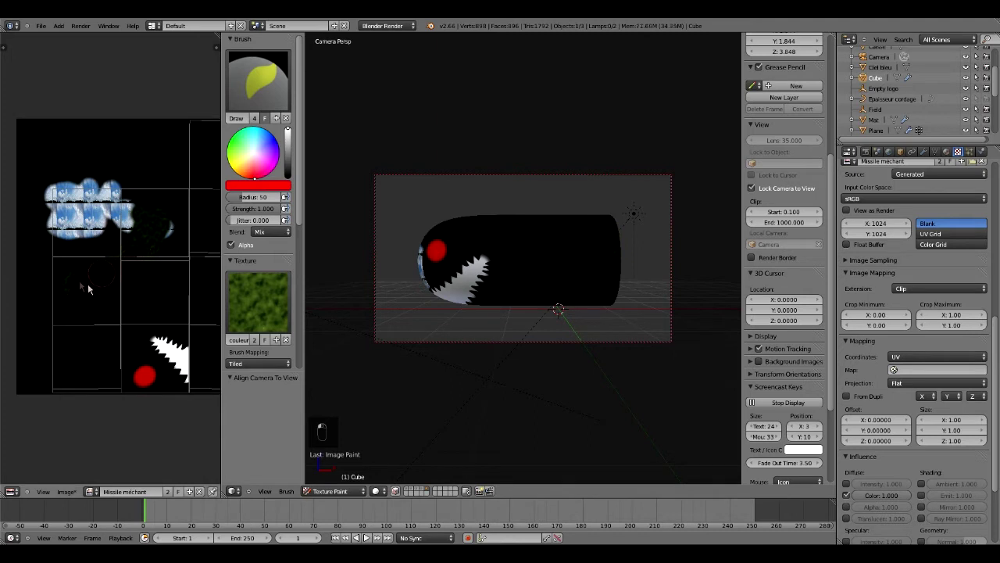
mouse_move(122, 279)
left_mouse_down()
mouse_move(140, 242)
mouse_move(122, 215)
mouse_move(156, 205)
mouse_move(78, 213)
mouse_move(120, 224)
left_mouse_up()
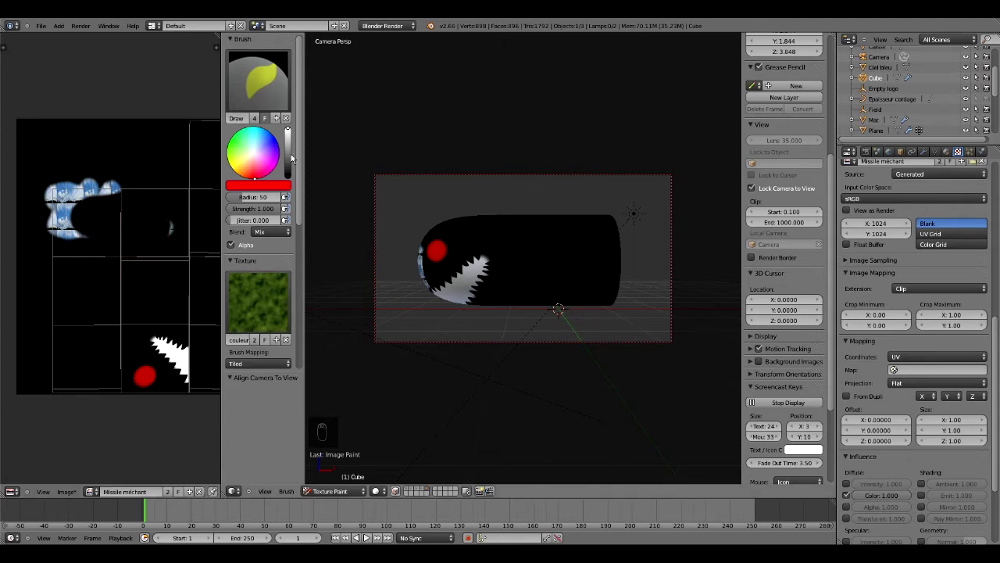
Set the brush colour to black, remove the brush texture, and paint over the remaining sky-textured patches.
left_click_drag(288, 133, 292, 186)
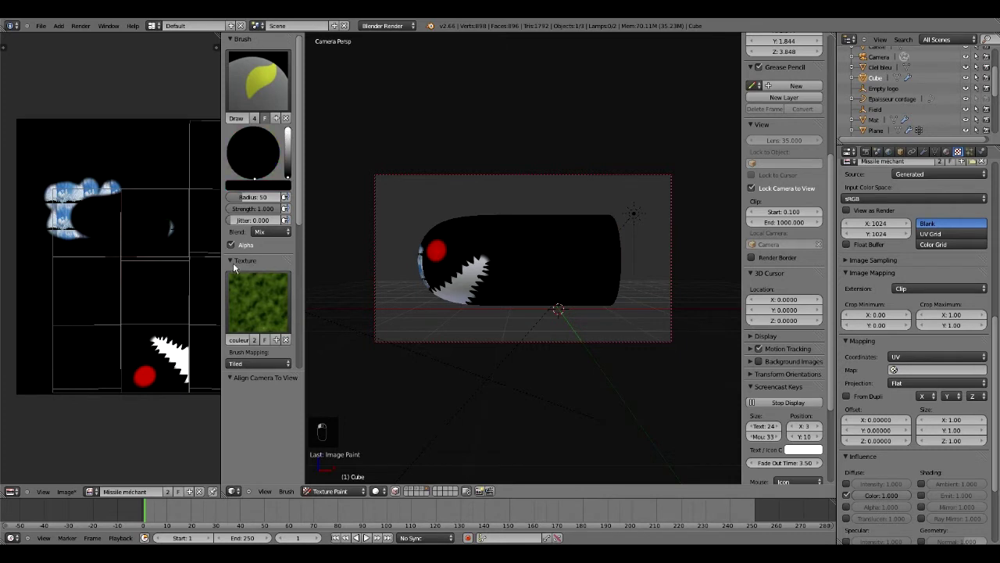
left_click(286, 339)
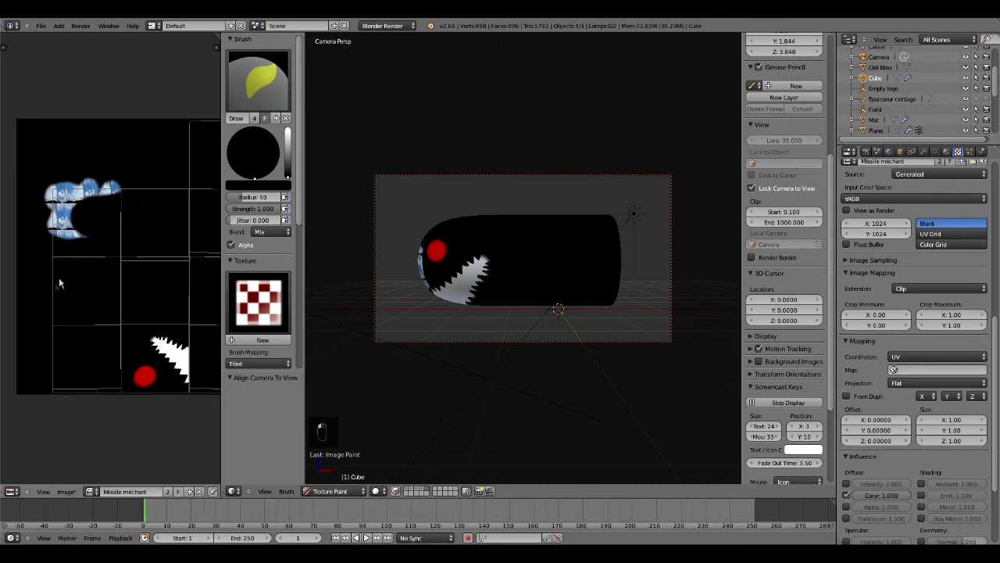
mouse_move(55, 234)
left_mouse_down()
mouse_move(94, 191)
mouse_move(64, 182)
left_mouse_up()
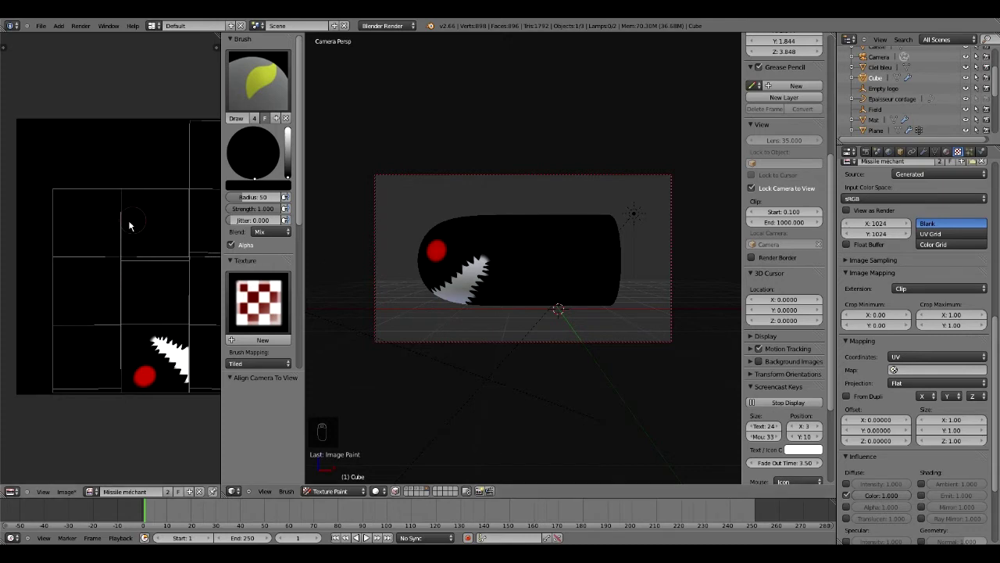
Add a texture named logo radioactif in the missile material's second texture slot and disable it on the material.
scroll(939, 206, "up", 5)
scroll(935, 202, "up", 5)
left_click(881, 214)
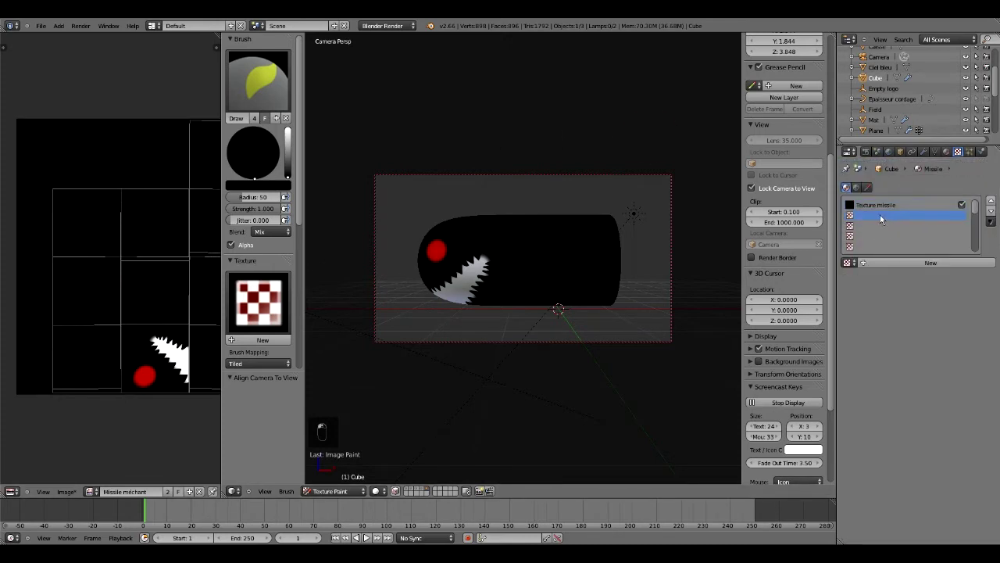
left_click(895, 263)
left_click(898, 263)
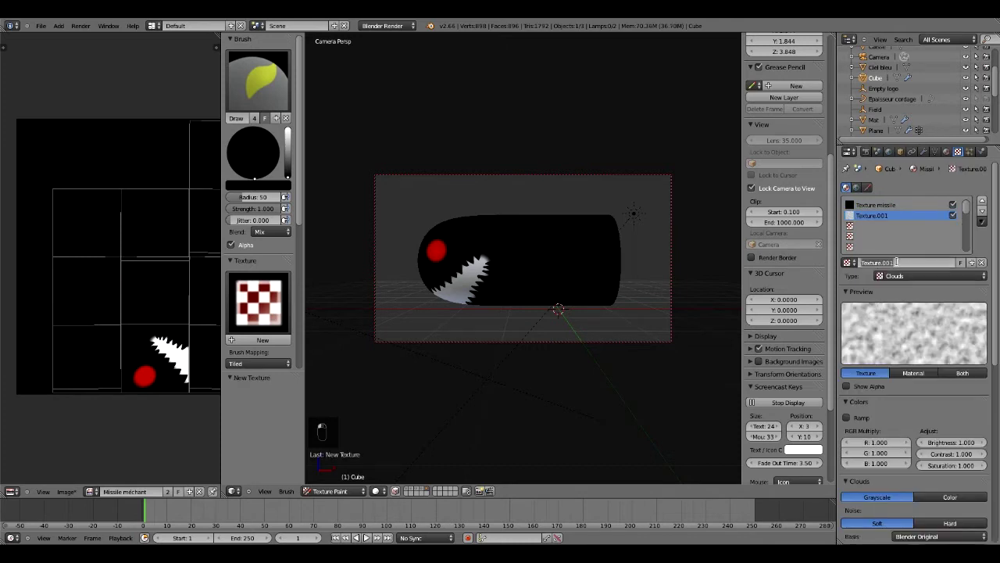
key("BackSpace")
key("Return")
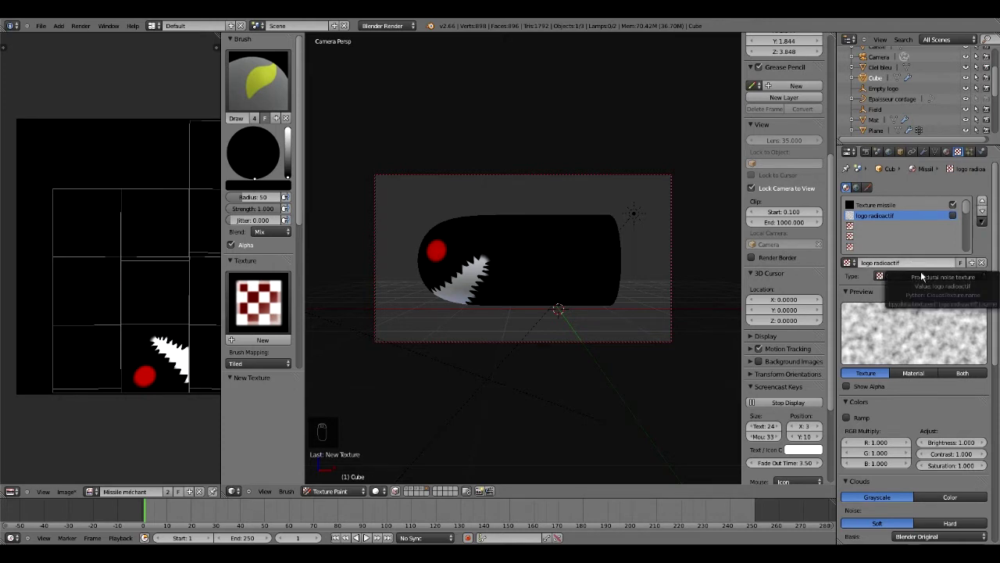
Set the logo radioactif texture's type to Image or Movie and load radioactif.JPG from the C:\Blender folder.
left_click(891, 276)
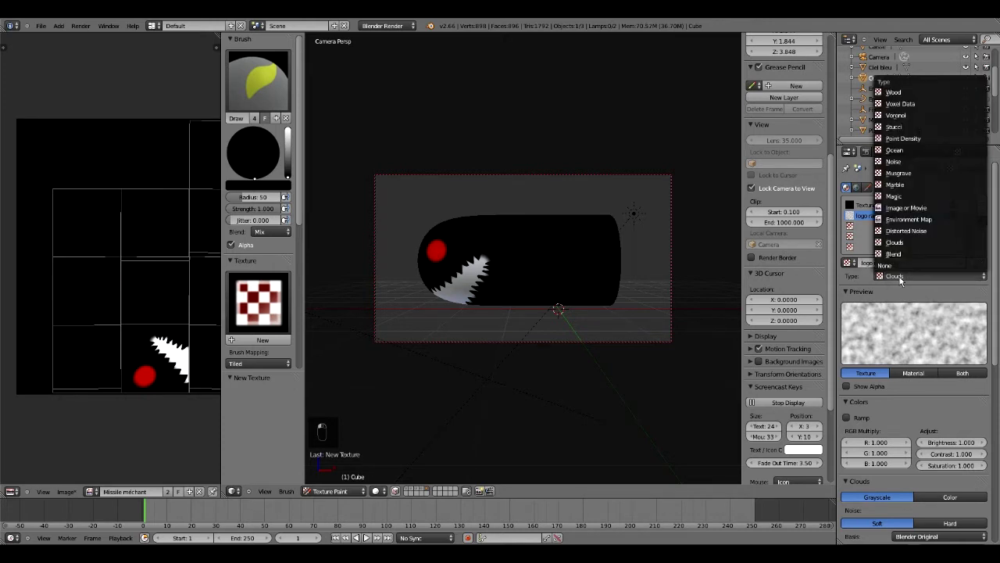
left_click(919, 213)
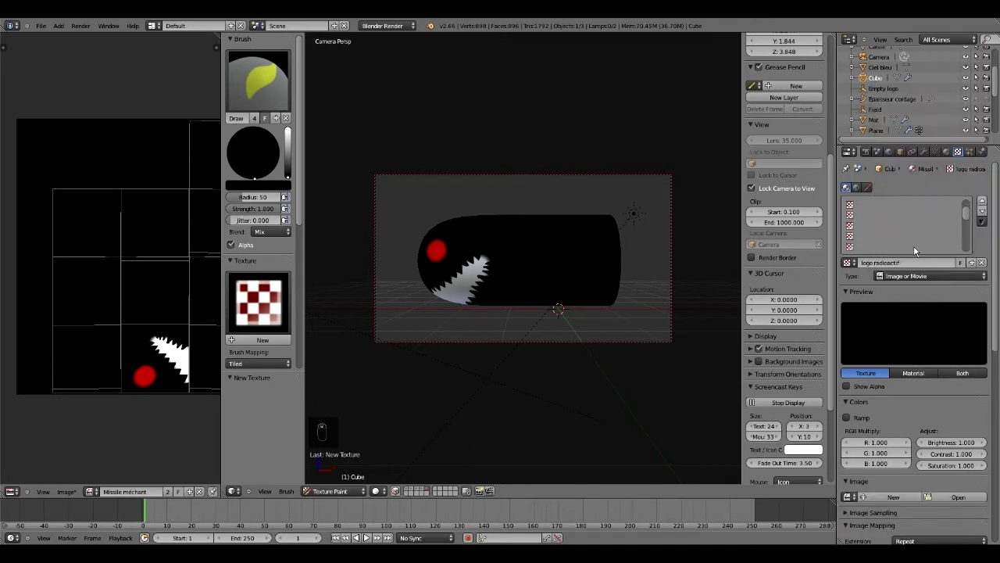
scroll(915, 329, "down", 2)
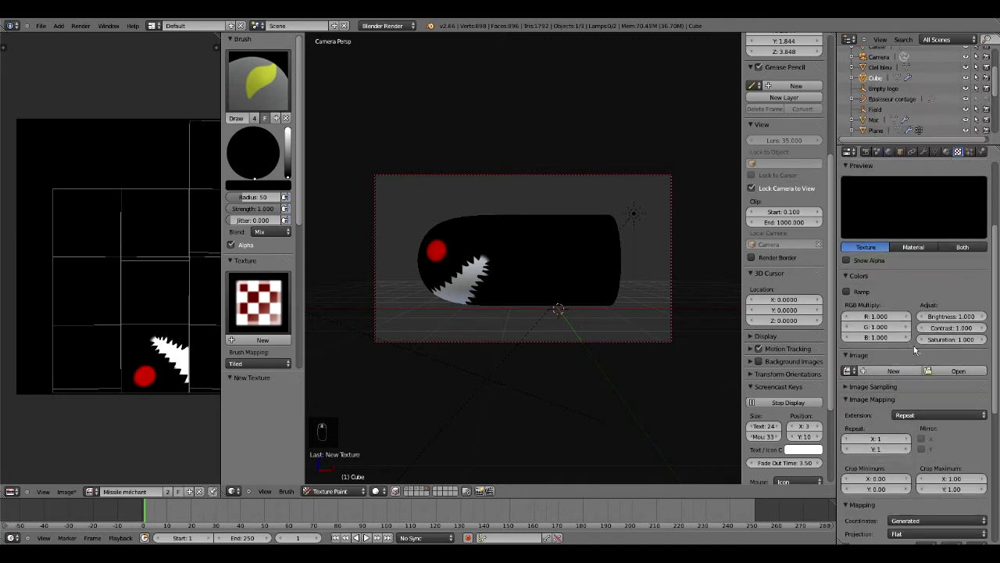
left_click(958, 455)
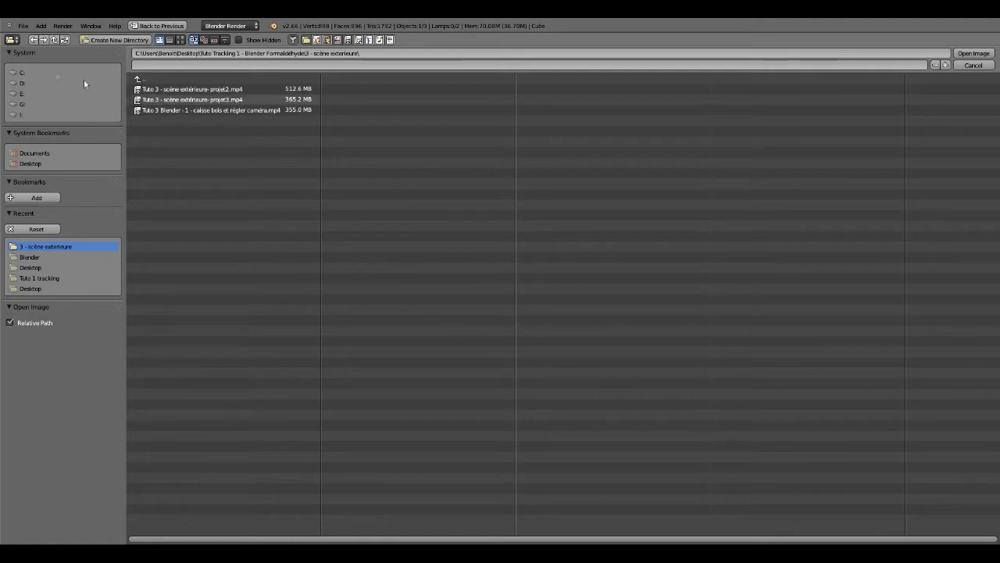
left_click(17, 72)
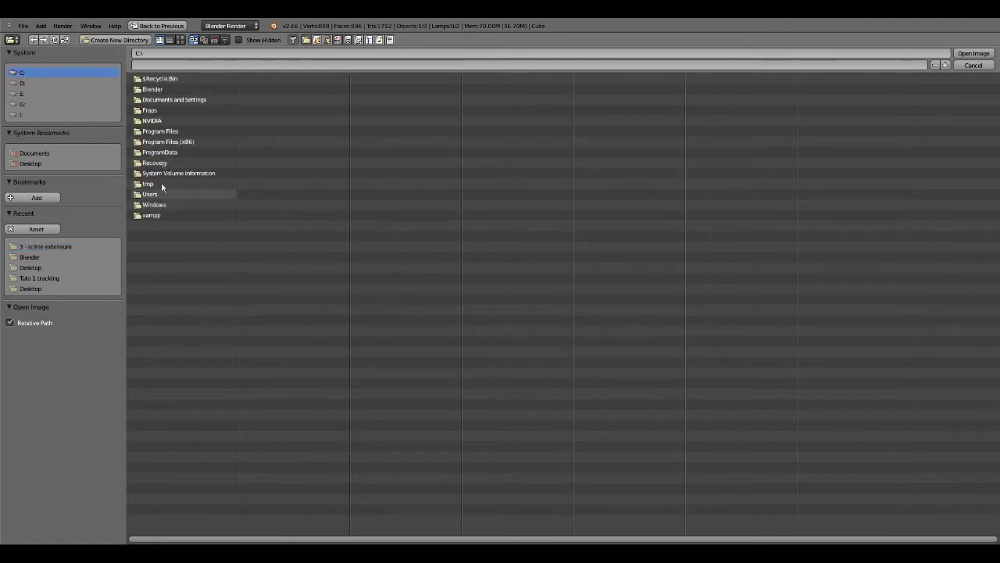
left_click(148, 89)
left_click(180, 40)
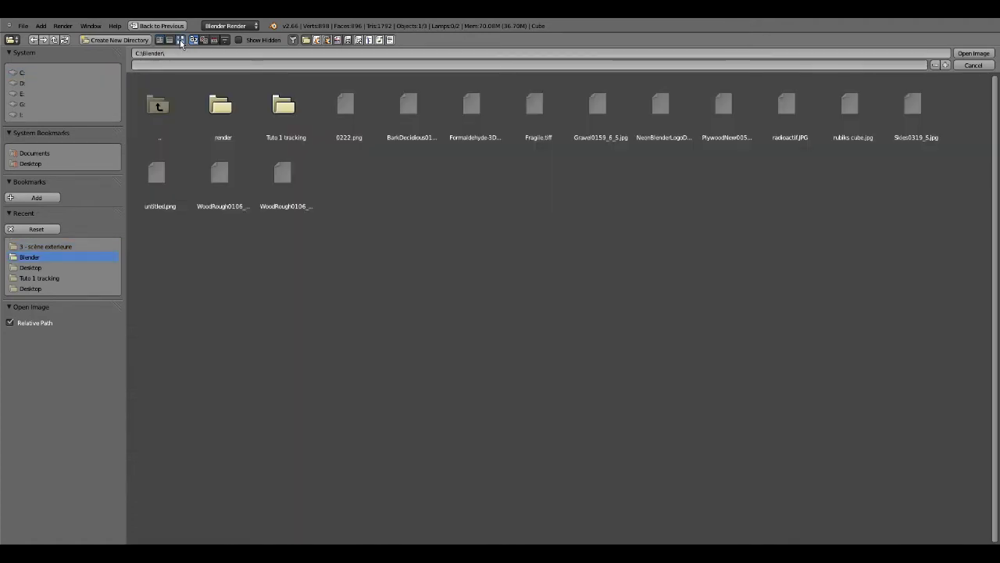
left_click(777, 105)
double_click(777, 106)
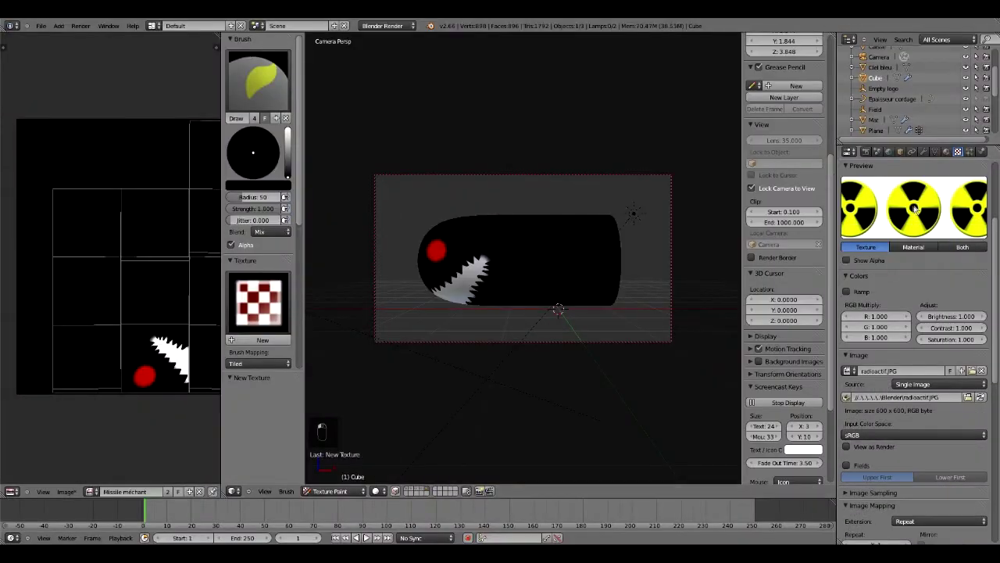
Assign the logo radioactif texture to the Draw brush.
scroll(918, 212, "up", 4)
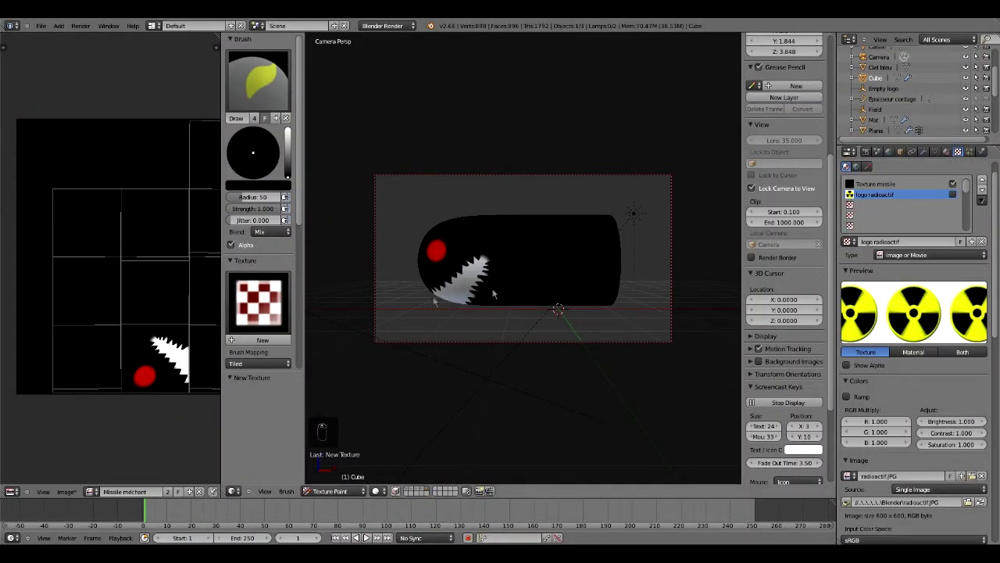
left_click(264, 311)
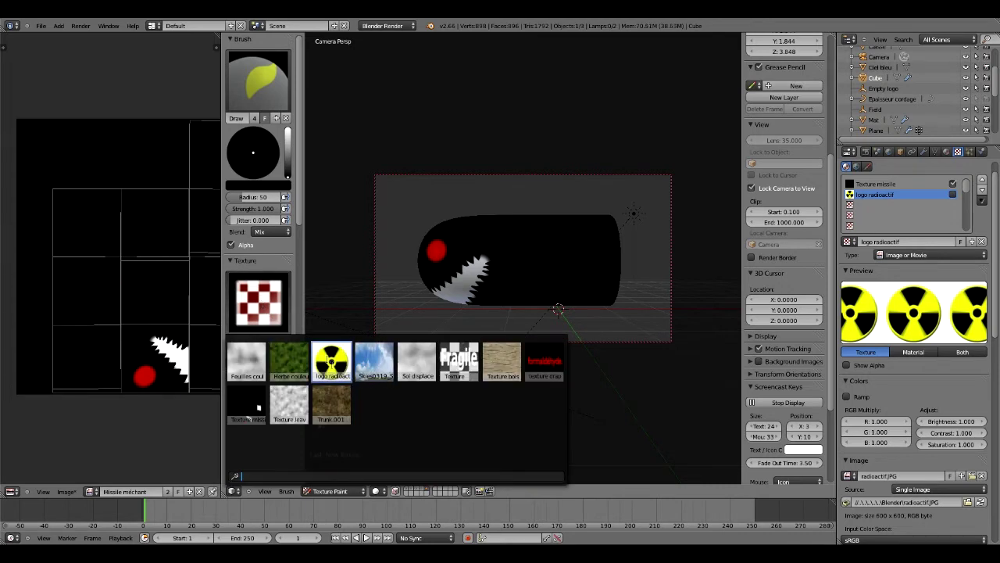
left_click(332, 362)
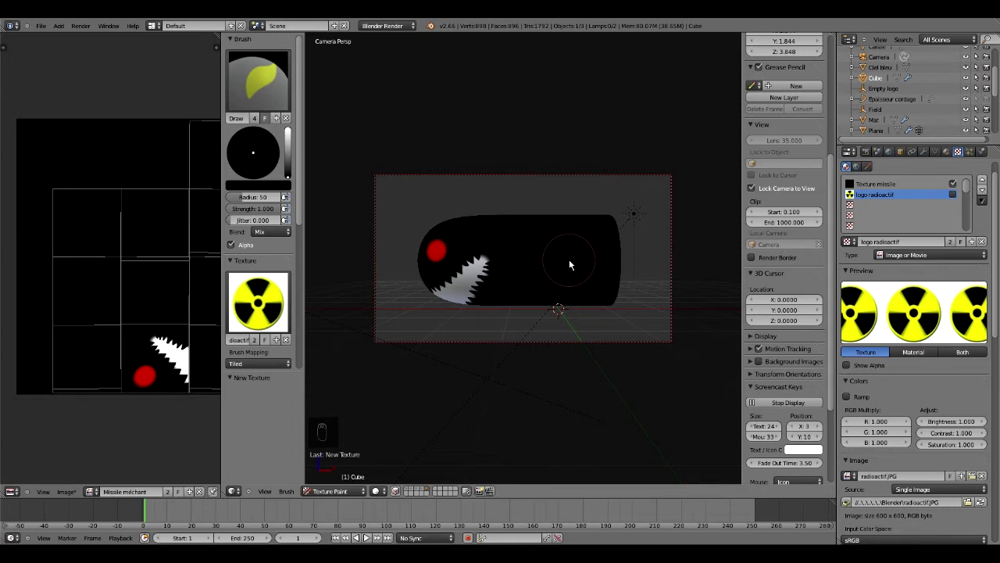
Try a dab of the logo brush on the missile, then unlock the camera from the view and frame the missile closer.
left_click(570, 266)
left_click(752, 189)
scroll(117, 278, "down", 4)
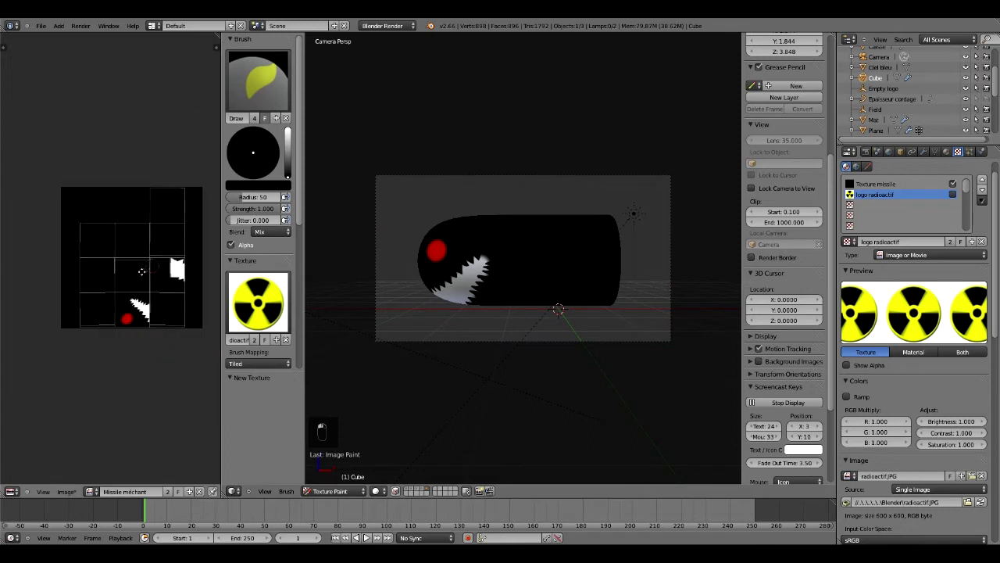
scroll(554, 272, "up", 4)
scroll(576, 267, "down", 3)
middle_click_drag(576, 267, 582, 248, "shift")
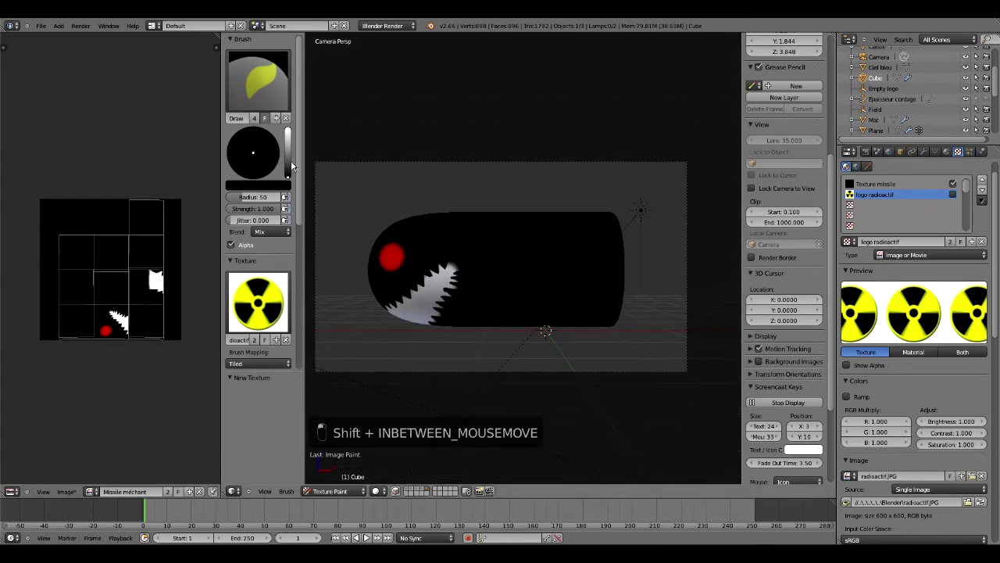
Set the brush colour to white and stamp the radioactive logo on the missile's rear side and its matching UV island.
left_click_drag(287, 171, 288, 129)
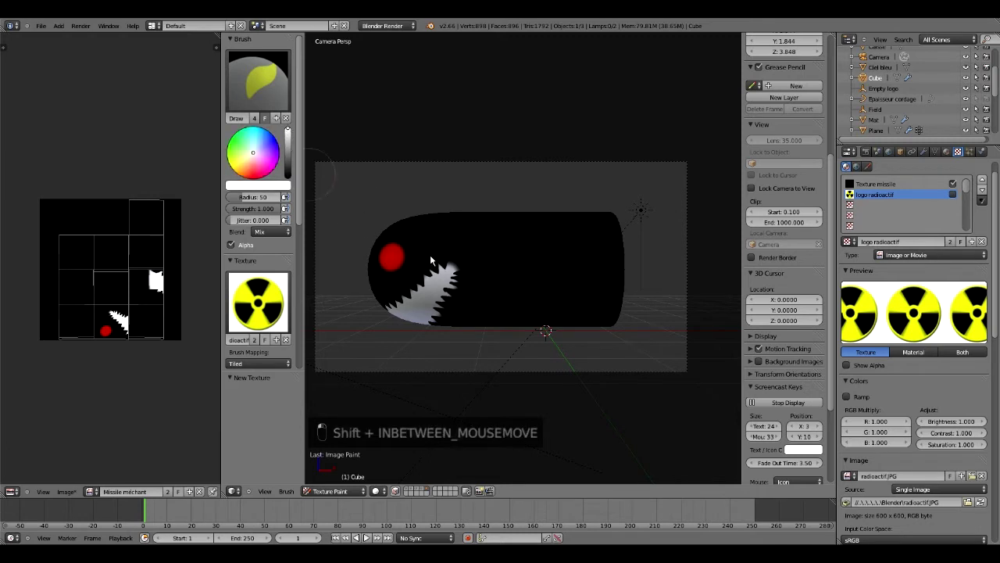
left_click(559, 273)
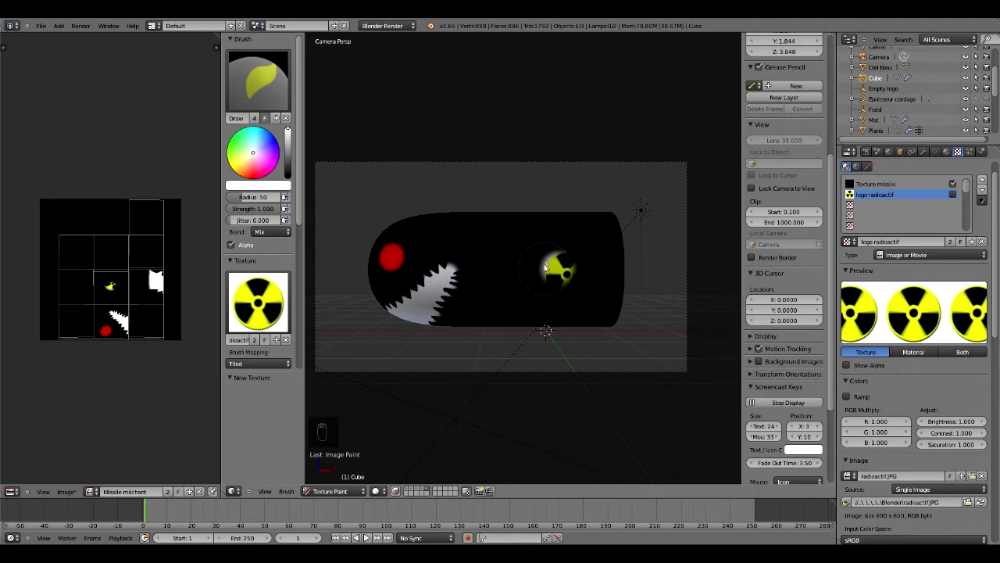
left_click(557, 268)
scroll(112, 289, "up", 4)
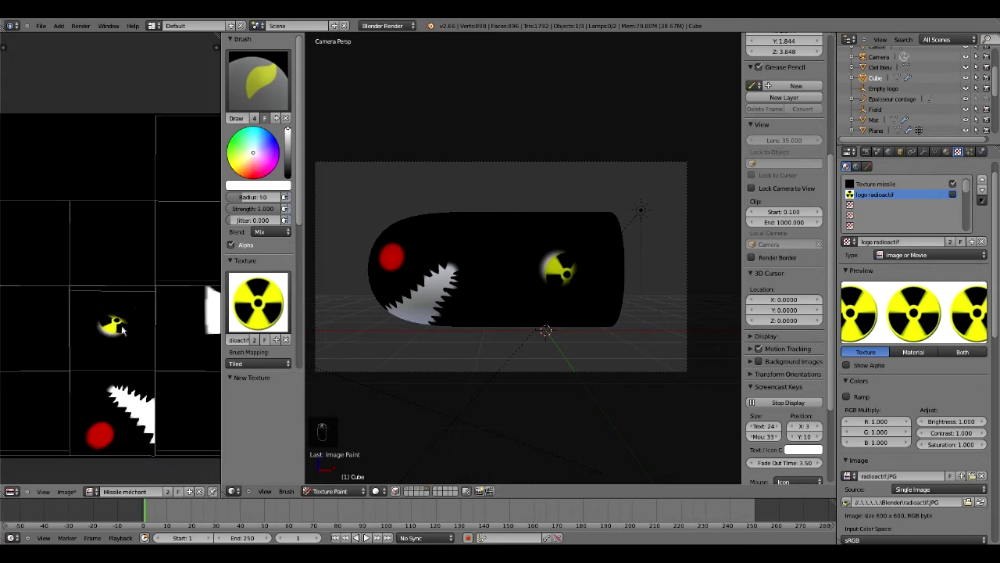
left_click(113, 327)
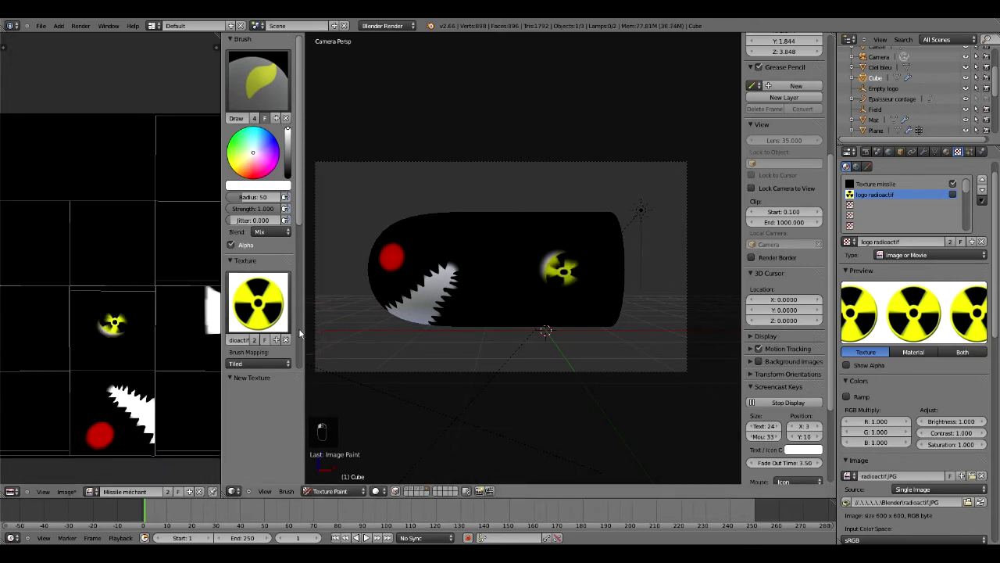
Widen the image editor to show the whole UV layout, and undo the radioactive logo stamps.
left_click_drag(224, 328, 281, 328)
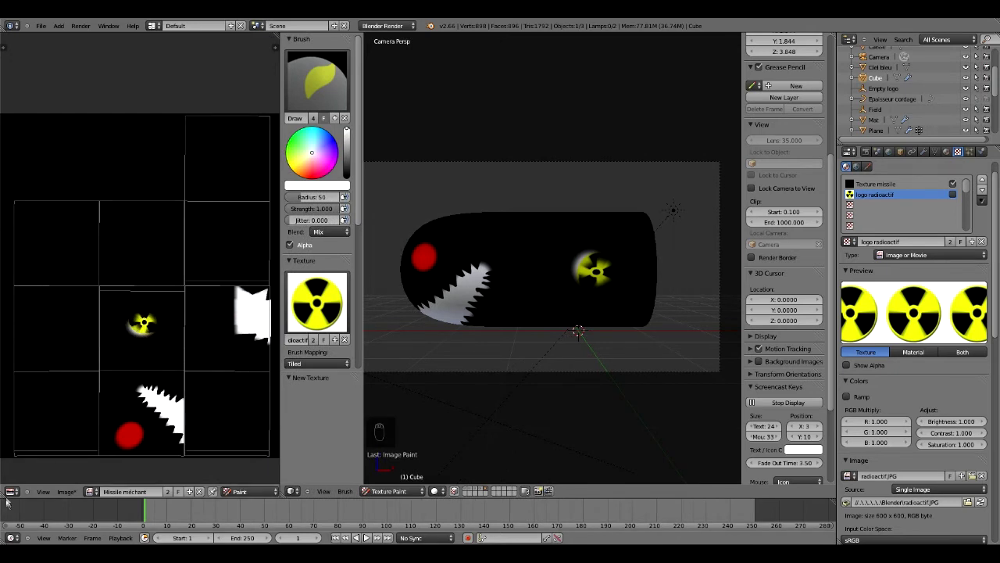
left_click(12, 491)
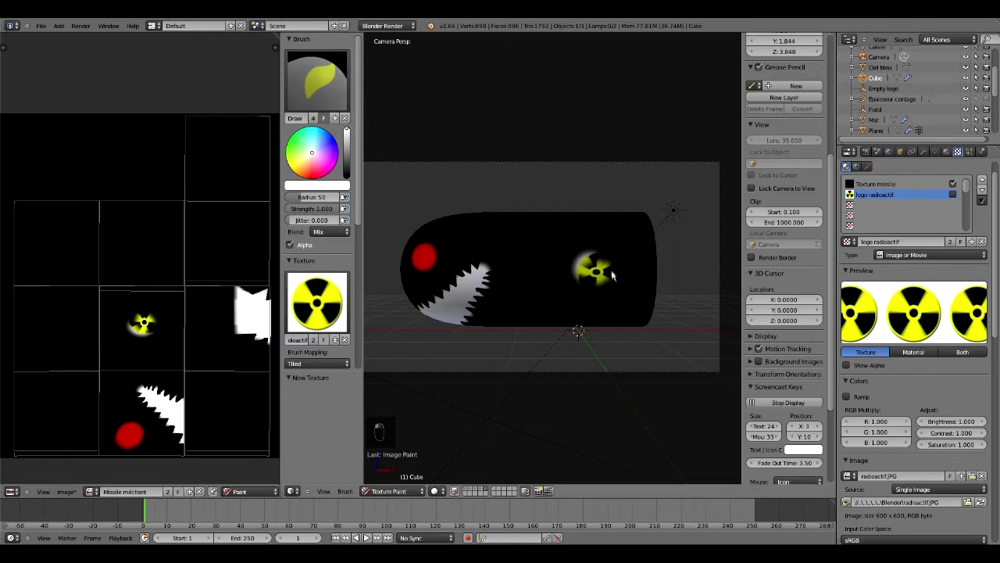
key("ctrl+z")
key("ctrl+z")
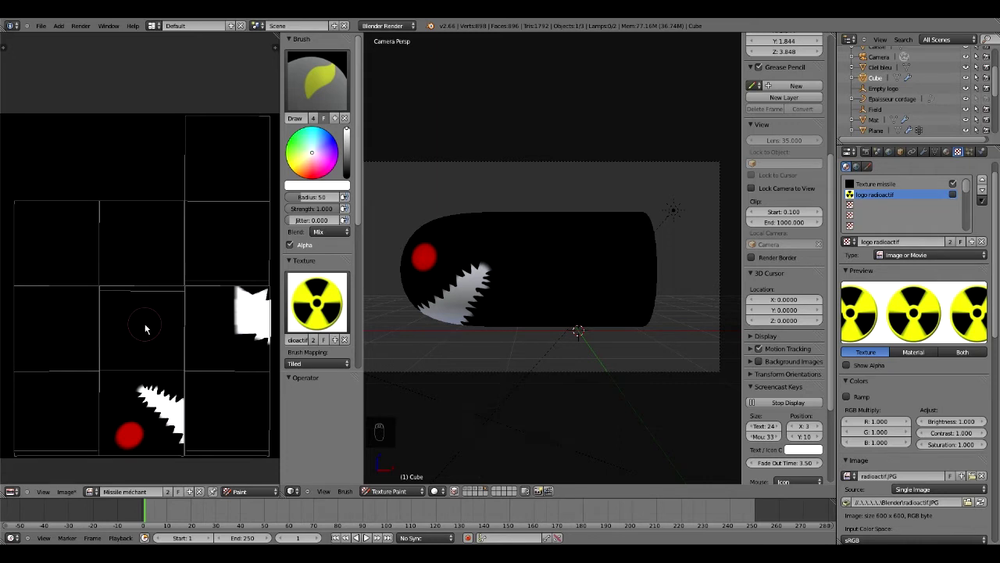
Set the brush radius to 126 and stamp the radioactive logo repeatedly on the UV island above the mouth.
key("f")
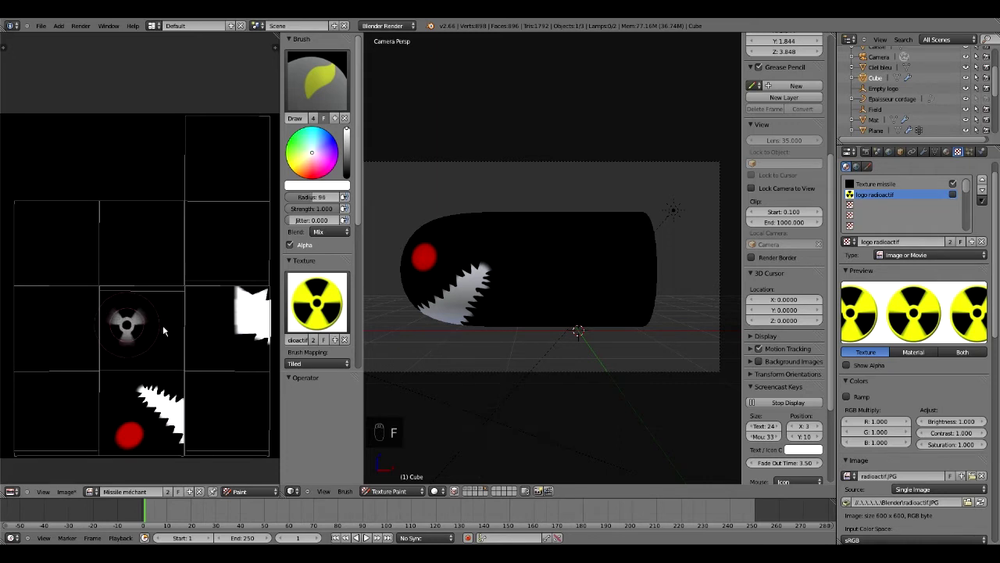
left_click(154, 332)
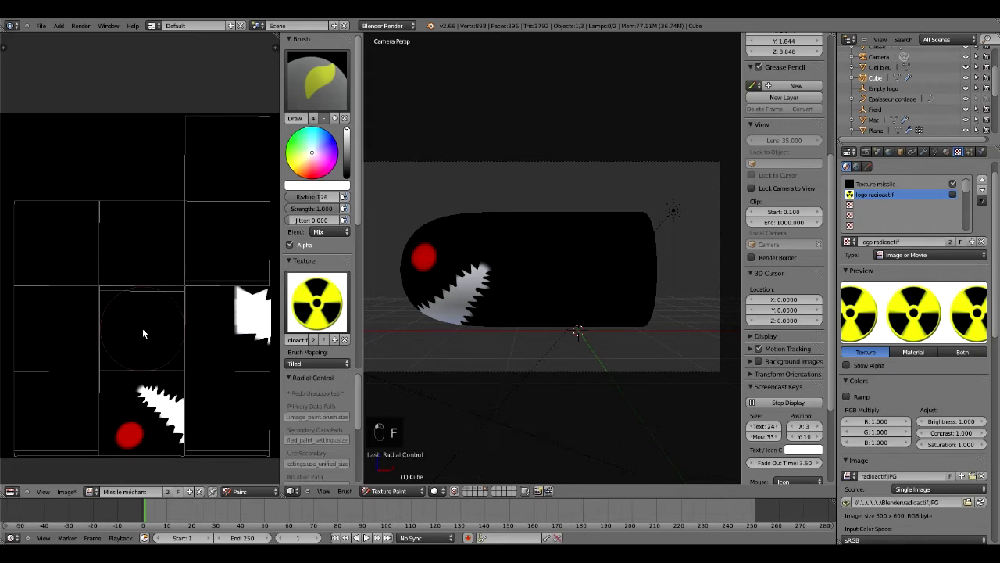
left_click(143, 334)
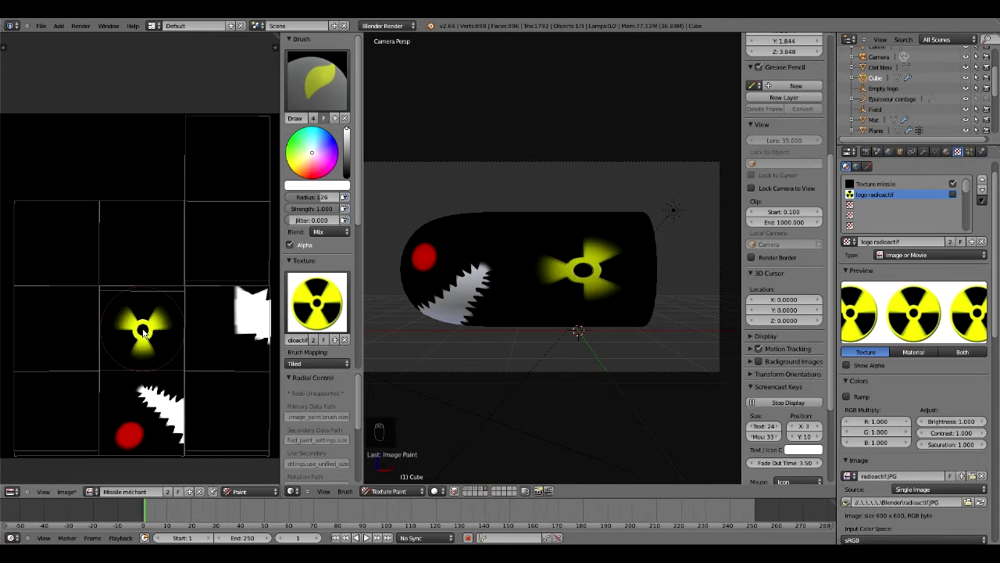
left_click(143, 333)
left_click(143, 333)
left_click(143, 333)
left_click(143, 333)
left_click(143, 333)
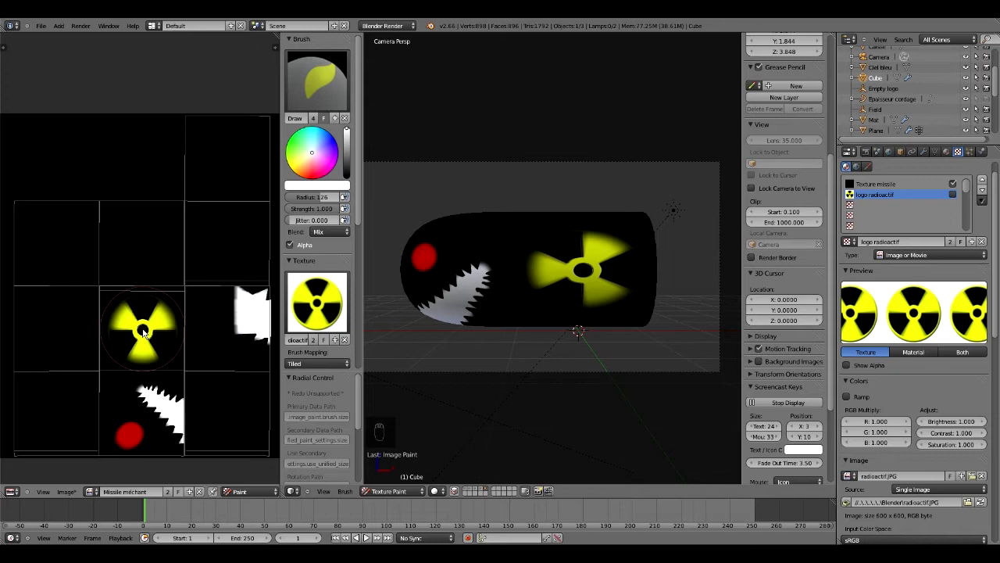
left_click(143, 333)
left_click(143, 333)
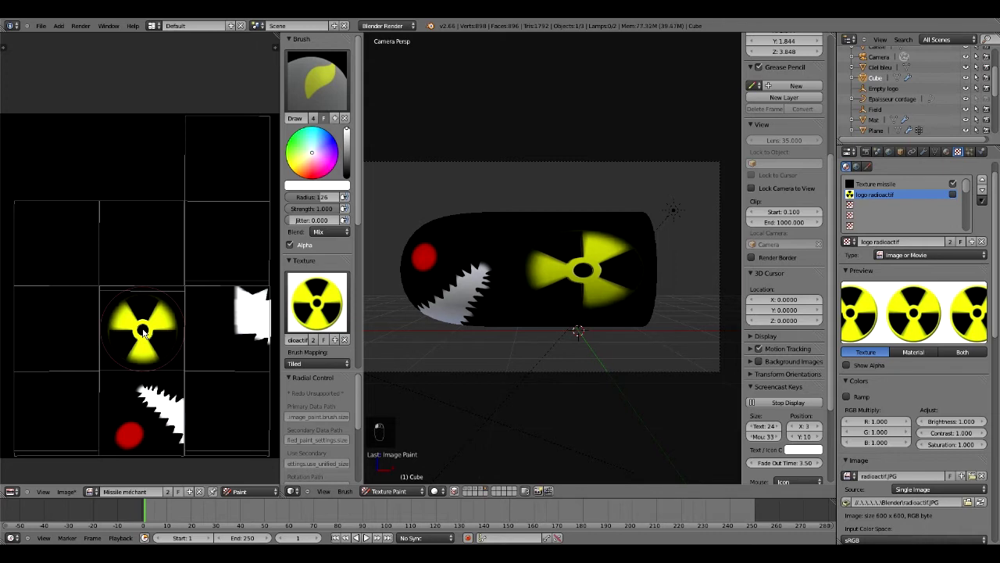
Undo all the large radioactive logo stamps on the texture image.
key("ctrl+z")
key("ctrl+z")
key("ctrl+z")
key("ctrl+z")
key("ctrl+z")
key("ctrl+z")
key("ctrl+z")
key("ctrl+z")
key("ctrl+z")
key("ctrl+z")
key("ctrl+z")
key("ctrl+z")
key("ctrl+z")
key("ctrl+z")
key("ctrl+z")
key("ctrl+z")
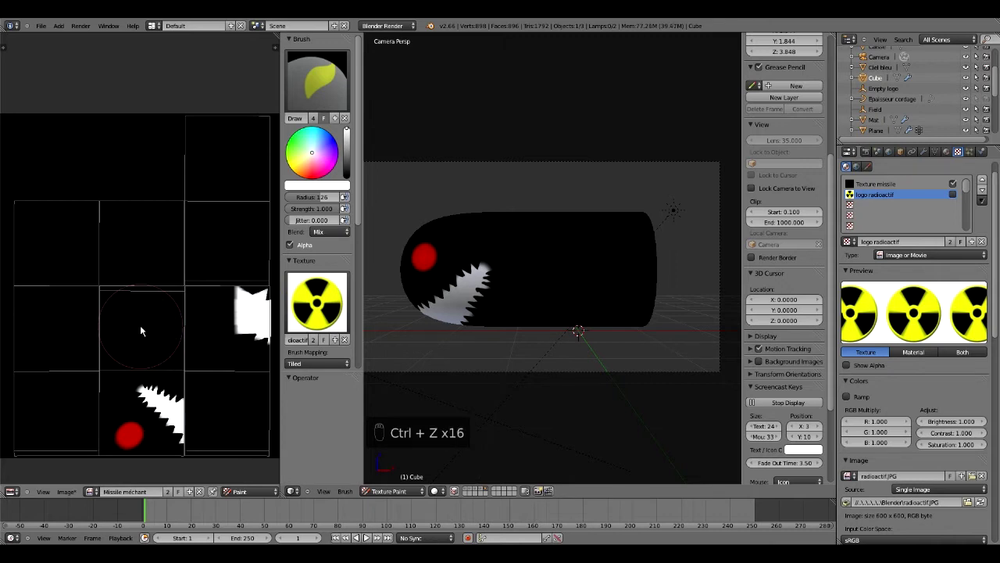
Reduce the brush radius to about 89 and stamp the radioactive logo on the UV island above the mouth.
key("f")
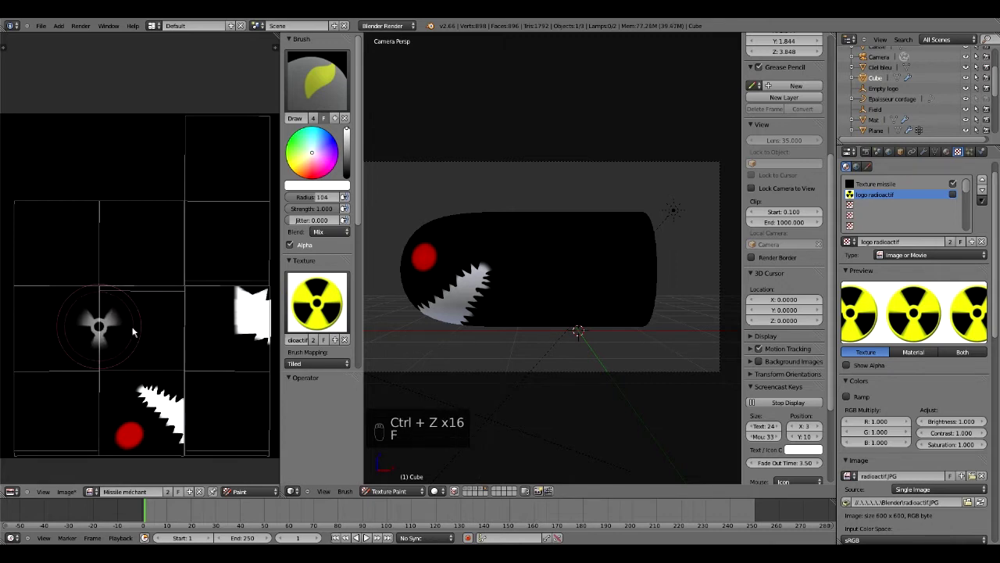
left_click(129, 332)
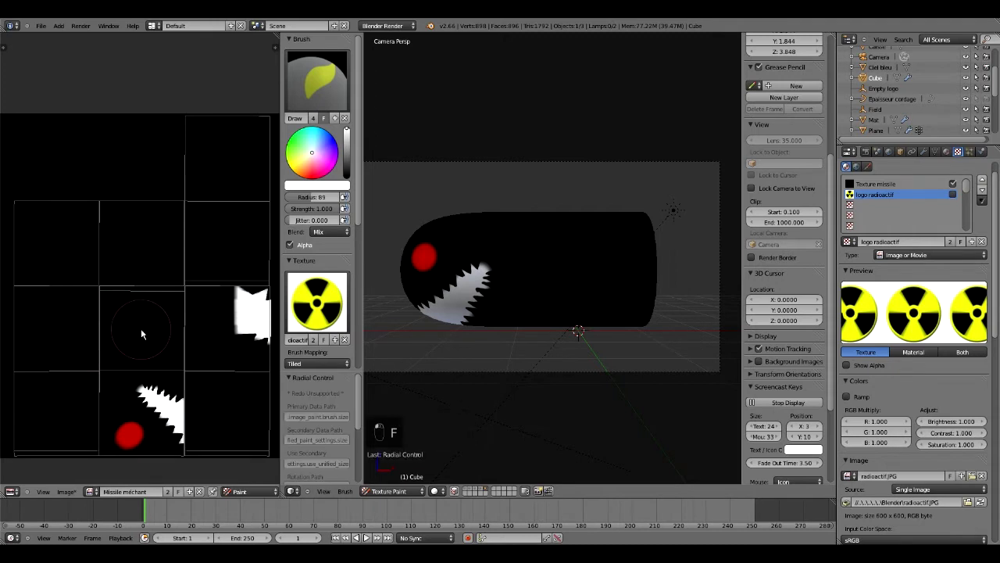
left_click(141, 334)
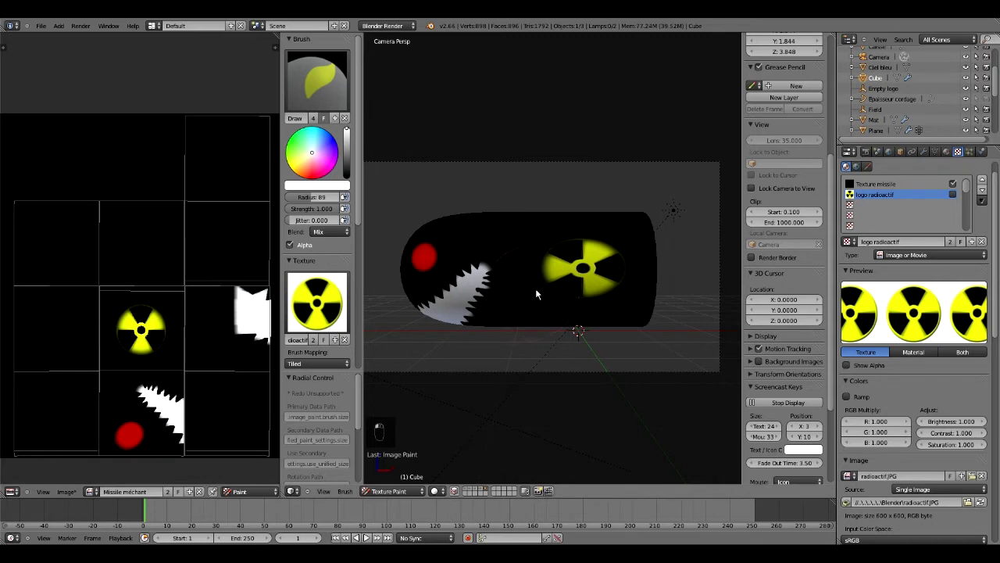
mouse_move(565, 283)
middle_mouse_down()
mouse_move(578, 289)
mouse_move(547, 304)
mouse_move(668, 255)
mouse_move(581, 302)
mouse_move(714, 253)
mouse_move(730, 261)
mouse_move(721, 295)
mouse_move(485, 293)
mouse_move(587, 297)
mouse_move(569, 280)
middle_mouse_up()
scroll(569, 279, "up", 5)
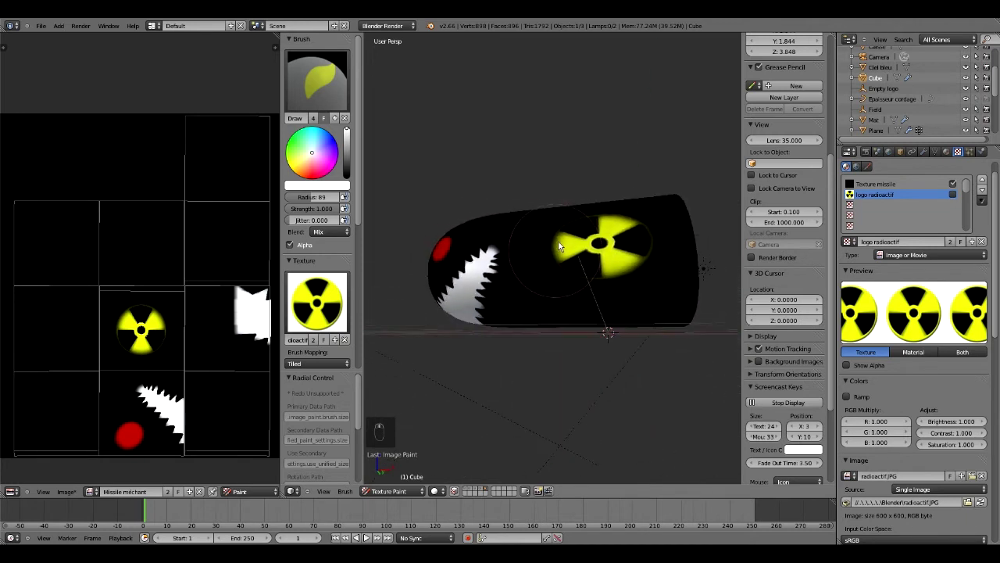
middle_click_drag(600, 244, 552, 310)
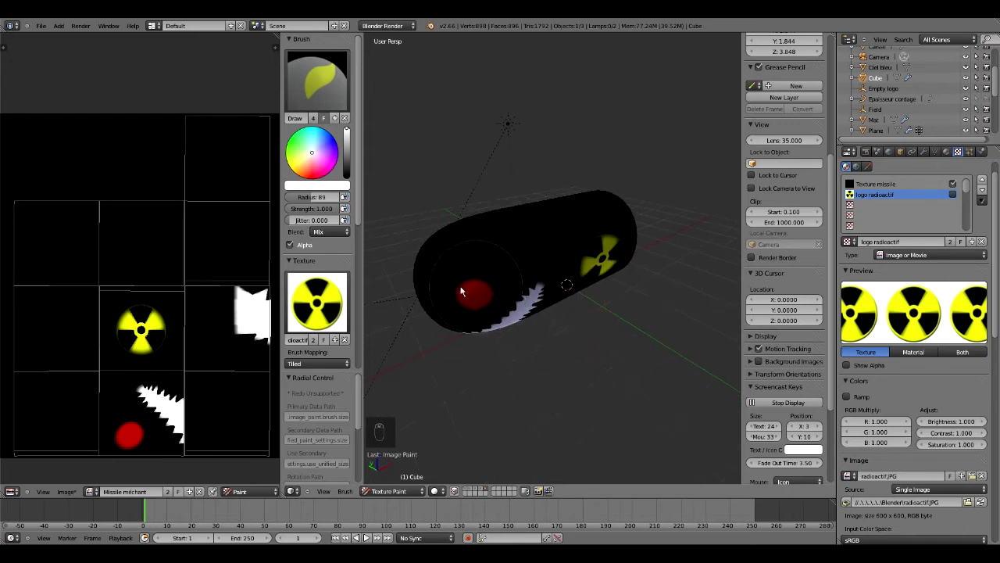
Switch the missile from texture painting to Edit Mode and save over the existing blend file.
left_click(389, 491)
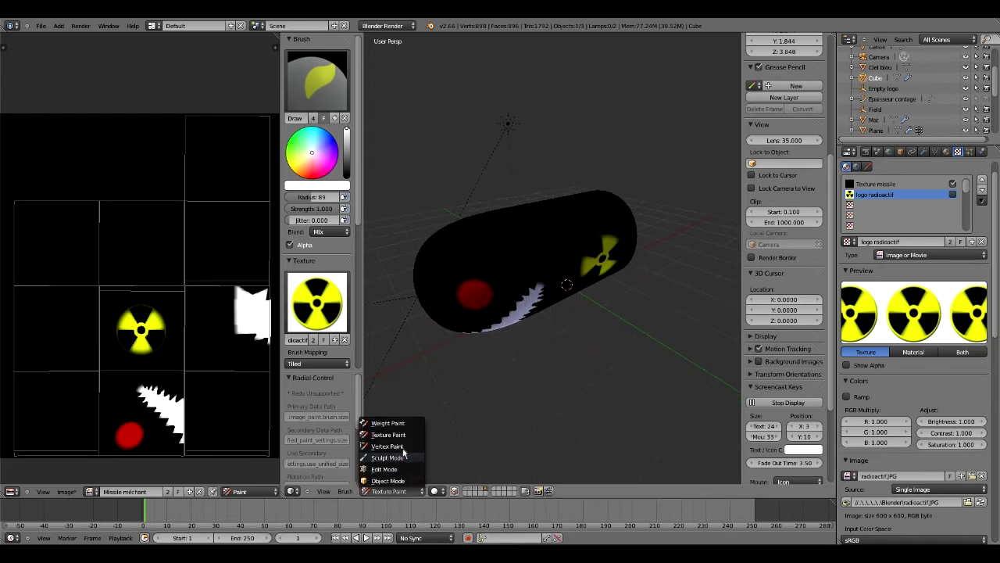
key("Tab")
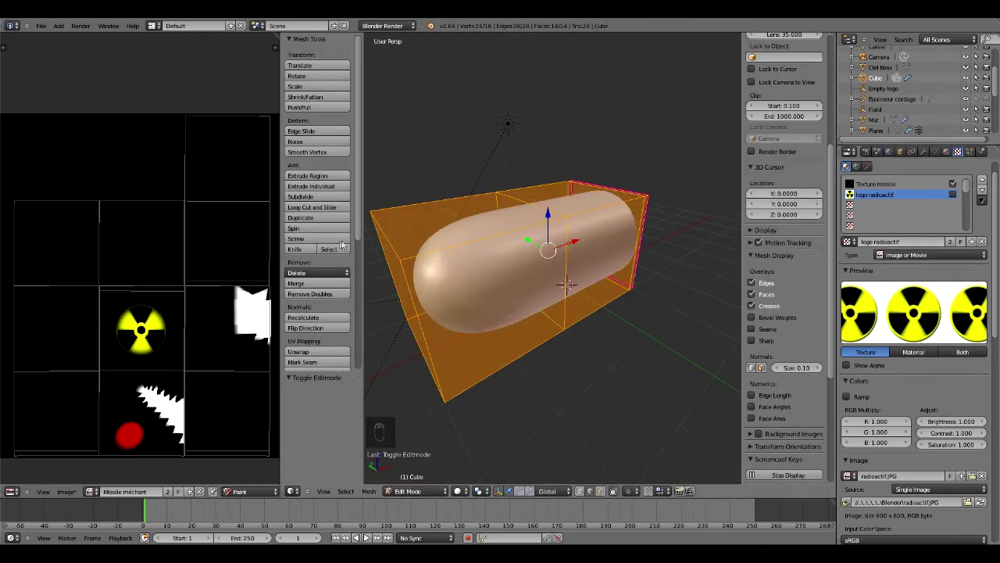
key("ctrl+s")
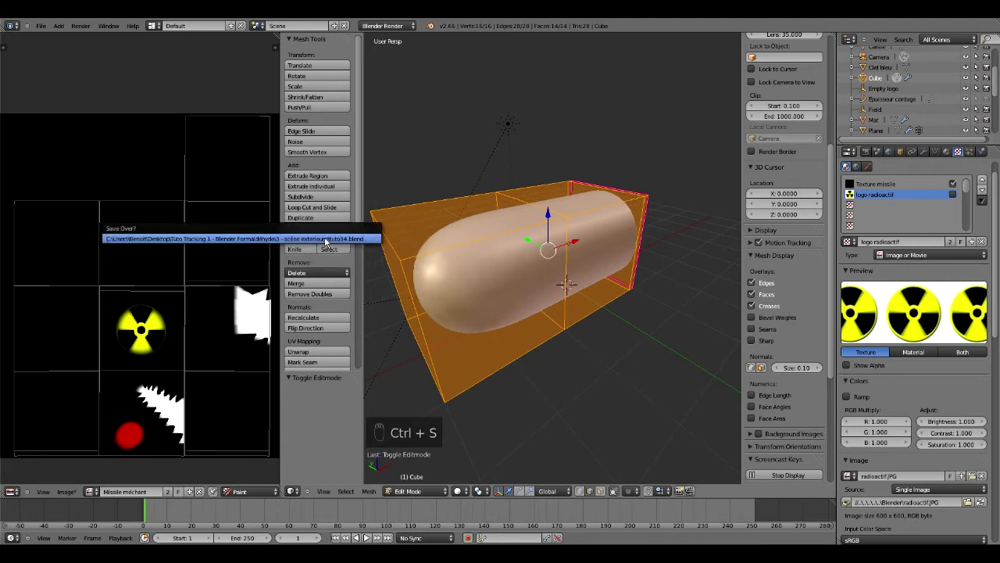
left_click(326, 239)
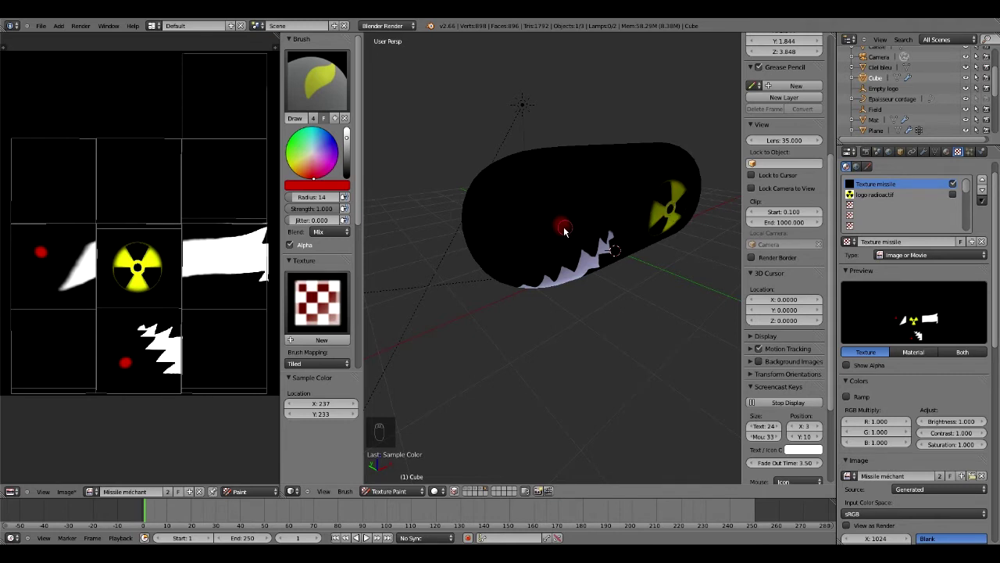
Sample the white of the mouth and the red of the eye from the texture image as brush colours.
scroll(562, 229, "up", 5)
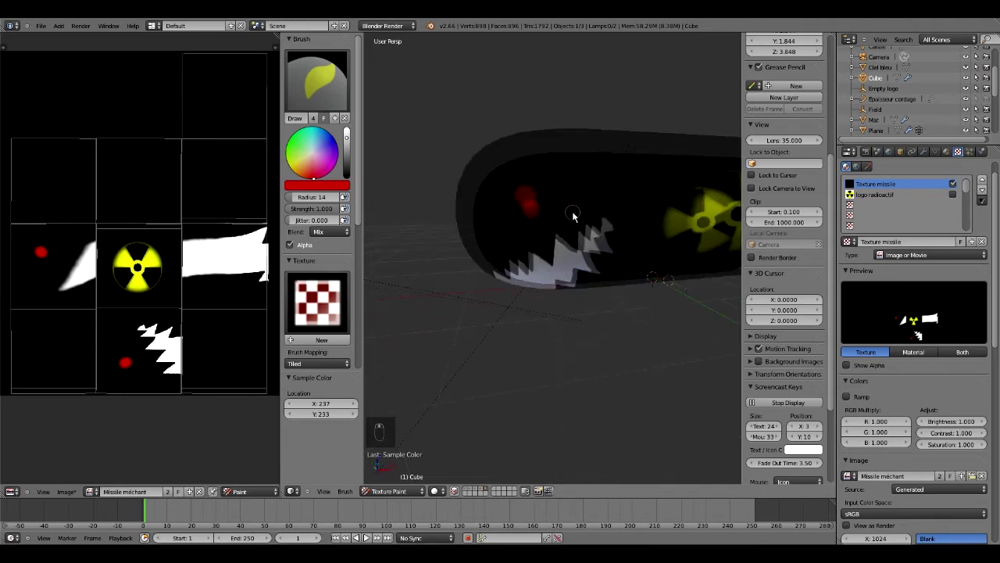
middle_click_drag(531, 246, 526, 252, "shift")
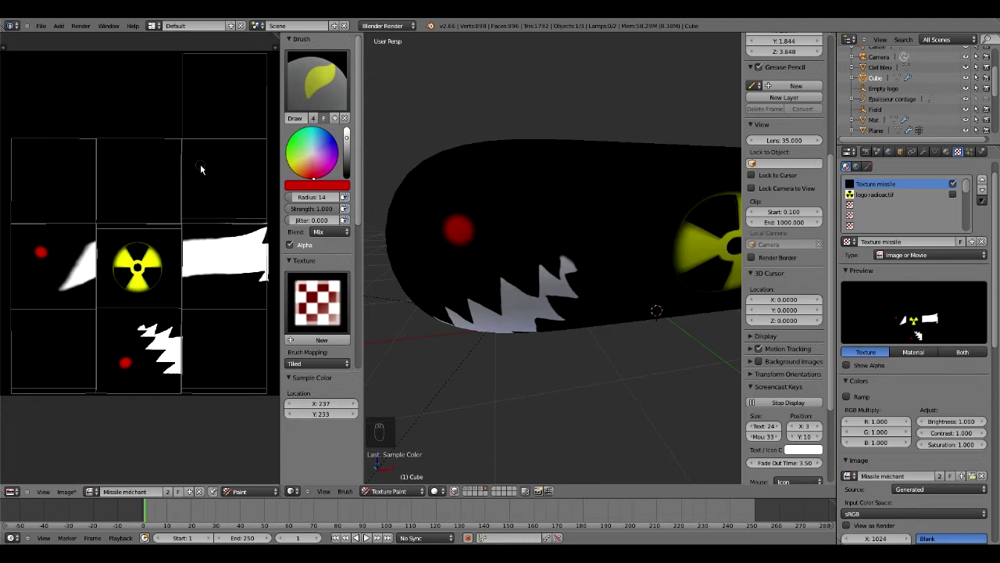
key("s")
key("s")
key("s")
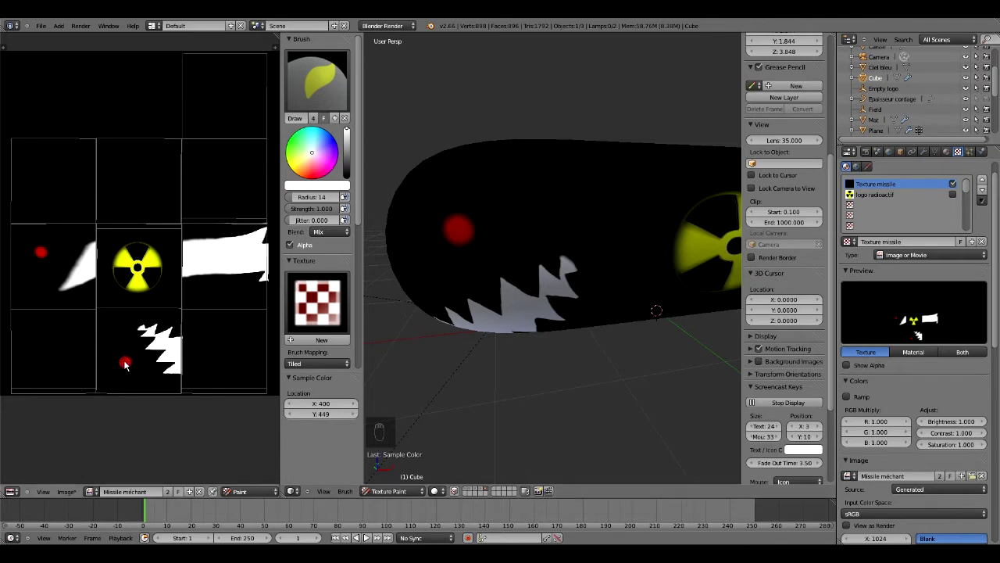
key("s")
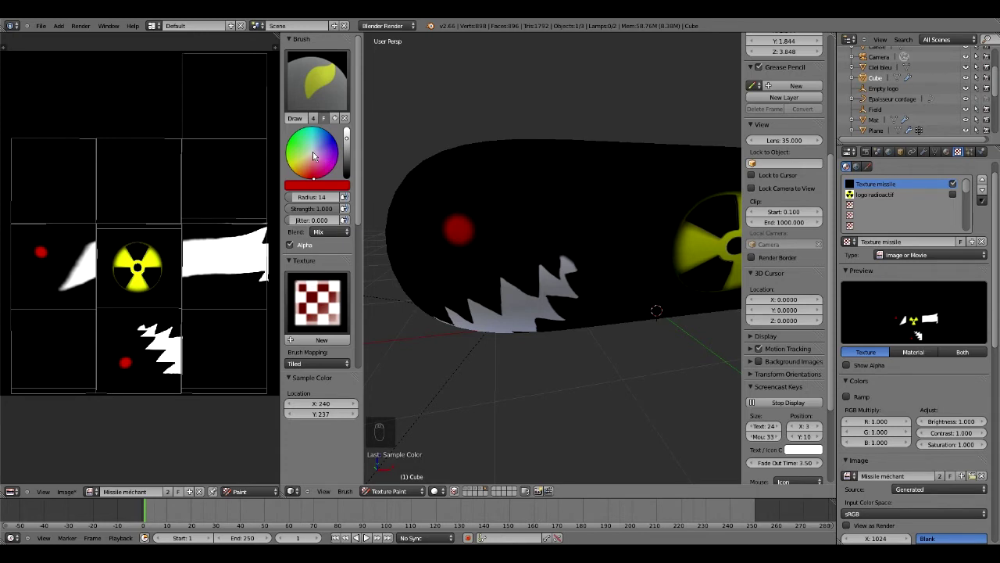
Try a black brush stroke on the white mouth area of the texture image and undo it.
left_click(312, 154)
mouse_move(349, 142)
left_mouse_down()
mouse_move(348, 178)
mouse_move(348, 131)
mouse_move(349, 178)
left_mouse_up()
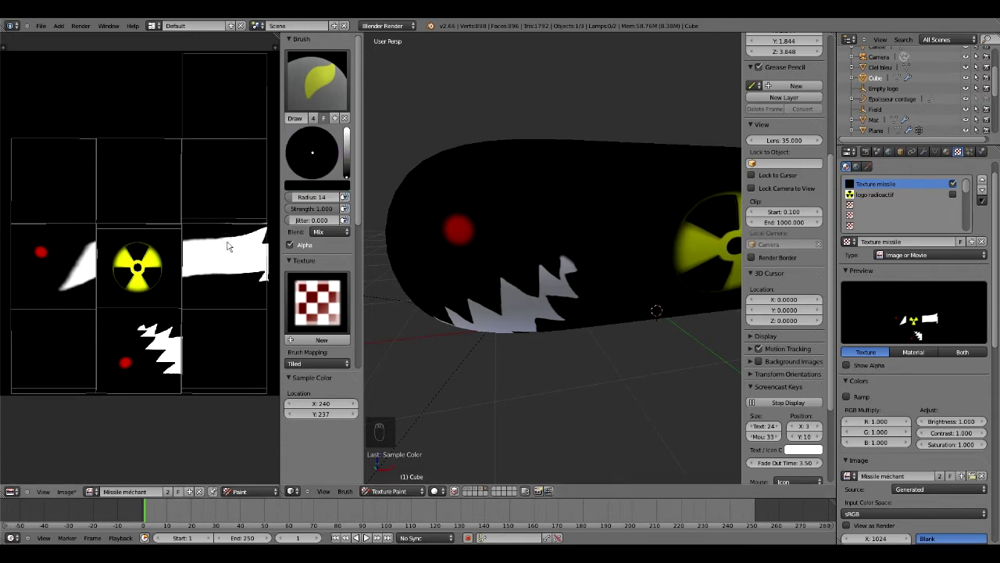
mouse_move(222, 236)
left_mouse_down()
mouse_move(208, 260)
mouse_move(220, 260)
mouse_move(211, 261)
mouse_move(221, 243)
mouse_move(199, 258)
mouse_move(241, 261)
left_mouse_up()
key("s")
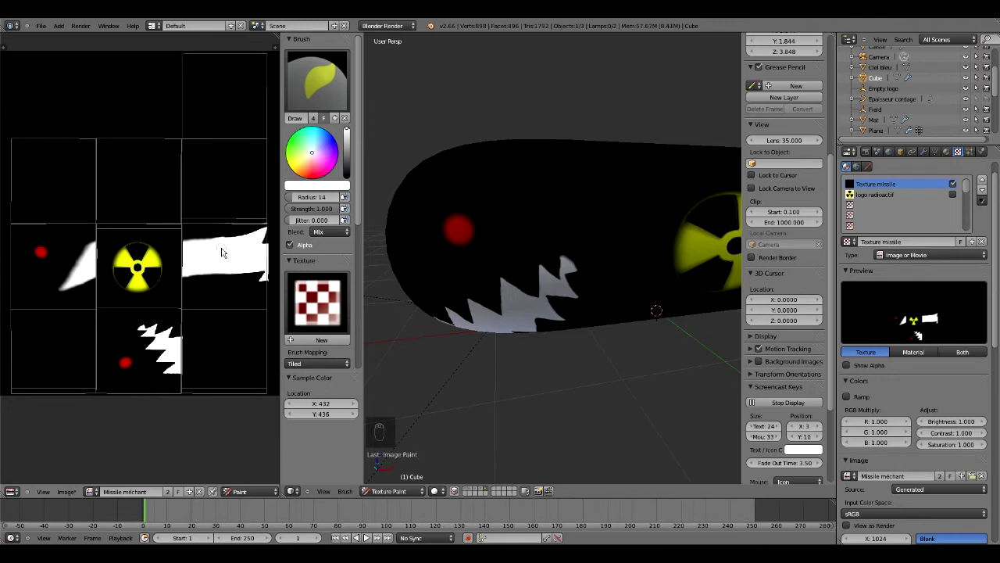
key("ctrl+z")
key("ctrl+z")
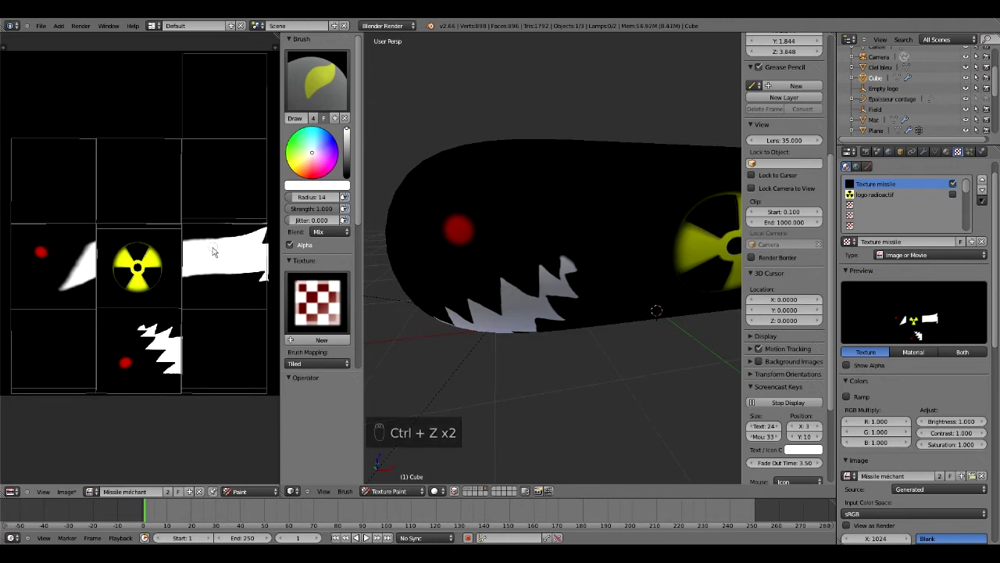
Sample yellow from the radioactive logo and paint a ring of small dots around it on the texture image.
right_click(197, 235)
right_click(149, 259)
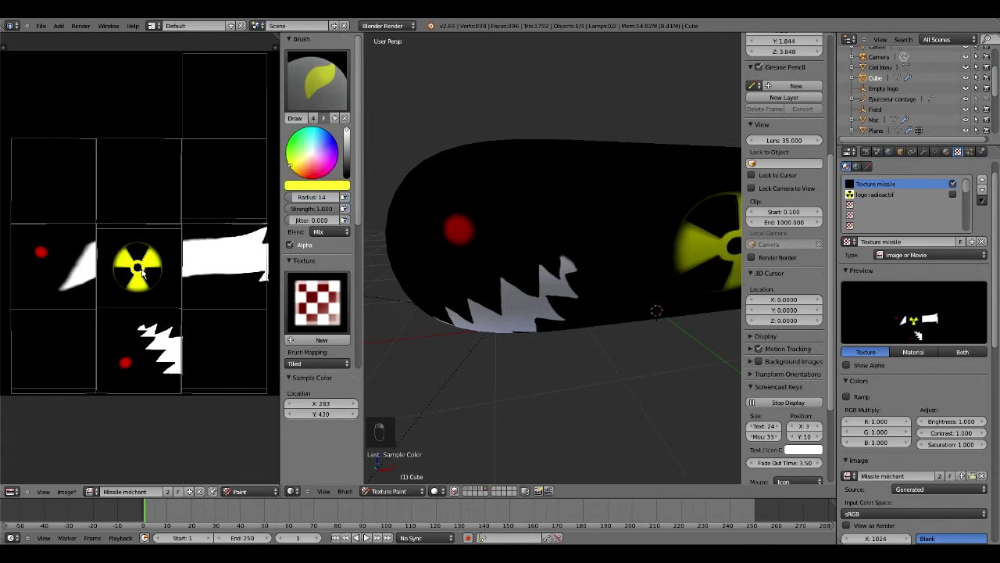
mouse_move(145, 270)
left_mouse_down()
mouse_move(165, 249)
mouse_move(156, 236)
mouse_move(114, 248)
mouse_move(114, 303)
mouse_move(157, 304)
mouse_move(172, 285)
mouse_move(167, 255)
mouse_move(176, 287)
left_mouse_up()
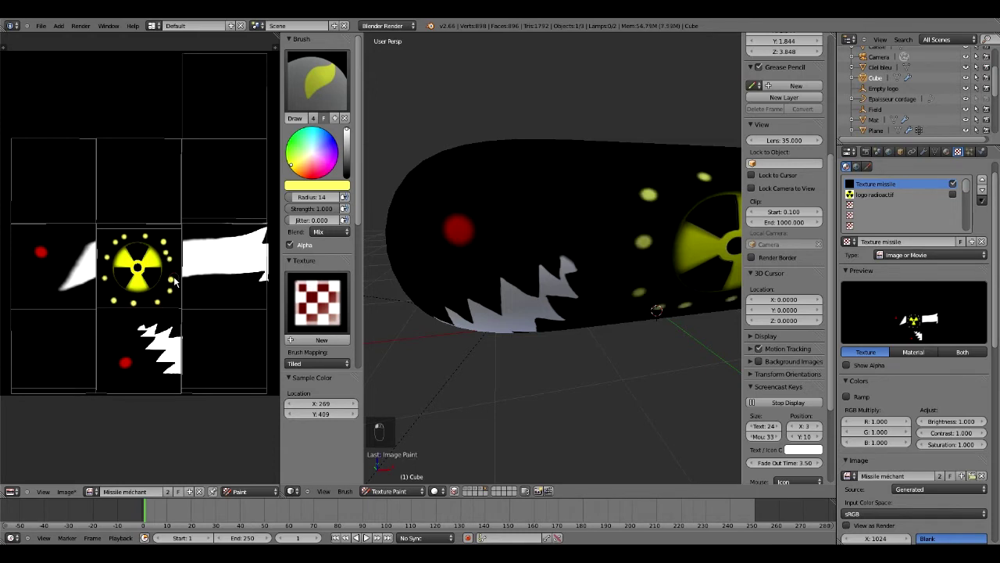
Undo all the yellow dots painted around the radioactive logo and check the missile's painted side.
key("ctrl+z")
key("ctrl+z")
key("ctrl+z")
key("ctrl+z")
key("ctrl+z")
key("ctrl+z")
key("ctrl+z")
key("ctrl+z")
key("ctrl+z")
key("ctrl+z")
key("ctrl+z")
key("ctrl+z")
key("ctrl+z")
key("ctrl+z")
key("ctrl+z")
key("ctrl+z")
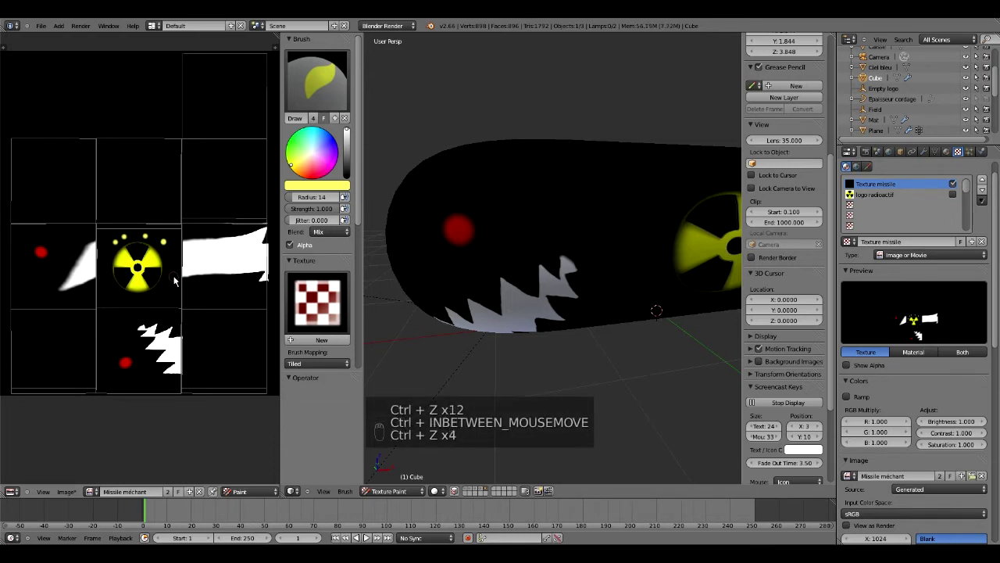
key("ctrl+z")
key("ctrl+z")
key("ctrl+z")
key("ctrl+z")
scroll(585, 223, "down", 5)
middle_click_drag(584, 223, 576, 193, "shift")
scroll(529, 205, "up", 5)
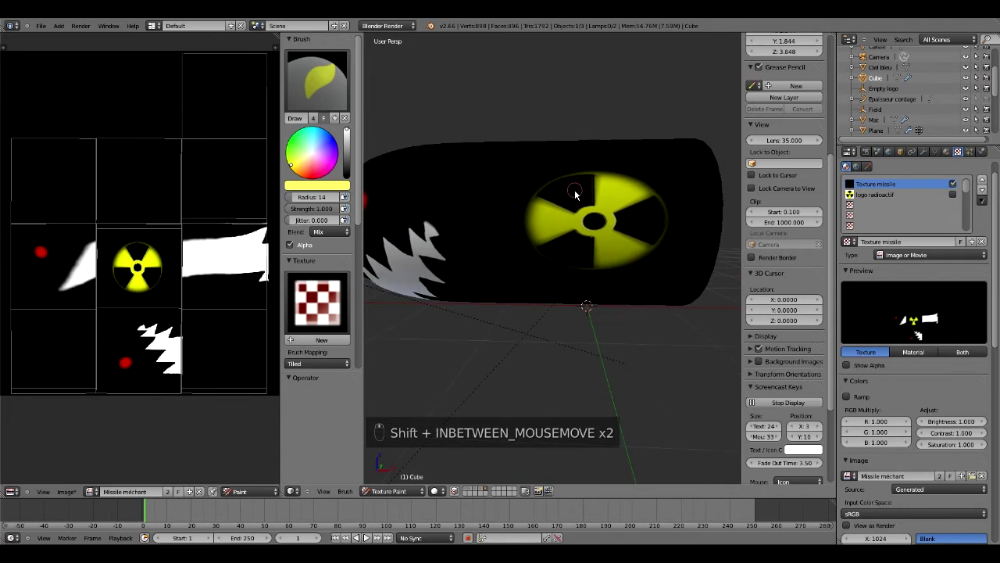
scroll(576, 194, "down", 3)
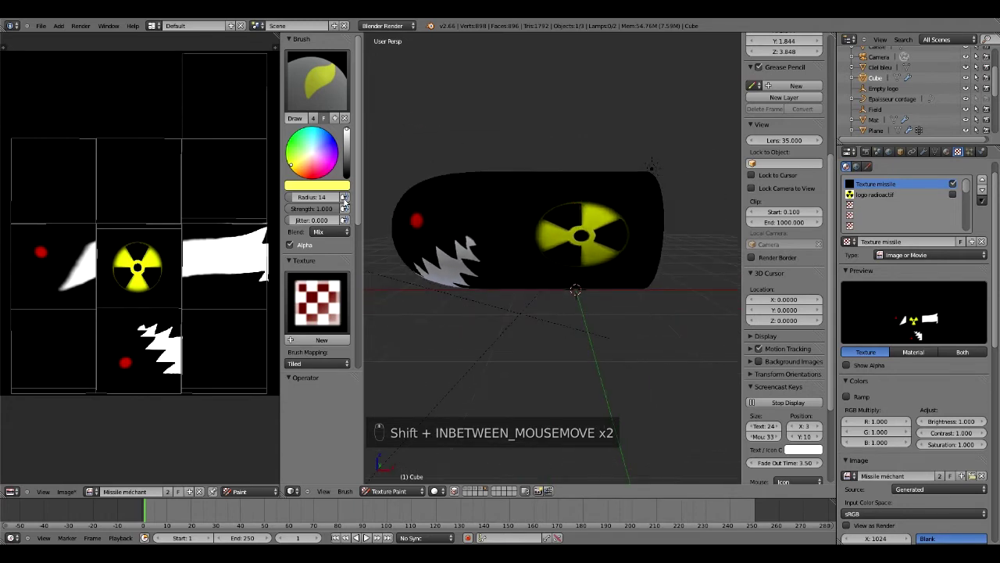
Expand the 3D view over the image editor and switch the missile to Object Mode.
left_click_drag(280, 495, 133, 461)
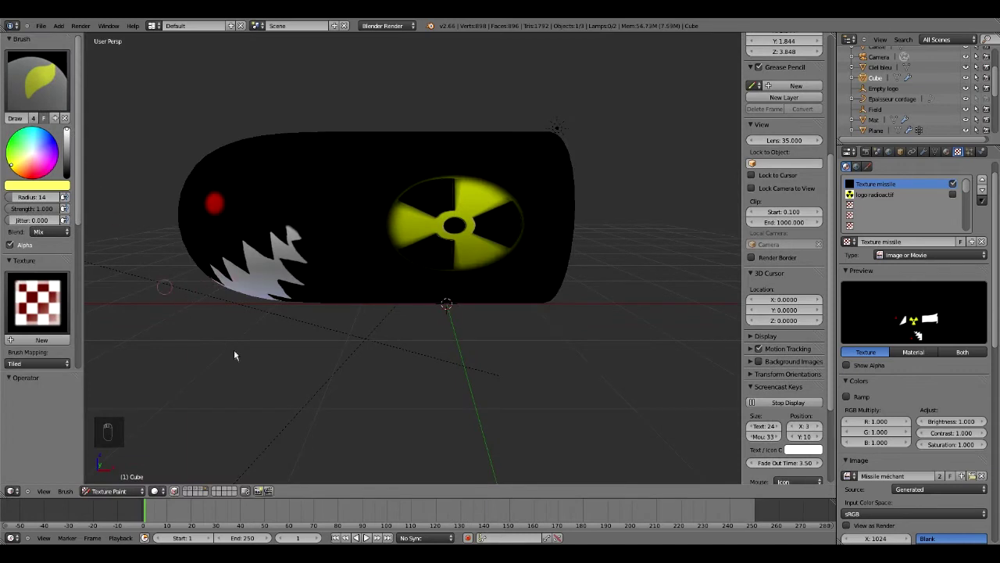
left_click(100, 493)
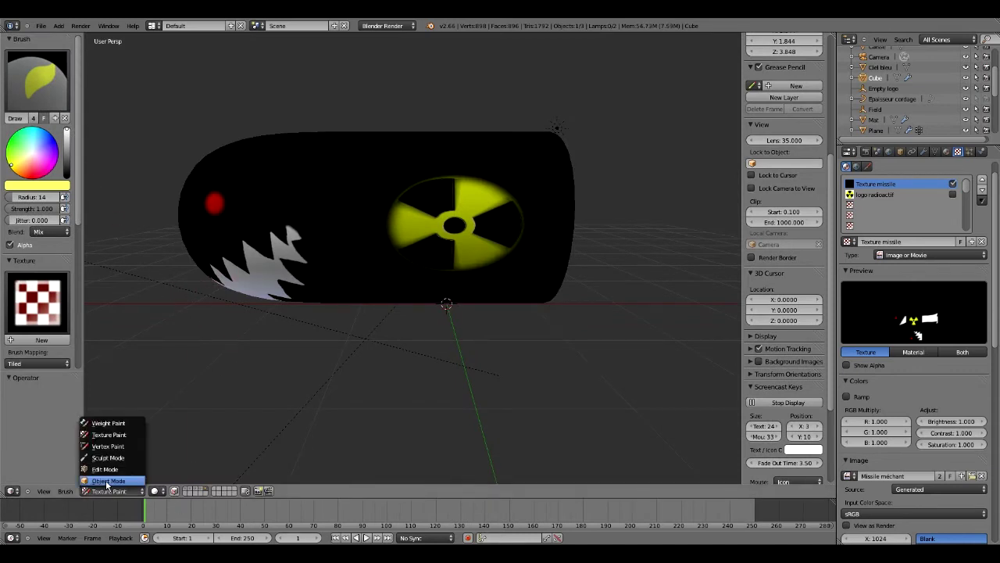
left_click(107, 481)
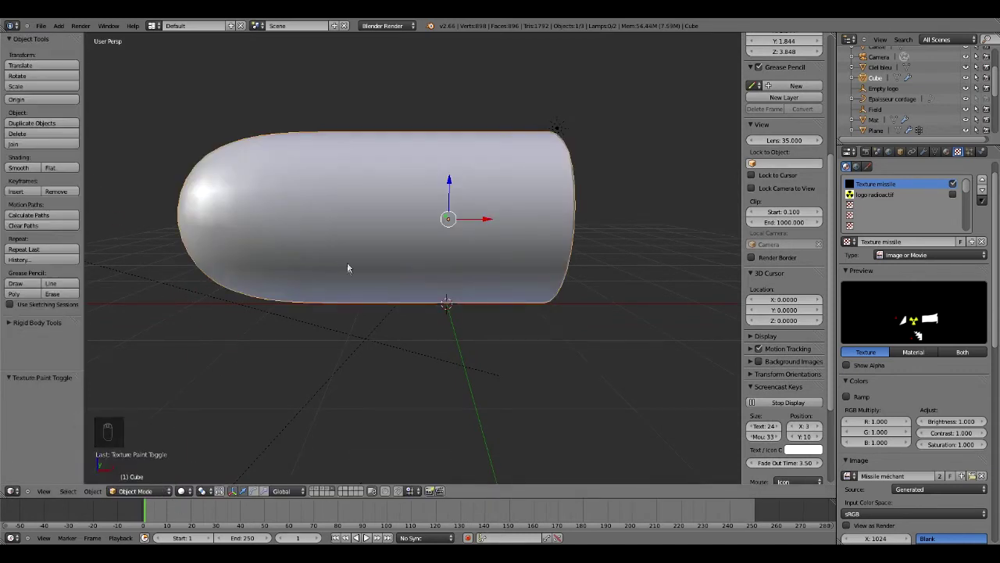
Examine the missile's side and flat rear end from several angles.
scroll(351, 229, "down", 3)
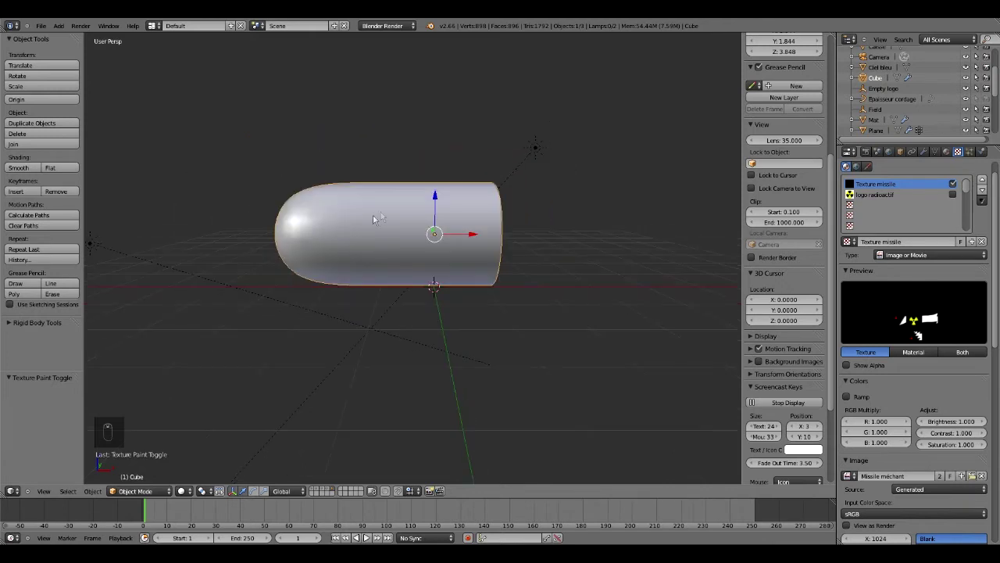
middle_click_drag(366, 219, 351, 224)
left_click(42, 29)
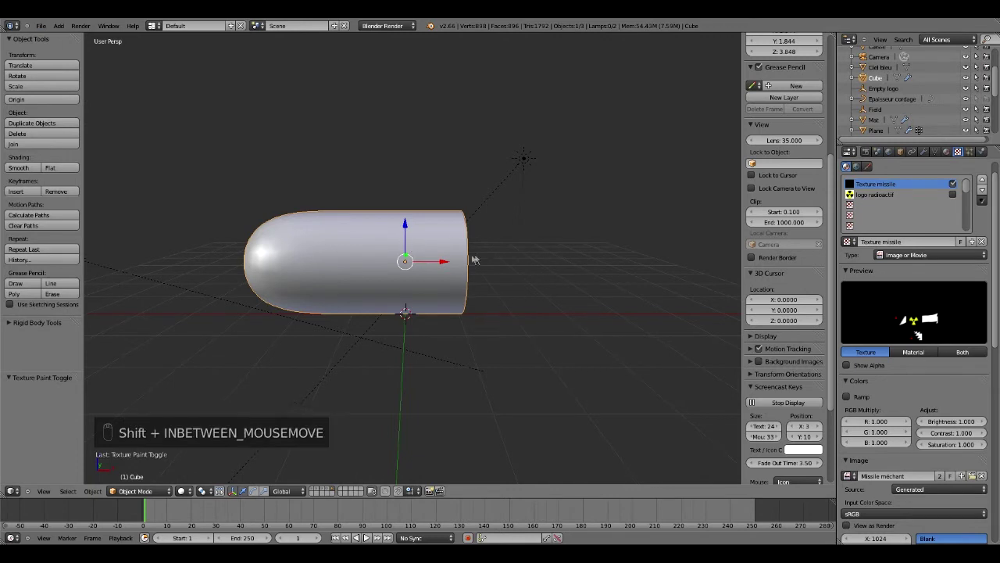
middle_click_drag(469, 258, 431, 245, "shift")
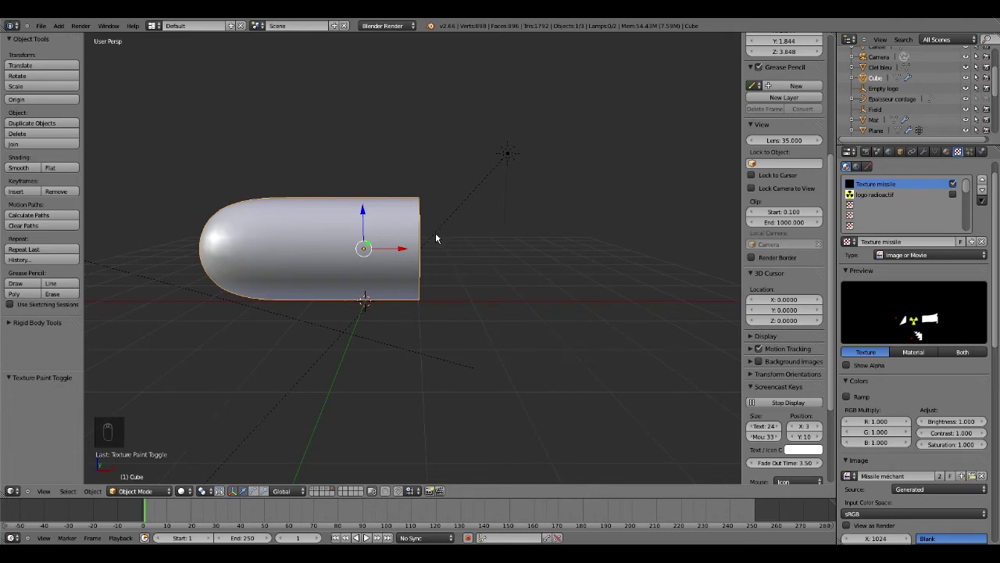
middle_click_drag(438, 228, 400, 225)
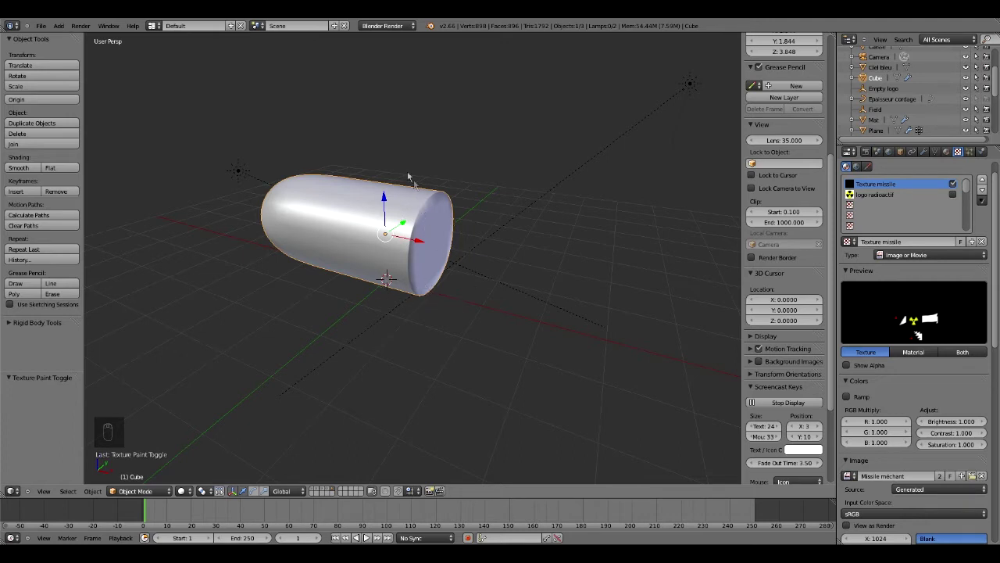
middle_click_drag(437, 228, 408, 228)
right_click(431, 226)
right_click(432, 227)
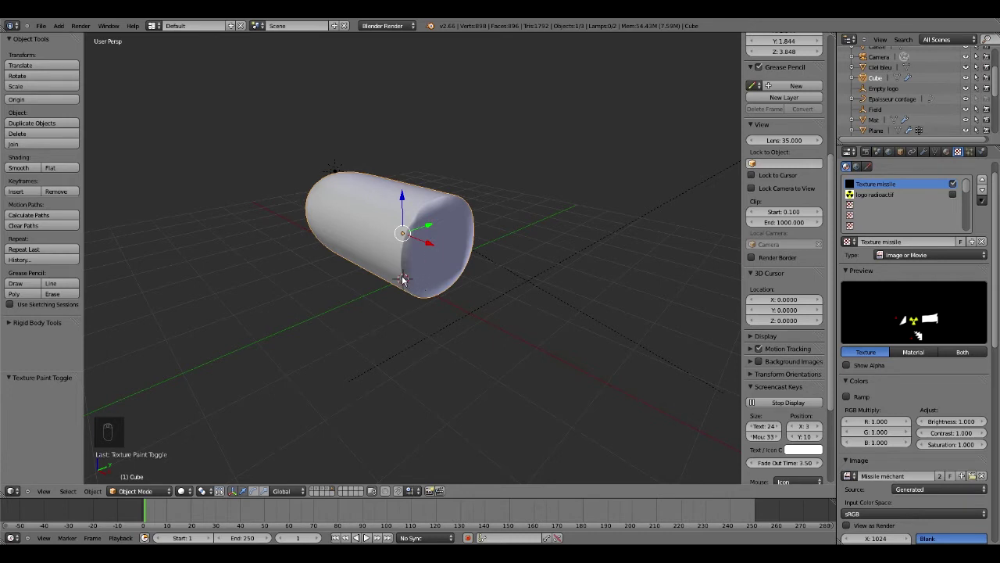
Snap the 3D cursor to the scene centre and add a cube there.
key("shift+s")
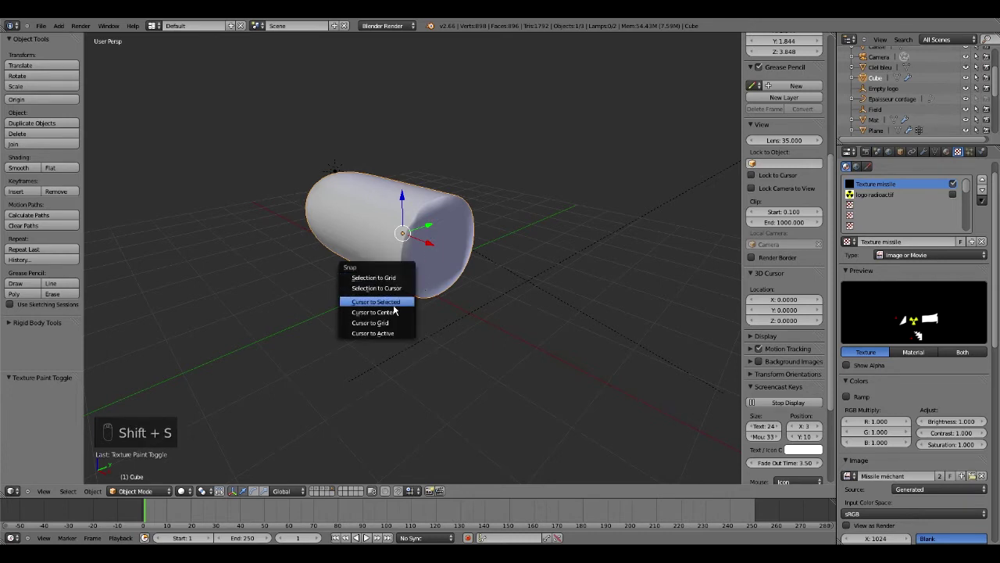
left_click(390, 313)
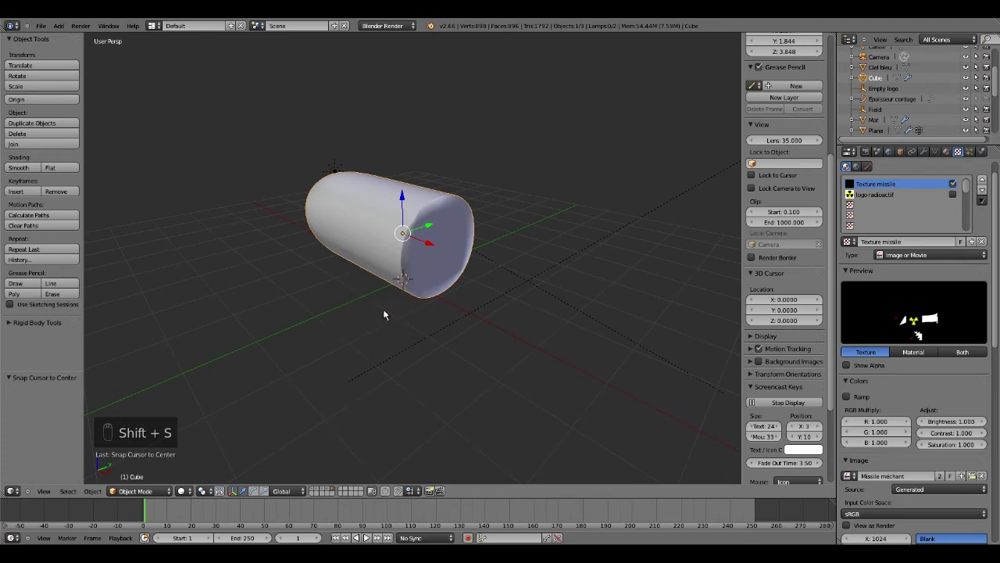
key("shift+a")
mouse_move(384, 309)
left_click(426, 321)
middle_click_drag(426, 323, 396, 221)
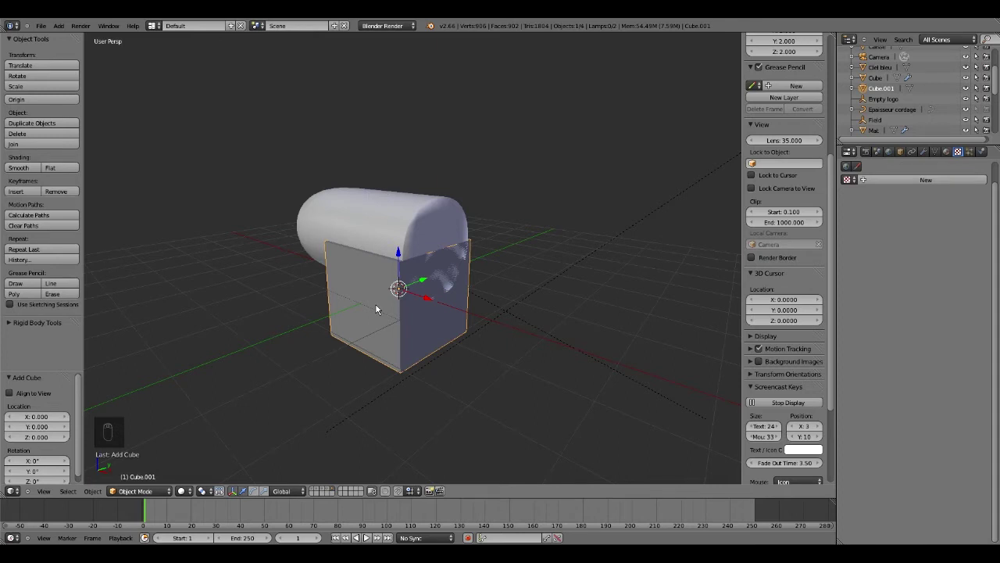
Display the scene in Wireframe shading to see the new cube through the missile.
key("z")
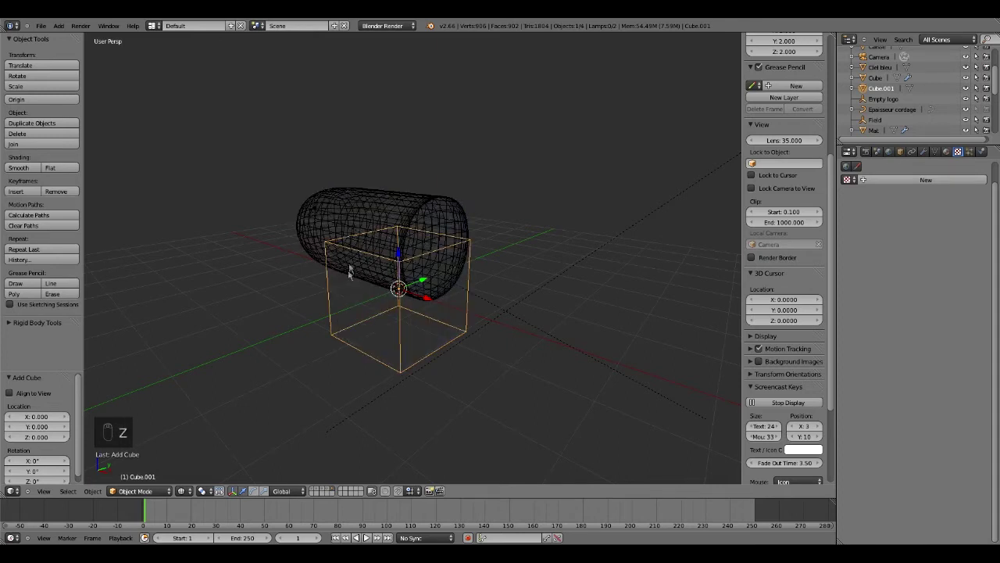
left_click(147, 492)
left_click(183, 491)
left_click(183, 490)
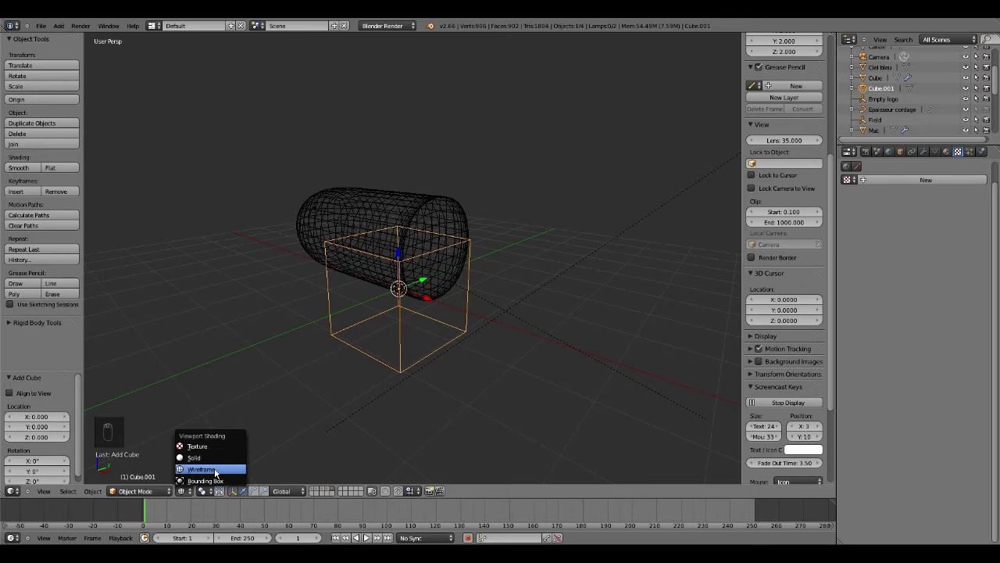
left_click(216, 470)
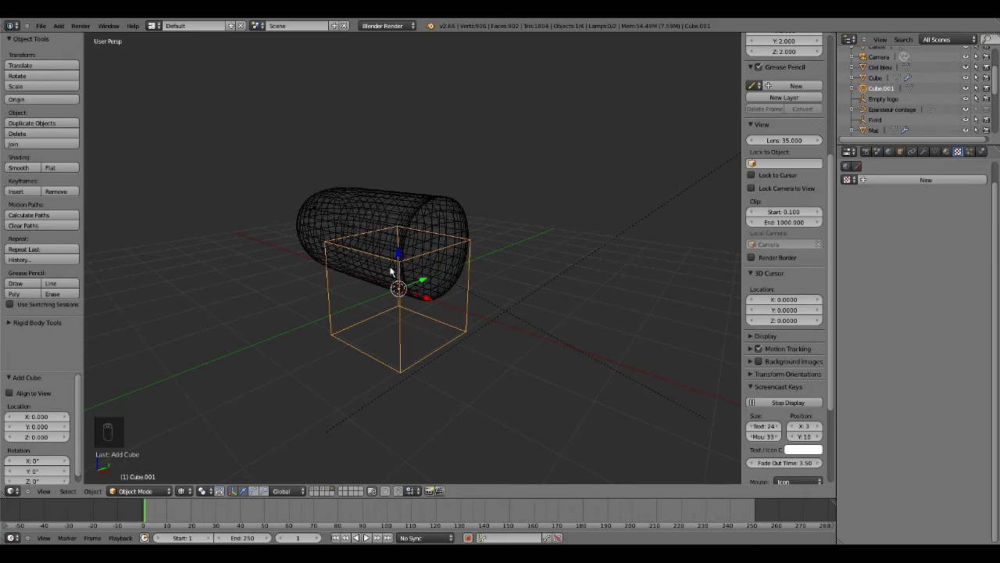
Return the 3D view to Solid shading and set the new cube's maximum draw type to Wire.
key("z")
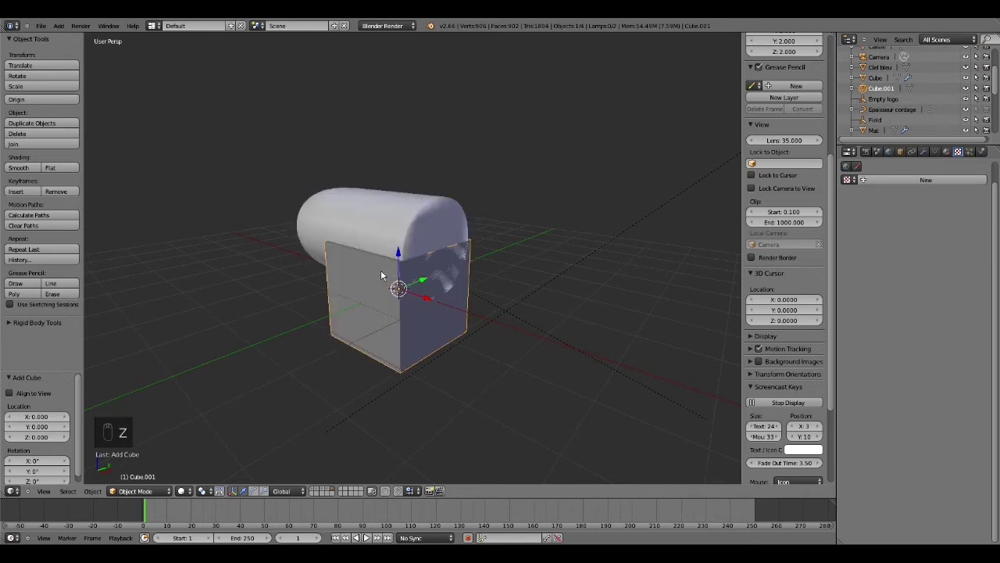
left_click(183, 491)
left_click(901, 153)
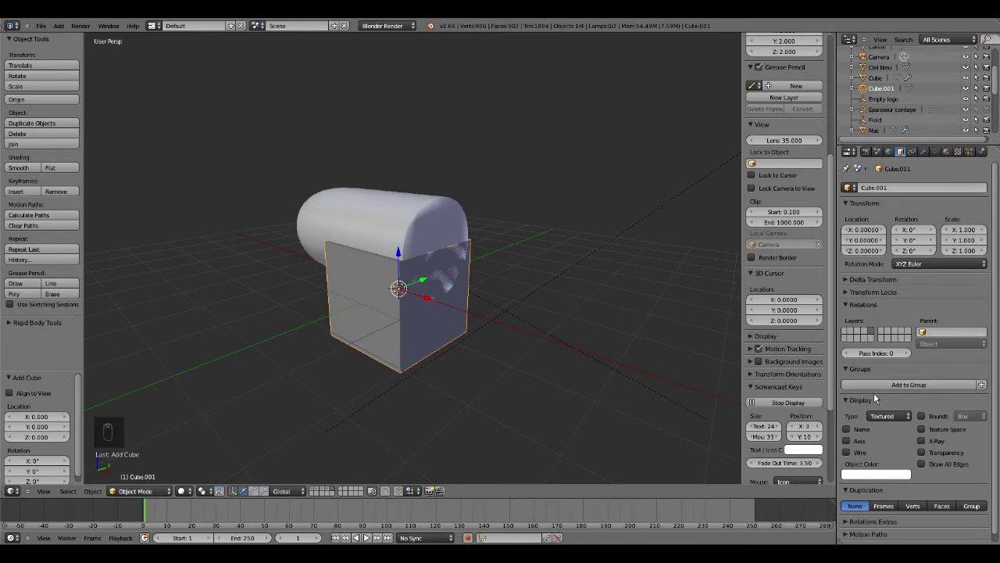
left_click(888, 415)
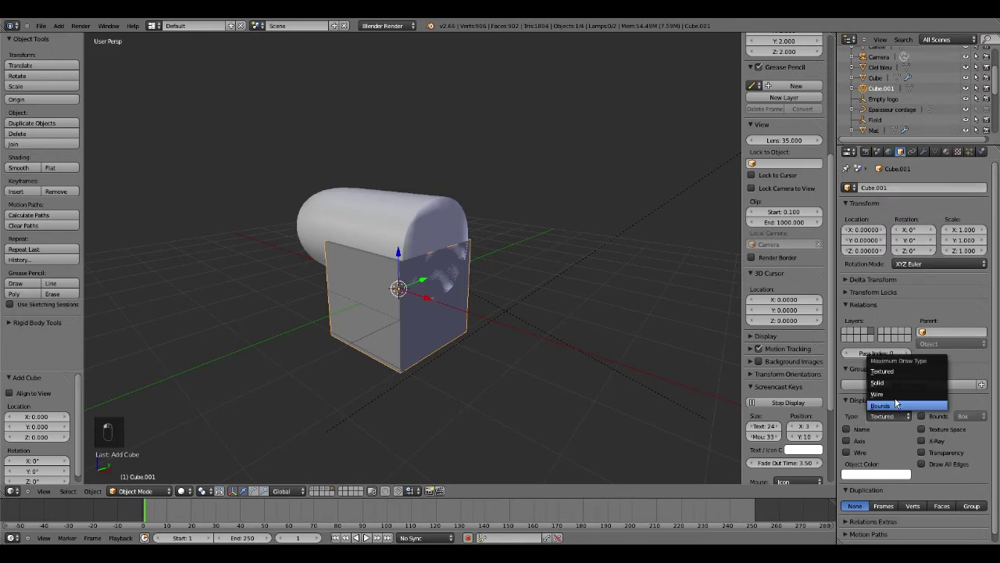
left_click(895, 397)
Try the Solid maximum draw type on the missile and set it back to Textured.
mouse_move(424, 301)
middle_mouse_down()
mouse_move(463, 267)
mouse_move(439, 254)
mouse_move(449, 311)
mouse_move(389, 263)
middle_mouse_up()
right_click(322, 232)
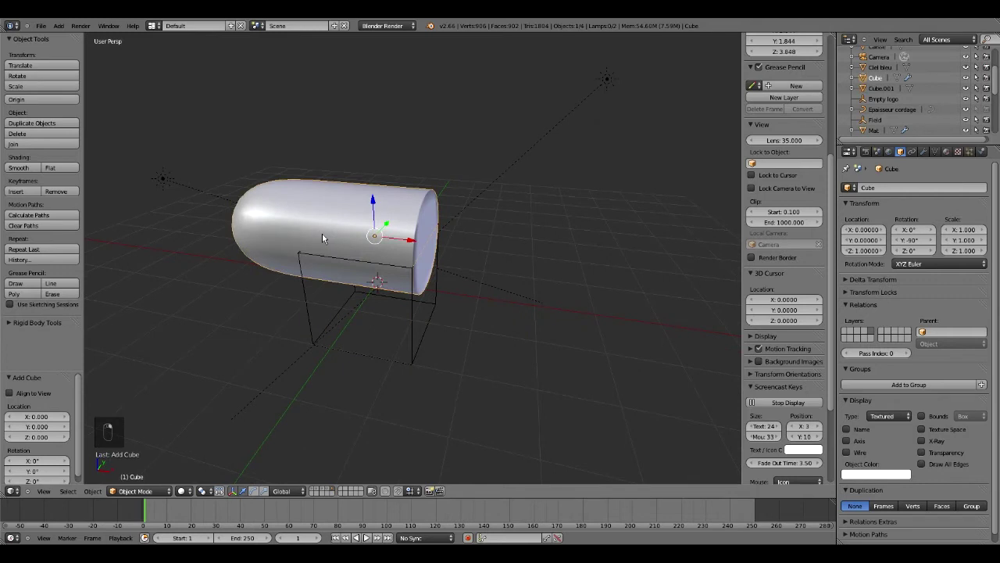
left_click(887, 416)
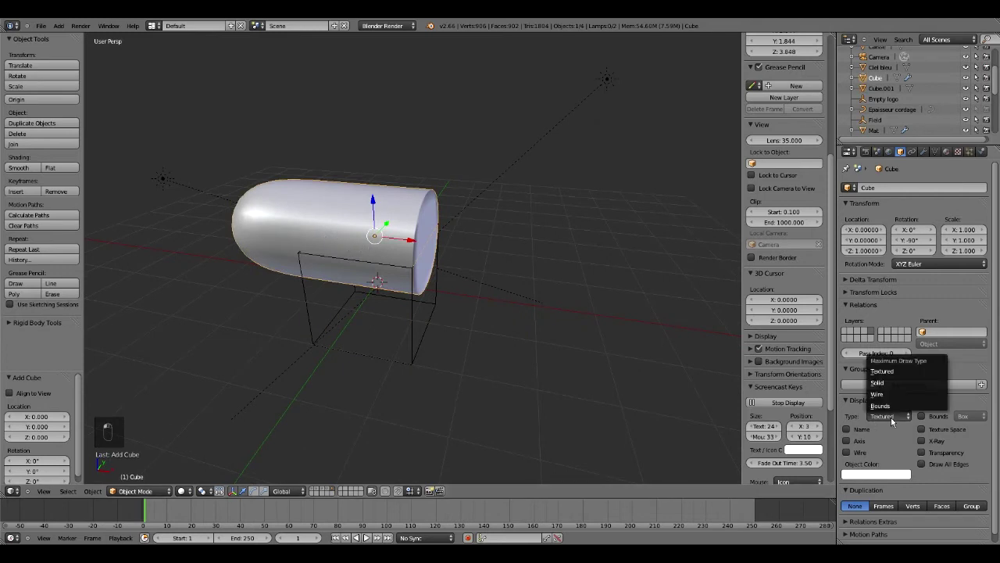
left_click(894, 384)
left_click(892, 417)
left_click(891, 371)
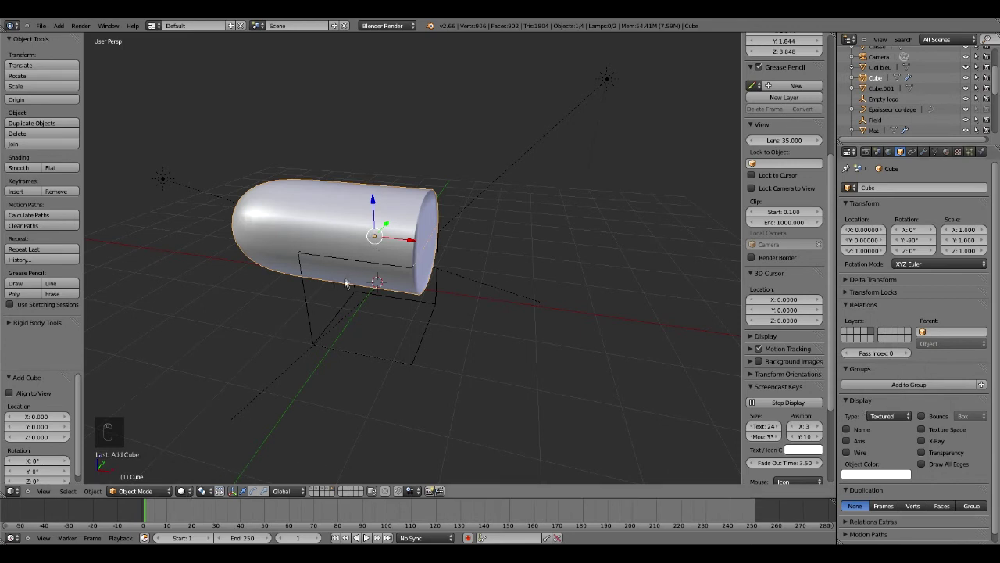
Scale the wireframe cube up uniformly to about 3.98 so it is much larger than the missile.
right_click(413, 316)
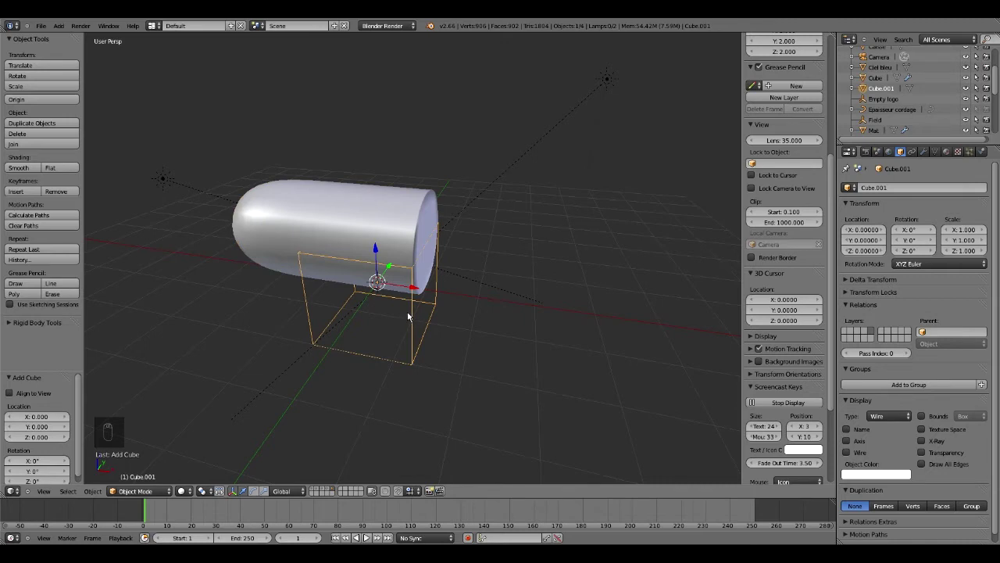
key("s")
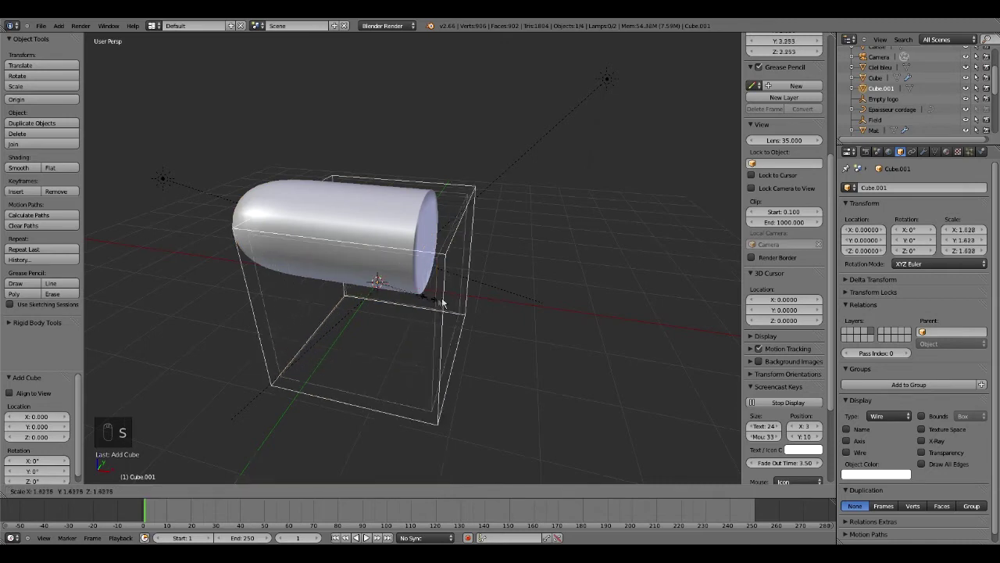
left_click(526, 283)
Move the enlarged cube along the X axis to about X 3.92, so it encloses only the missile's rear.
middle_click_drag(526, 282, 453, 262)
scroll(453, 262, "down", 3)
left_click_drag(397, 266, 488, 266)
middle_click_drag(421, 237, 414, 227)
left_click_drag(490, 270, 469, 267)
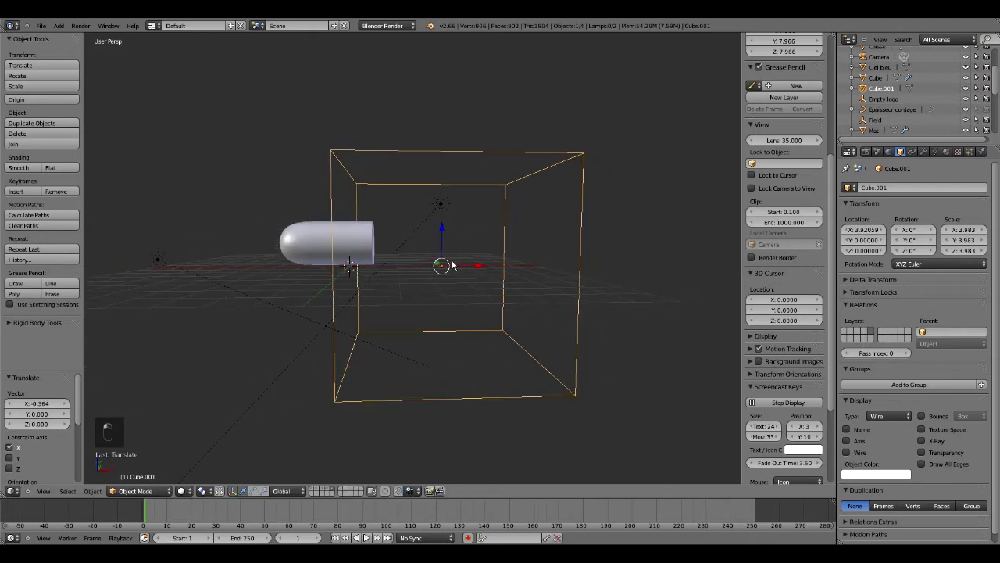
In the front view, raise the cube along the Z axis to about Z 0.61.
scroll(359, 241, "up", 3)
middle_click_drag(341, 223, 327, 242, "shift")
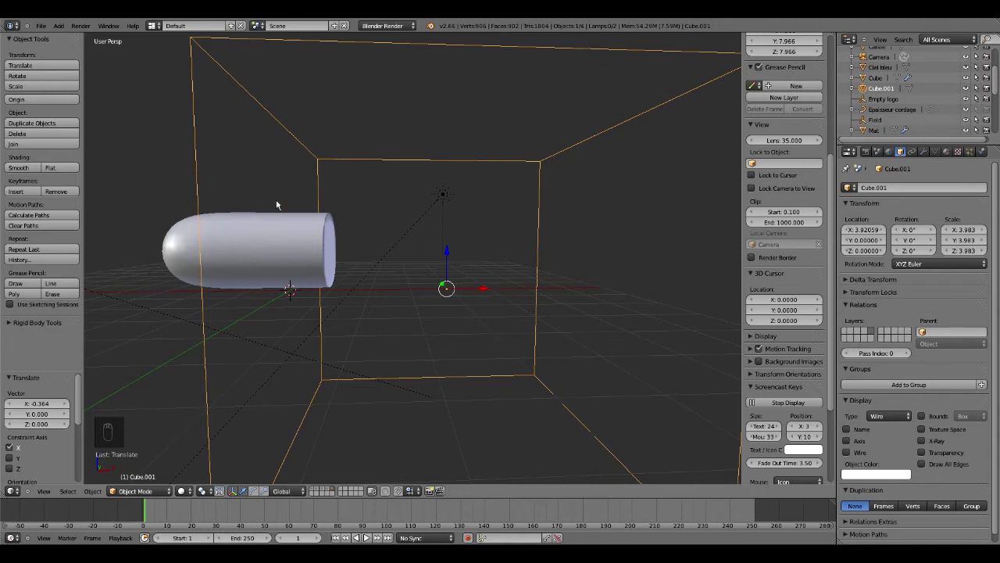
key("KP_1")
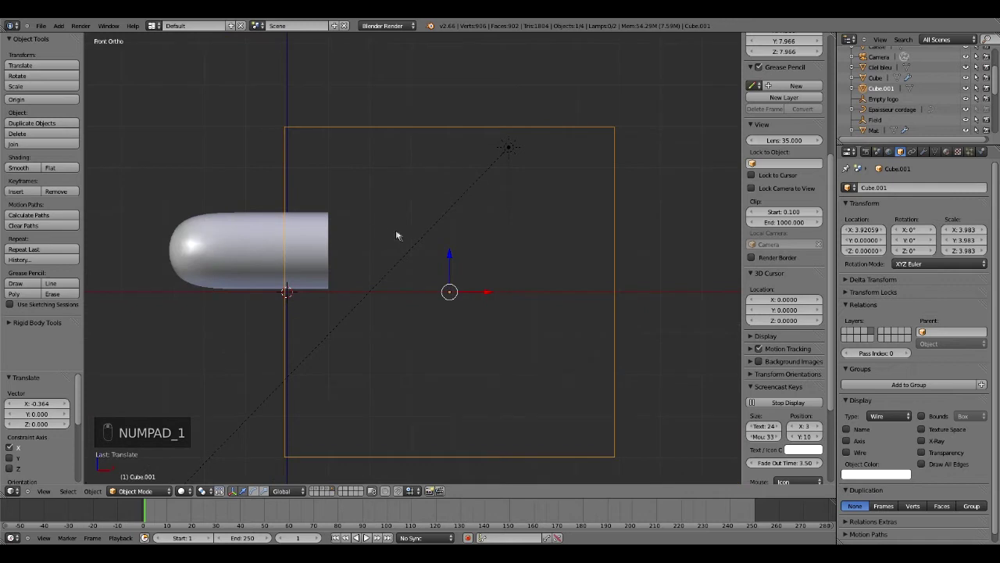
middle_click_drag(395, 229, 373, 226, "shift")
left_click_drag(422, 250, 424, 221)
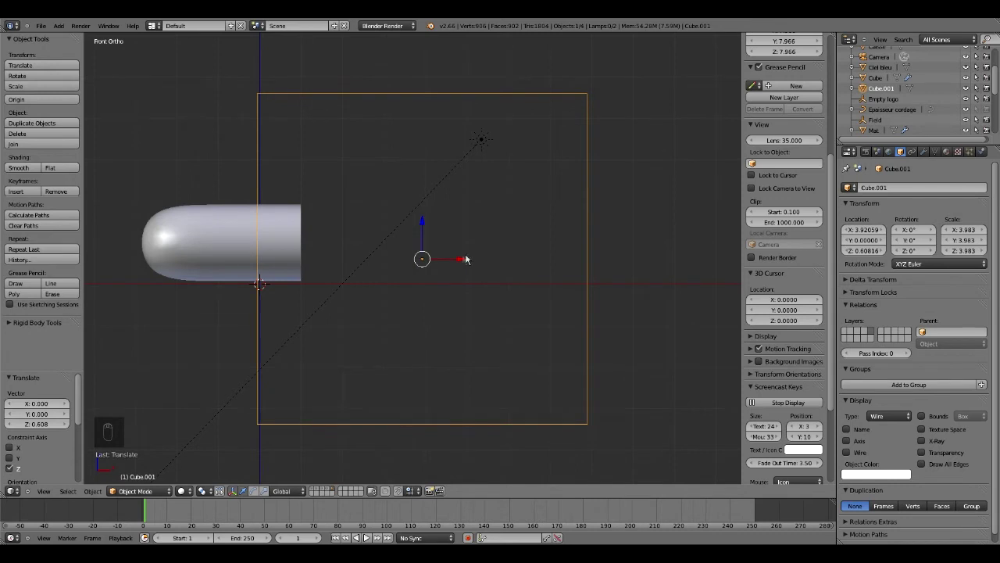
In Edit Mode, move the cube's face behind the missile's flat rear end outward along the X axis to lengthen the box.
key("KP_5")
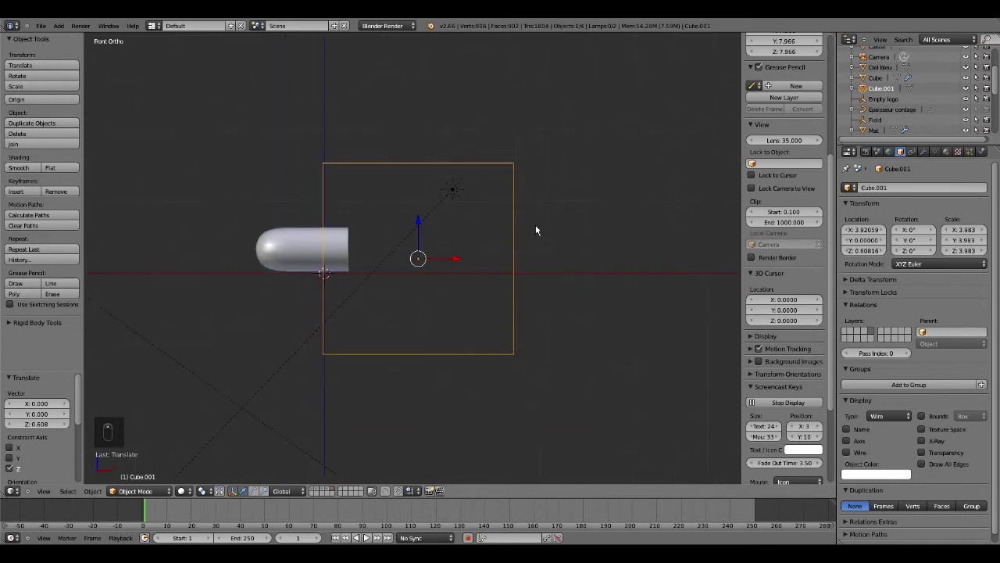
middle_click_drag(536, 226, 507, 240)
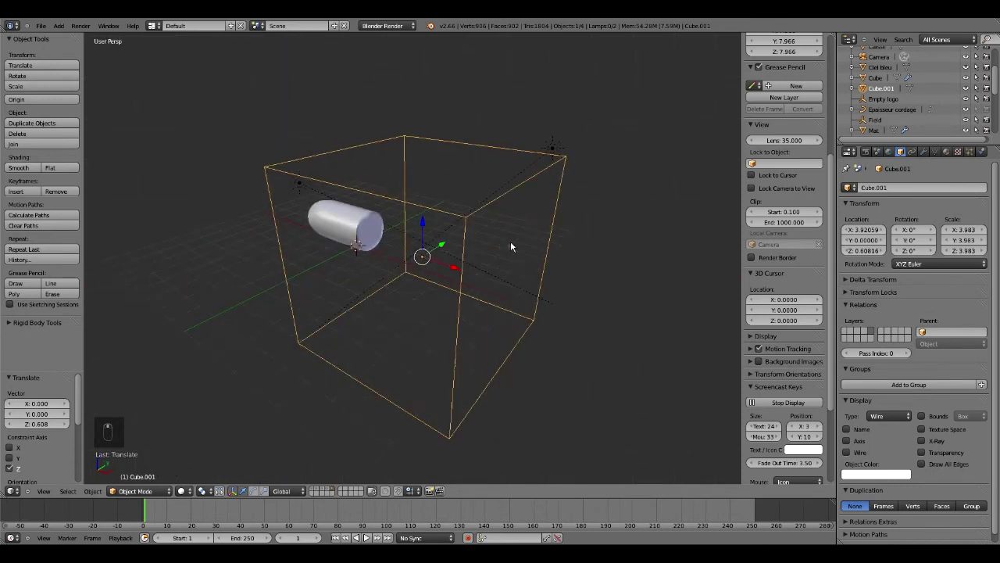
key("Tab")
right_click(478, 302)
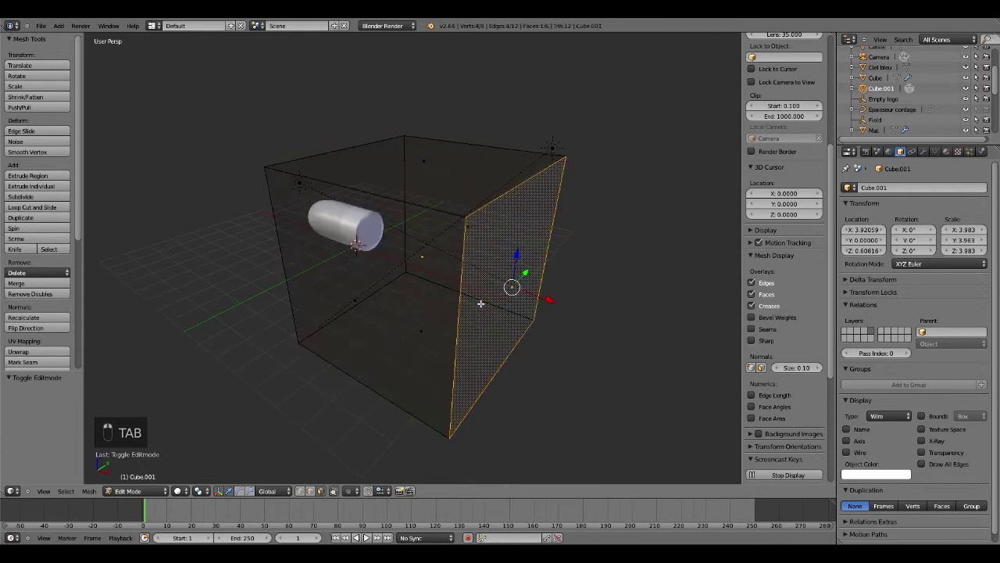
key("g")
key("x")
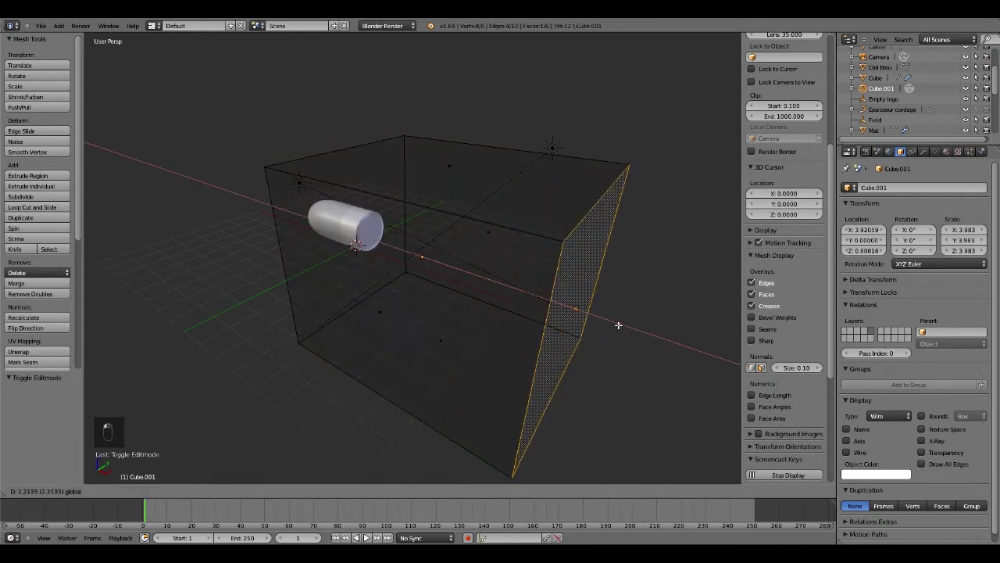
Move the selected end face of the wireframe box 1.5 units along X and return to Object Mode.
key("1")
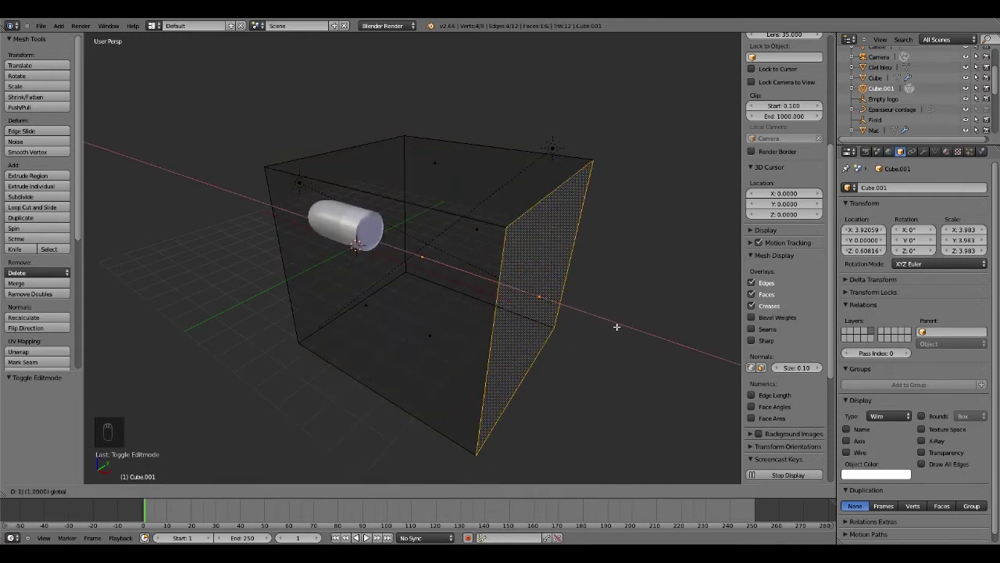
key("period")
key("5")
key("Return")
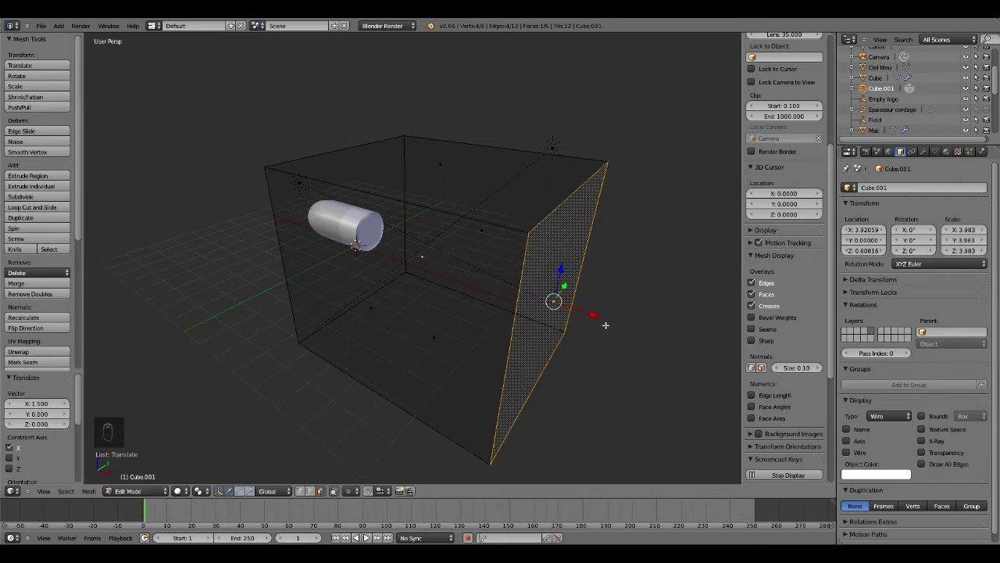
key("KP_1")
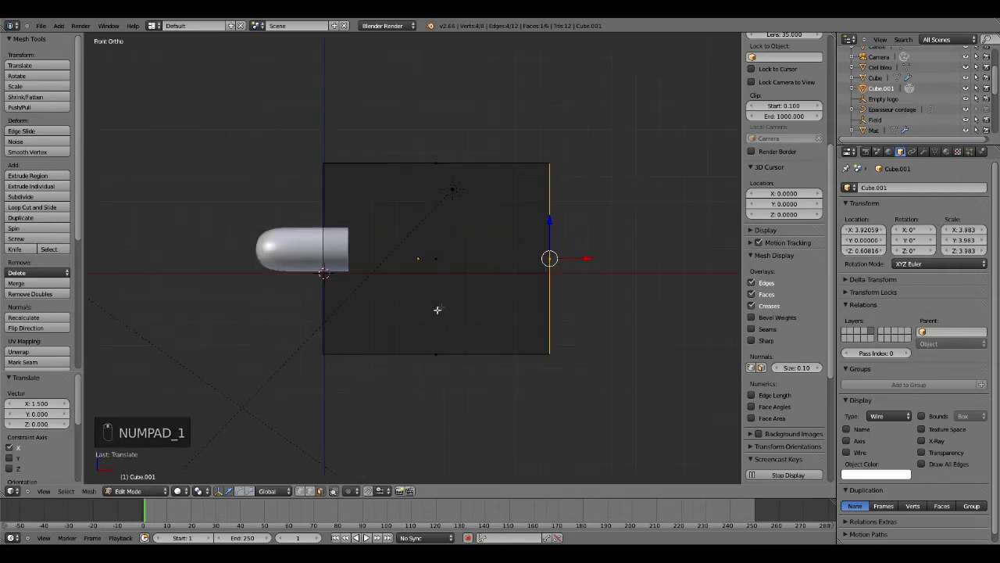
middle_click_drag(525, 257, 459, 243)
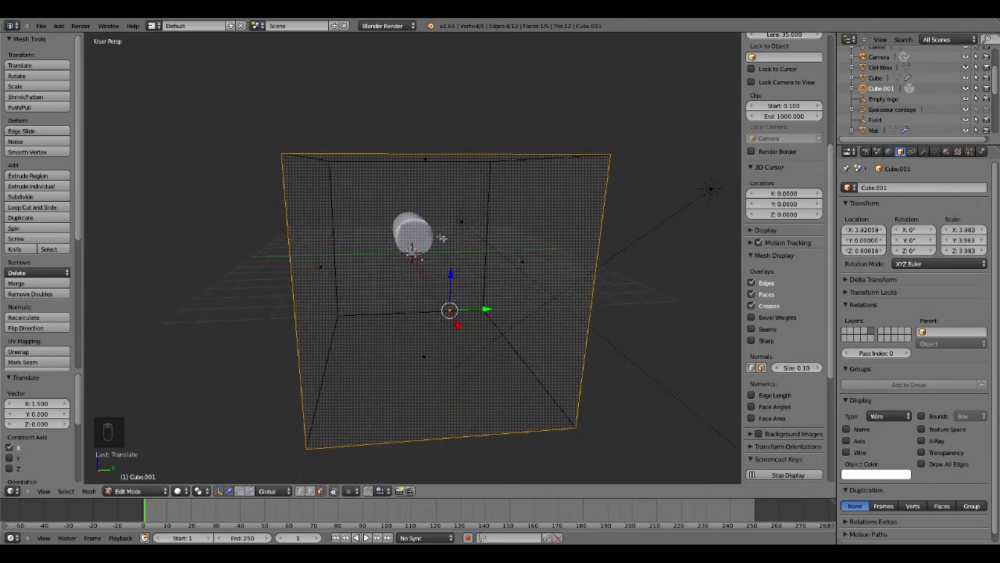
middle_click_drag(404, 205, 497, 235)
key("Tab")
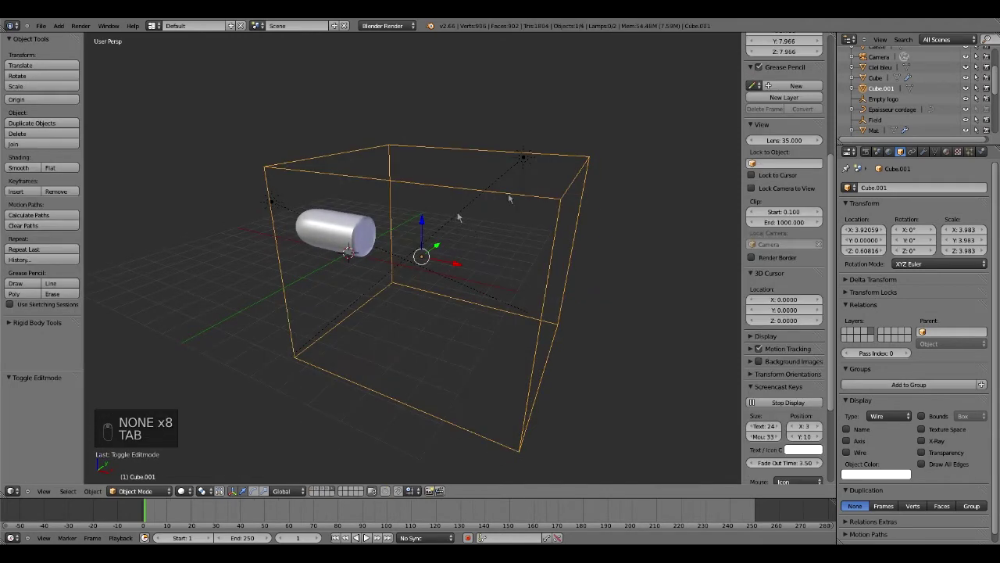
Rename the wireframe box object as Domaine.
left_click(894, 187)
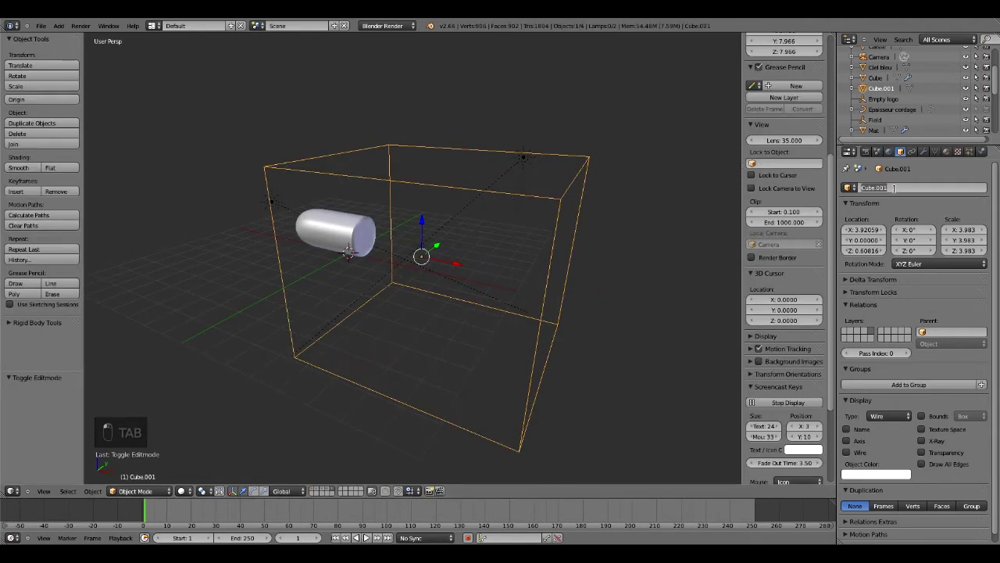
type("cadre")
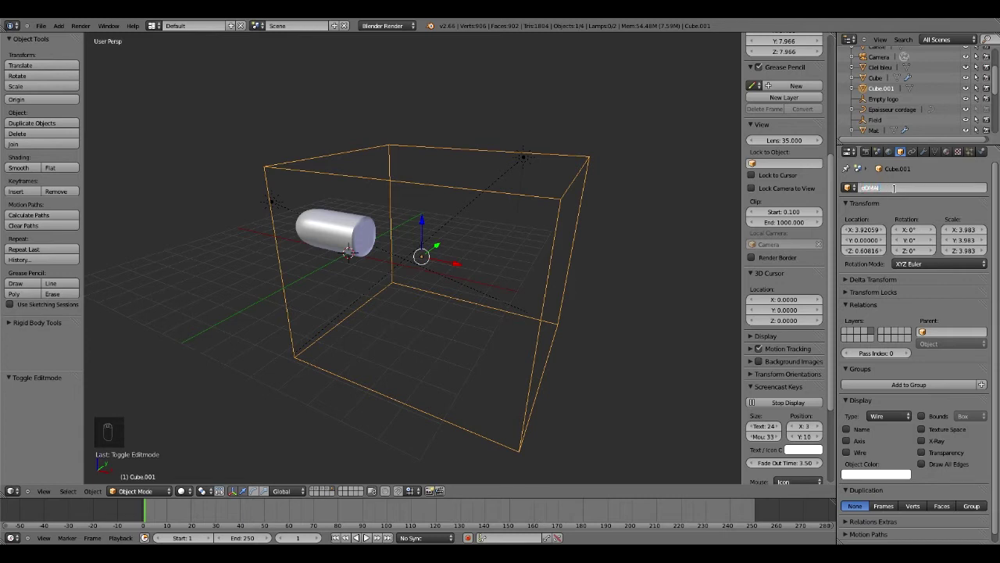
key("BackSpace")
key("BackSpace")
key("BackSpace")
key("BackSpace")
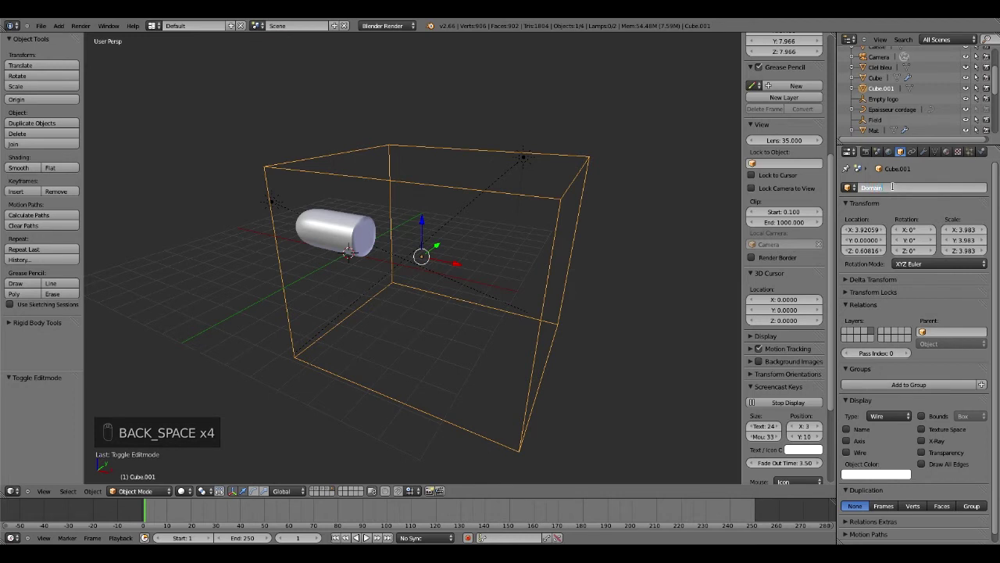
left_click(946, 179)
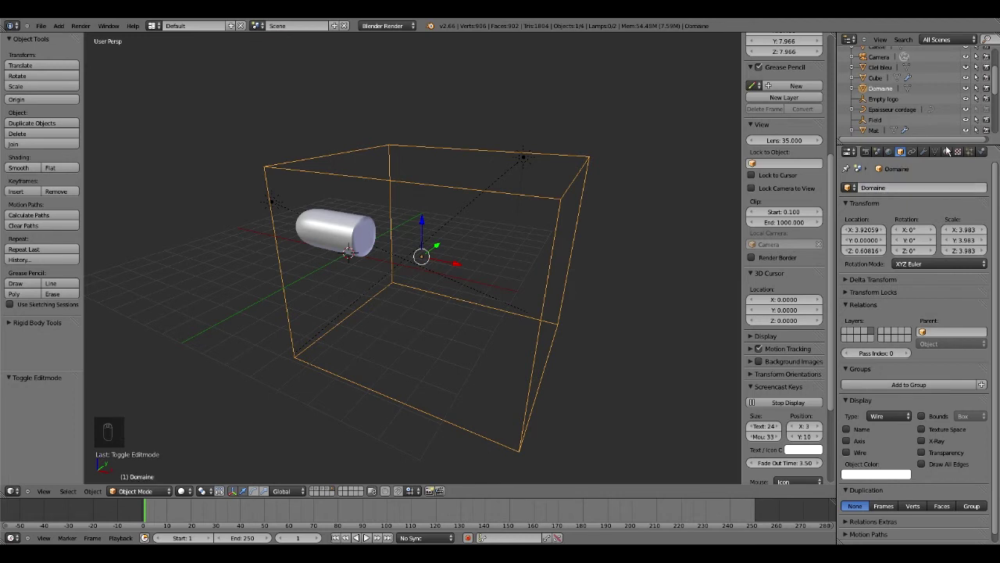
Enable smoke physics on the box and set its smoke type to Domain.
left_click(981, 151)
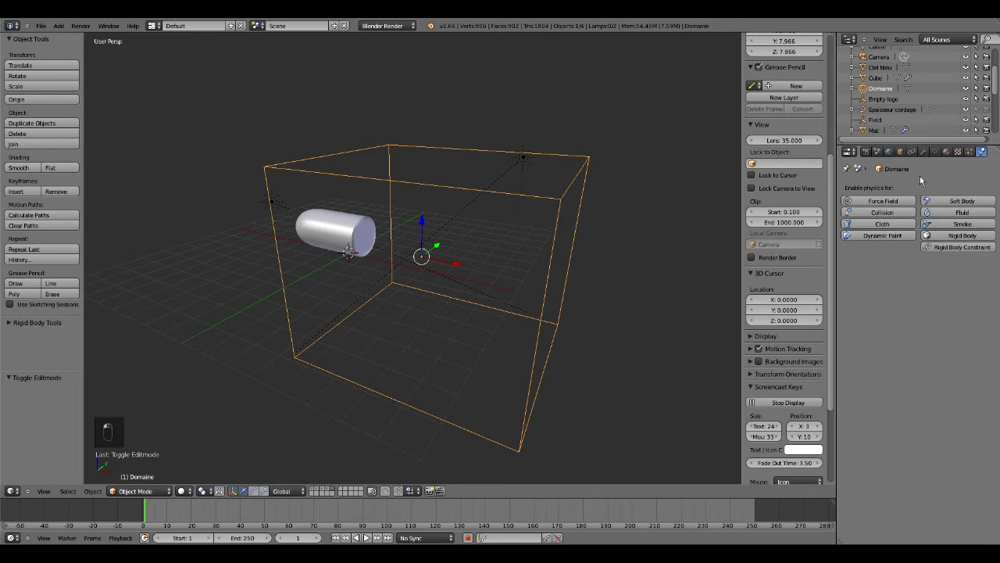
left_click(948, 226)
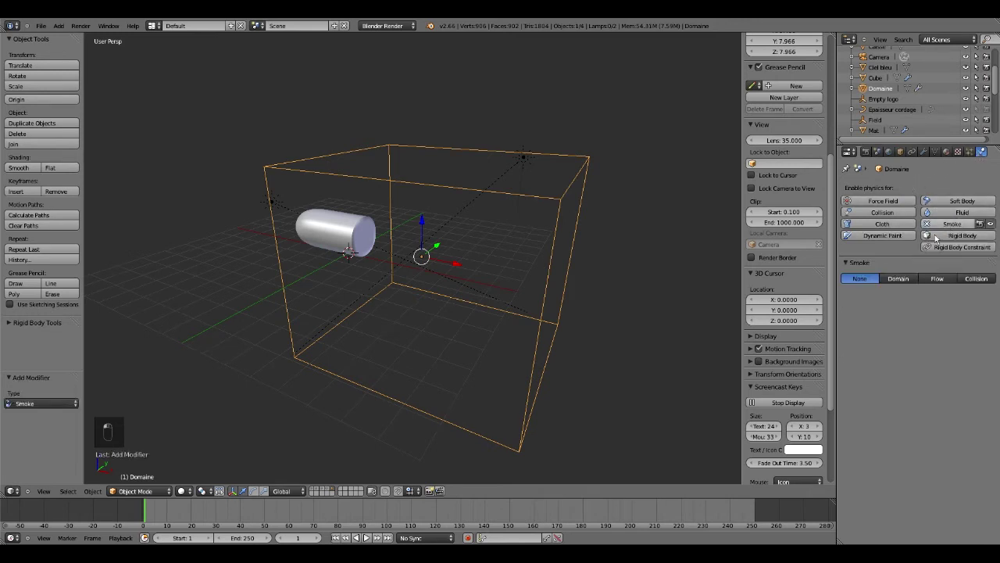
left_click(899, 279)
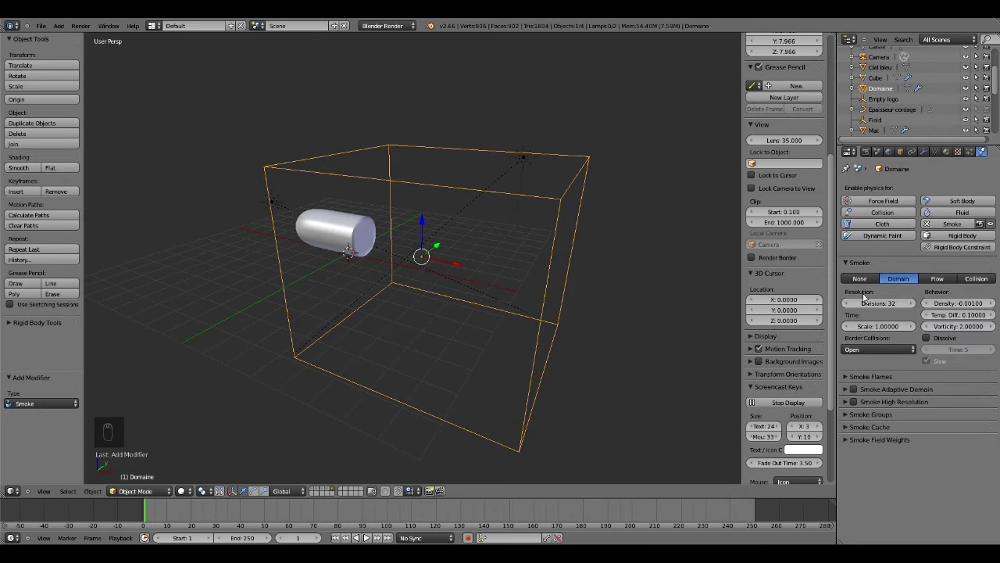
Enable Dissolve for the smoke domain and set the dissolve time to 25.
left_click(940, 338)
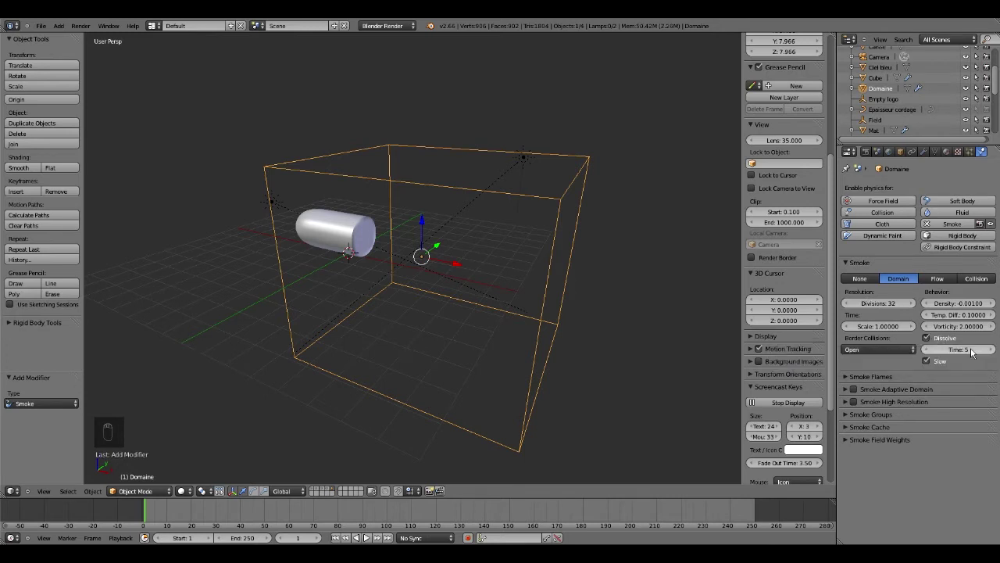
left_click(972, 352)
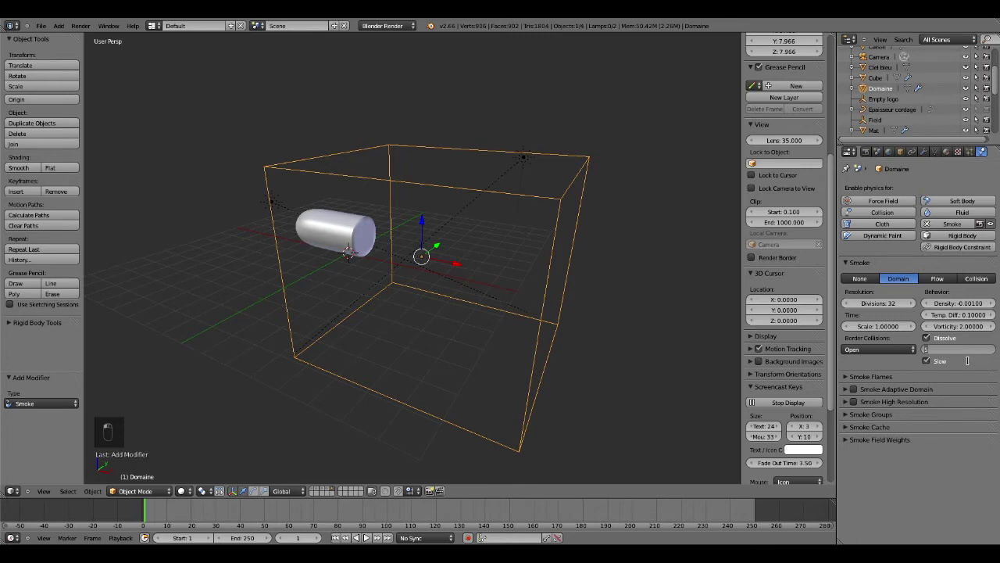
key("Return")
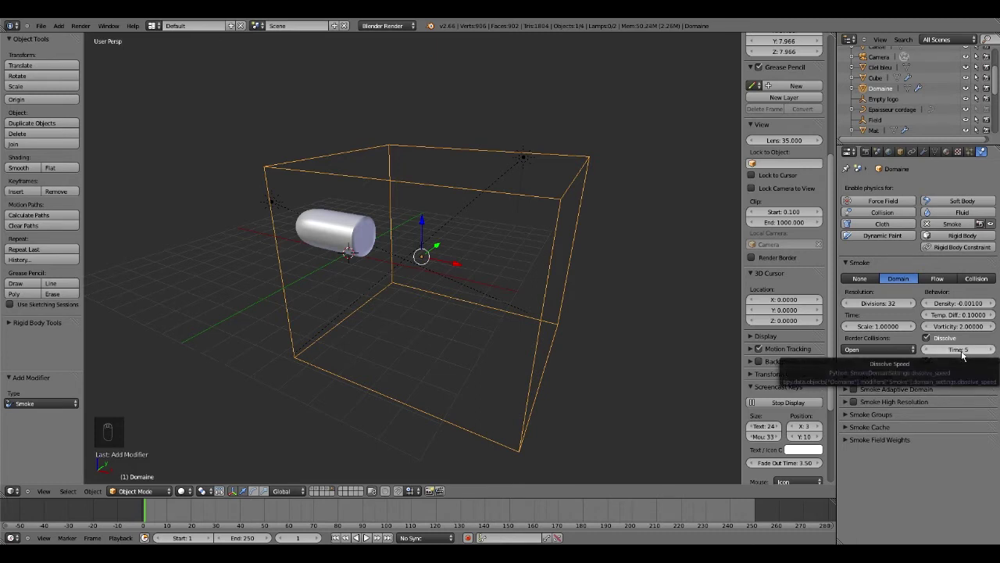
left_click(962, 353)
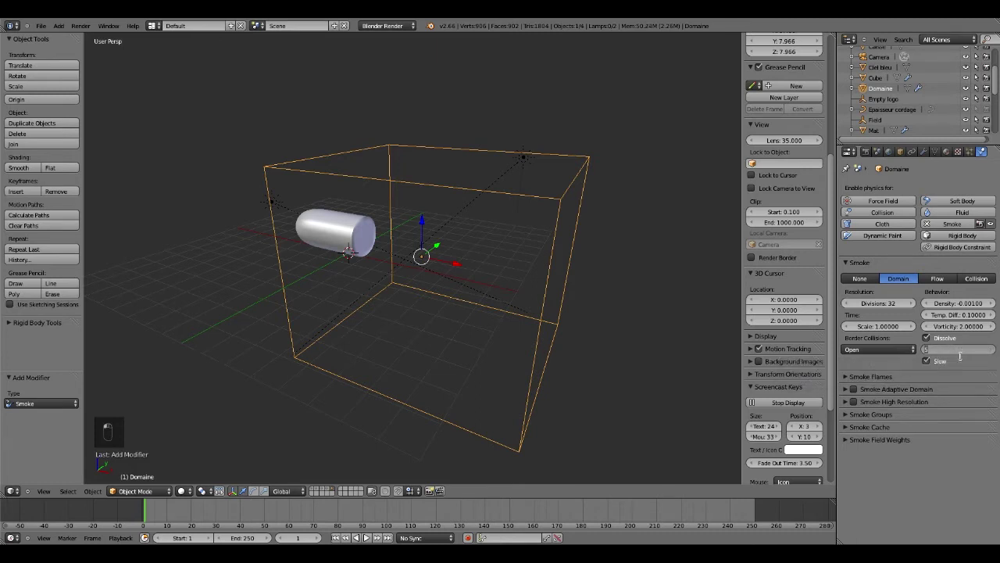
type("25")
key("Return")
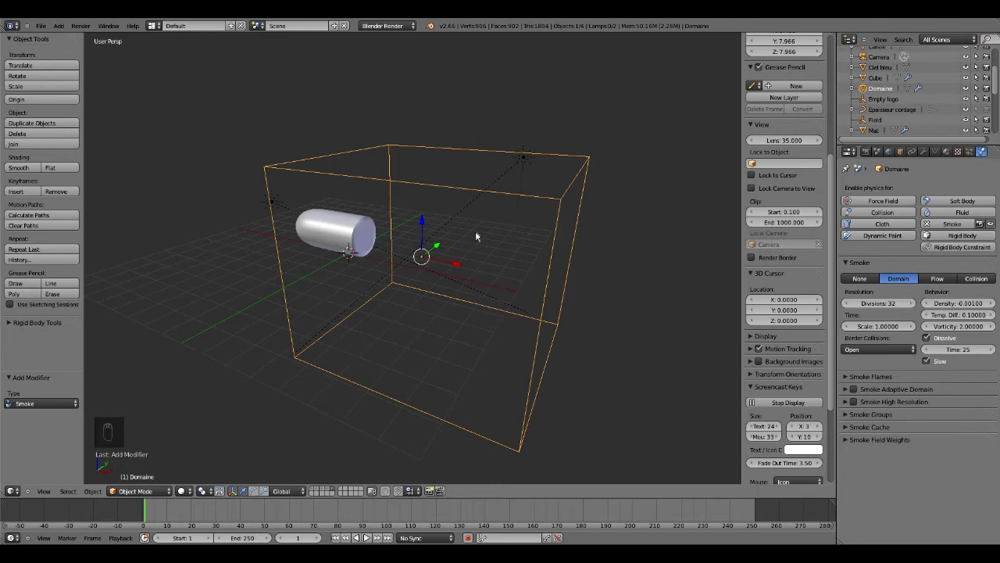
middle_click_drag(482, 222, 336, 252)
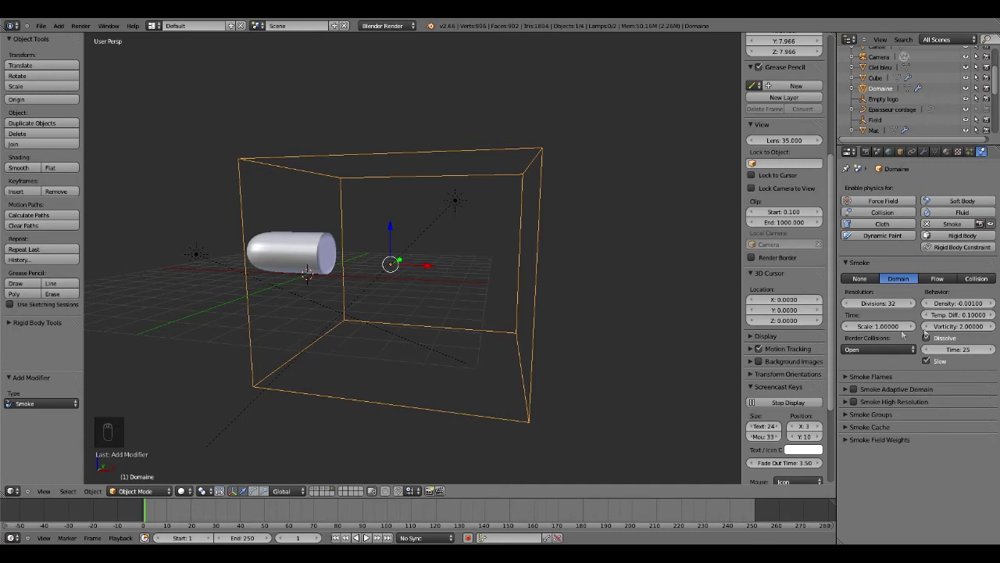
left_click(960, 348)
type("25")
key("Return")
Enable Smoke High Resolution for the domain.
left_click(847, 401)
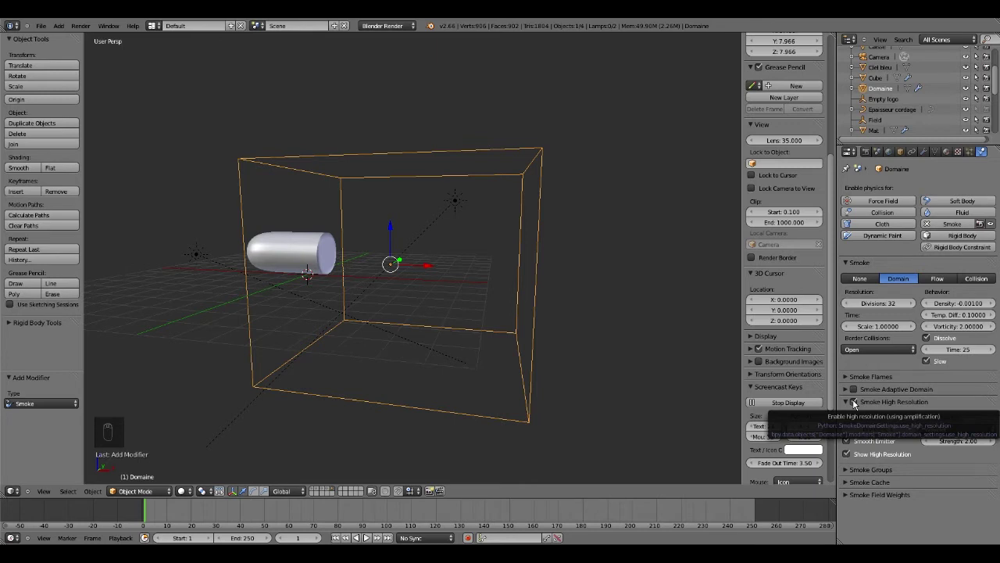
left_click(854, 402)
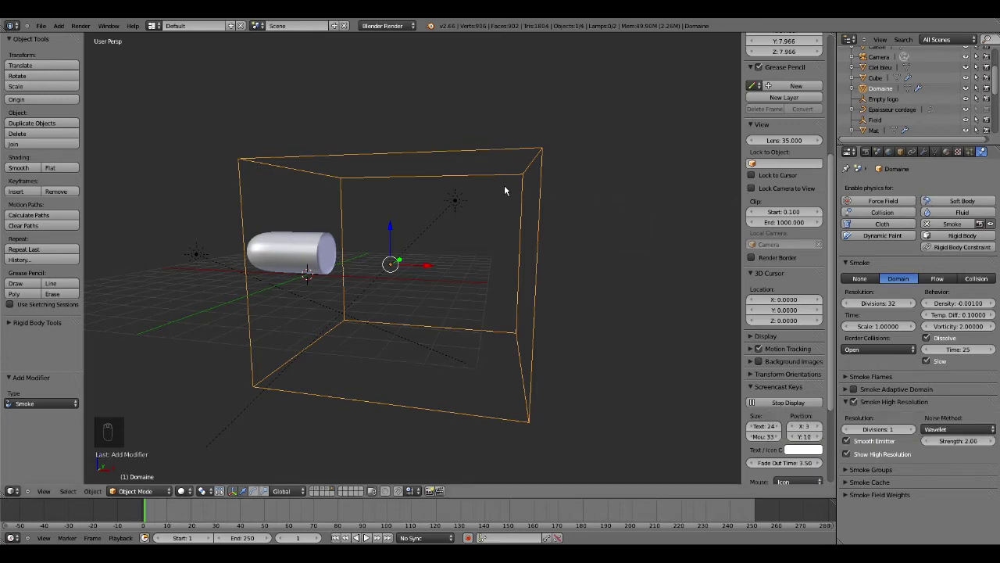
middle_click_drag(505, 190, 505, 225)
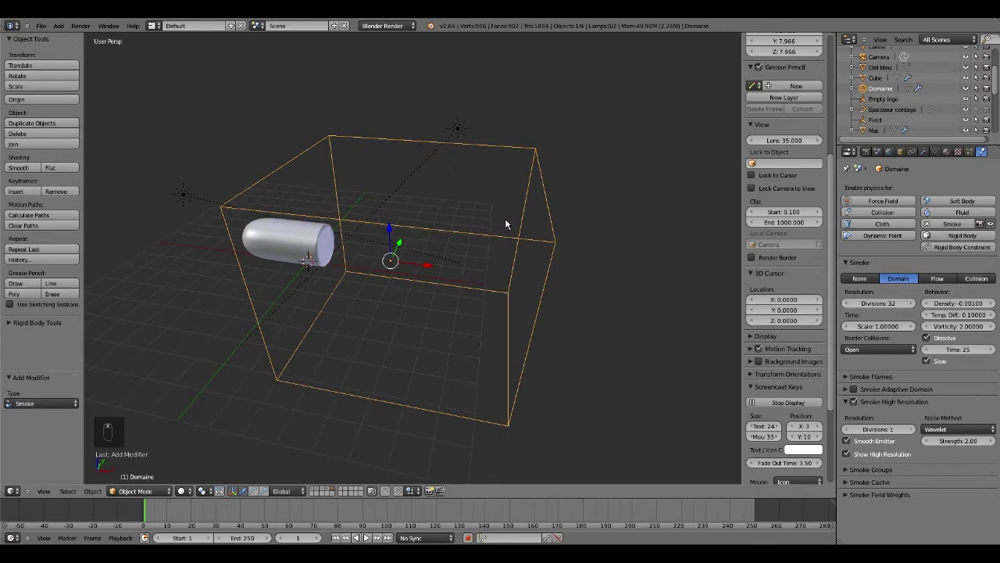
middle_click_drag(504, 224, 512, 223)
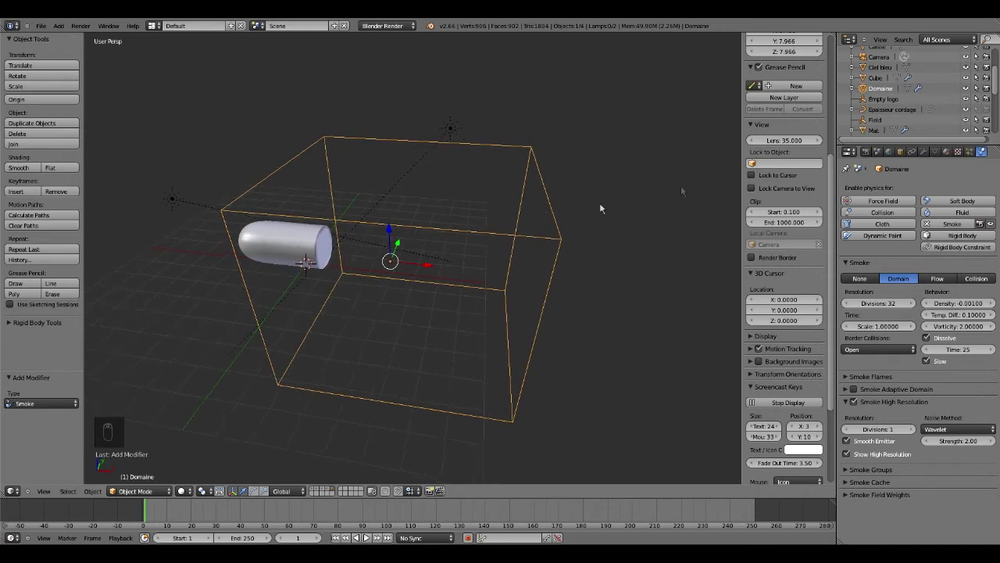
Lock the camera to the view, frame the capsule and domain box from the side, and test-render the frame.
left_click(946, 153)
key("KP_0")
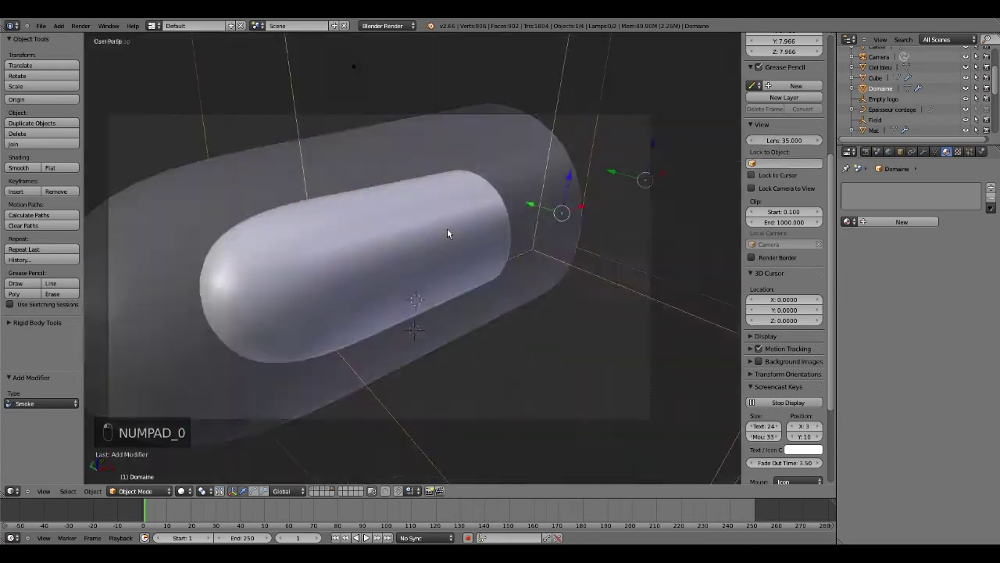
scroll(452, 248, "down", 2)
scroll(452, 248, "up", 1)
left_click(751, 189)
scroll(532, 239, "down", 5)
middle_click_drag(529, 241, 480, 225)
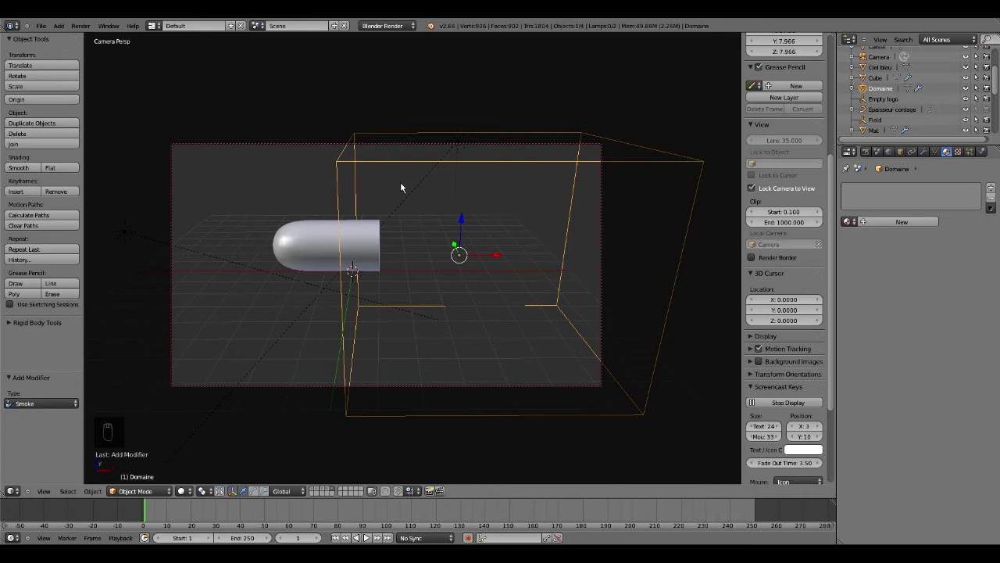
key("F12")
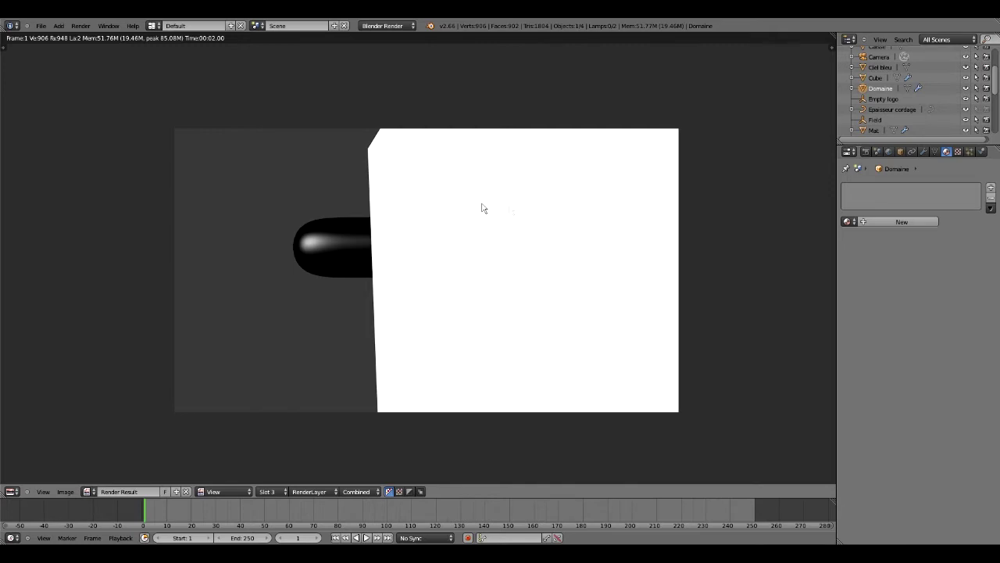
key("Escape")
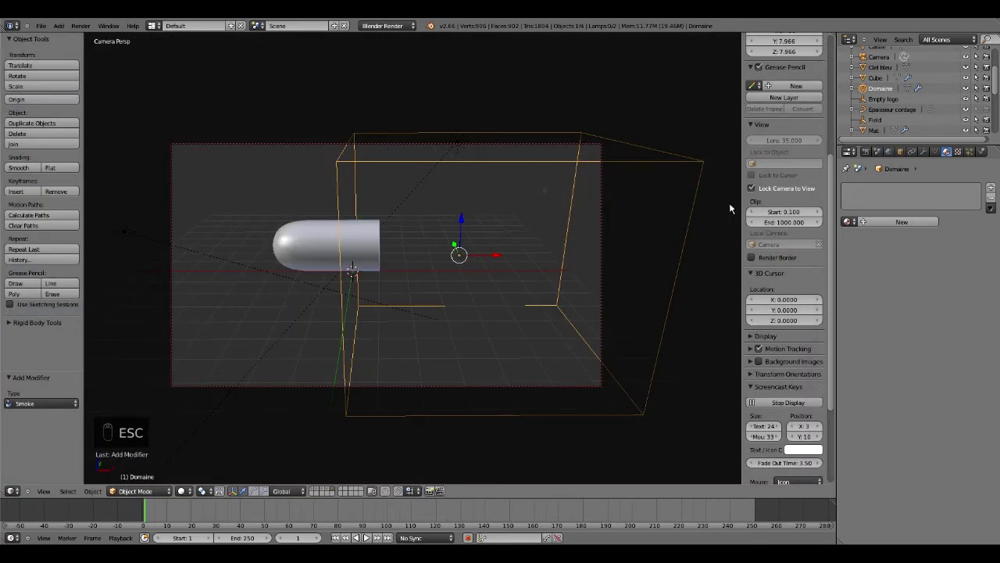
Add a new material named Domaine to the box and set its type to Volume.
left_click(897, 221)
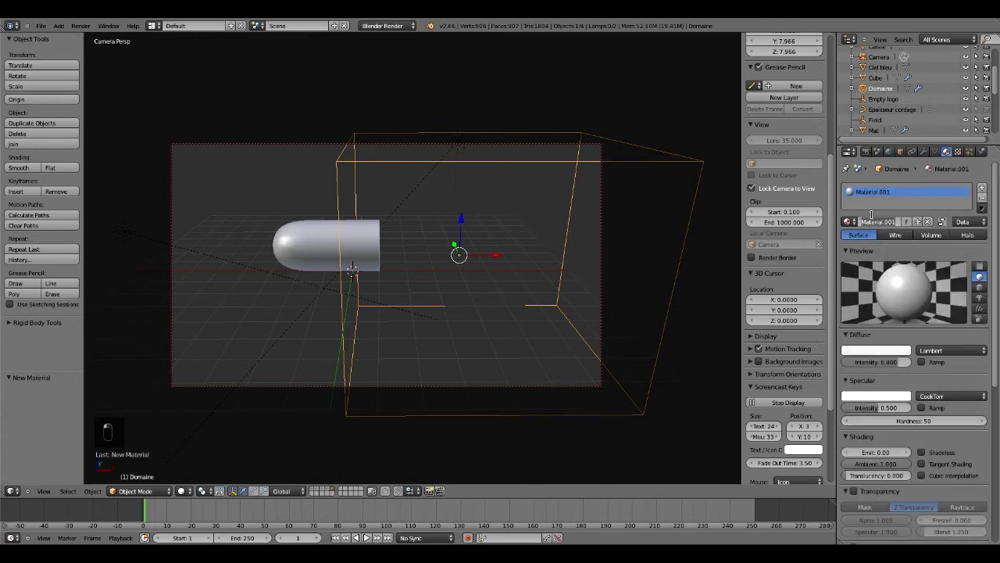
left_click(871, 218)
type("Domaine")
left_click(936, 236)
left_click(935, 236)
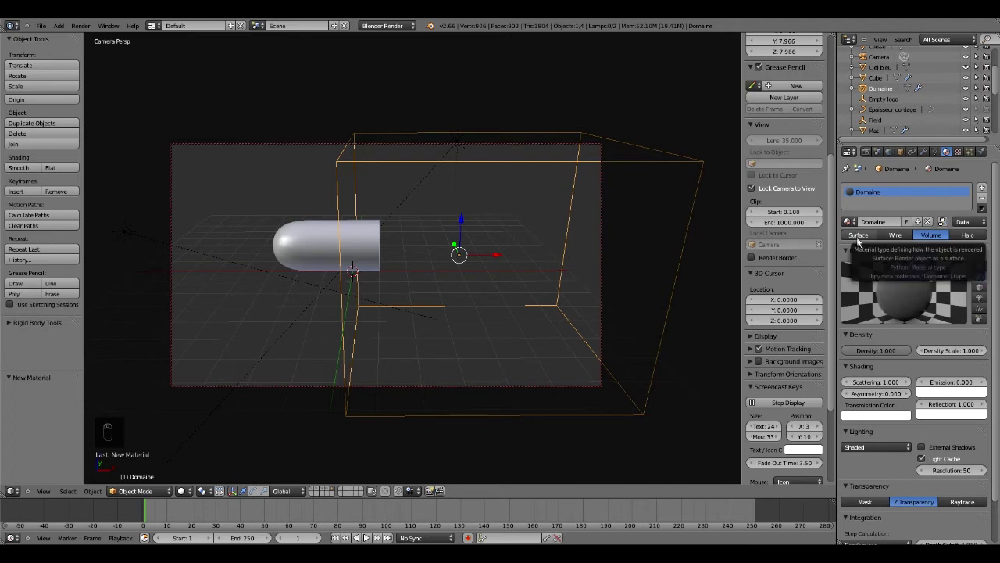
Set the volume material's density to 0 and test-render the scene.
left_click_drag(886, 353, 804, 350)
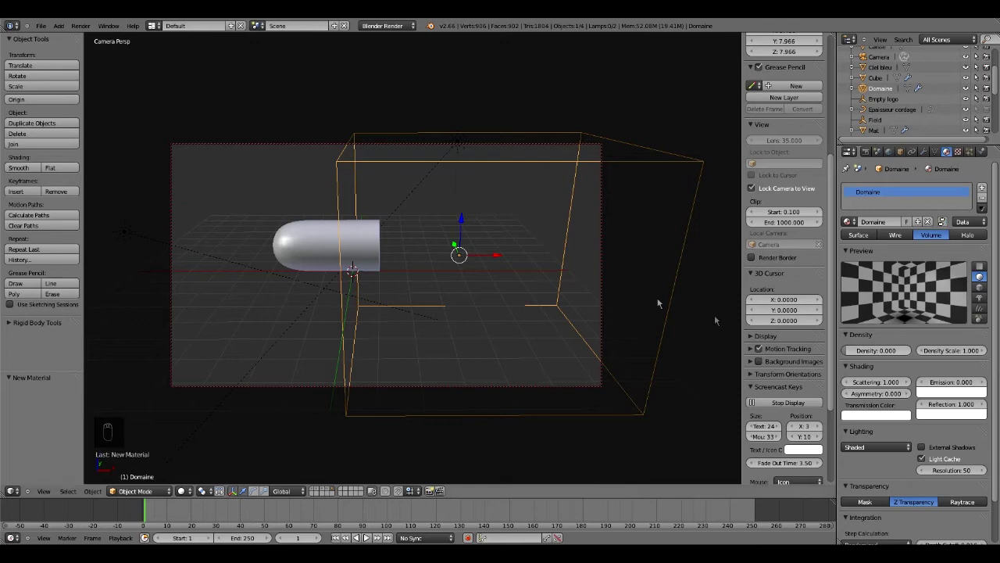
key("F12")
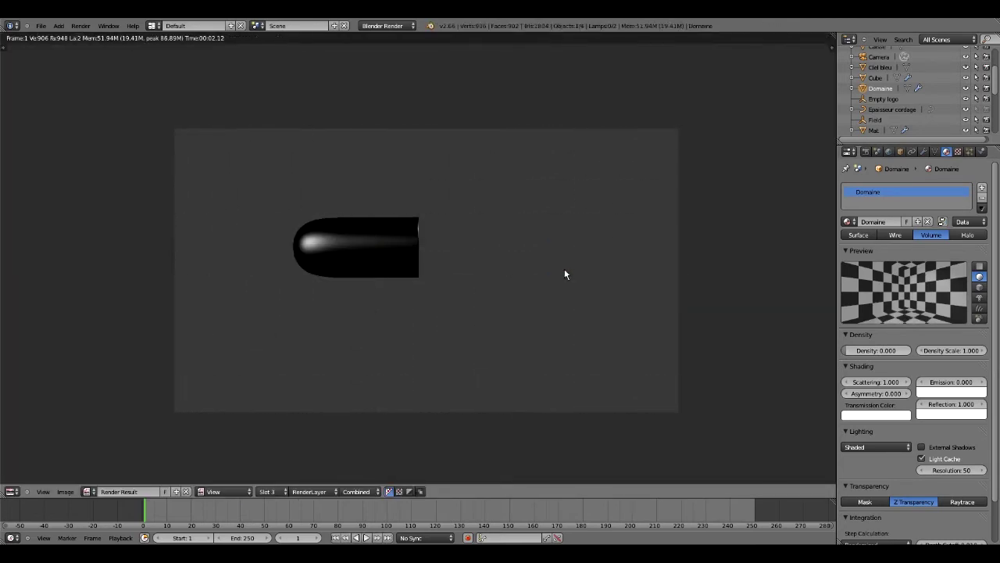
key("Escape")
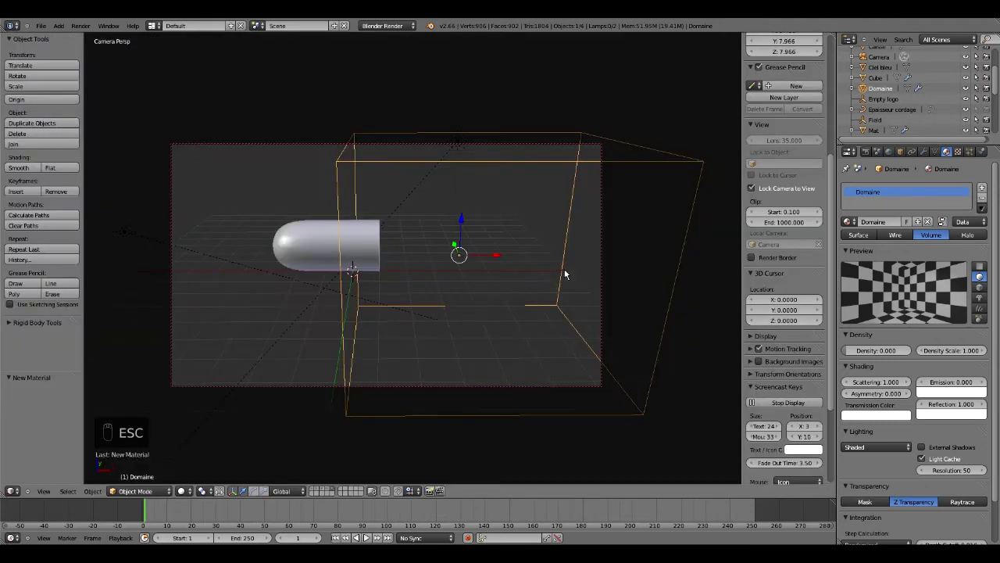
Set the volume material's density scale to 8 and its scattering to 15.
left_click(942, 351)
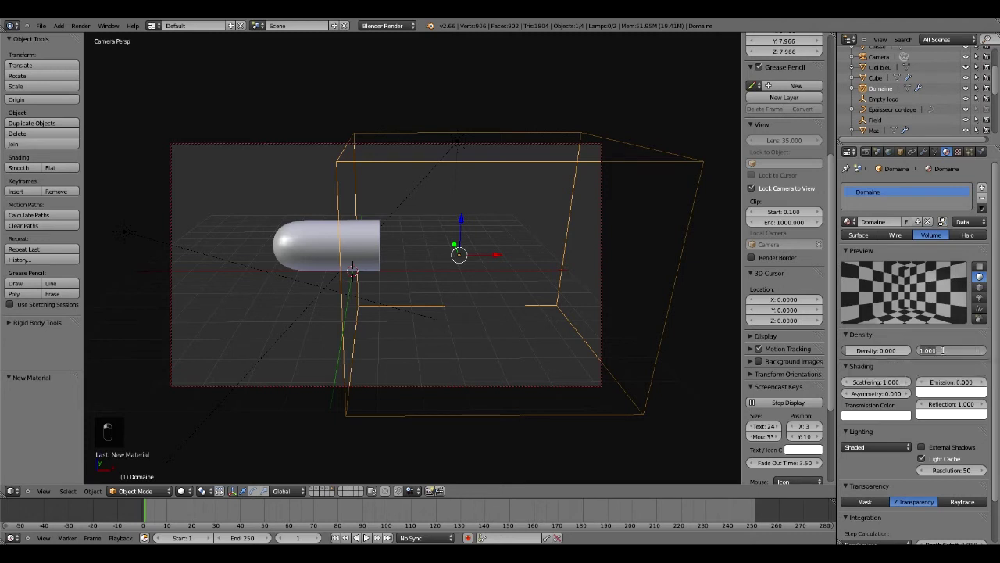
type("8")
key("Return")
left_click(872, 382)
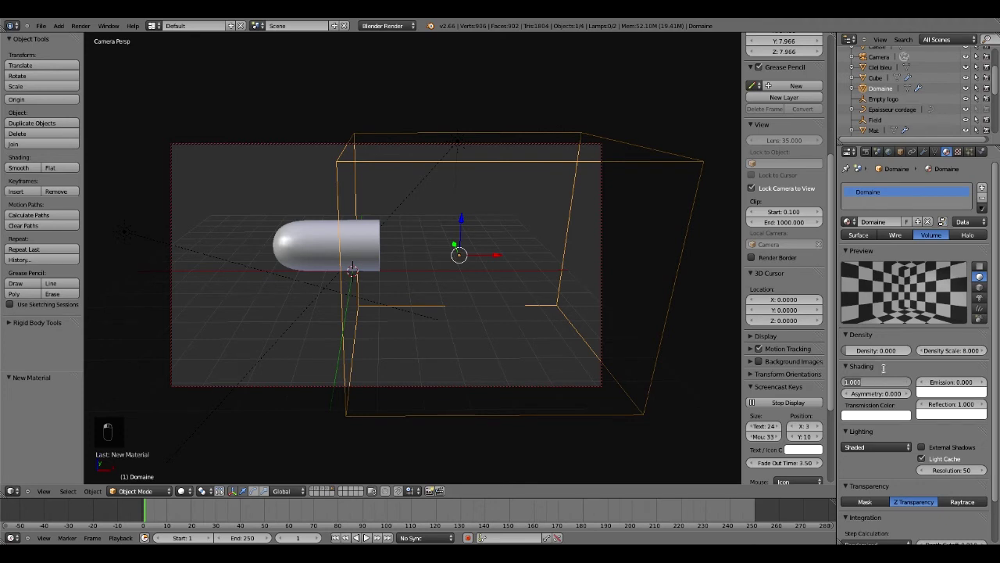
type("15")
key("Return")
Set the volume material's emission to 1 and its reflection to 3.
left_click(951, 382)
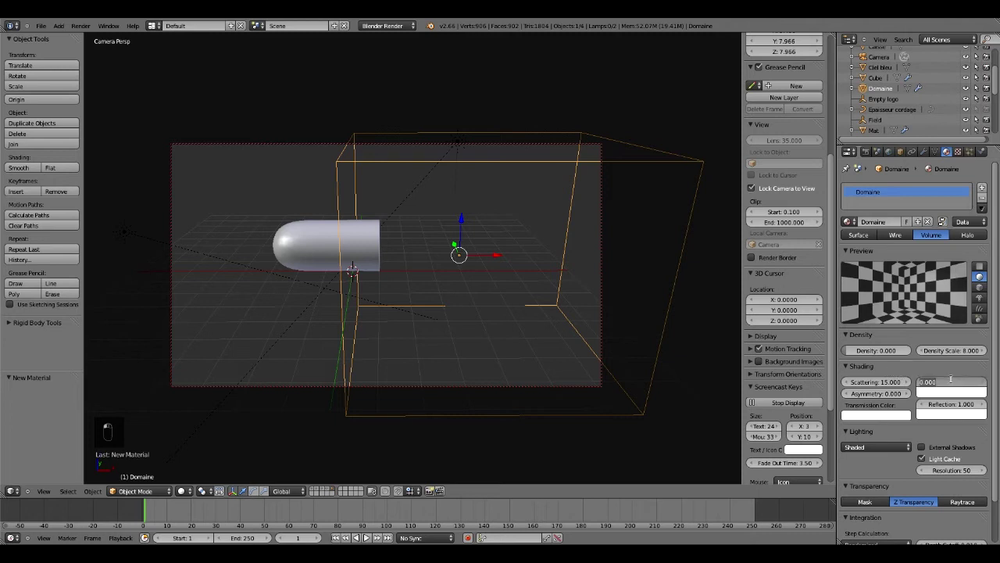
type("1")
key("Return")
left_click(947, 405)
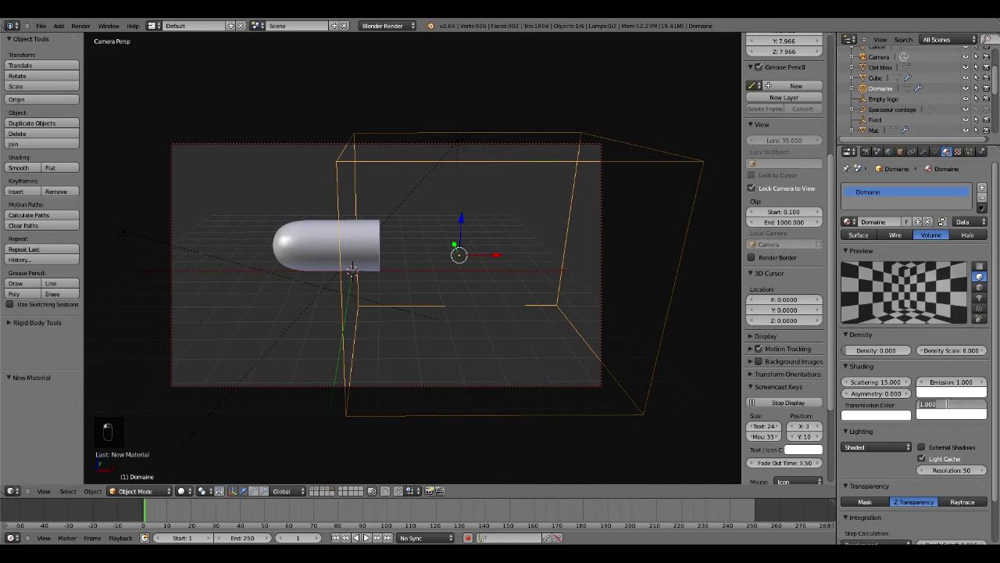
type("3")
key("Return")
left_click(944, 393)
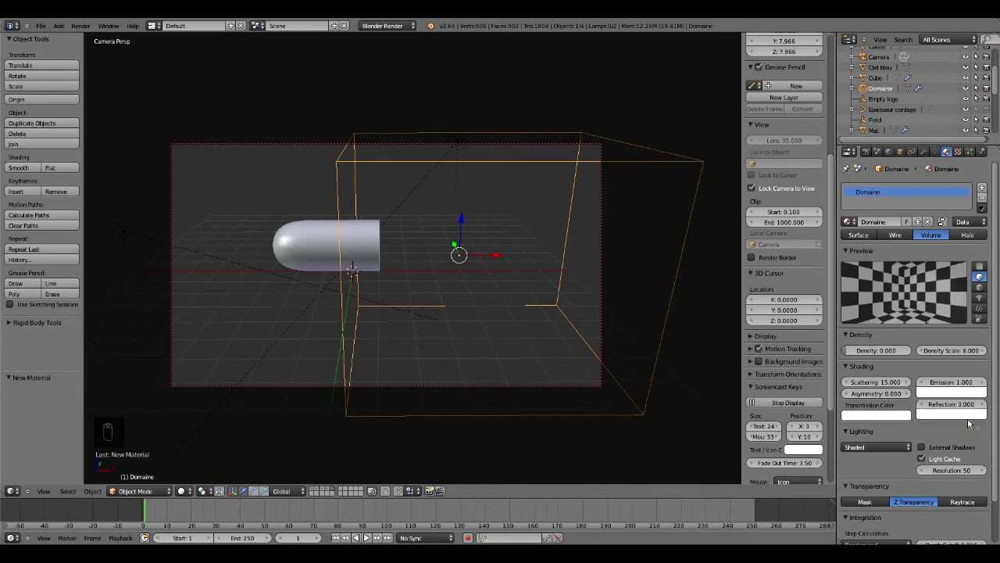
left_click(888, 417)
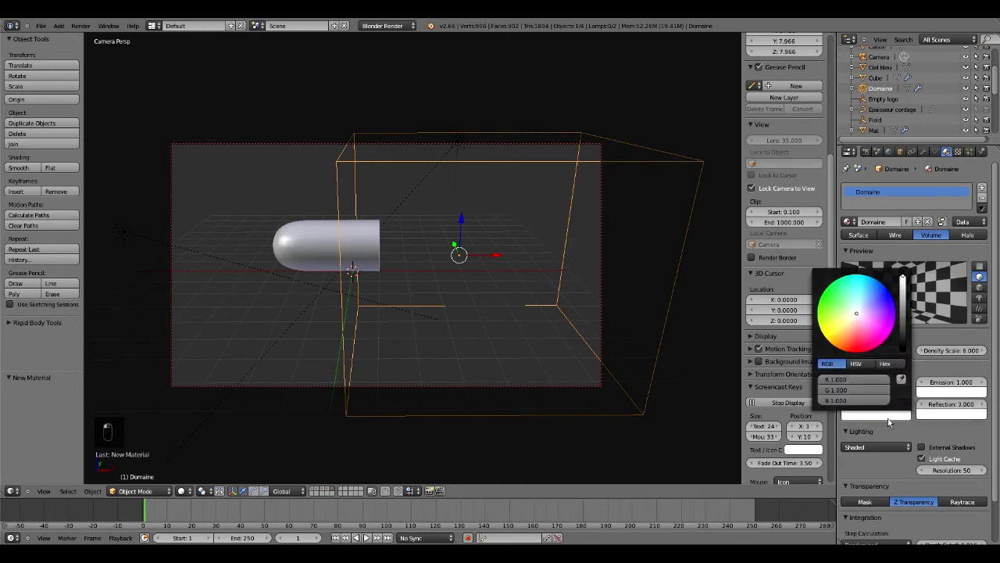
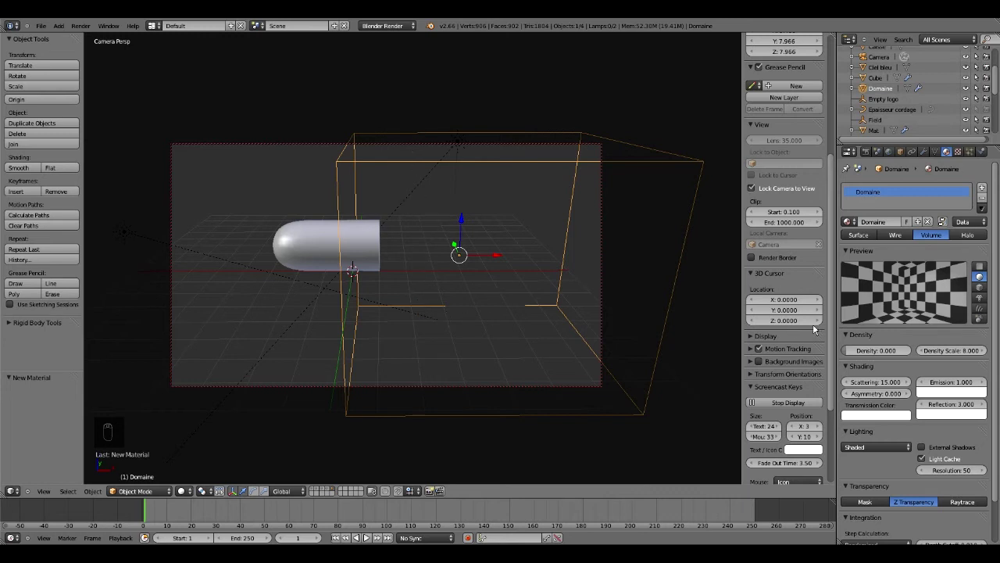
left_click(951, 414)
mouse_move(923, 298)
left_mouse_down()
mouse_move(932, 326)
mouse_move(934, 292)
left_mouse_up()
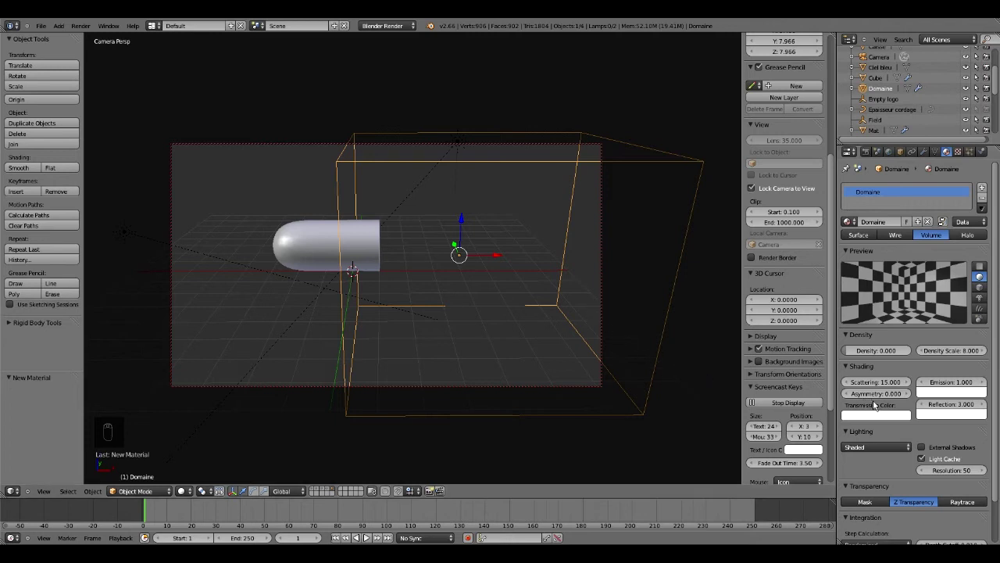
Set the volume material's integration step size to 0.1 and save the file.
scroll(883, 383, "down", 2)
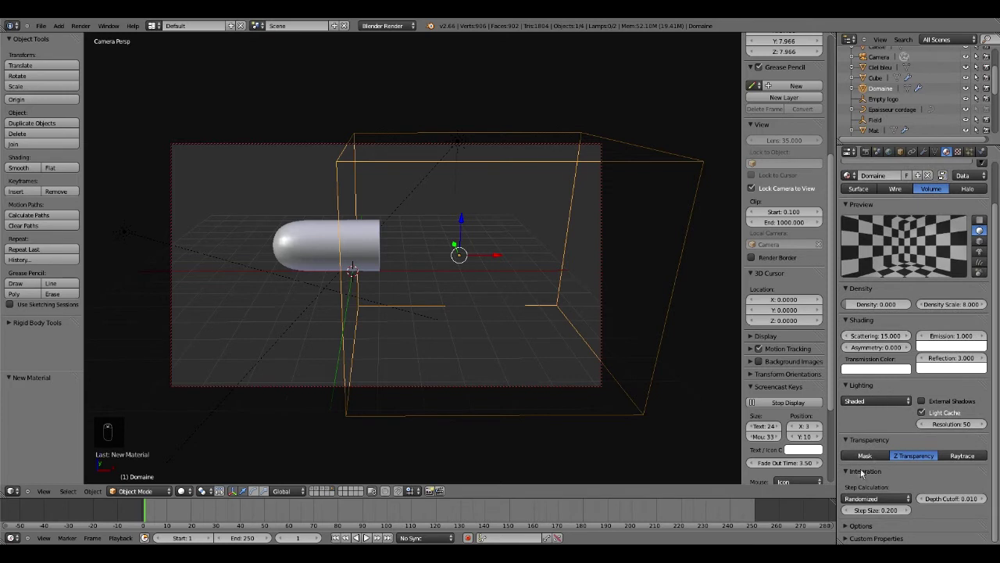
left_click(878, 510)
type("0.1")
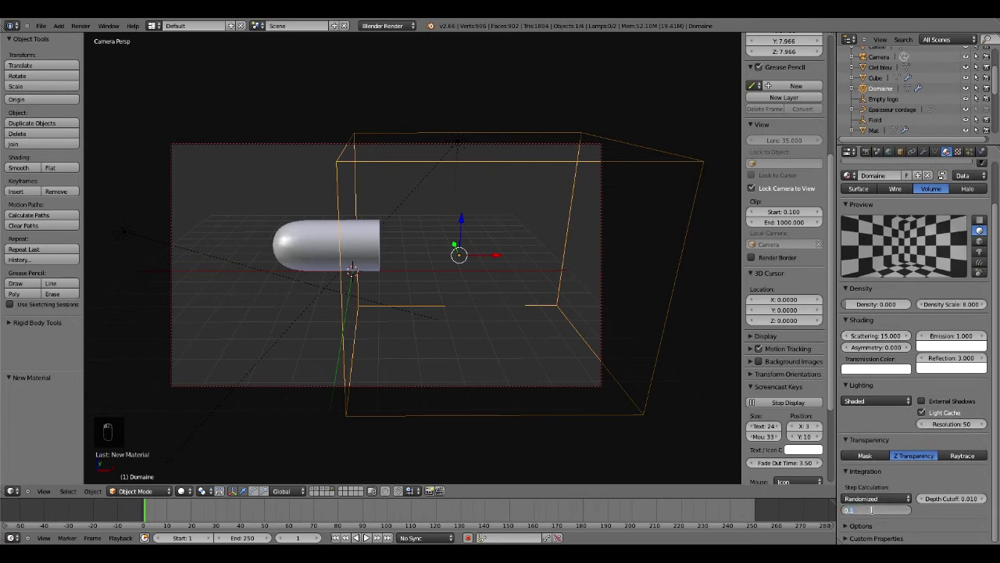
key("Return")
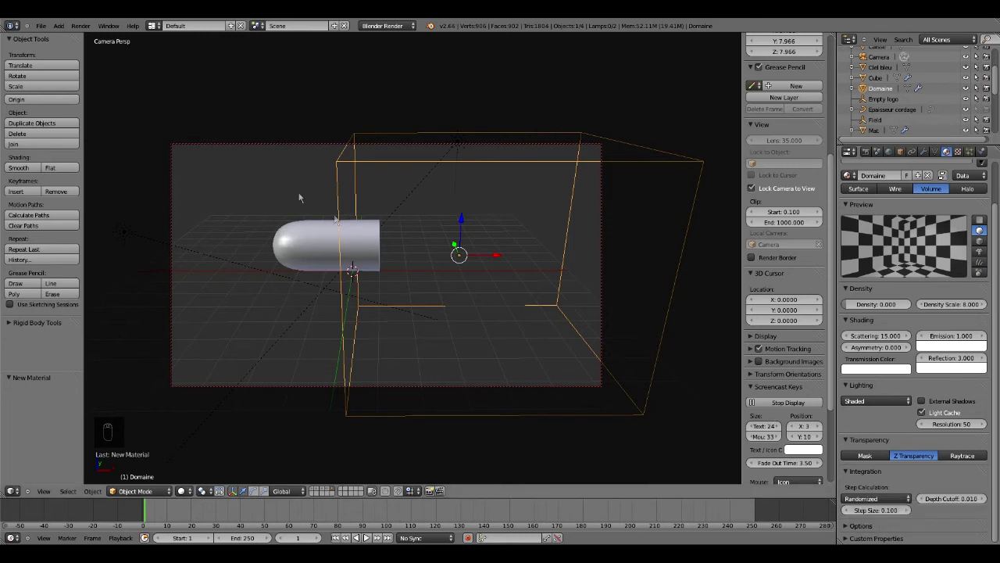
left_click(41, 26)
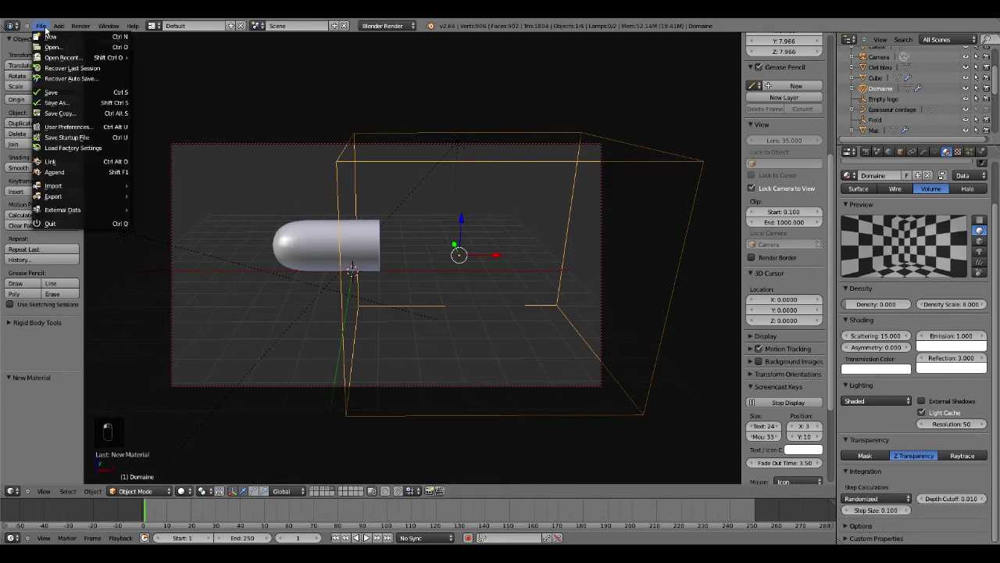
left_click(66, 93)
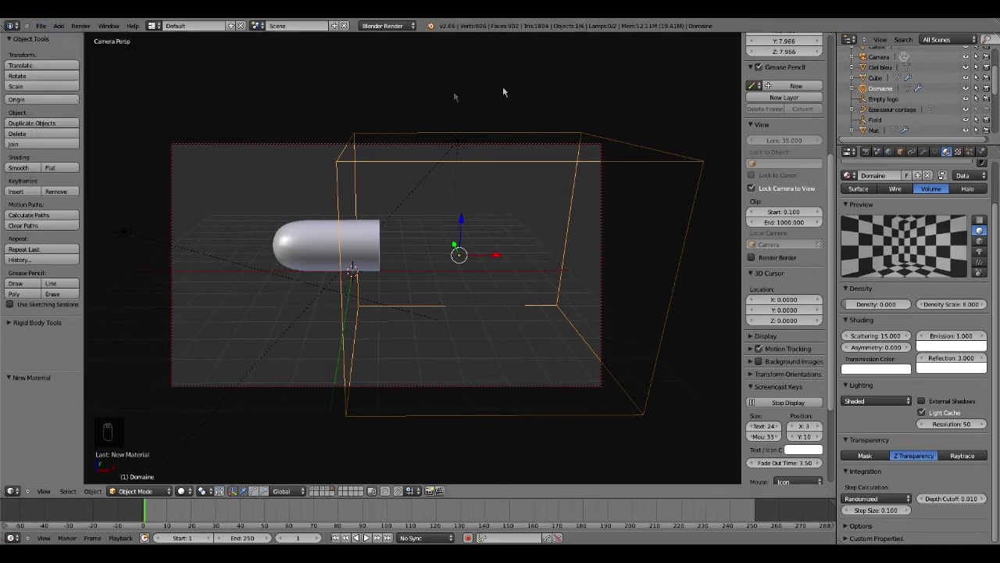
Add a new texture to the Domaine material and set its type to Voxel Data.
left_click(957, 151)
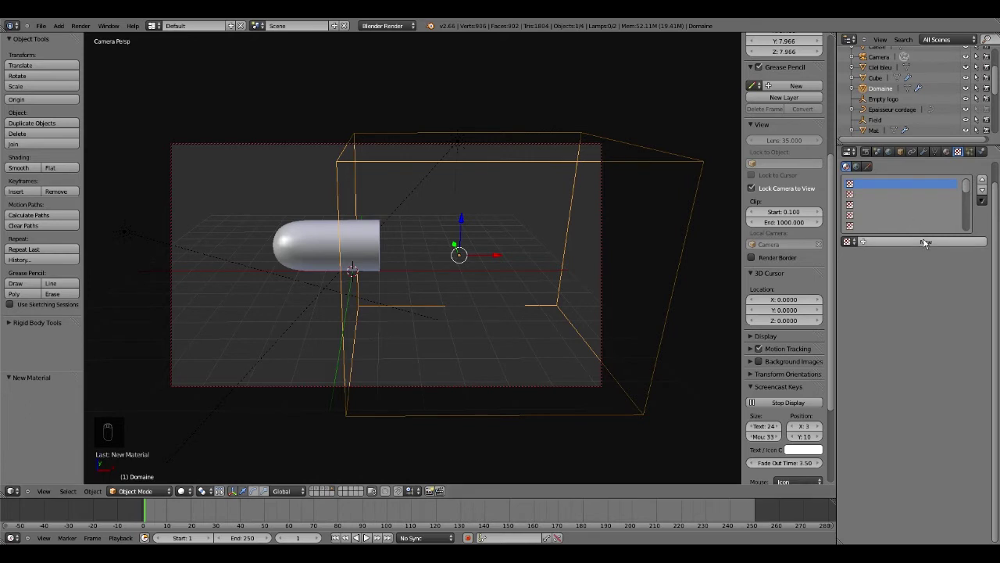
left_click(900, 242)
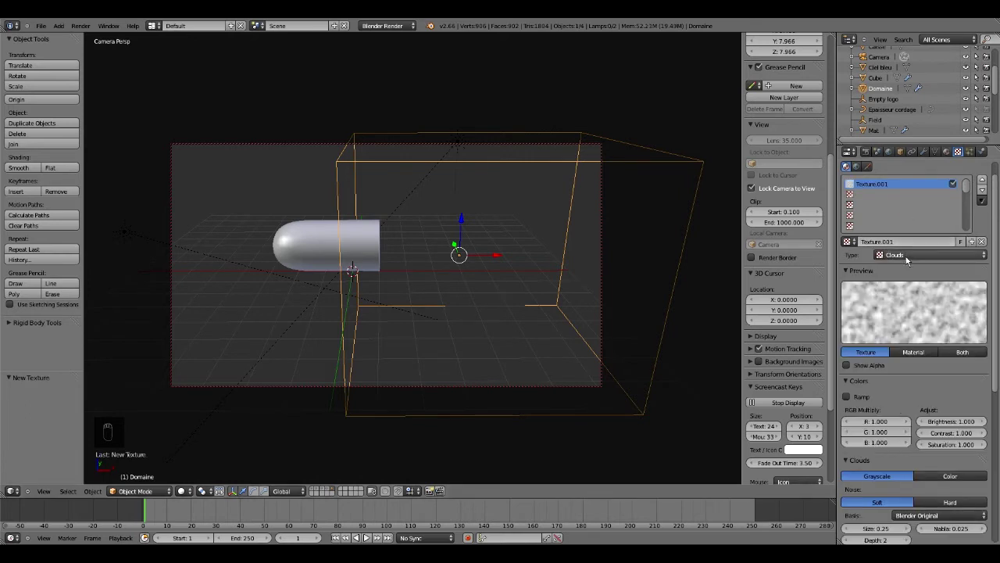
left_click(906, 256)
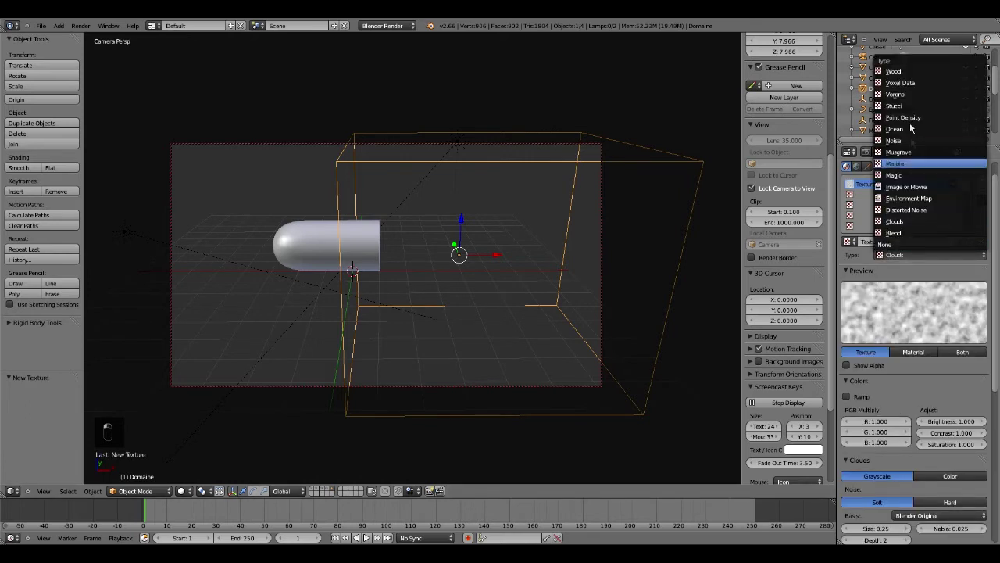
left_click(924, 83)
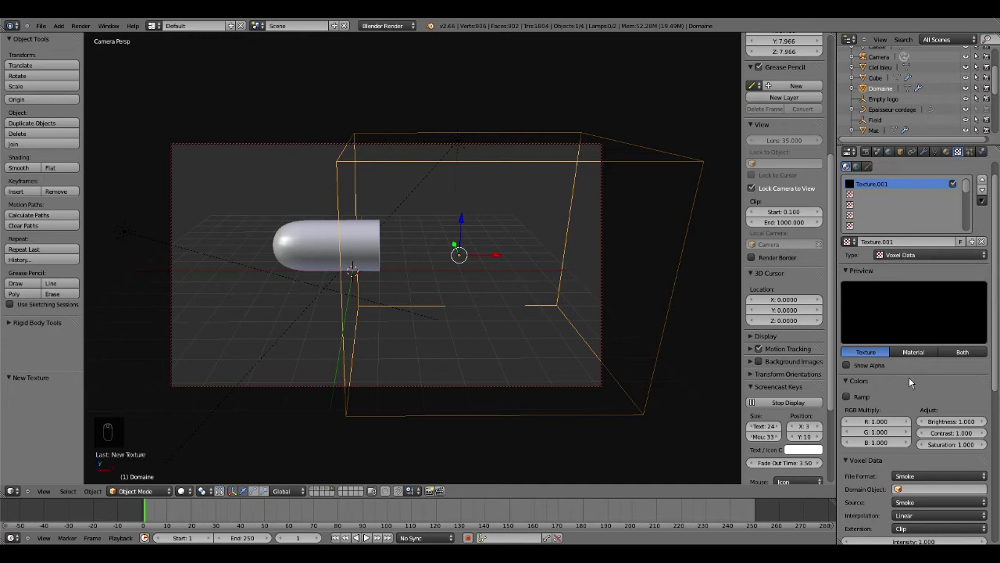
Choose Domaine as the voxel texture's domain object and enable the texture's influence on density.
scroll(909, 377, "down", 2)
left_click(914, 426)
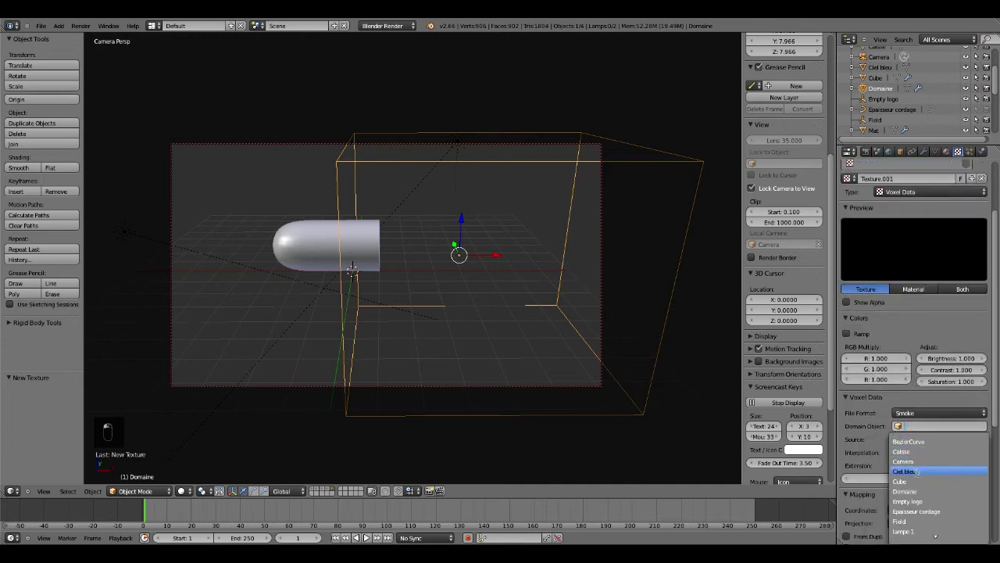
left_click(926, 493)
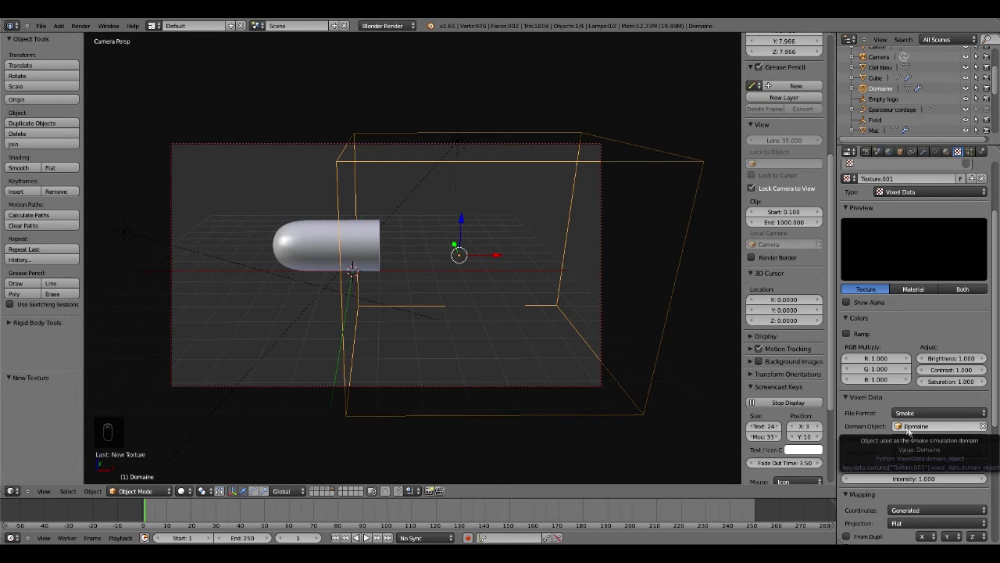
scroll(909, 429, "down", 6)
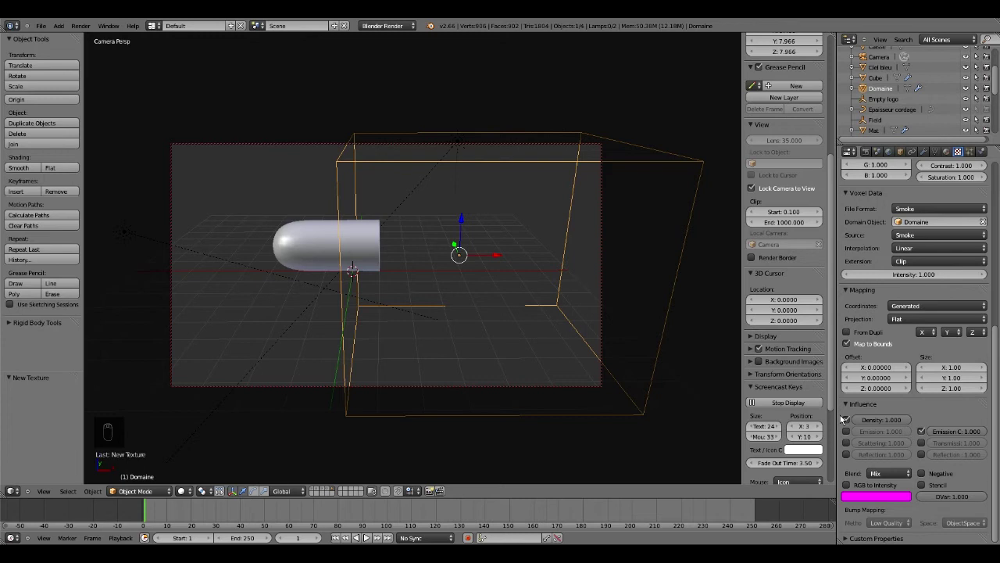
left_click(844, 419)
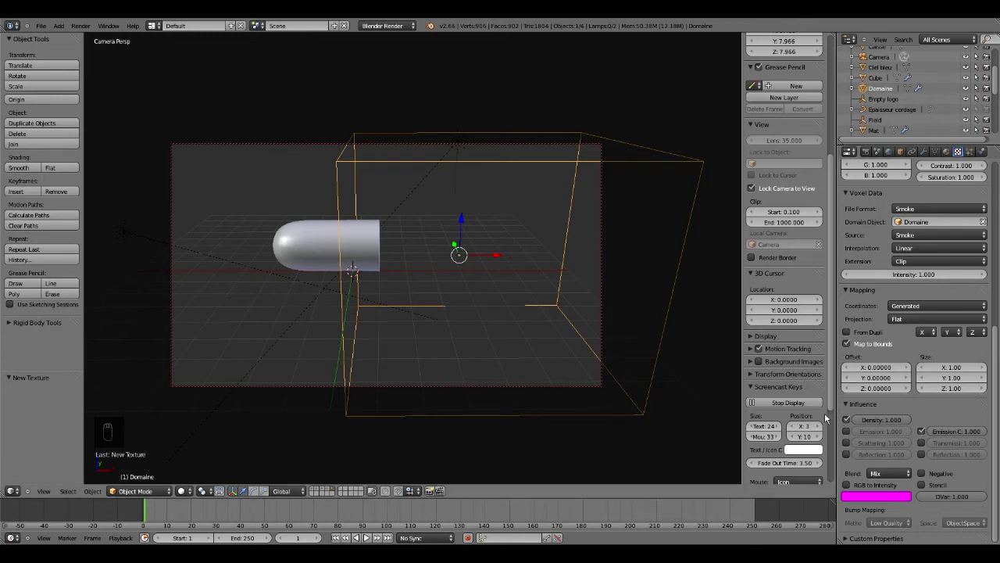
Unlock the camera from the view and snap the 3D cursor to the centre of the capsule's flat rear face.
right_click(359, 240)
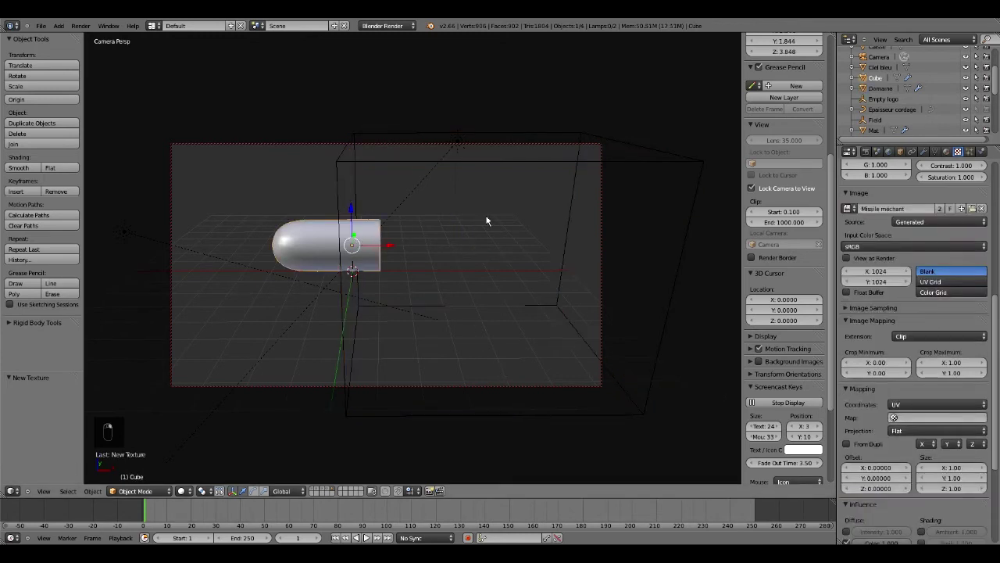
left_click(751, 189)
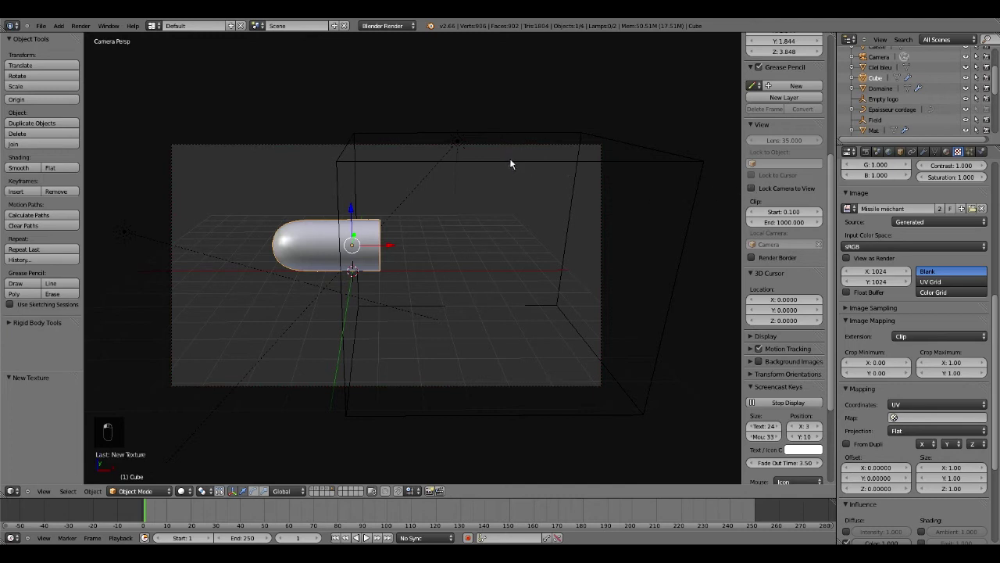
key("Tab")
middle_click_drag(380, 240, 377, 216)
scroll(361, 223, "up", 4)
right_click(384, 221)
key("shift+s")
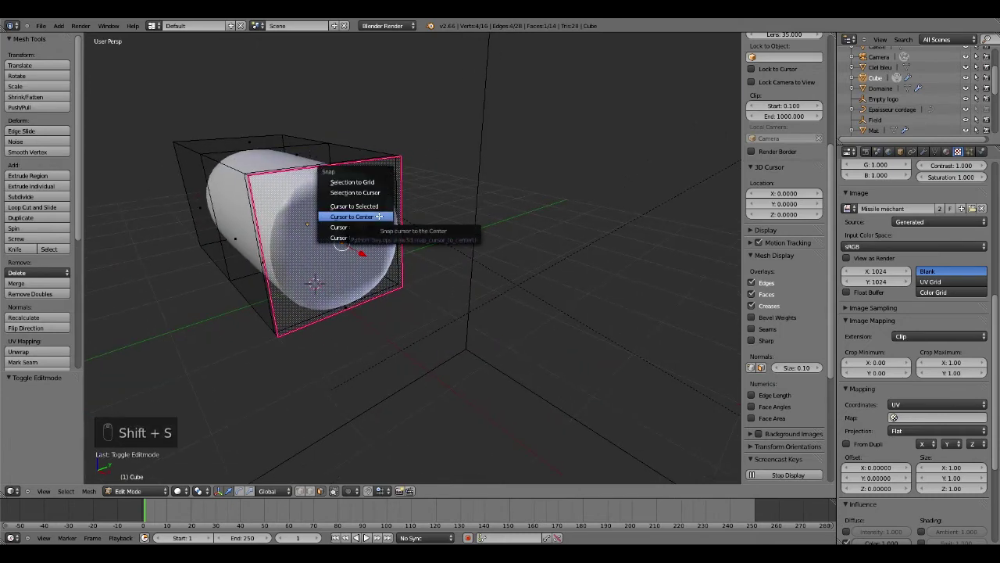
left_click(376, 206)
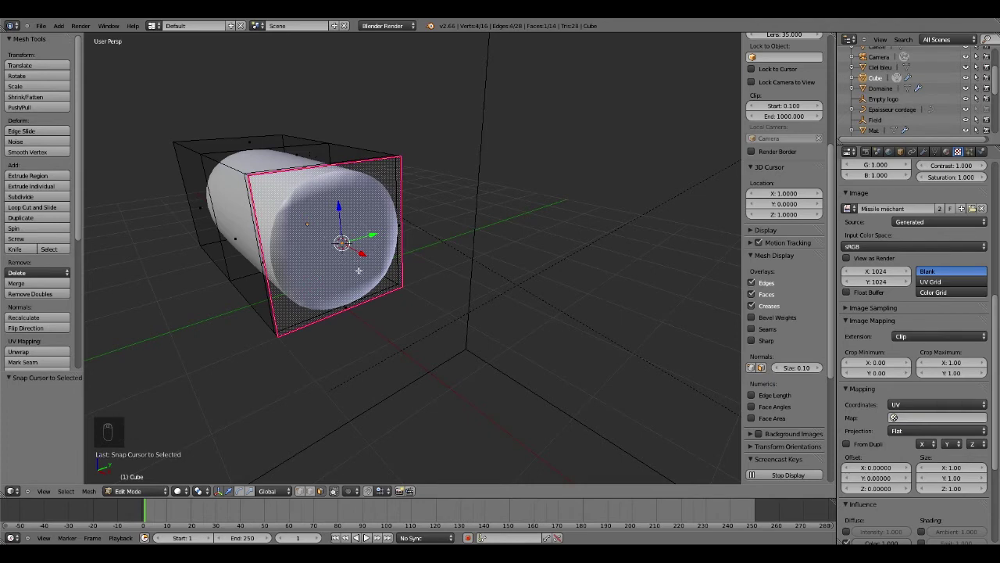
key("Tab")
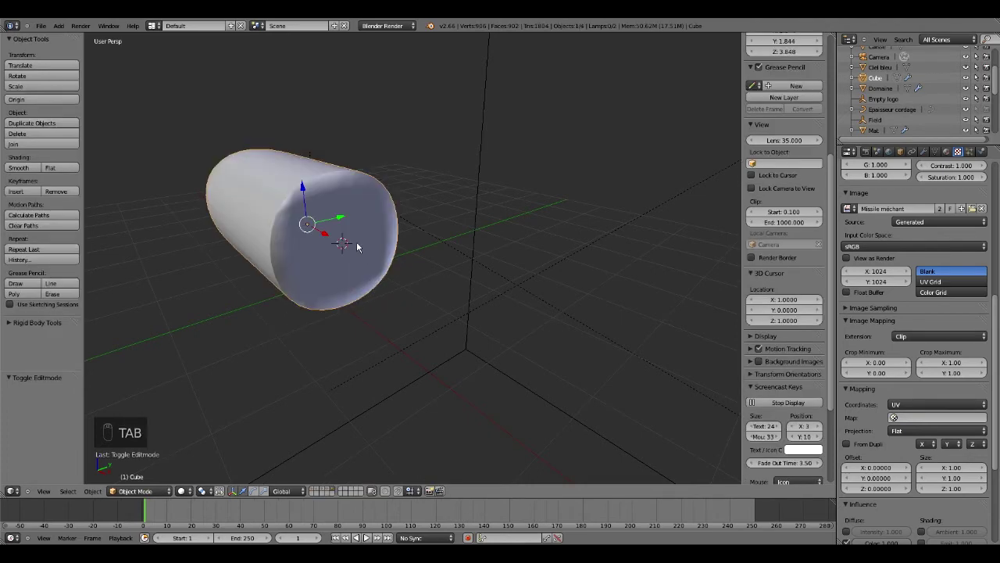
Add a mesh circle at the 3D cursor and set its fill type to Ngon.
key("shift+a")
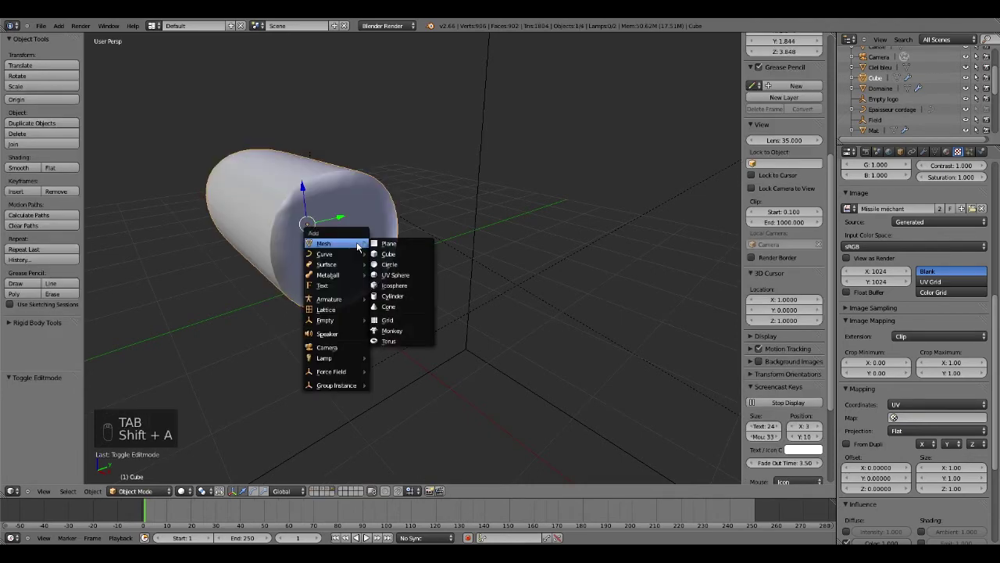
left_click(404, 266)
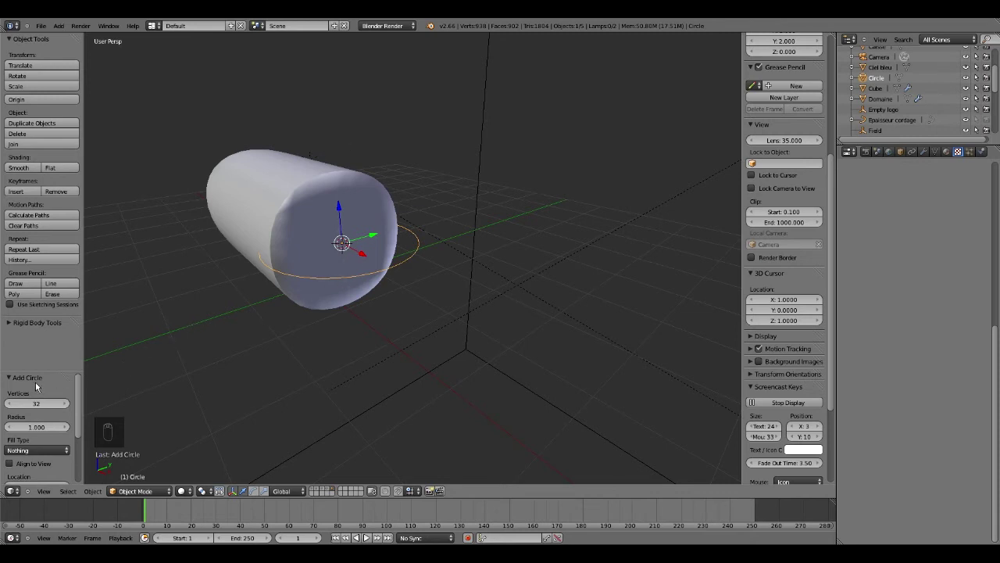
mouse_move(78, 383)
left_mouse_down()
mouse_move(84, 410)
mouse_move(81, 393)
mouse_move(79, 403)
left_mouse_up()
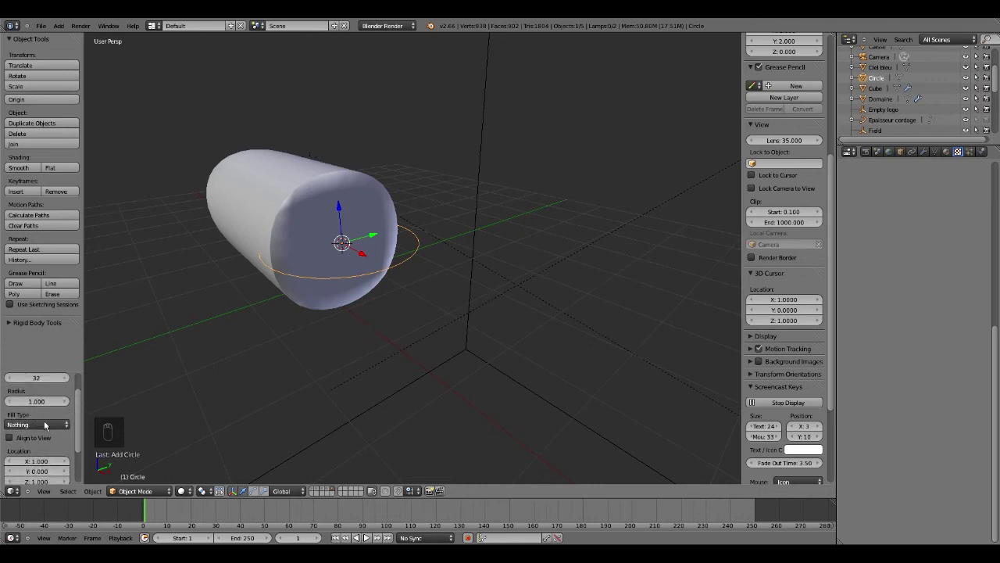
left_click(44, 424)
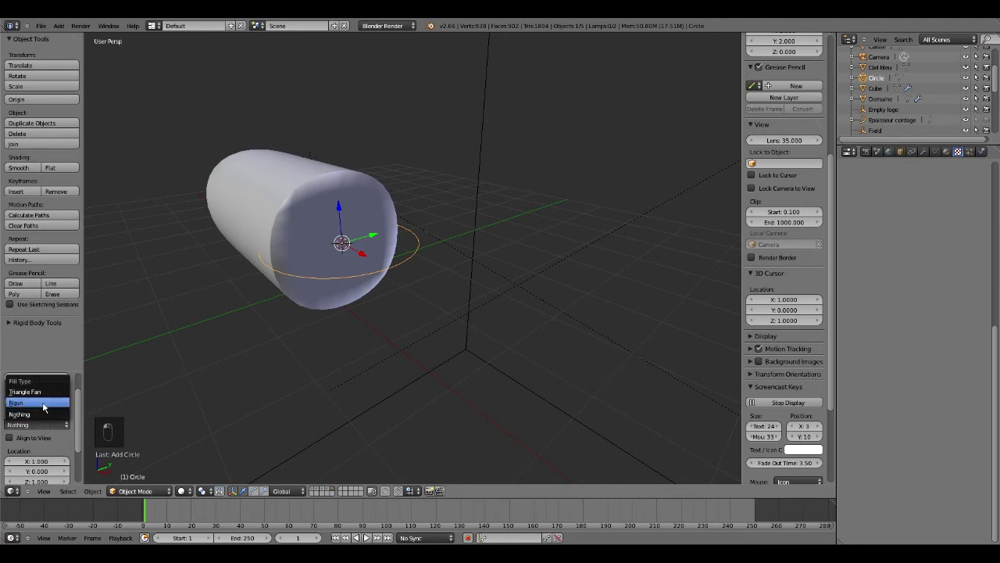
left_click(43, 405)
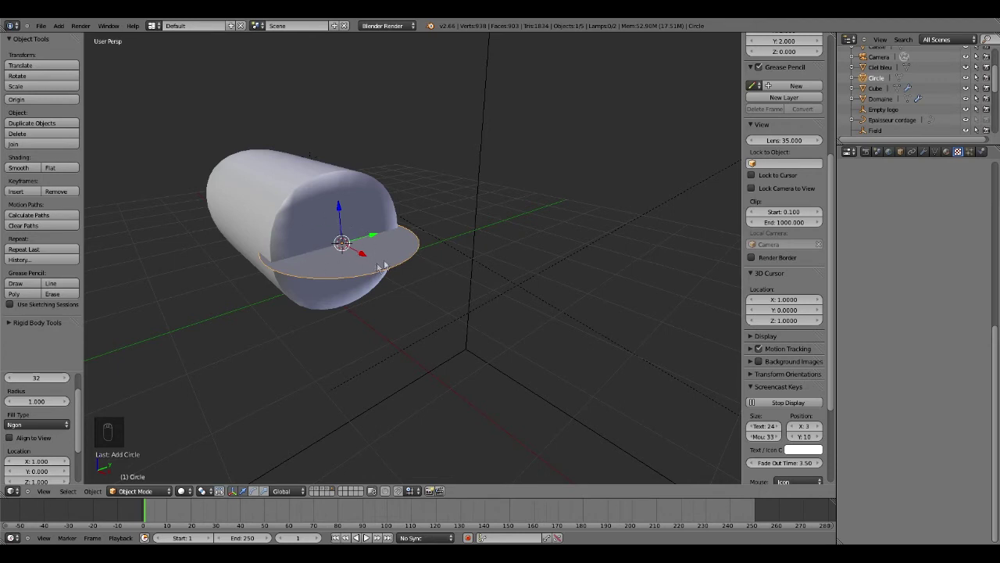
Rotate the circle 90 degrees about the Y axis so it lies parallel to the capsule's rear face.
middle_click_drag(389, 261, 450, 246)
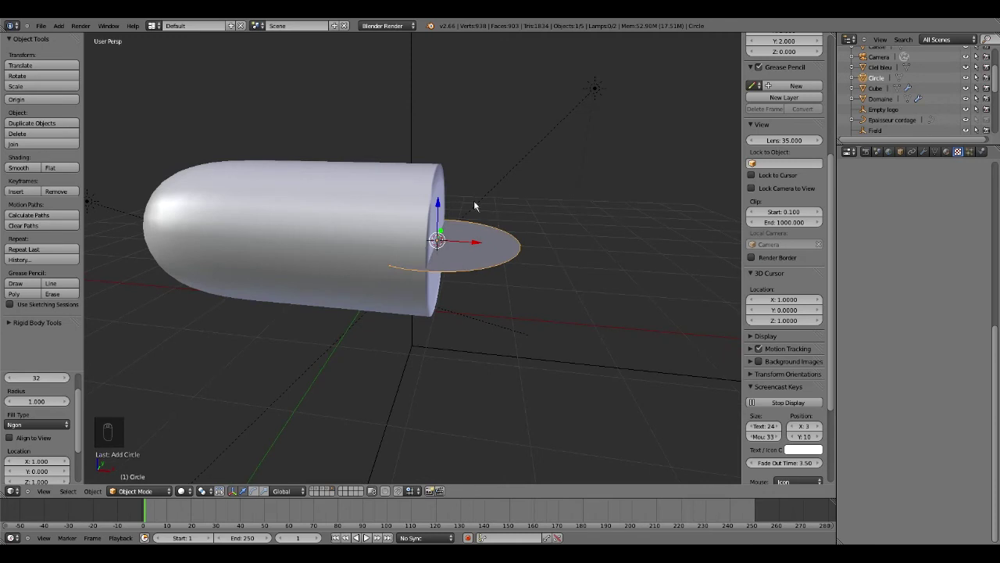
key("r")
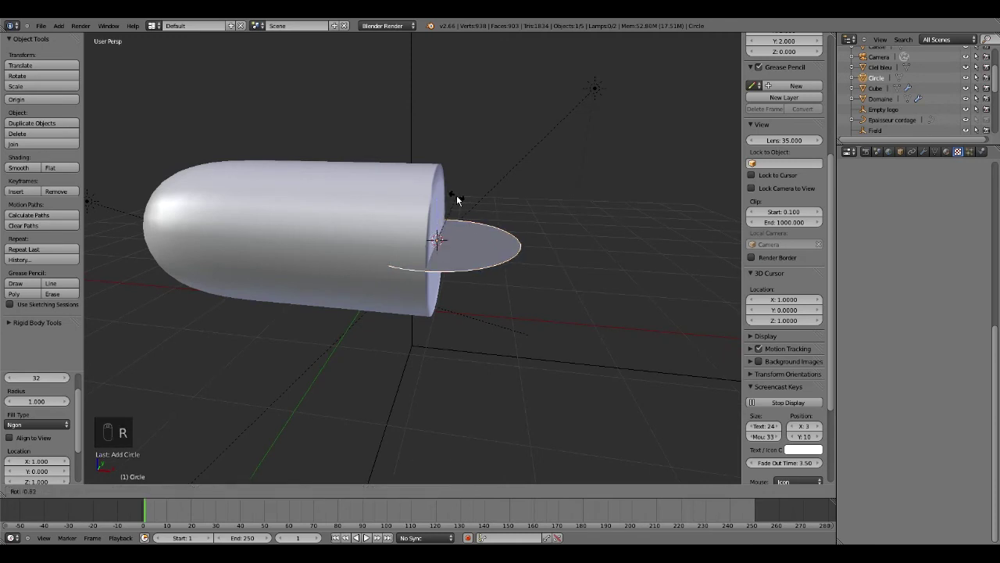
type("y")
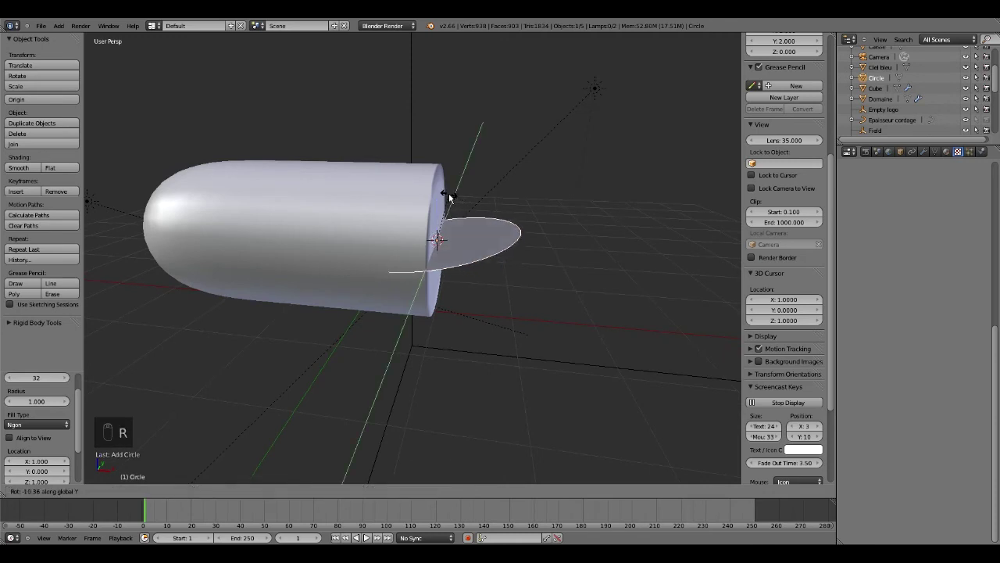
type("90")
key("Return")
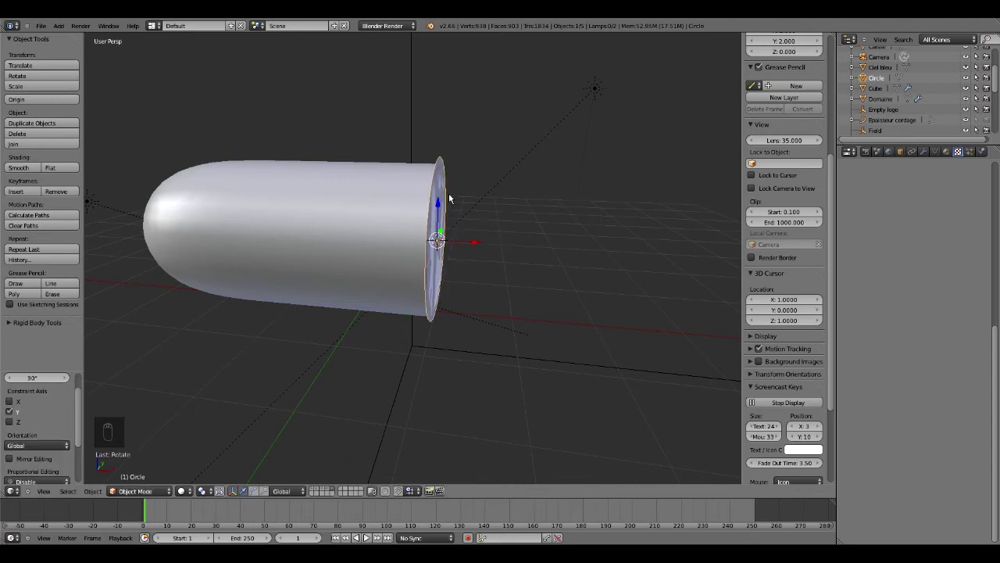
Scale the circle down to about 0.79 so it fits inside the rim of the capsule's rear face.
middle_click_drag(497, 186, 452, 168)
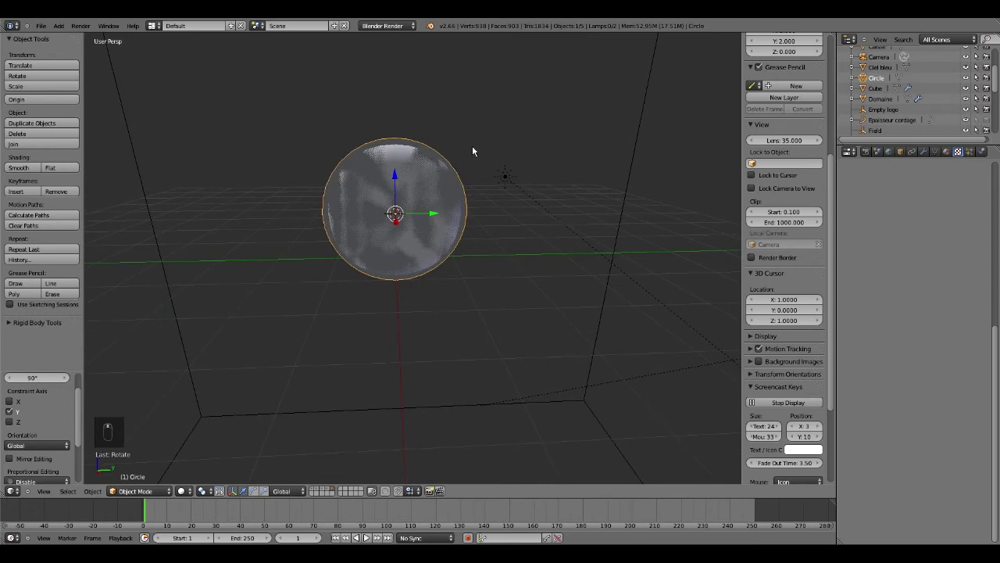
key("s")
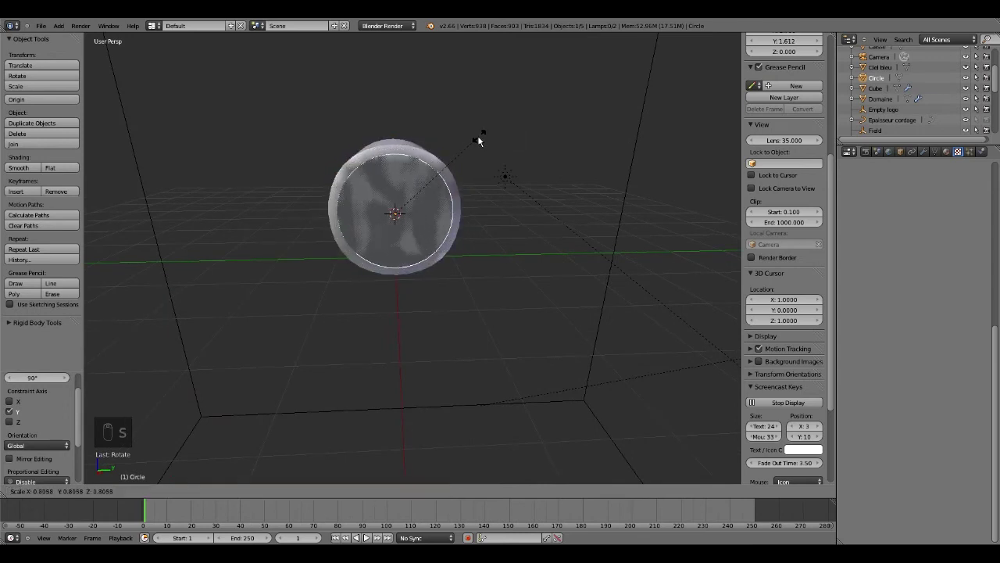
left_click(478, 140)
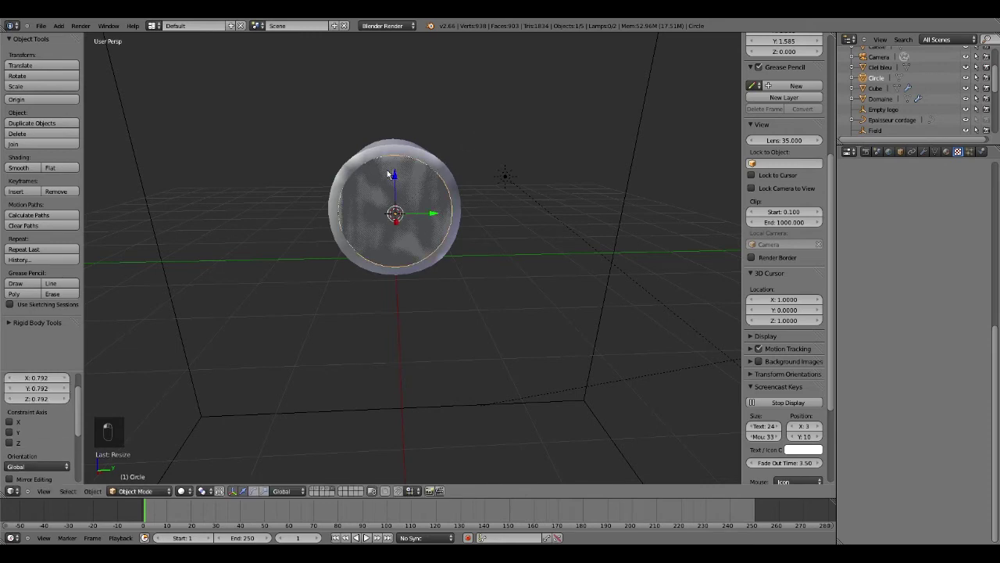
scroll(401, 192, "up", 3)
scroll(400, 189, "down", 5)
middle_click_drag(401, 186, 487, 191)
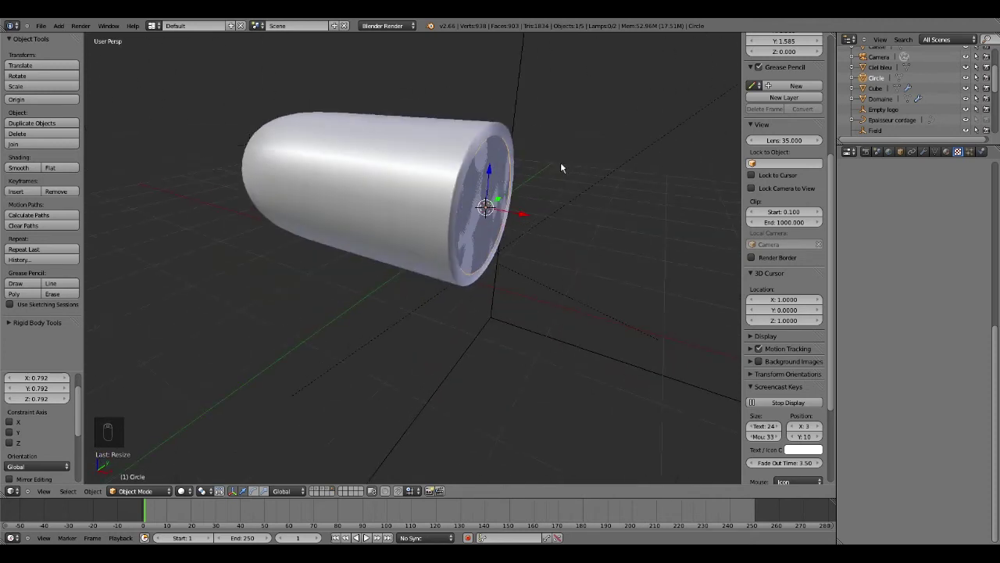
middle_click_drag(472, 176, 367, 185)
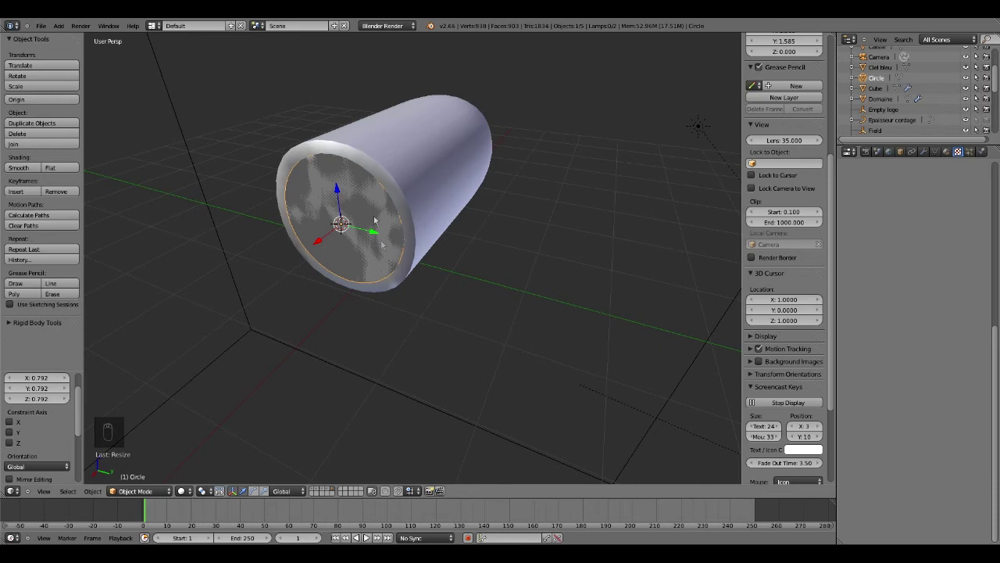
middle_click_drag(389, 211, 464, 208)
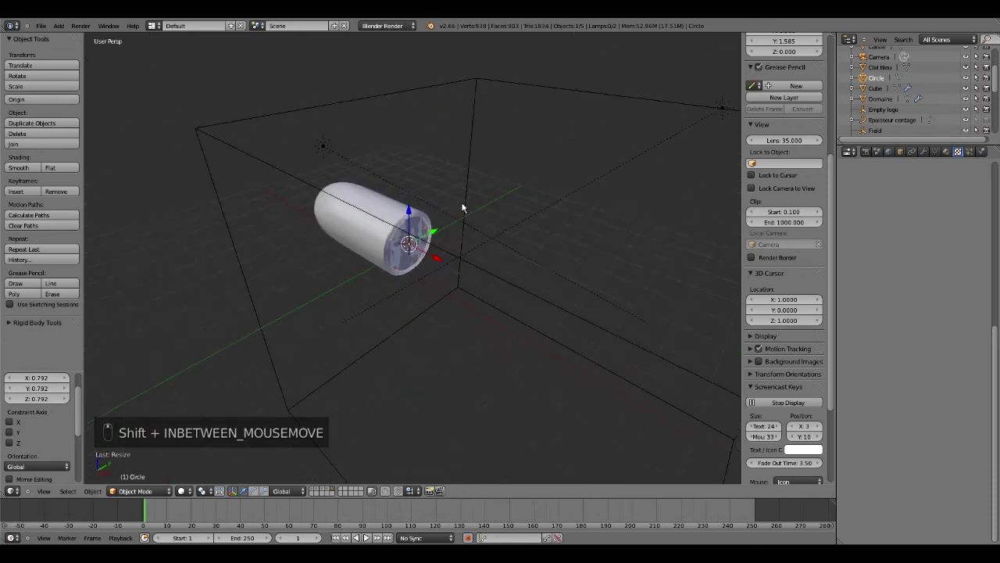
Rename the Circle object as Diffusion fumée.
double_click(873, 79)
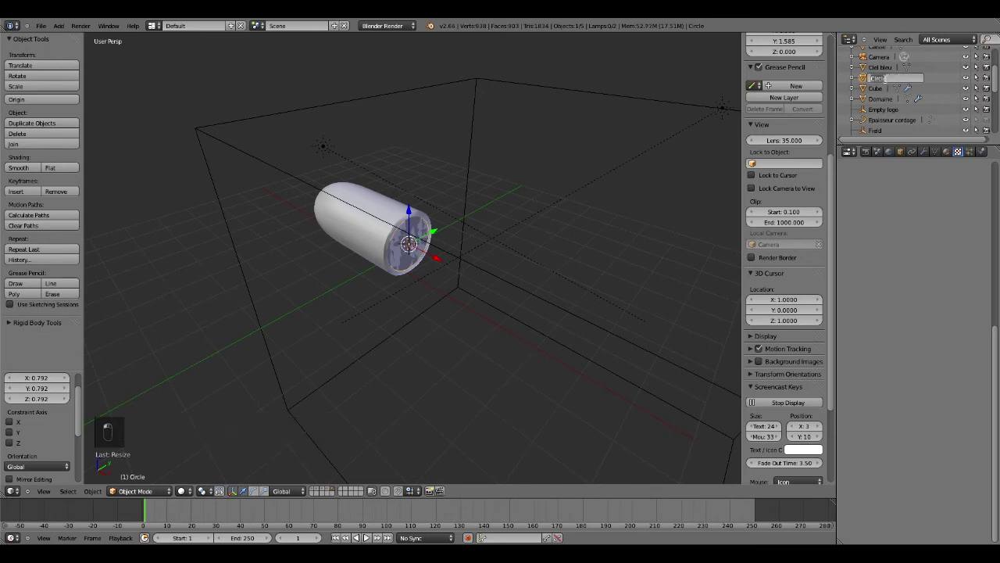
type("Cy")
key("BackSpace")
key("BackSpace")
key("BackSpace")
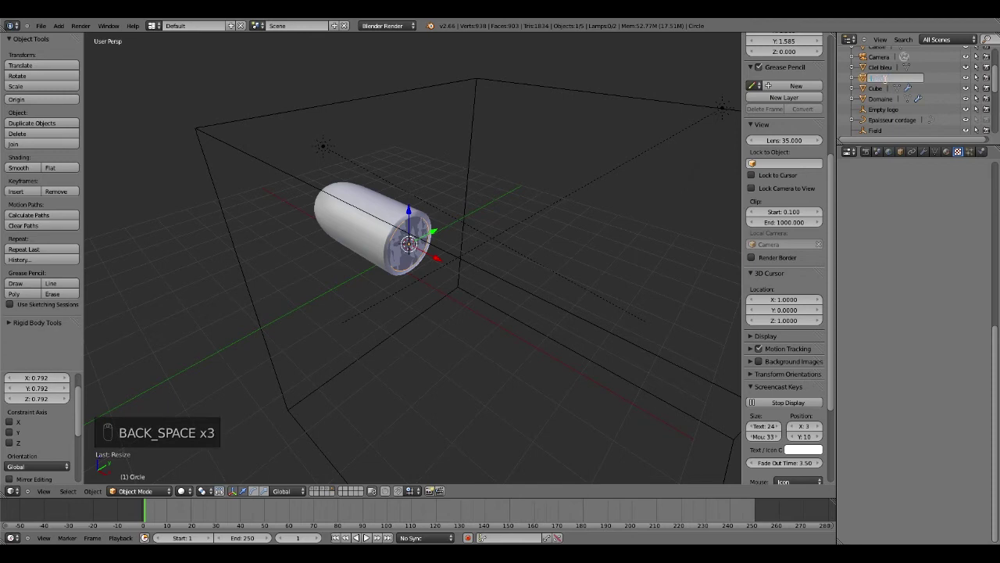
type("f")
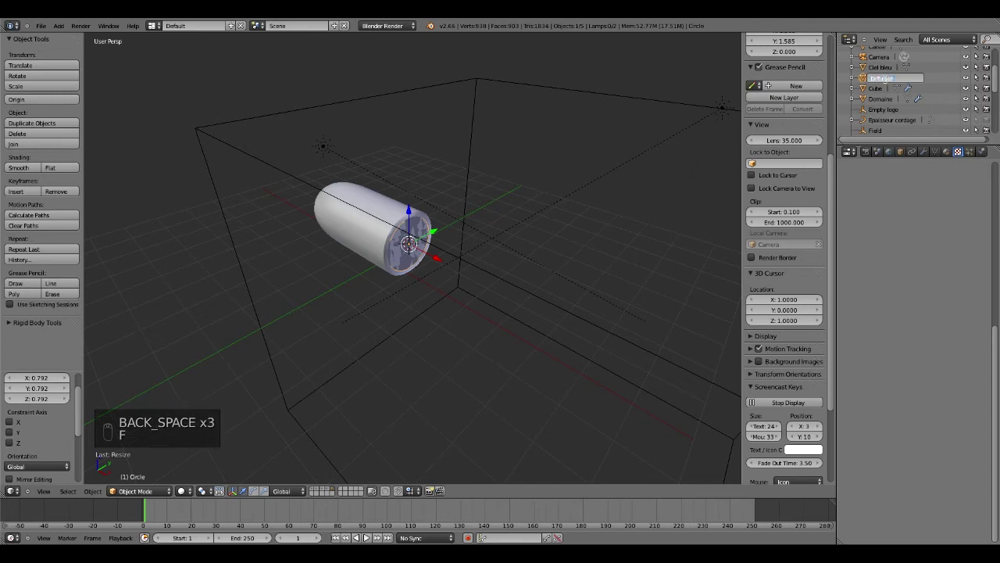
left_click(882, 217)
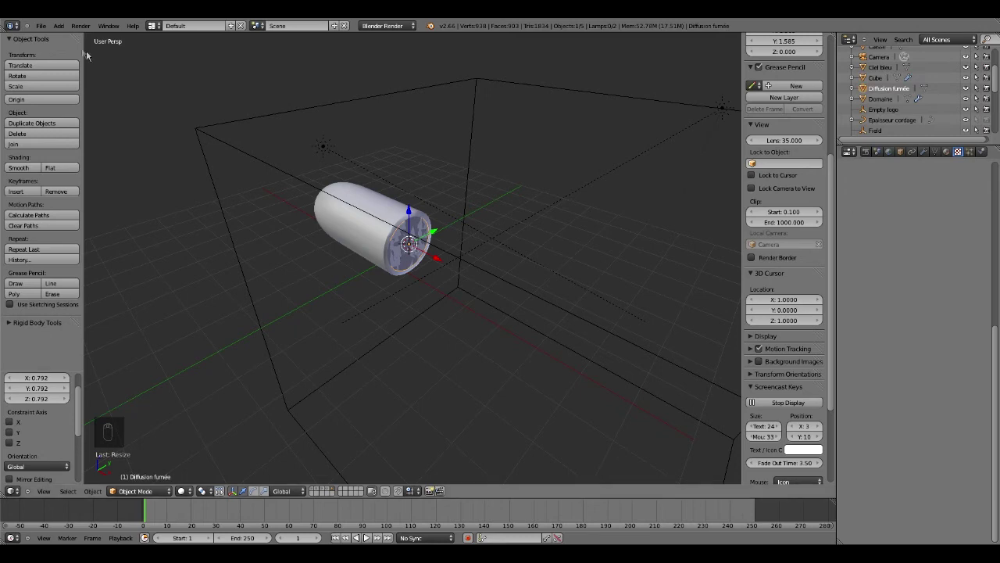
left_click(41, 26)
key("F9")
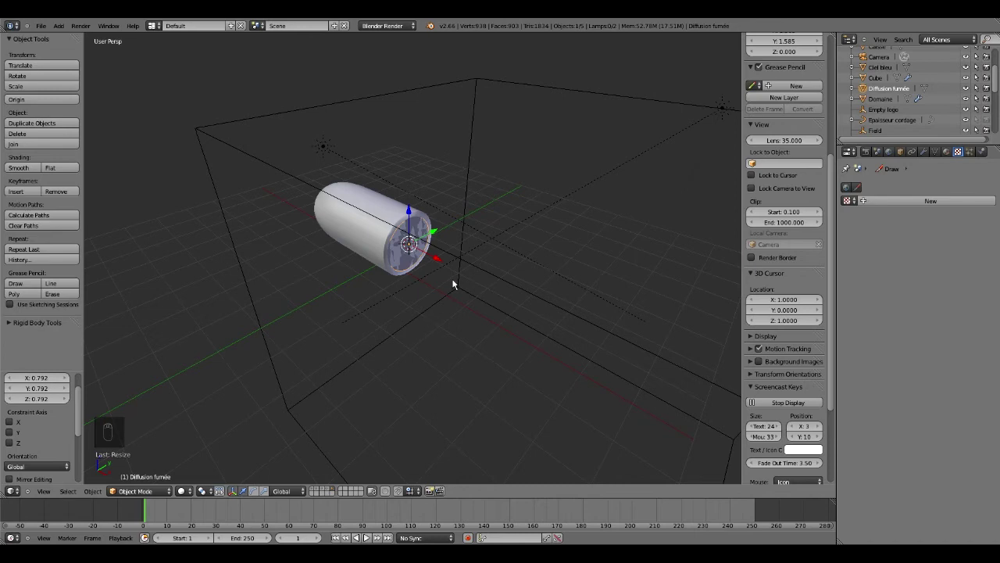
Try moving the capsule away from the Diffusion fumée circle at its rear, and cancel the move.
right_click(375, 209)
right_click(375, 210)
right_click_drag(379, 212, 482, 132)
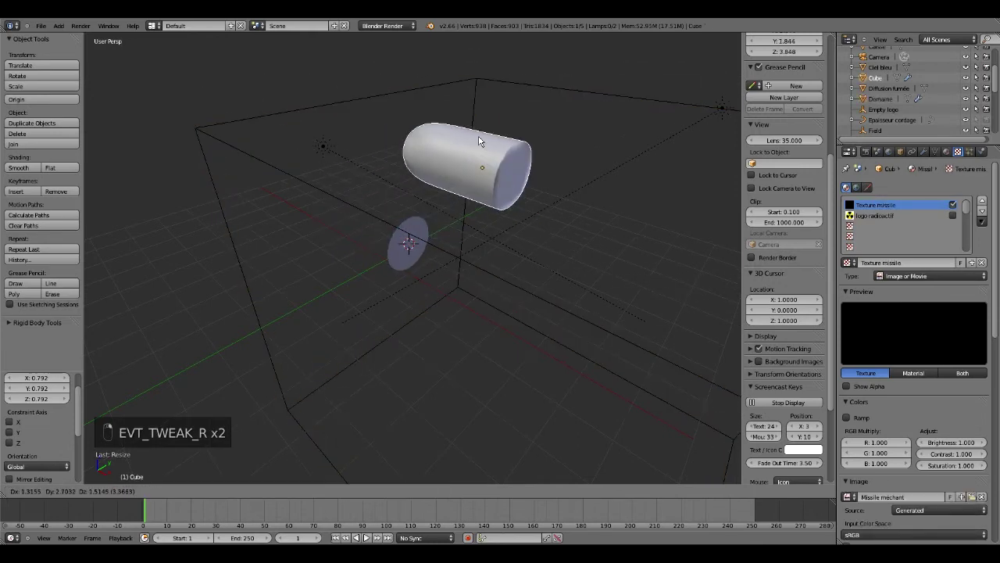
key("Escape")
right_click(416, 235)
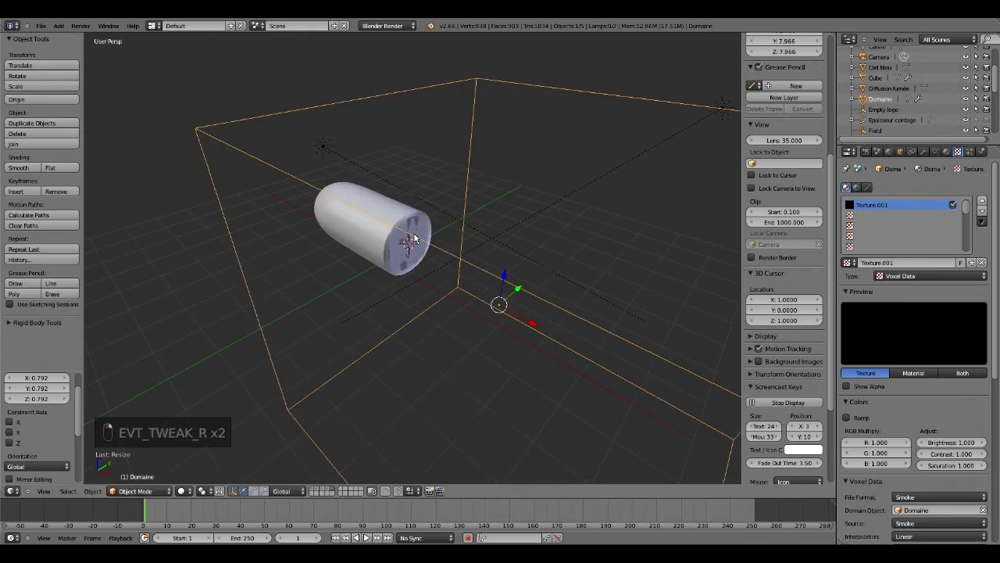
right_click(416, 231)
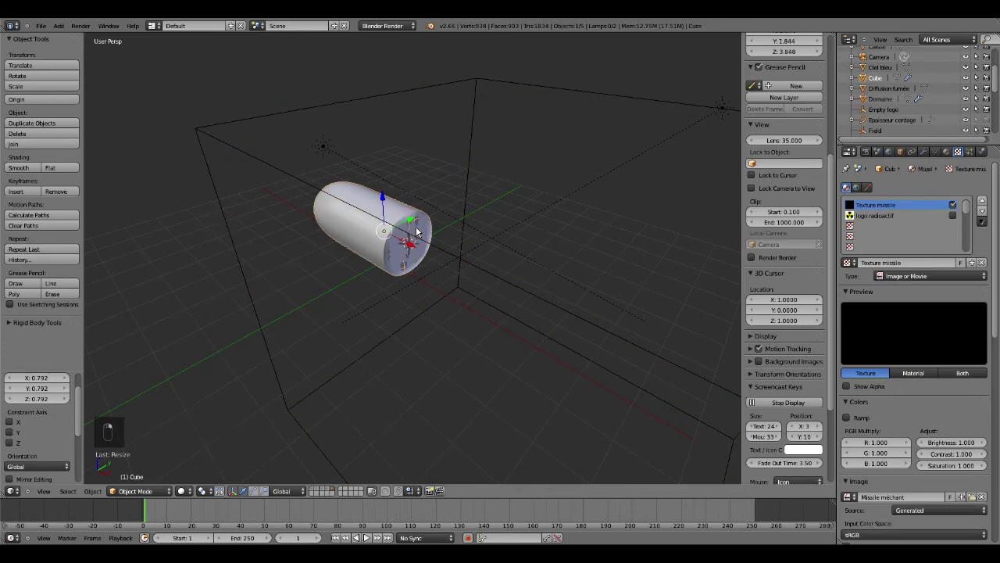
Parent the Diffusion fumée circle and the Domaine box to the capsule, using the Object parenting type.
left_click(889, 90)
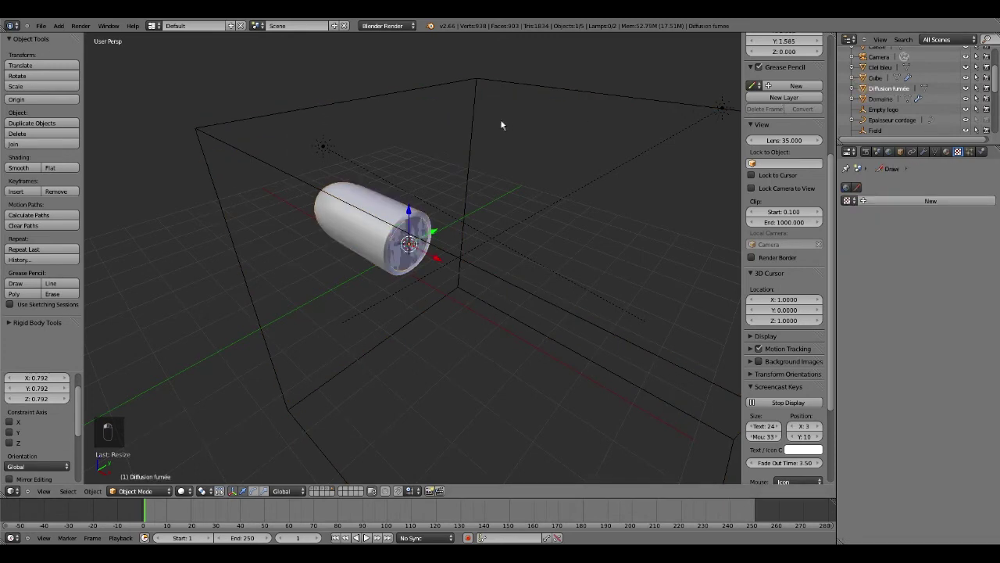
right_click(399, 97, "shift")
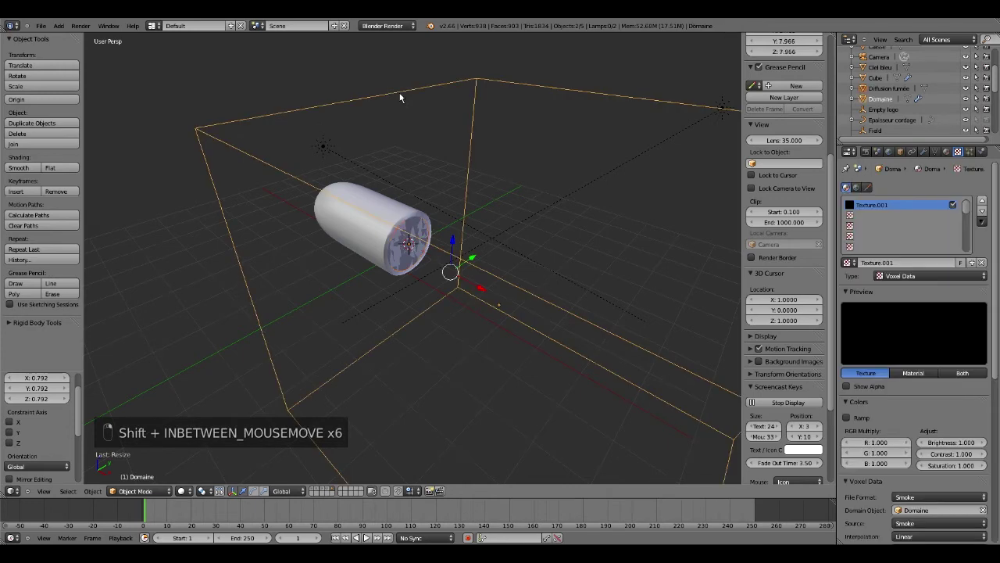
right_click(367, 194, "shift")
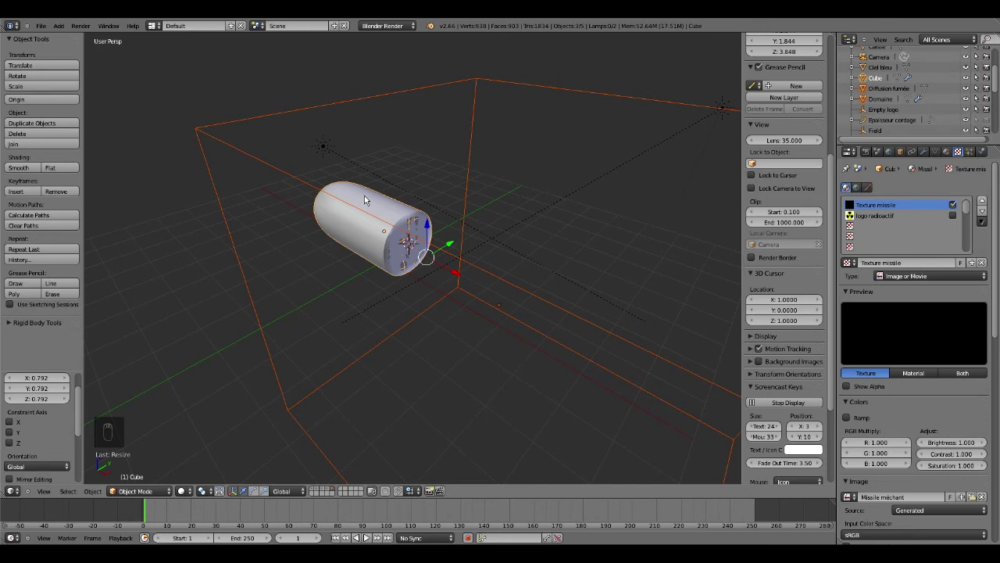
key("ctrl+p")
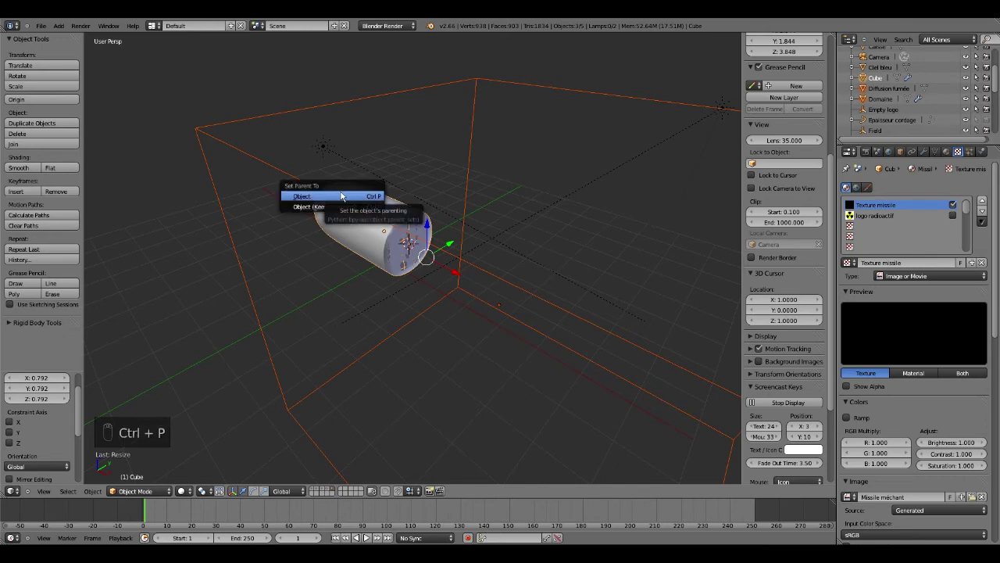
left_click(330, 200)
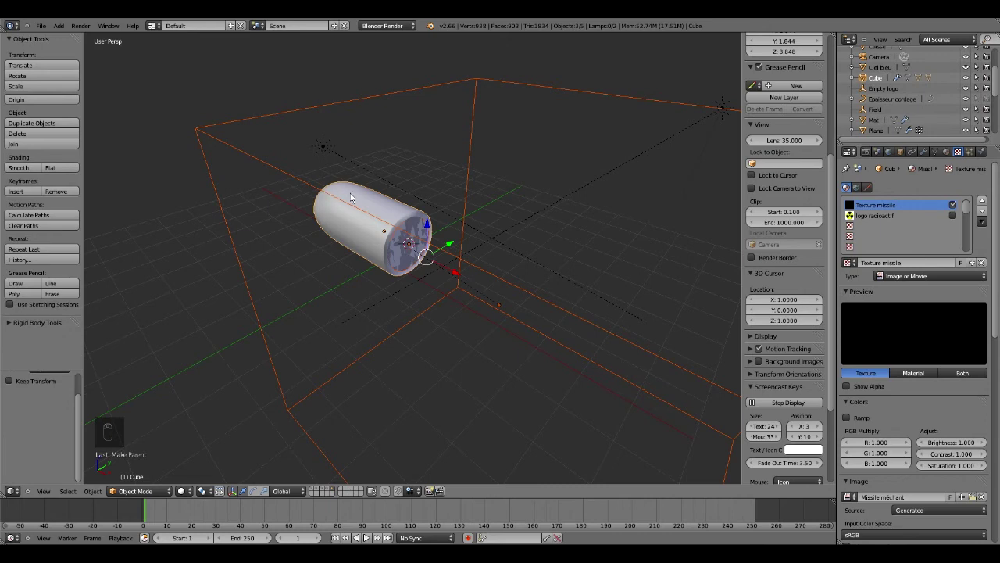
Test the parenting by trying to move the capsule and the Domaine box separately, cancelling each move.
right_click(365, 198)
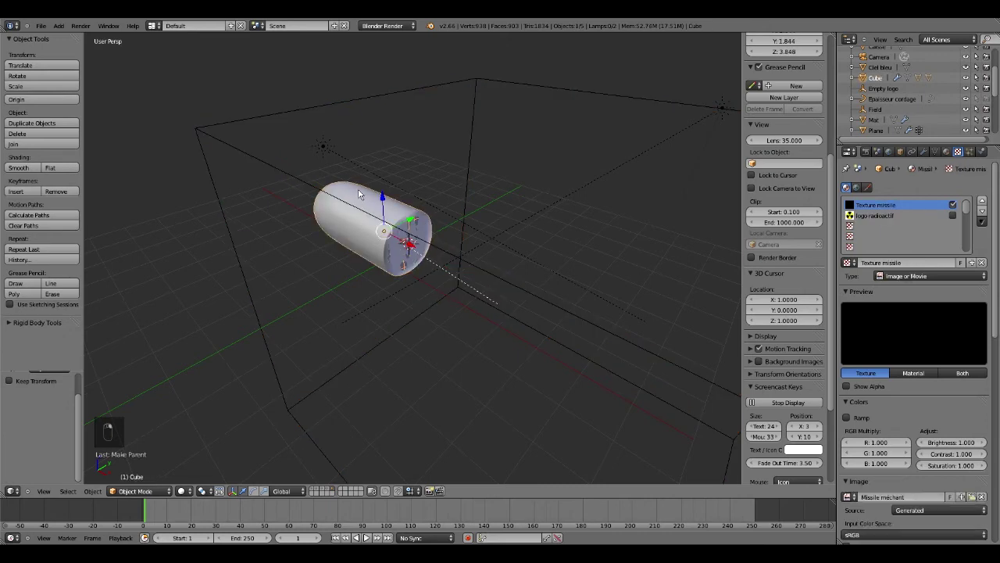
key("g")
right_click(382, 167)
right_click(395, 101)
key("g")
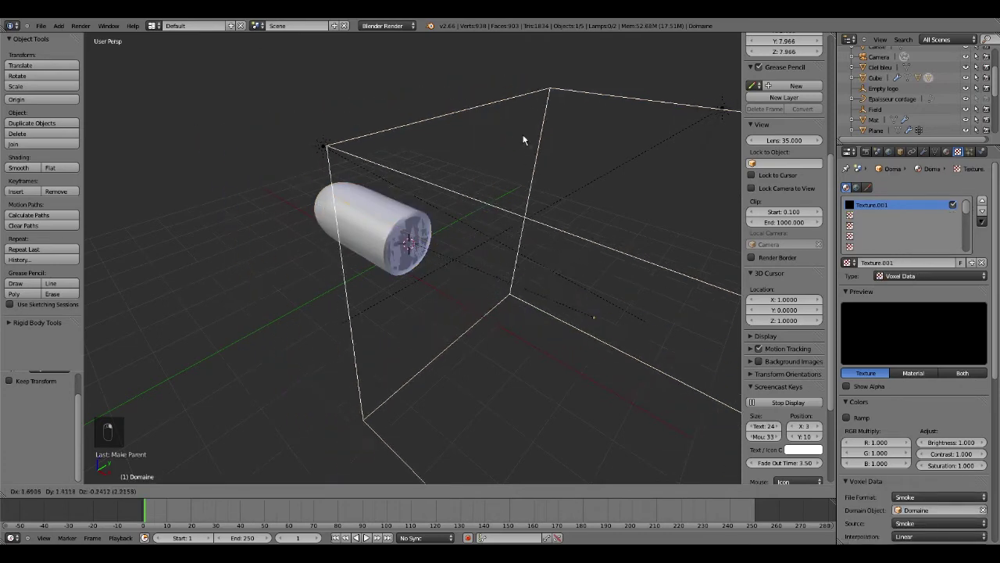
left_click(456, 117)
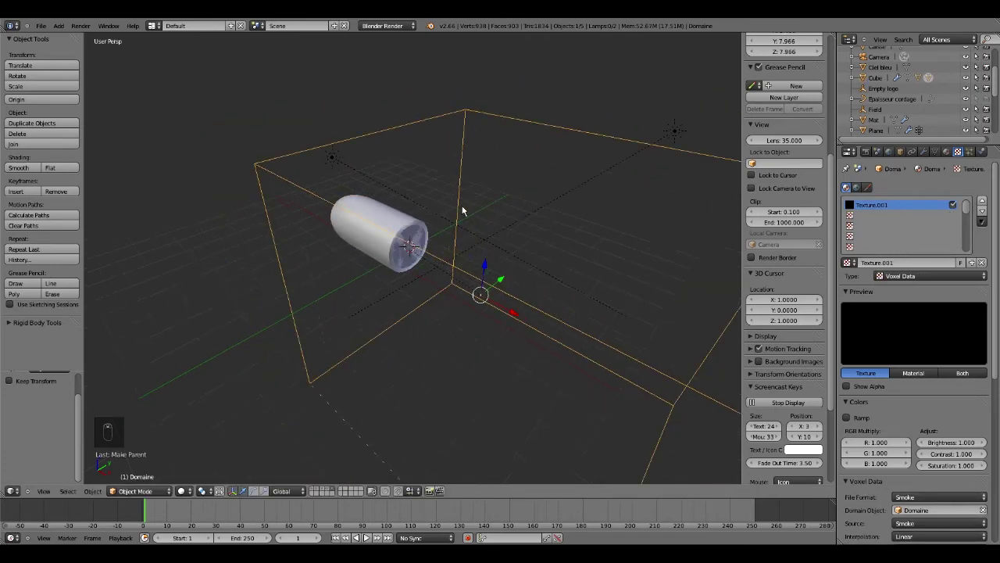
Enable Receive Transparent in the shadow settings of the capsule's material.
key("KP_1")
scroll(461, 209, "up", 4)
scroll(469, 208, "down", 2)
middle_click_drag(534, 207, 466, 224, "shift")
scroll(363, 239, "up", 1)
right_click(254, 239)
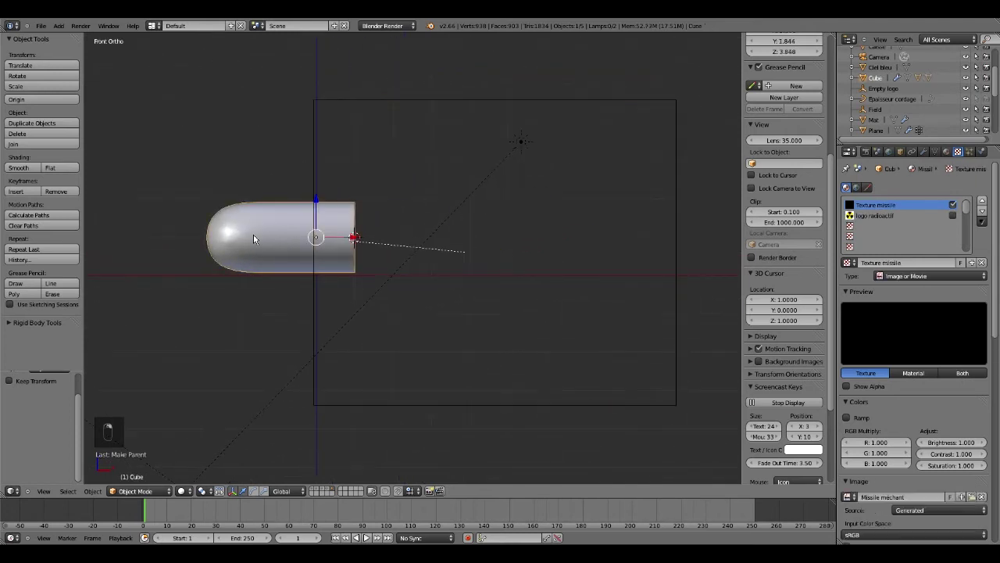
left_click(946, 151)
scroll(897, 237, "down", 1)
scroll(897, 238, "down", 5)
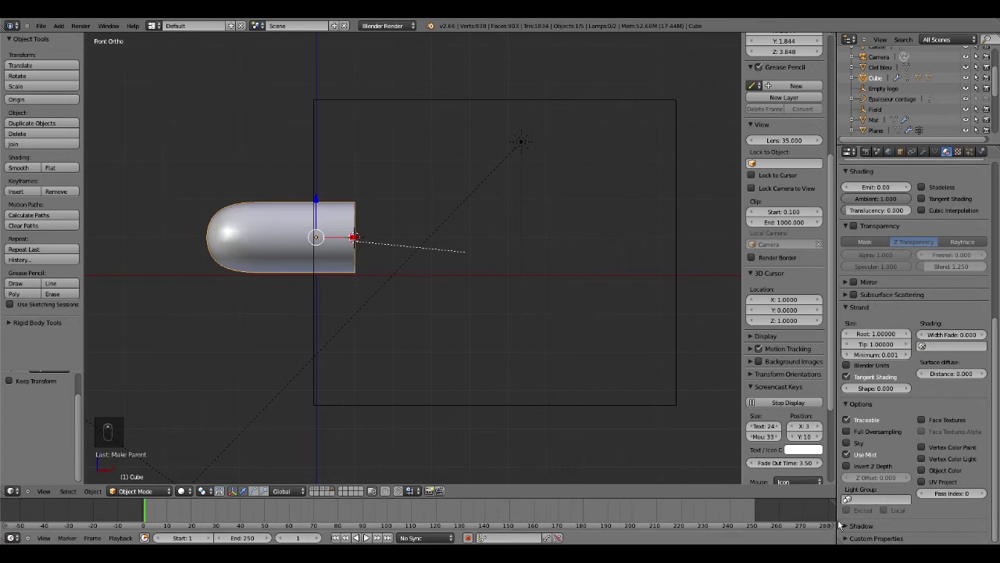
left_click(868, 525)
scroll(872, 524, "down", 3)
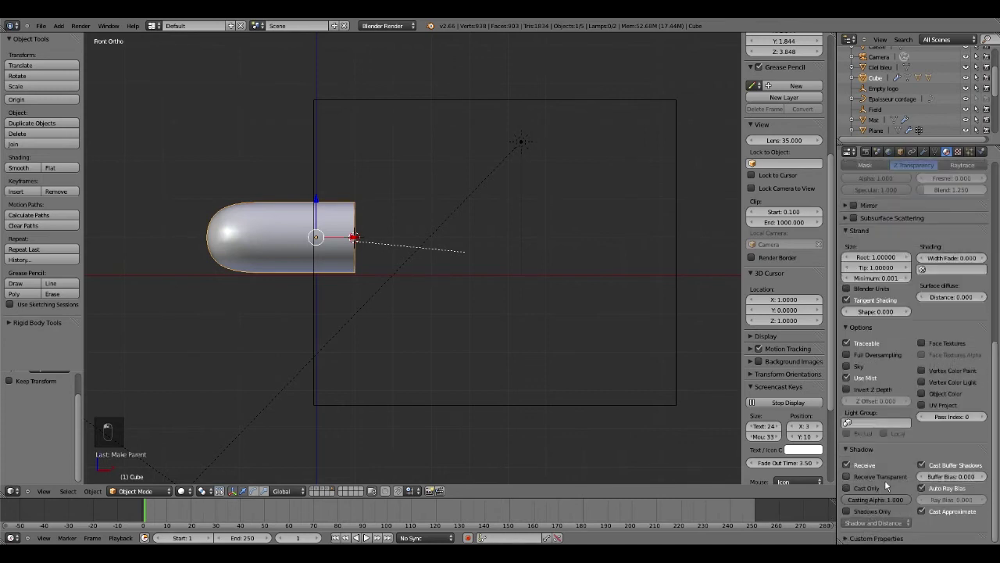
left_click(849, 477)
Save the project file.
middle_click_drag(381, 236, 473, 205)
mouse_move(500, 250)
middle_mouse_down()
mouse_move(486, 245)
mouse_move(500, 258)
middle_mouse_up()
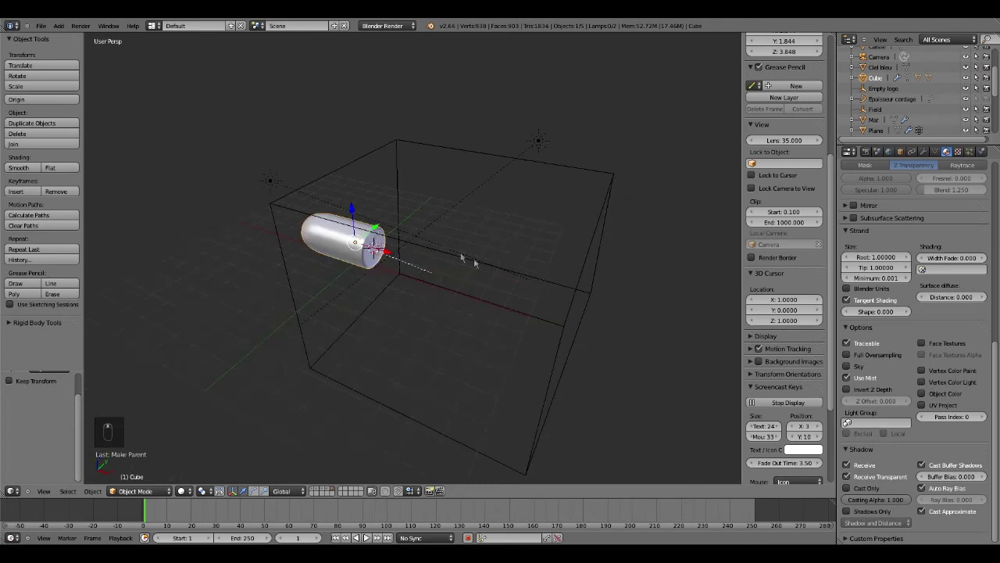
left_click(845, 477)
key("ctrl+s")
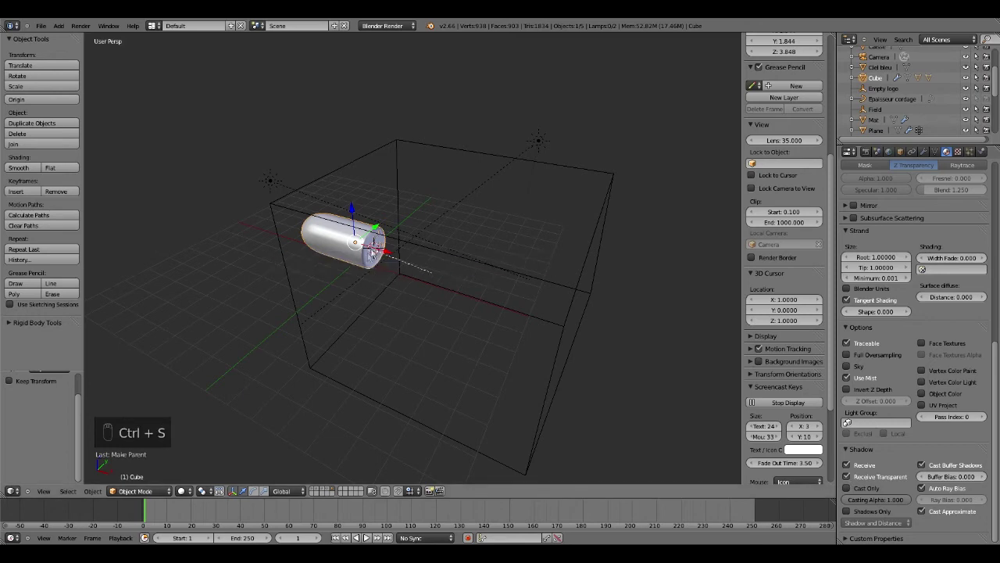
Select the Diffusion fumée circle nested under Cube in the object hierarchy and enable smoke physics for it.
right_click(375, 252)
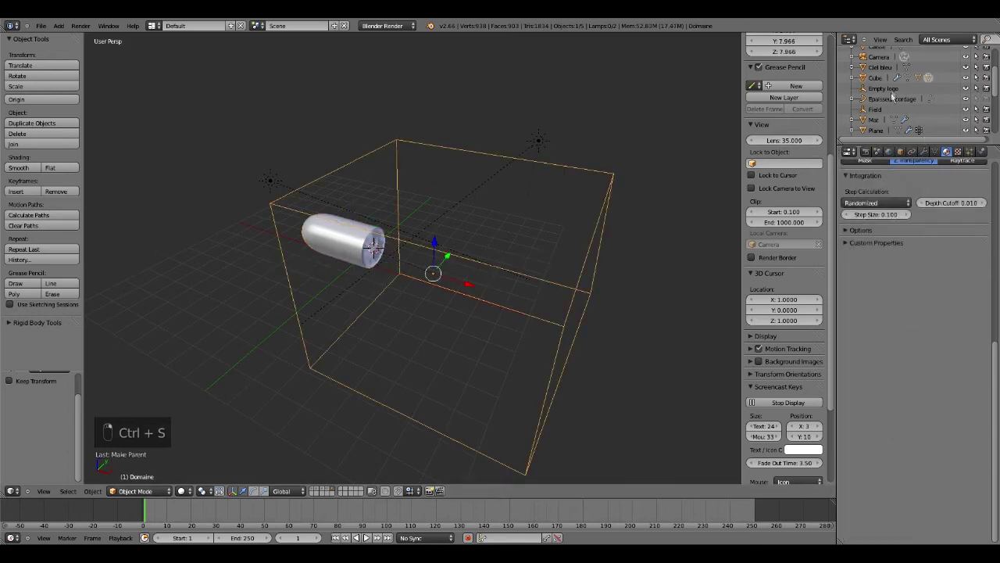
left_click(891, 91)
scroll(884, 100, "down", 3)
scroll(883, 102, "up", 3)
right_click(375, 248)
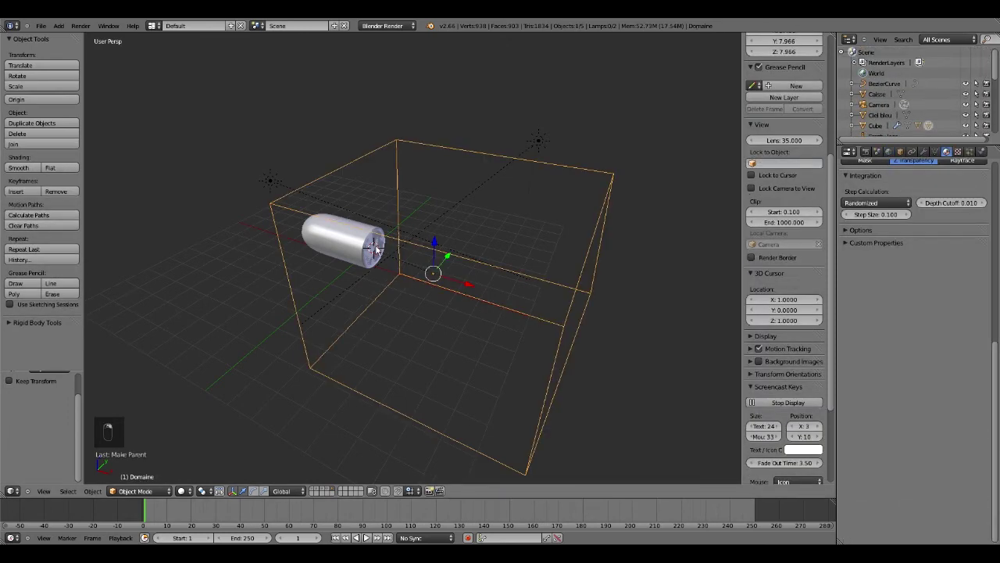
right_click(375, 250)
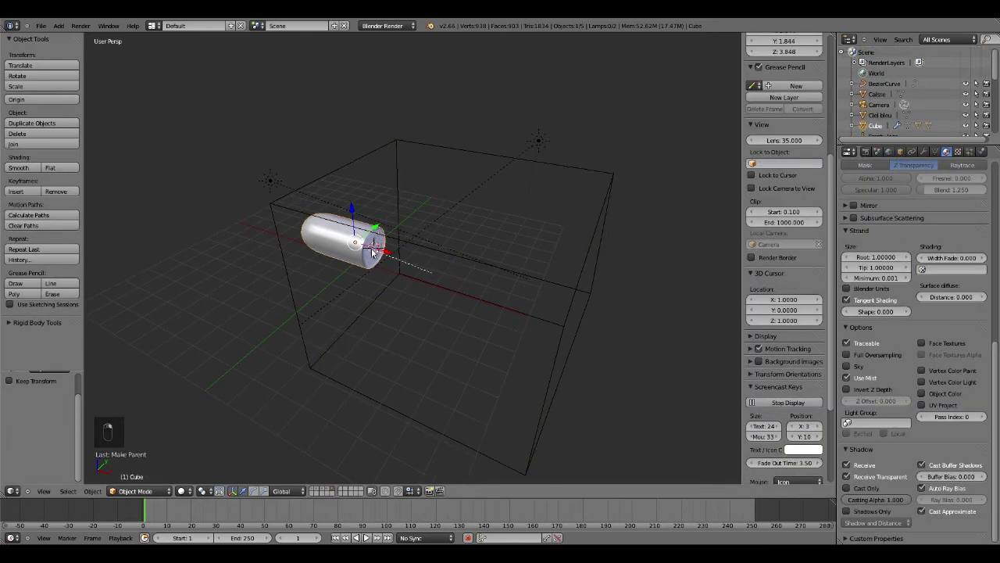
left_click(853, 125)
scroll(902, 123, "down", 2)
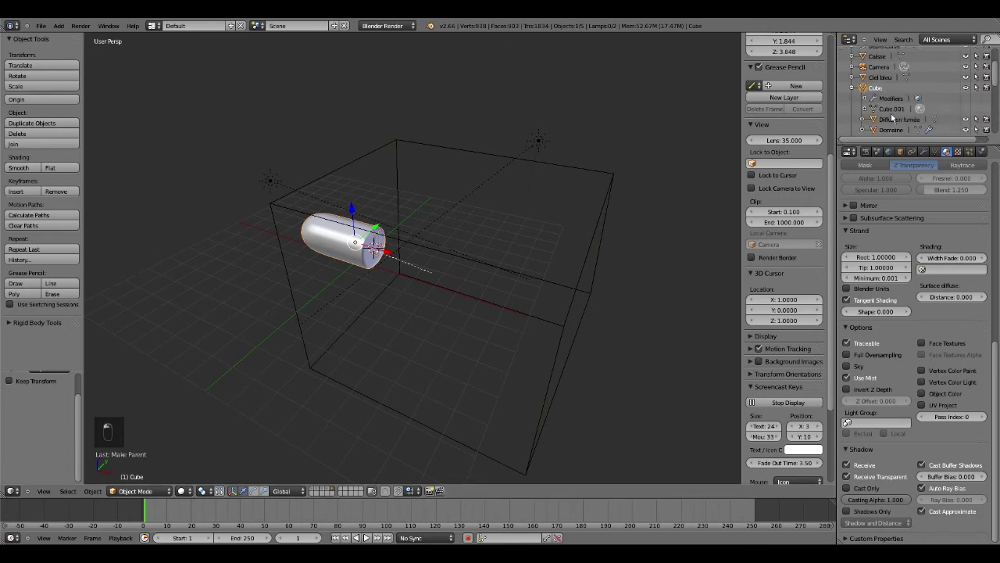
left_click(889, 119)
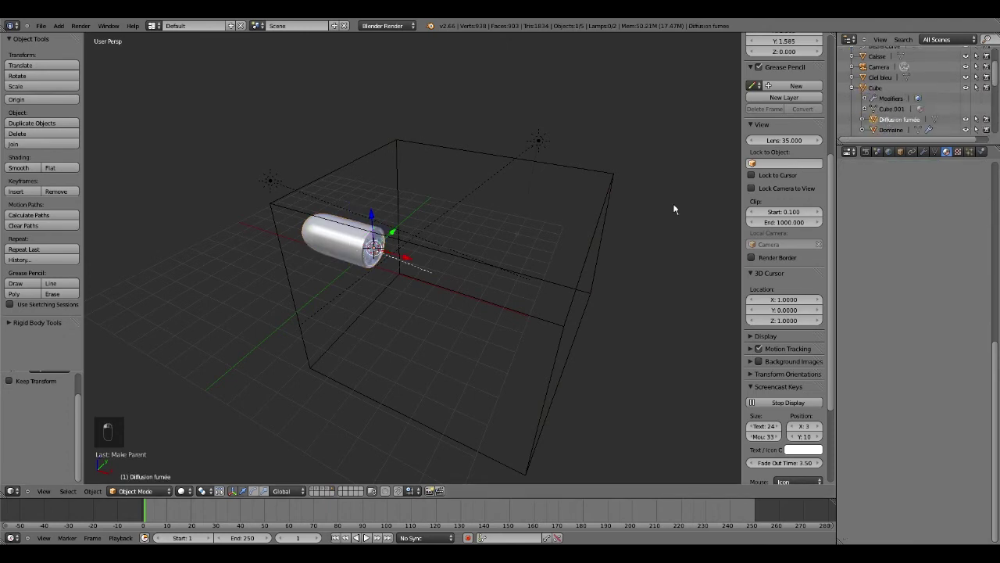
scroll(357, 247, "up", 5)
middle_click_drag(386, 249, 399, 254, "shift")
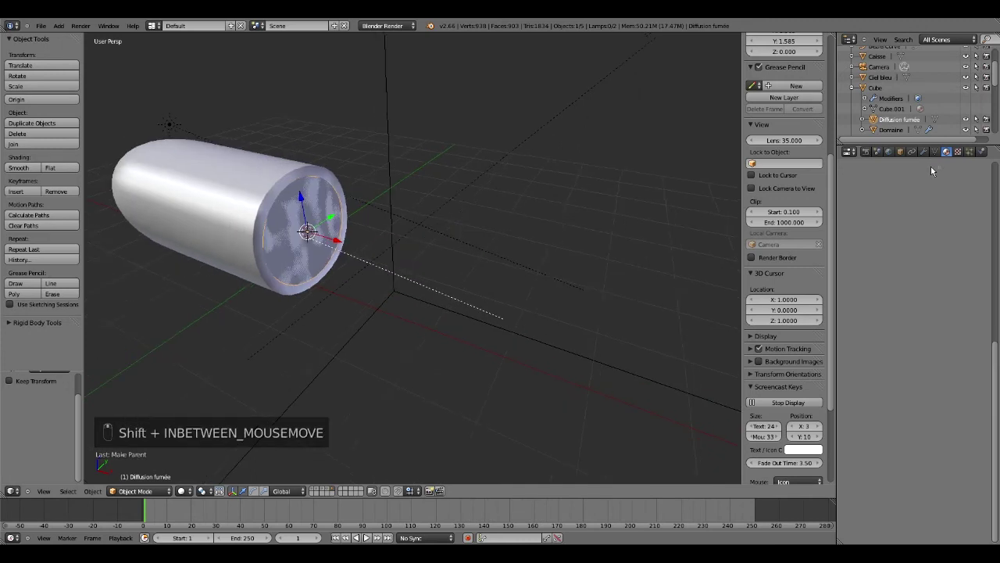
left_click(983, 151)
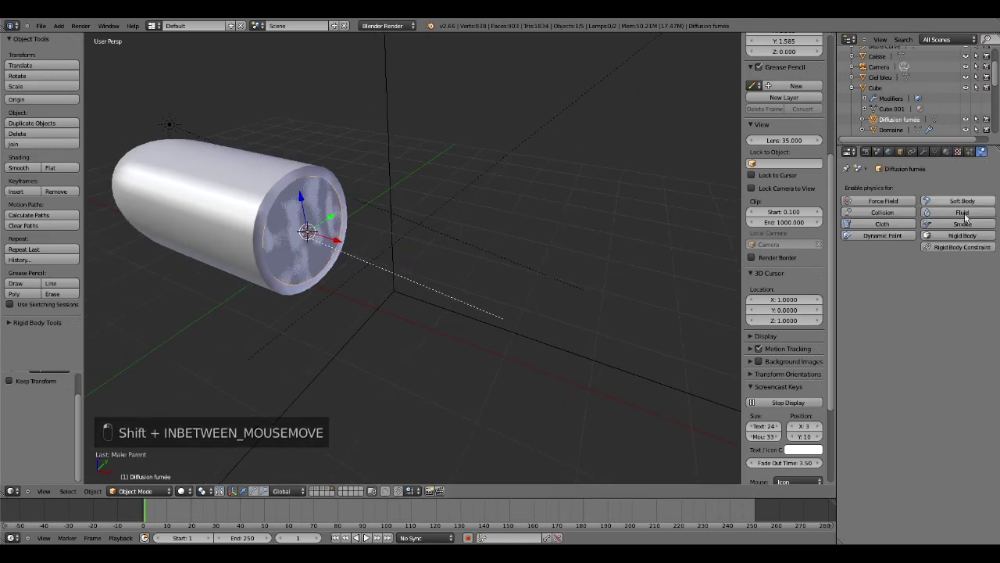
left_click(943, 227)
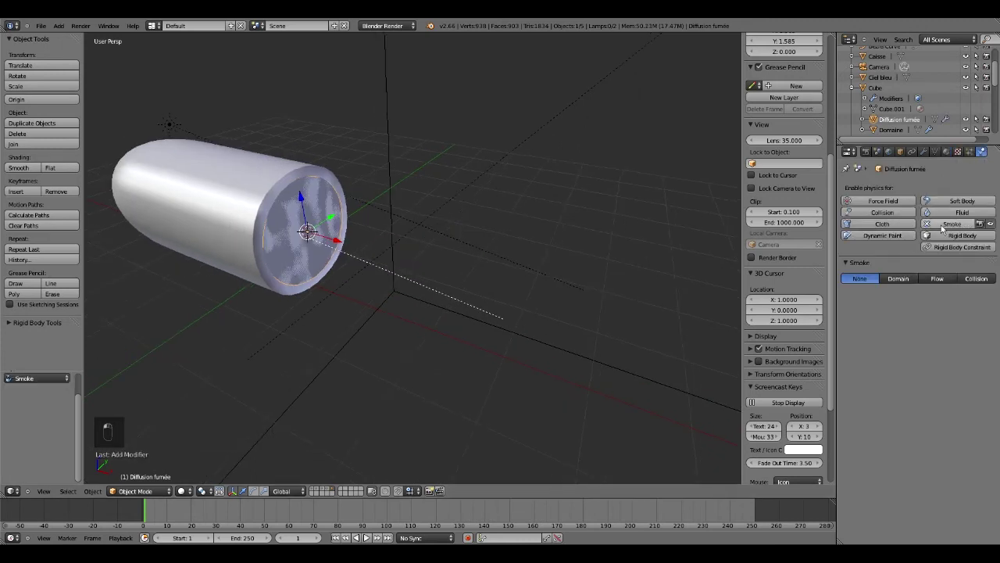
Set the Diffusion fumée circle's smoke type to Flow and add a particle system to it.
left_click(900, 280)
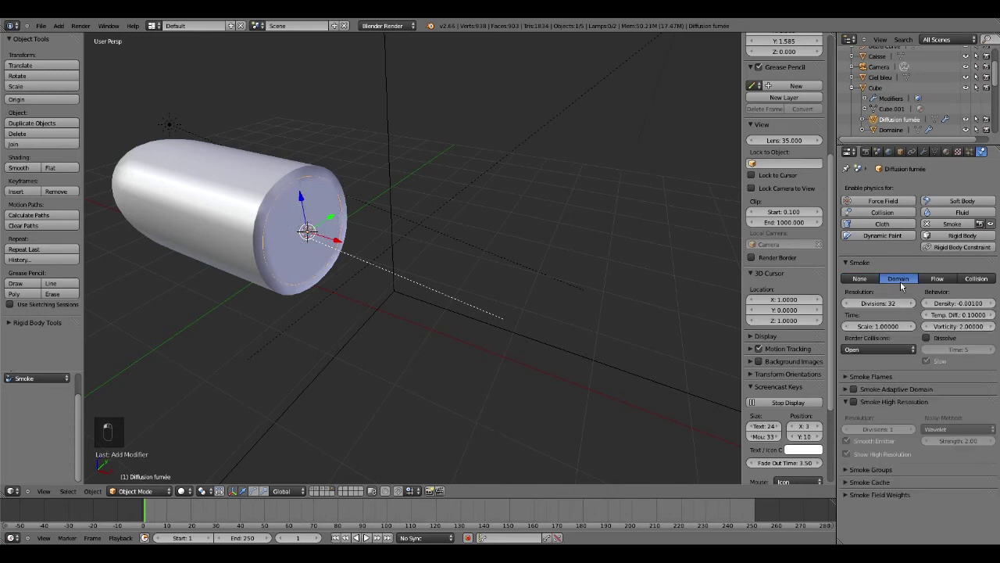
left_click(939, 280)
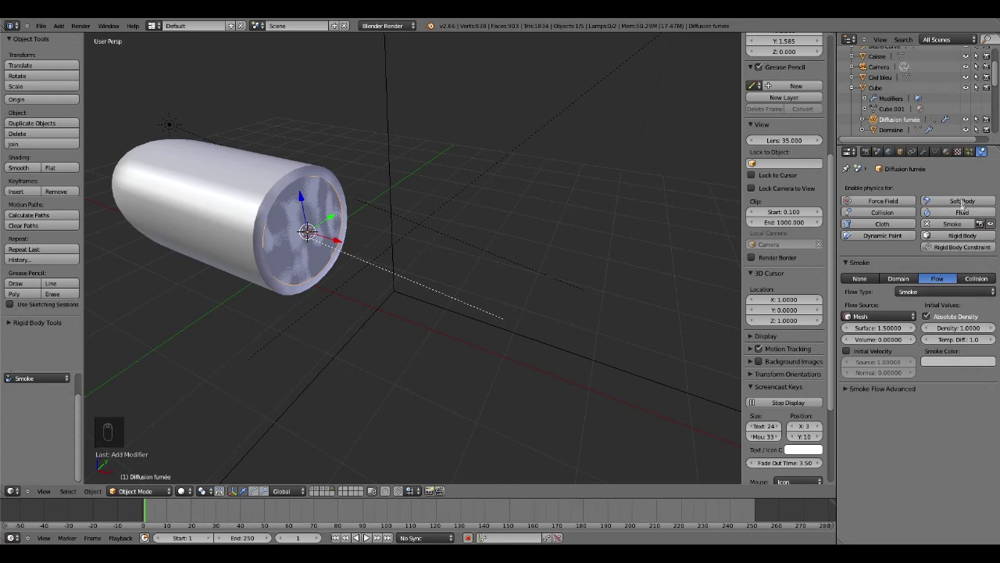
left_click(971, 153)
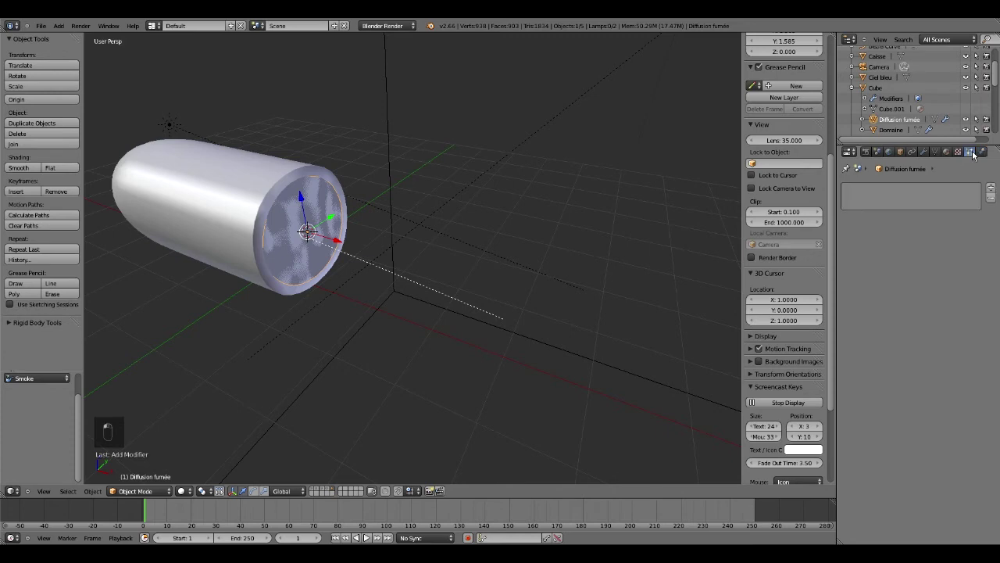
left_click(990, 187)
Rename the new particle system as Fumée and its settings as Smoke.
left_click(919, 218)
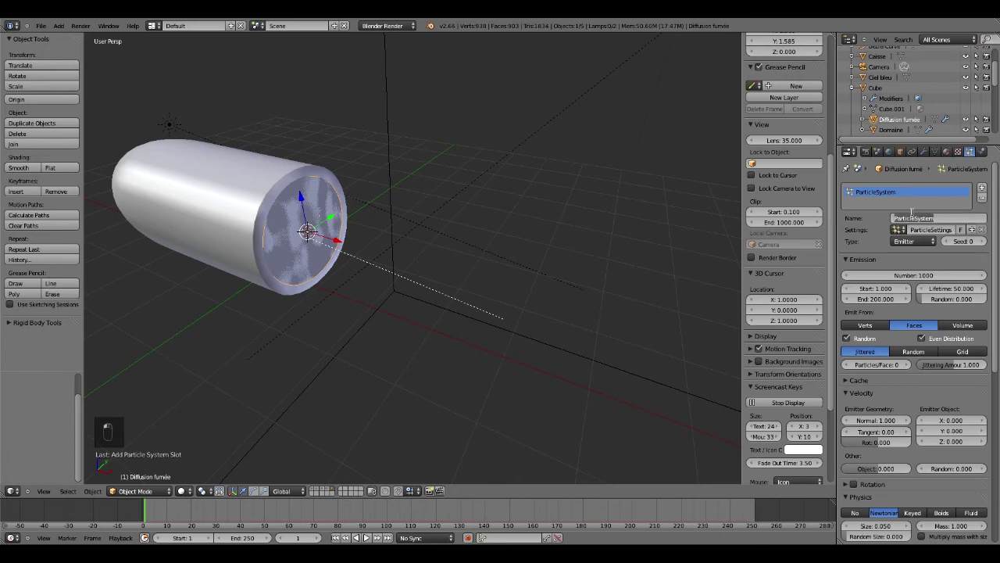
type("Fumée")
key("Return")
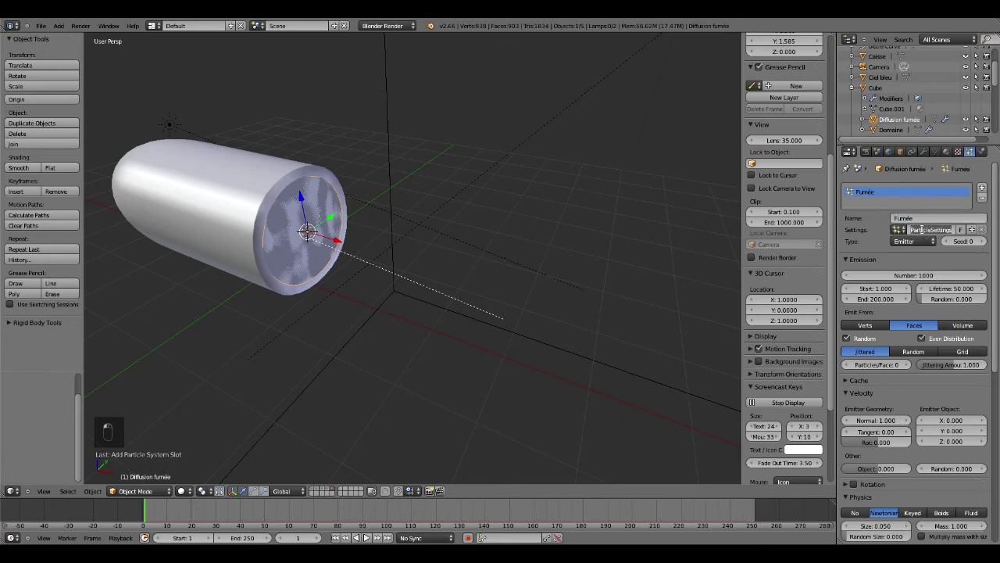
type("Smoke")
key("Return")
Set the Fumée particle emission to 5000 particles, ending at frame 100.
left_click(912, 275)
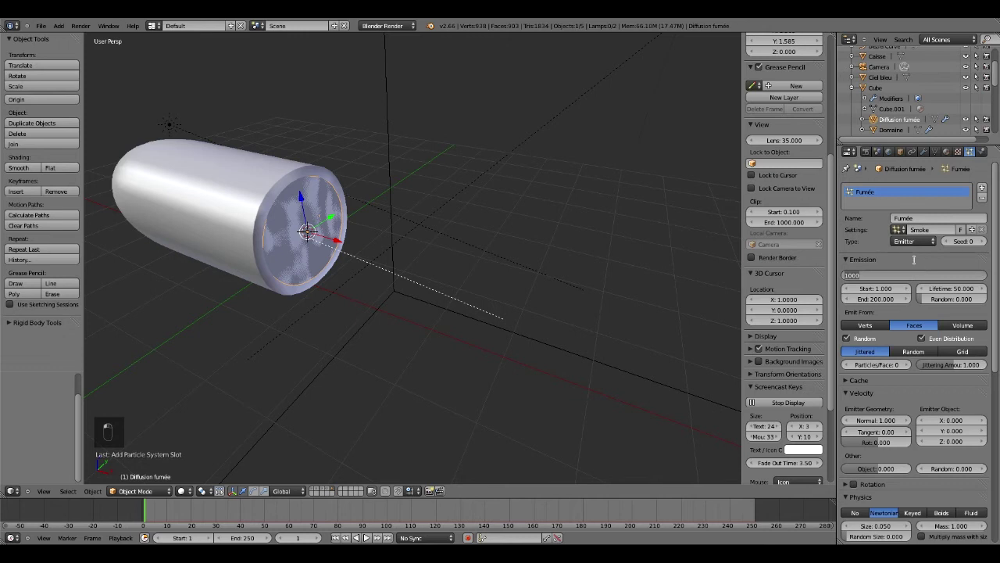
type("5000")
key("Return")
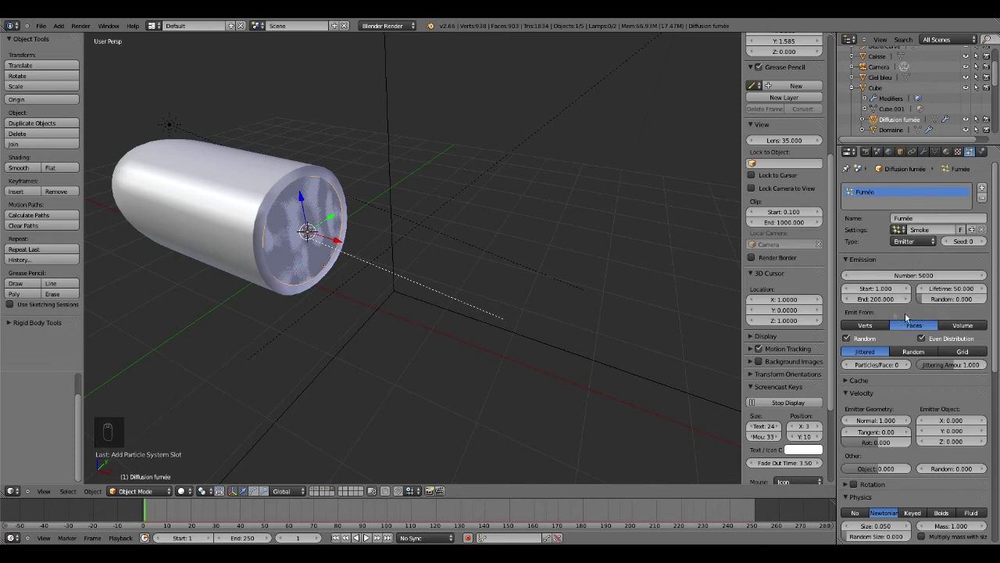
left_click(877, 300)
type("100")
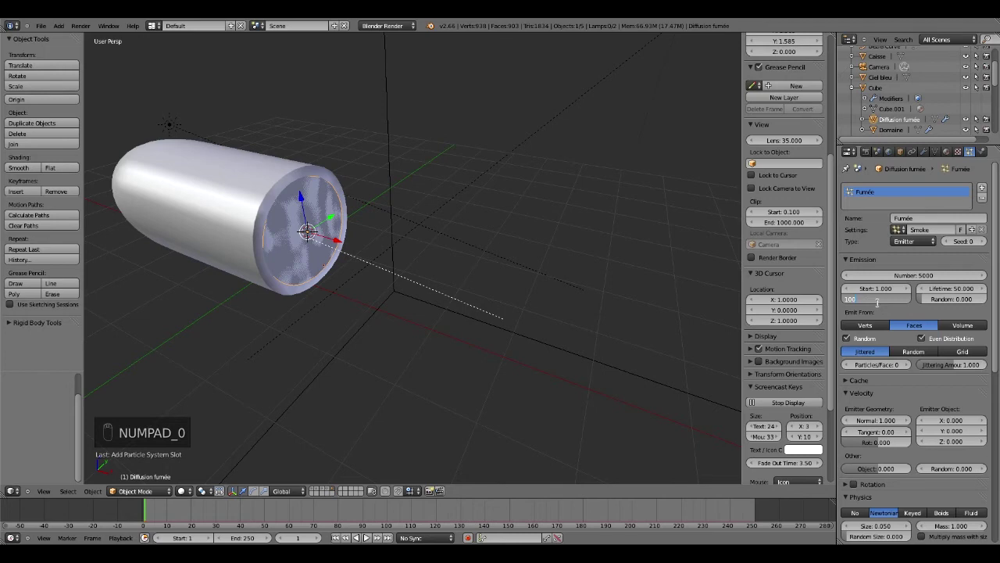
key("Return")
Set the end frame of the scene's animation range to 100.
left_click(240, 537)
type("100")
key("Return")
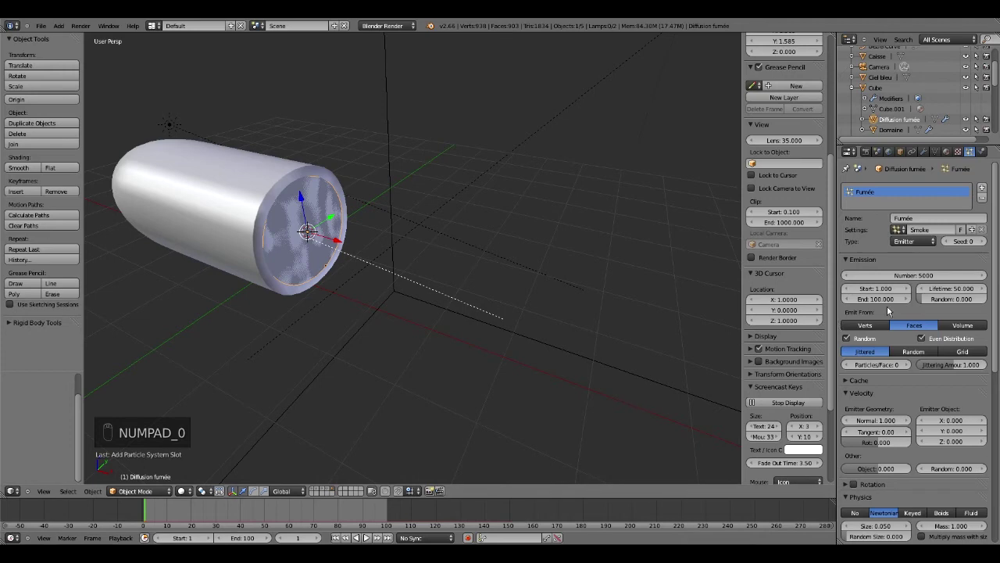
Set the particle lifetime to 1 and the normal emission velocity to 5.
left_click(955, 288)
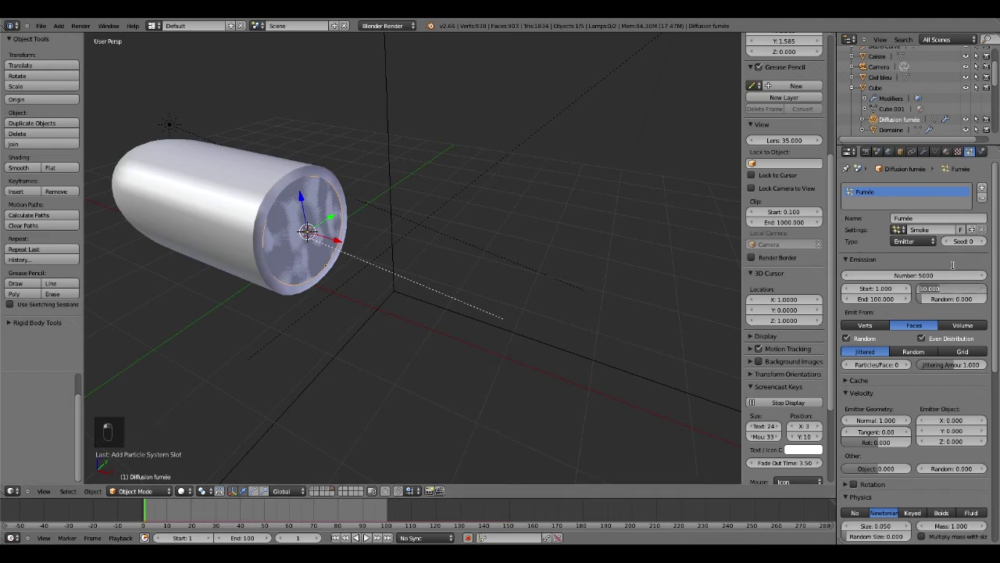
type("1")
key("Return")
left_click(898, 422)
type("5")
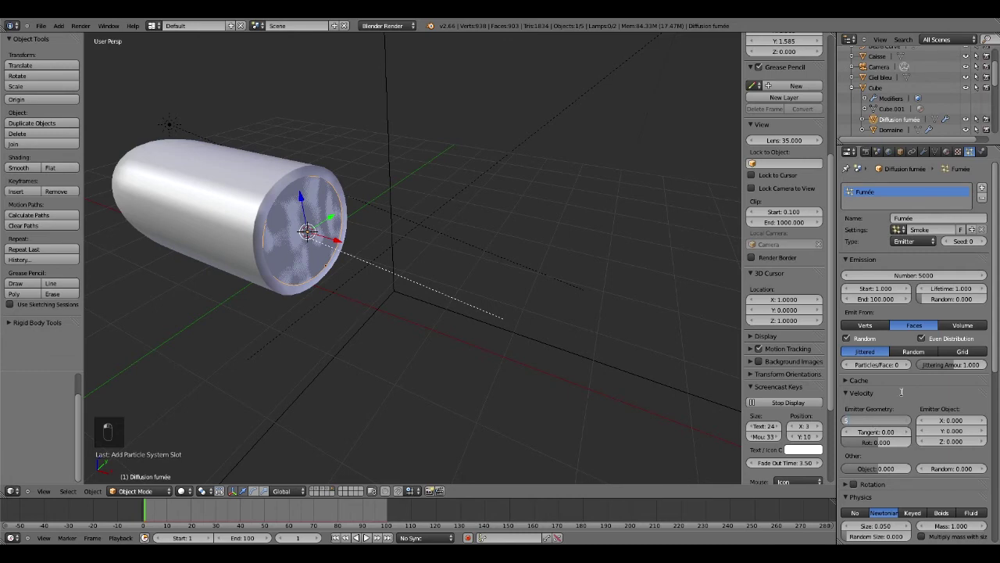
key("Return")
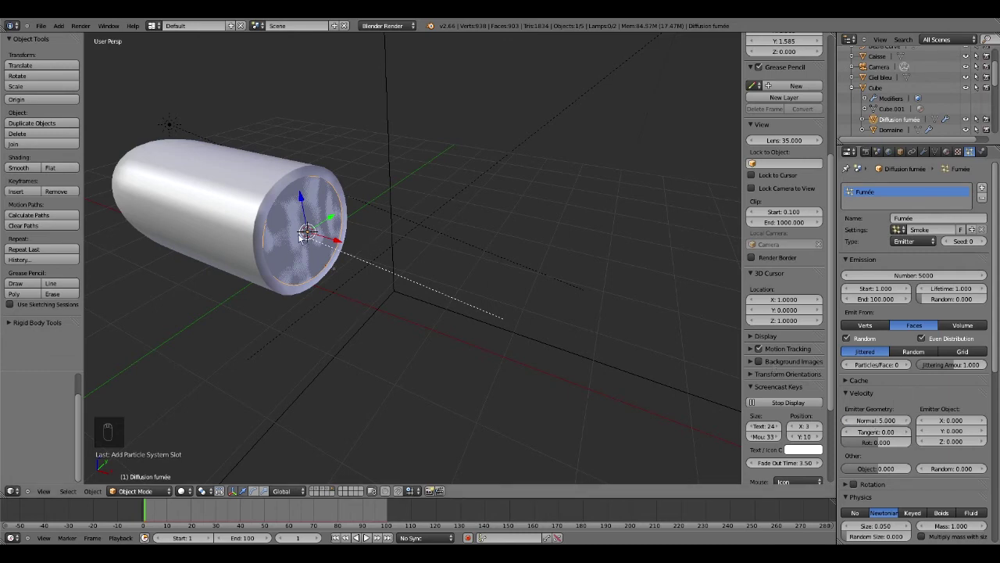
Disable Emitter in the particle render settings and set the particle display to Point.
middle_click_drag(474, 236, 489, 249)
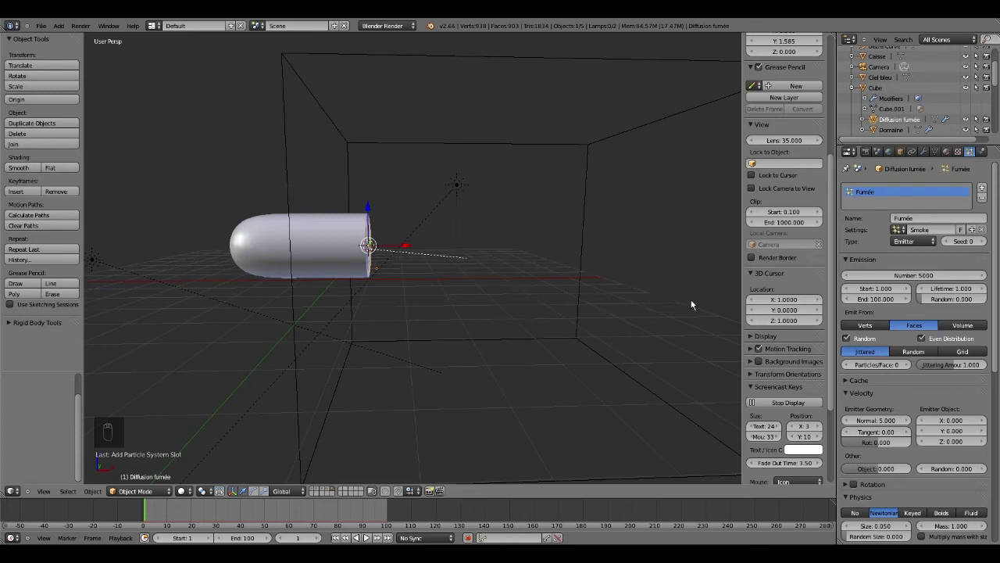
scroll(782, 312, "down", 4)
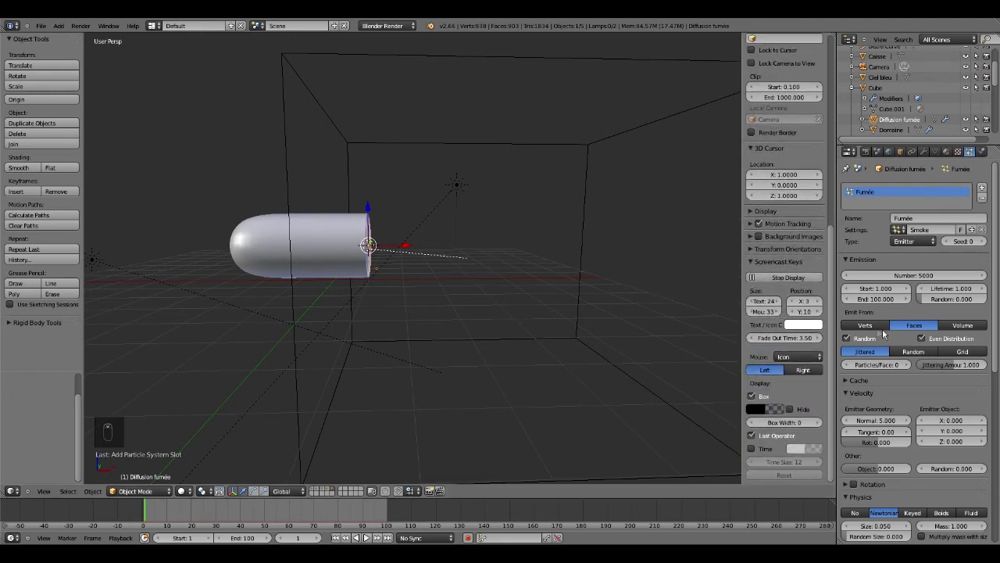
scroll(897, 326, "down", 3)
scroll(898, 326, "down", 4)
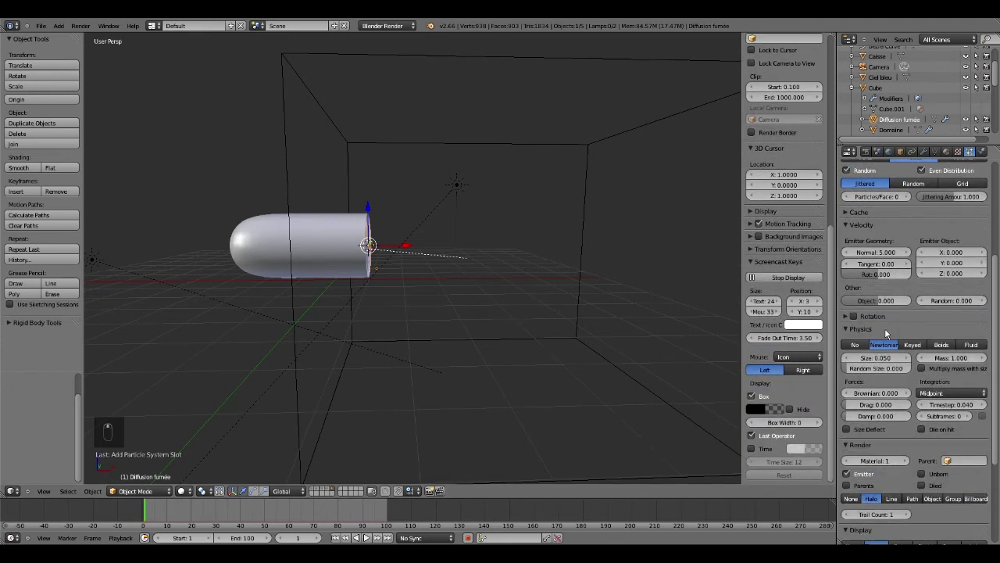
scroll(894, 356, "down", 3)
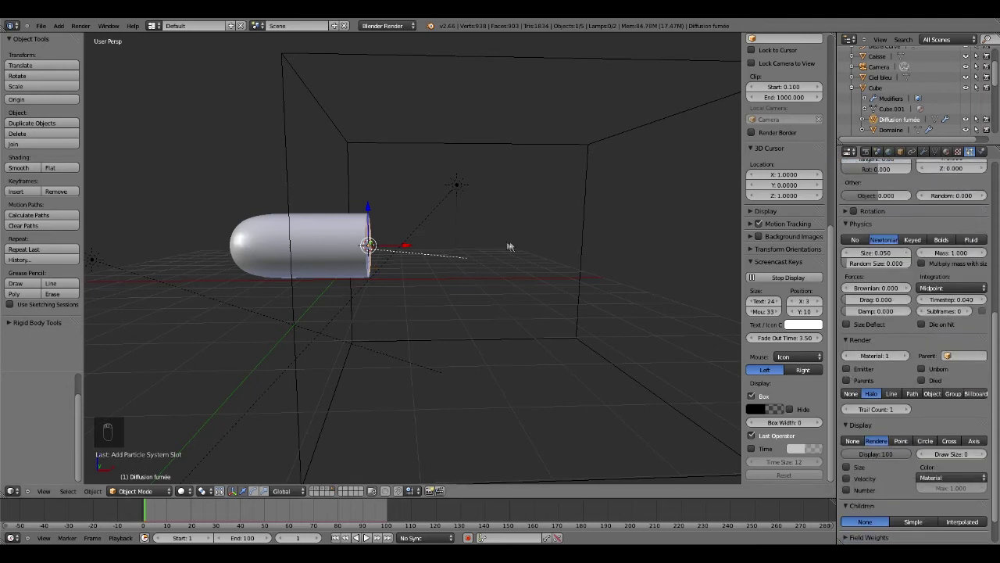
middle_click_drag(509, 245, 383, 239)
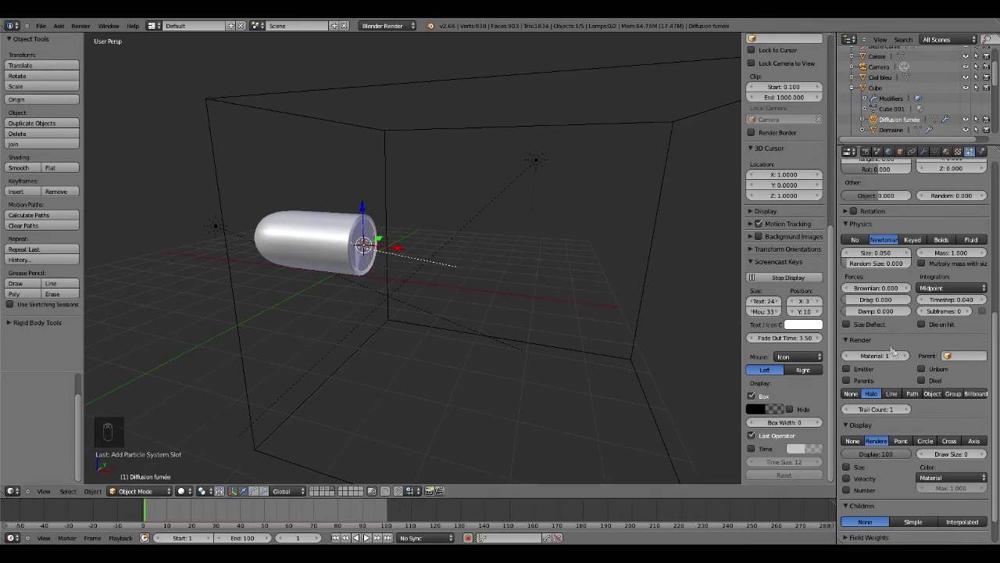
scroll(903, 356, "down", 2)
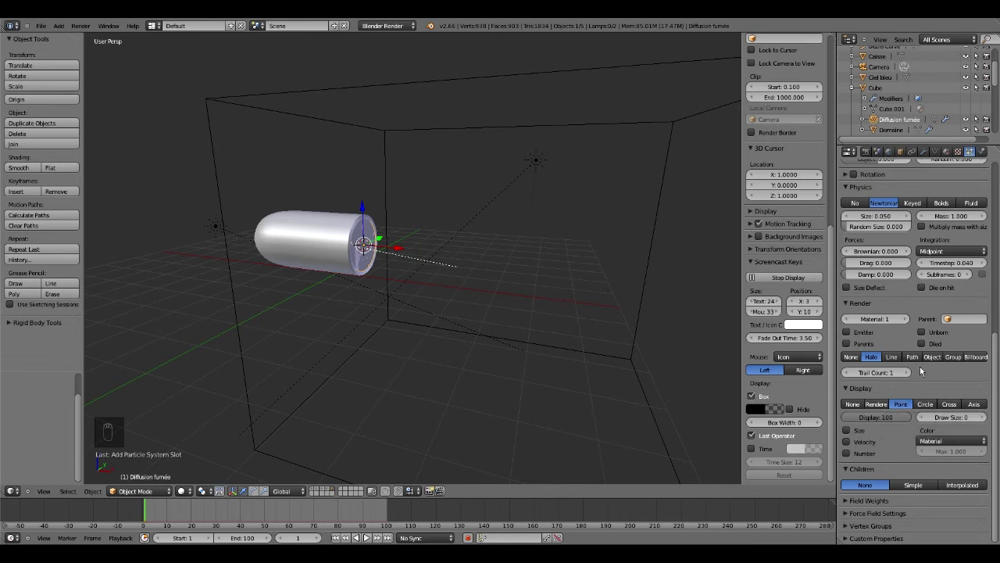
scroll(911, 359, "up", 8)
scroll(910, 359, "up", 2)
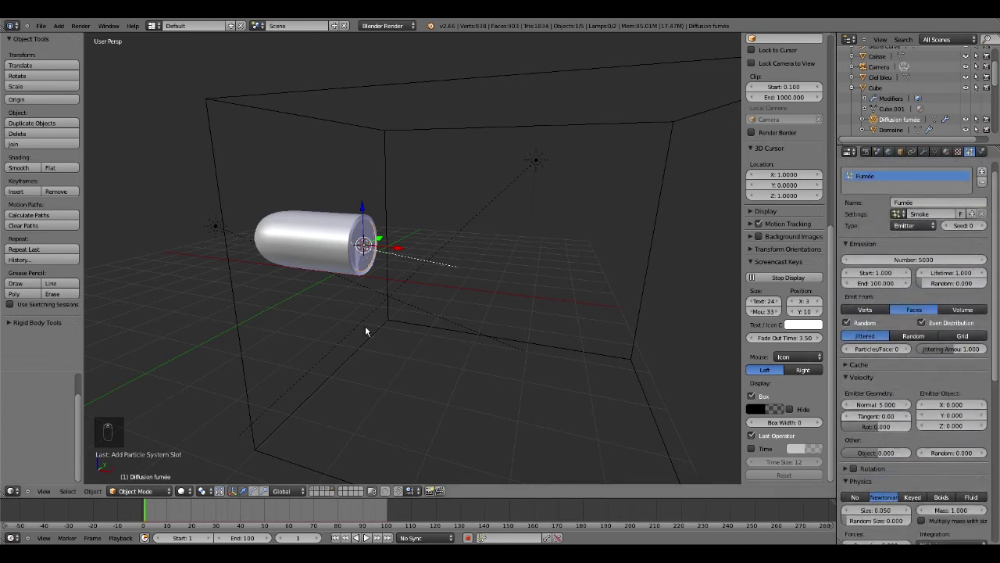
Play the animation several times to preview how the smoke flows from the back of the capsule, stopping each playback.
key("alt+a")
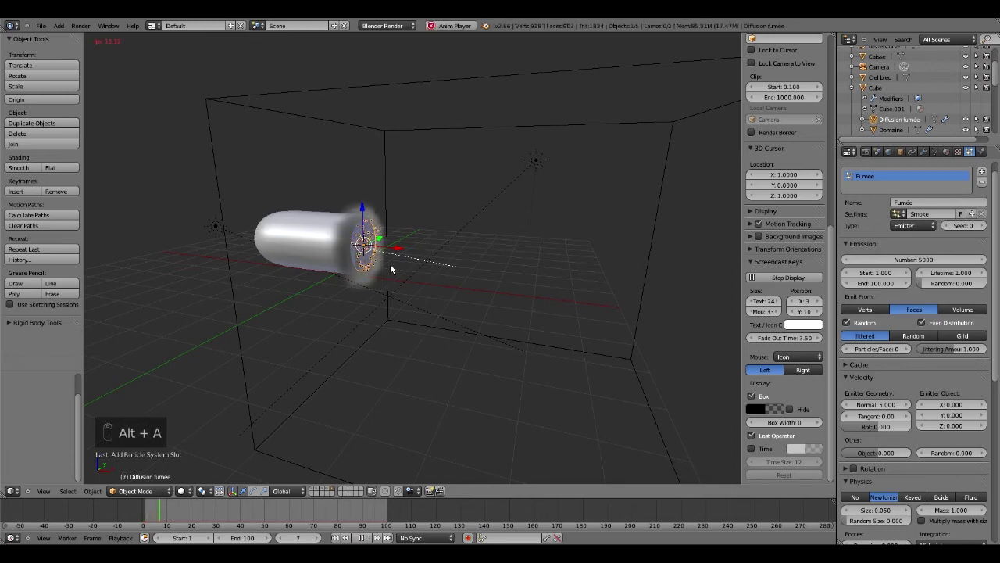
scroll(384, 254, "up", 2)
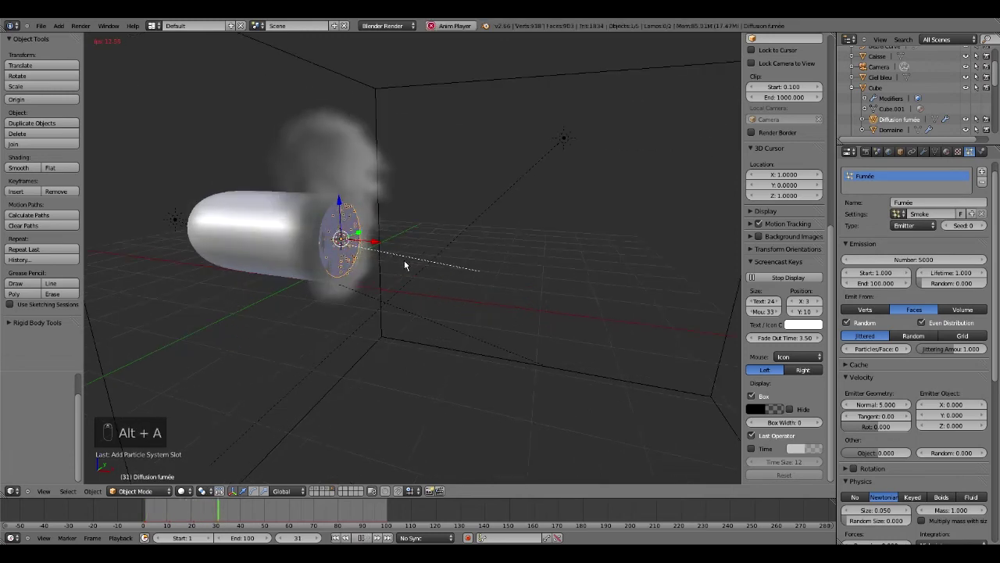
middle_click_drag(409, 271, 391, 223)
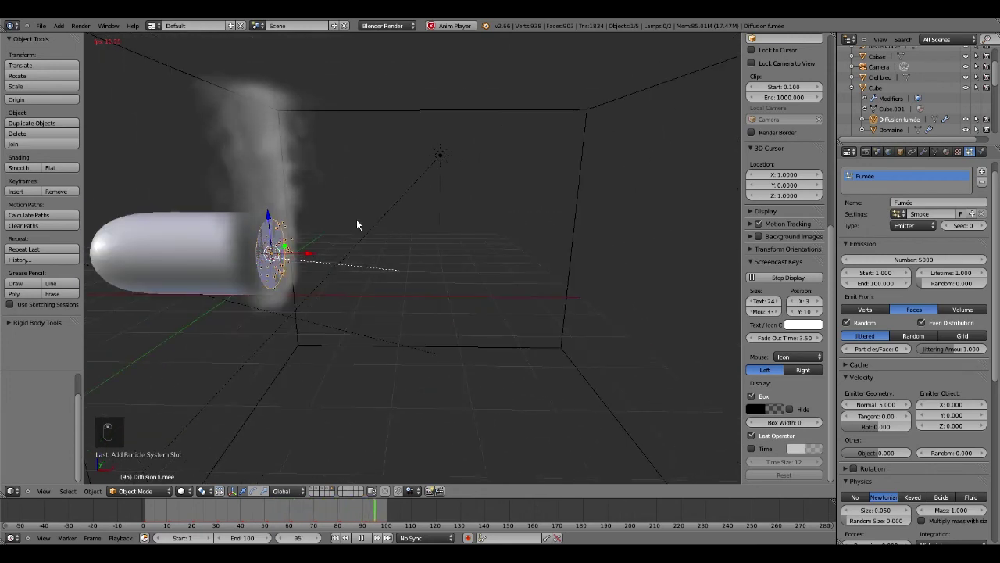
key("Escape")
key("alt+a")
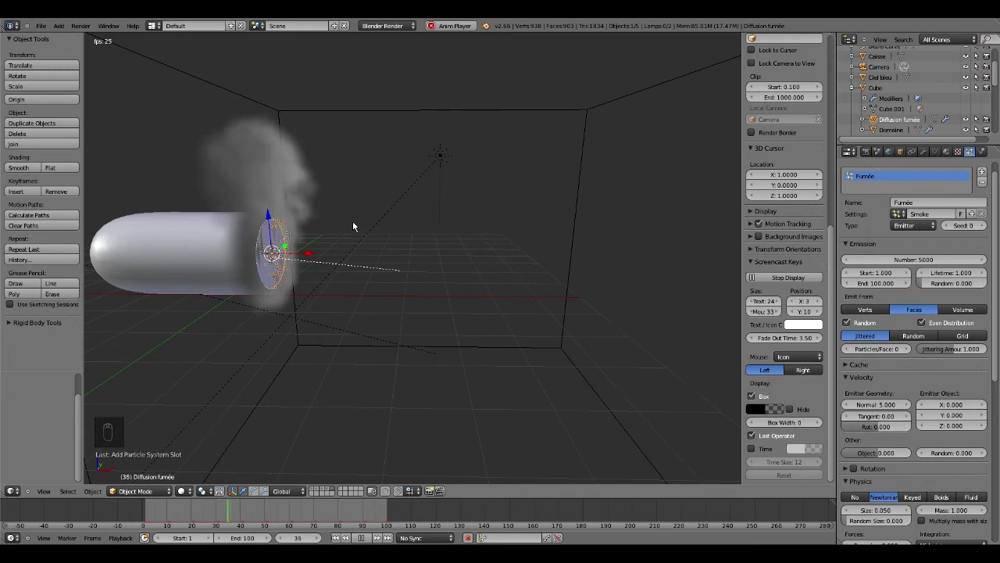
key("Escape")
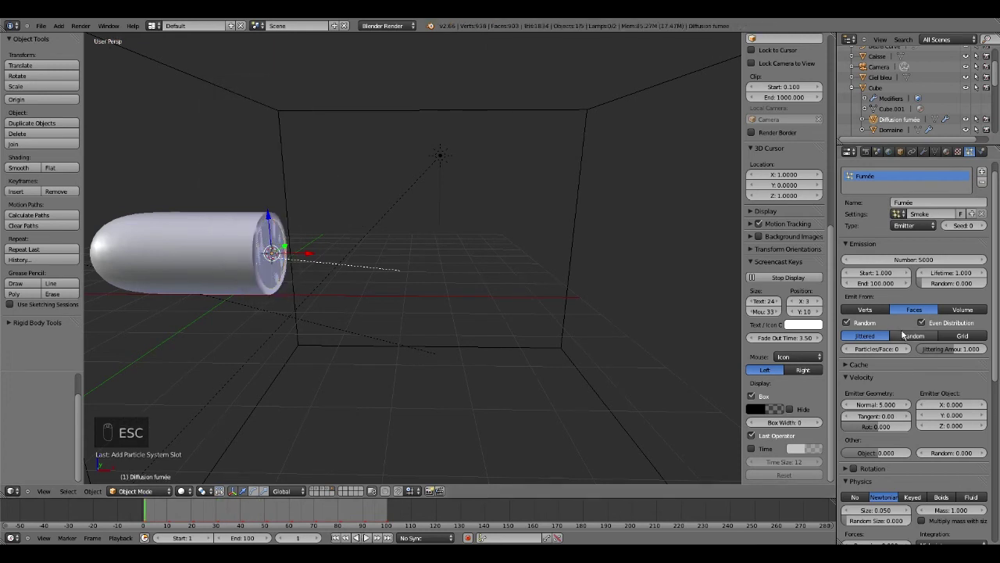
key("F9")
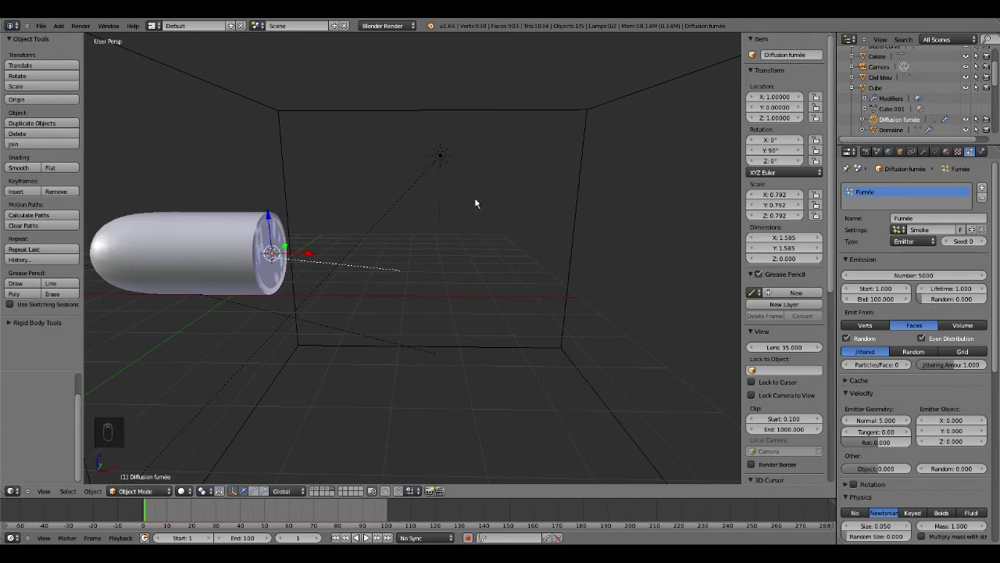
key("alt+a")
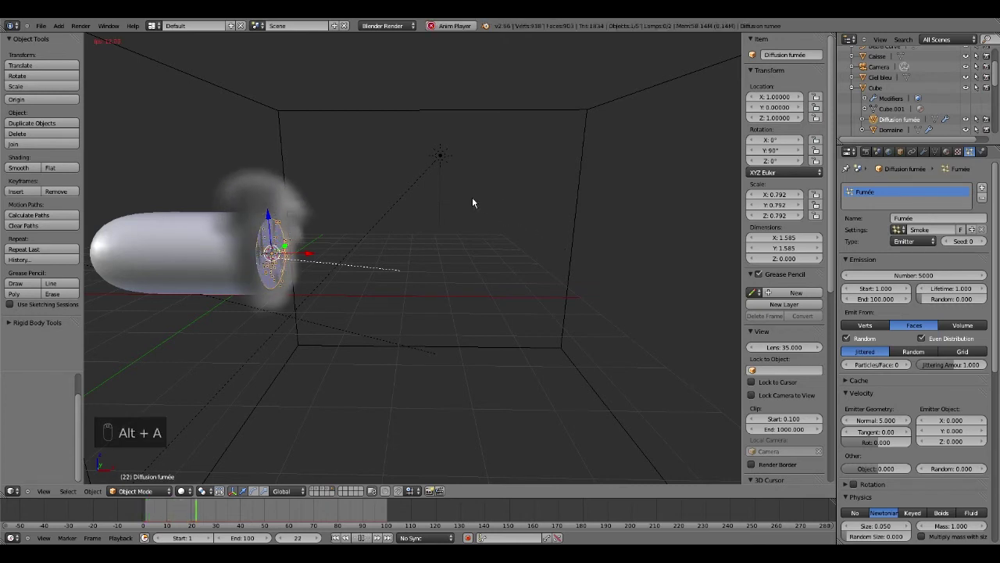
key("Escape")
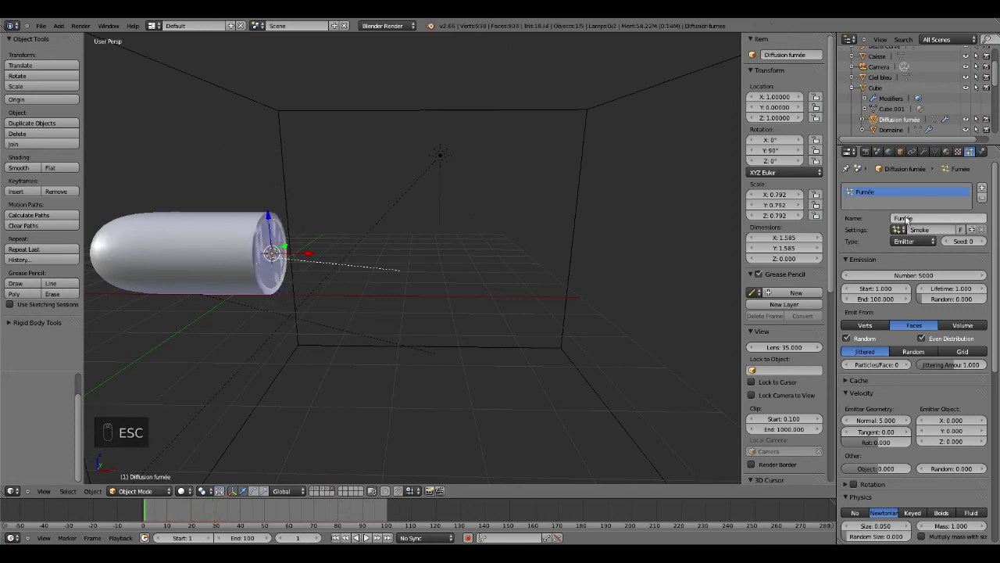
Set the smoke flow source to Particle System, assign the Fumée system, and play the animation to preview the smoke.
scroll(922, 315, "down", 1)
scroll(922, 315, "up", 1)
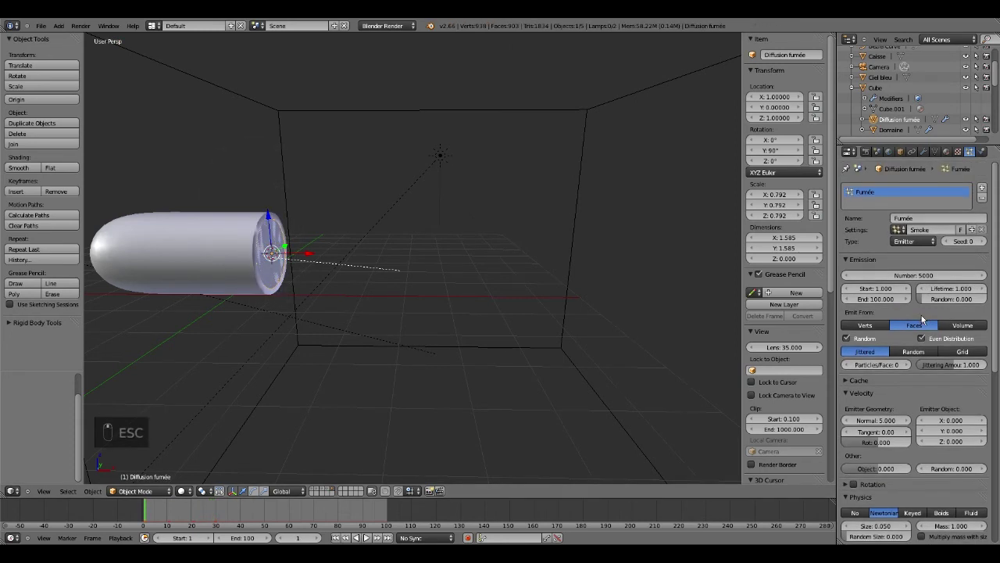
left_click(982, 152)
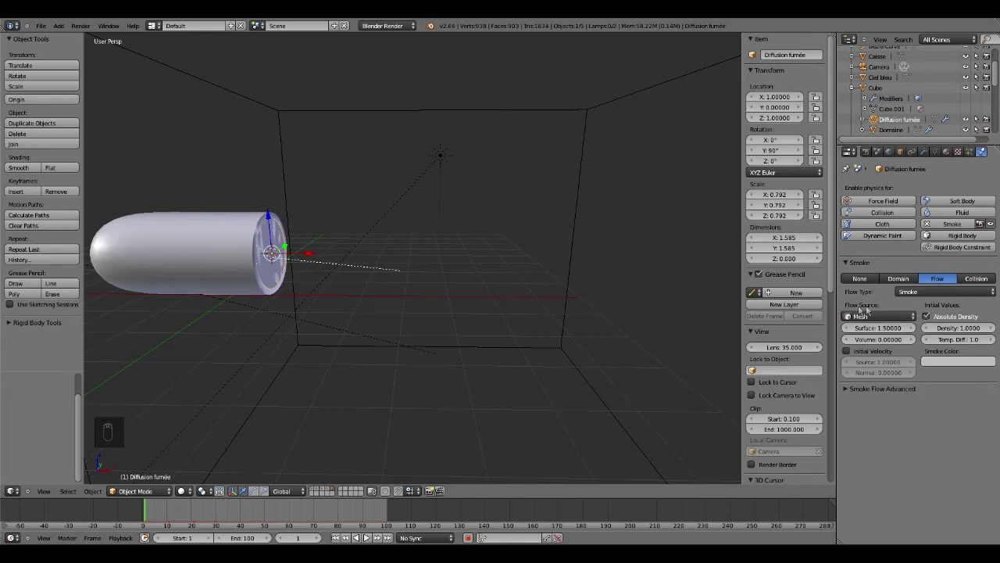
left_click(900, 316)
left_click(896, 313)
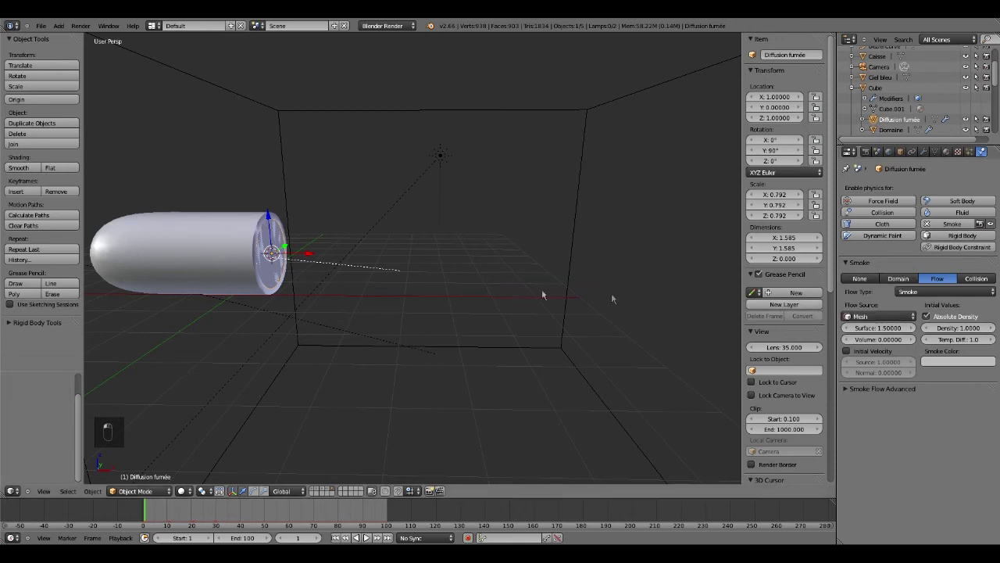
left_click(876, 314)
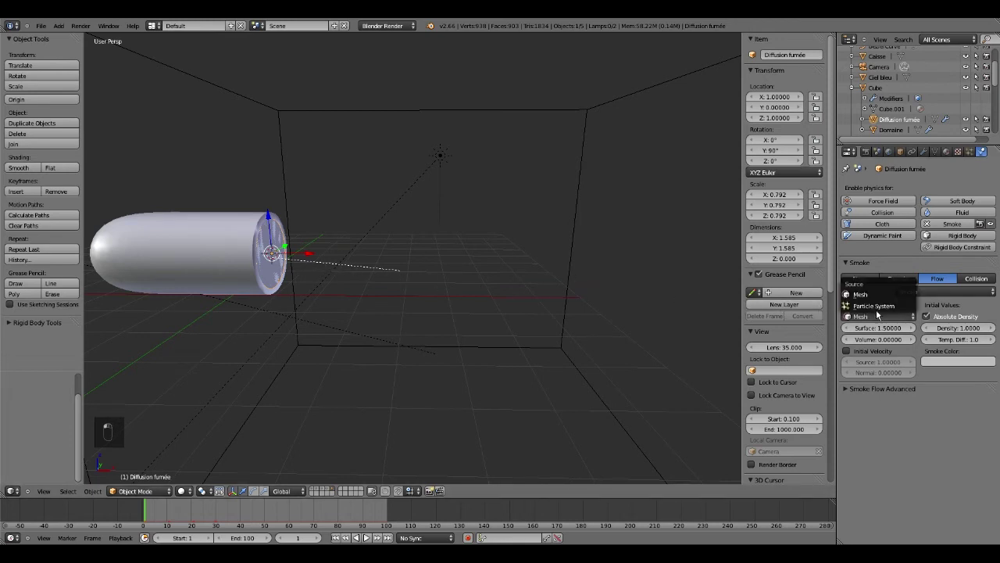
left_click(876, 307)
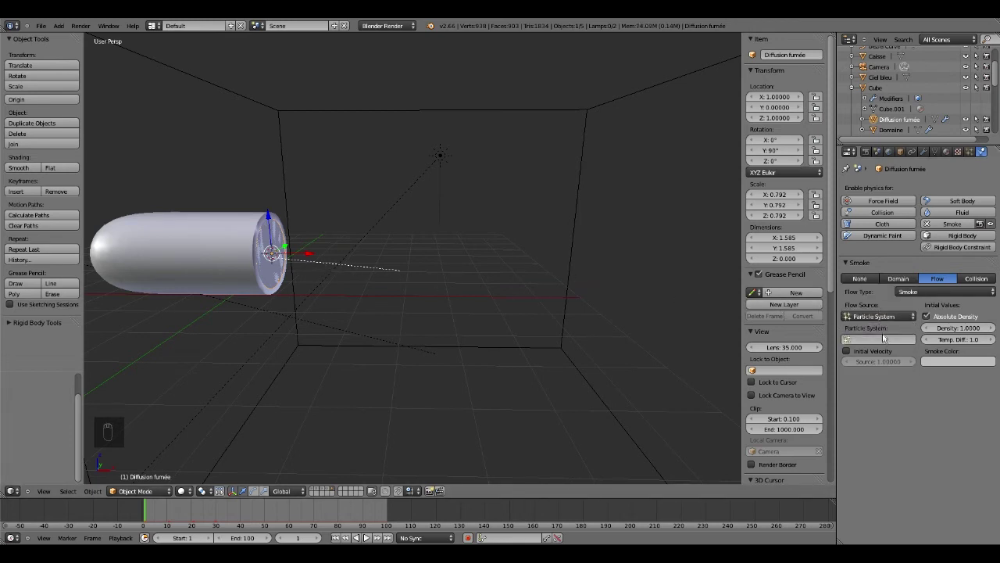
left_click(881, 339)
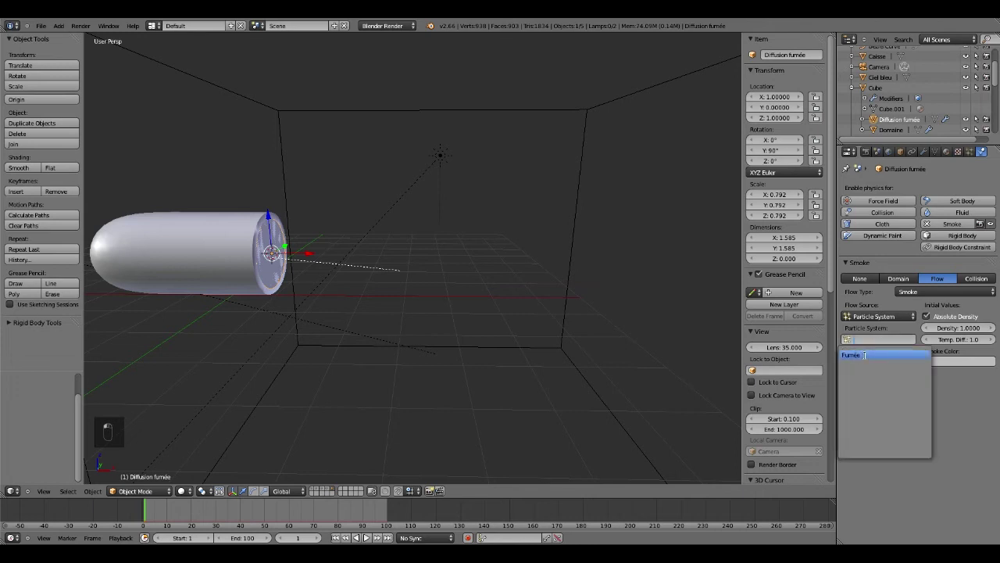
left_click(873, 357)
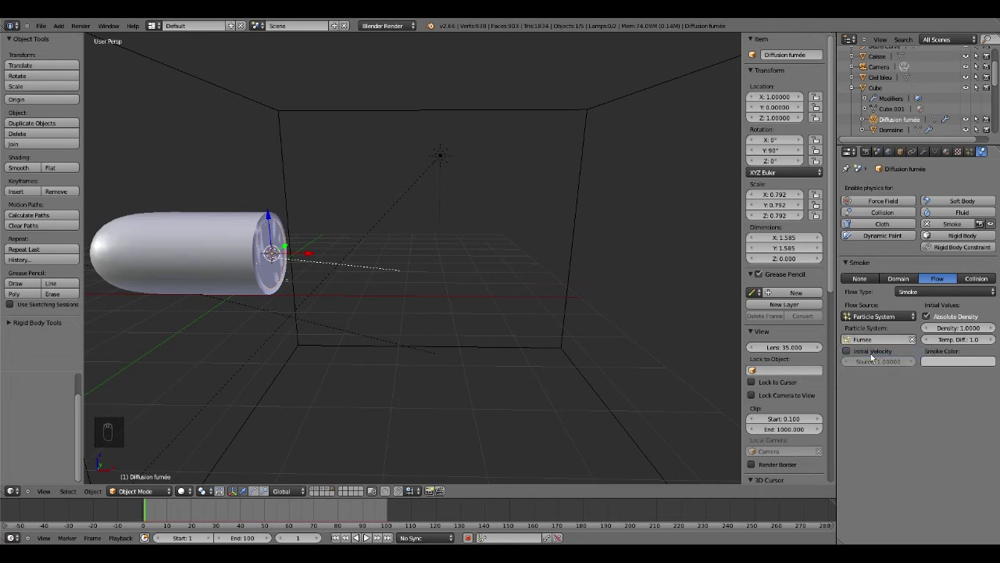
key("alt+a")
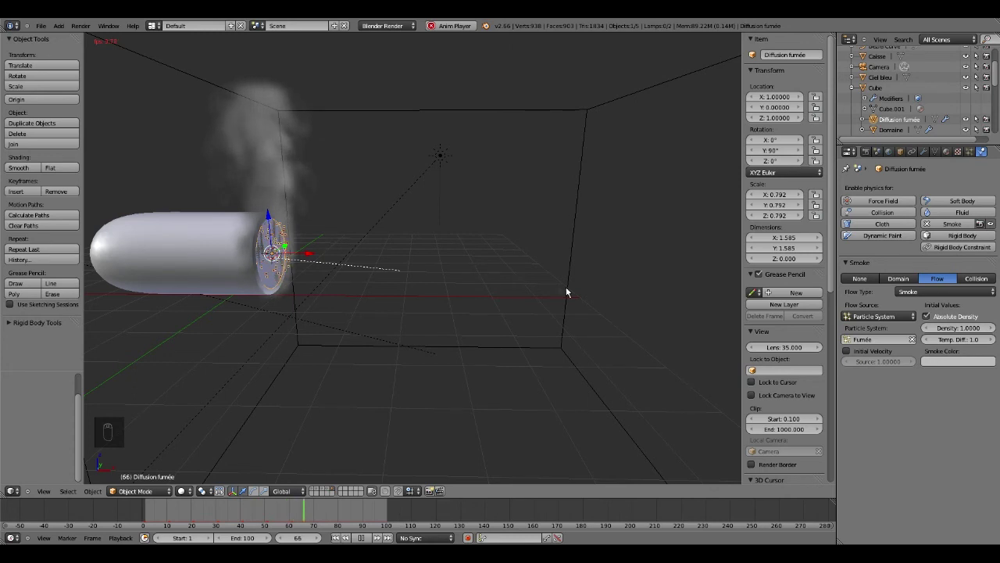
Set the lifetime of the Fumée particles to 100.
left_click(968, 153)
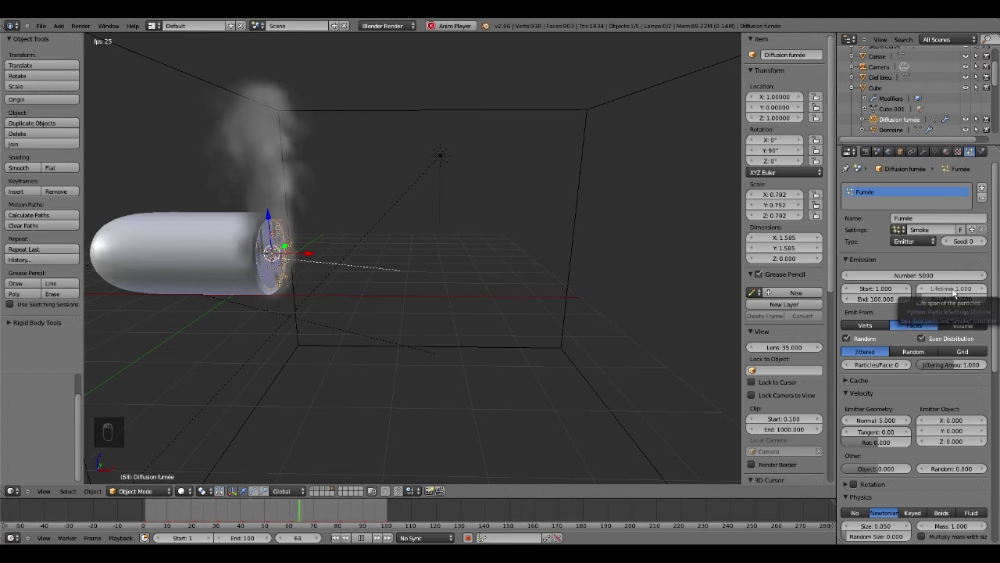
left_click(952, 289)
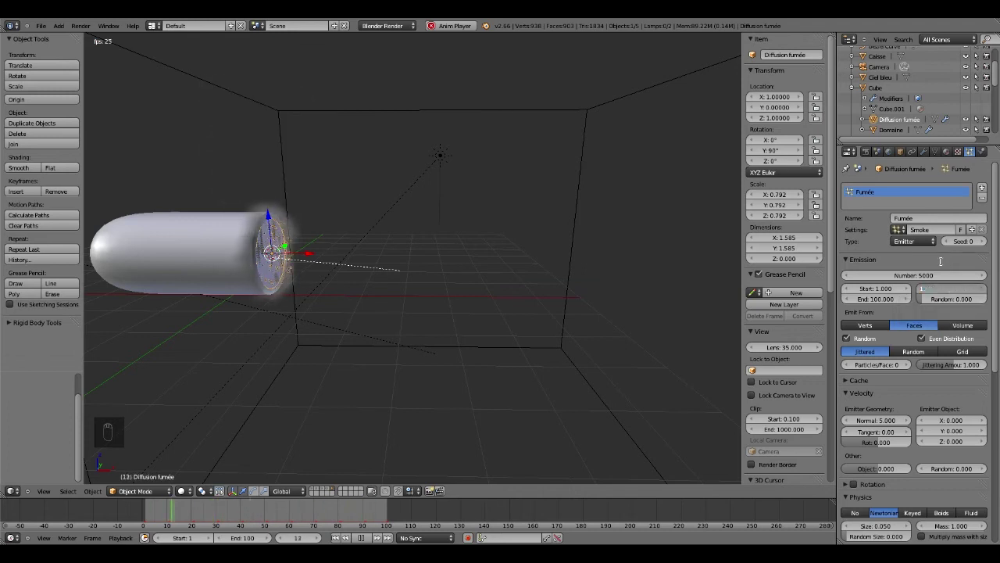
type("100")
key("Return")
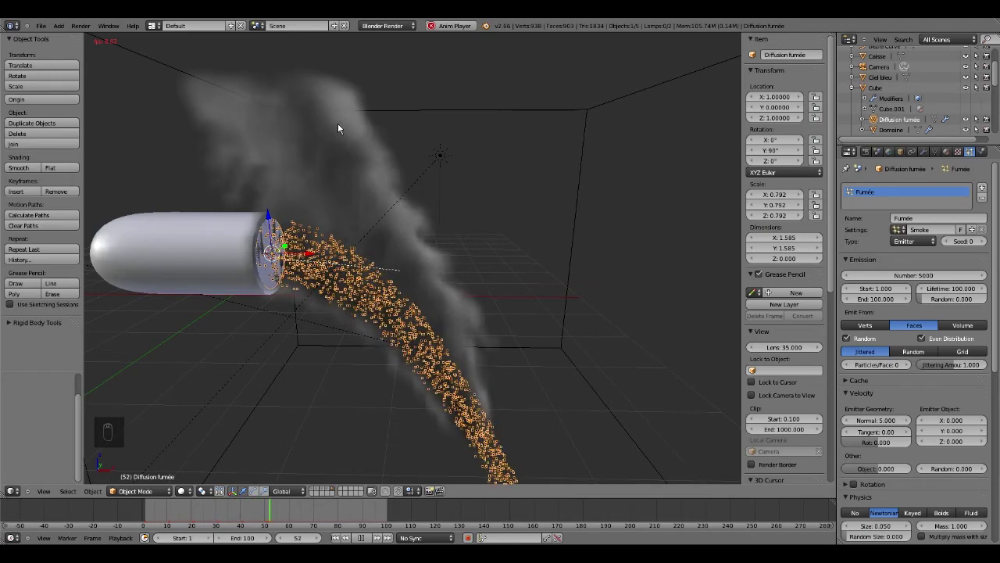
Enable Initial Velocity on the emitter's smoke flow and watch its effect in the running playback.
left_click(982, 151)
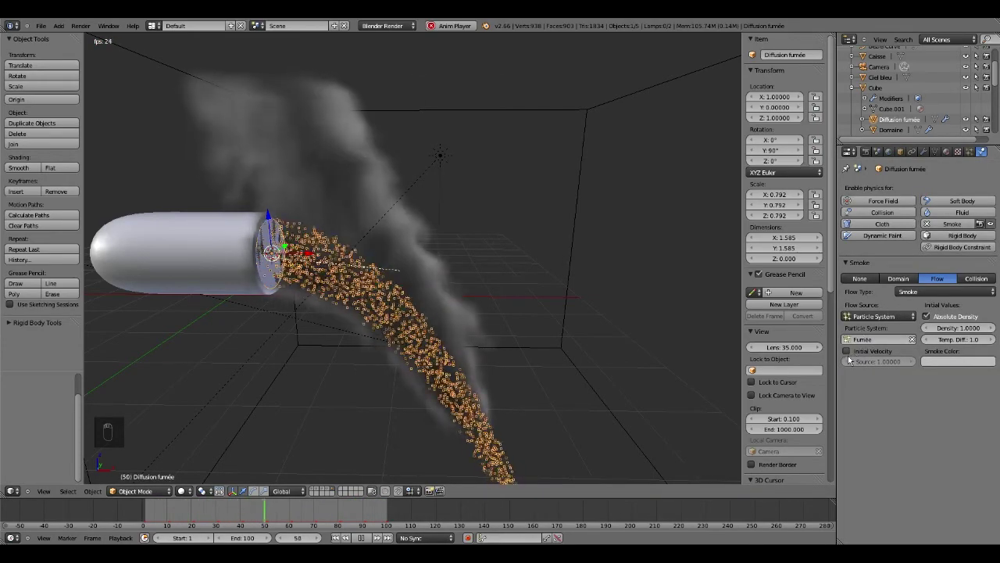
left_click(846, 351)
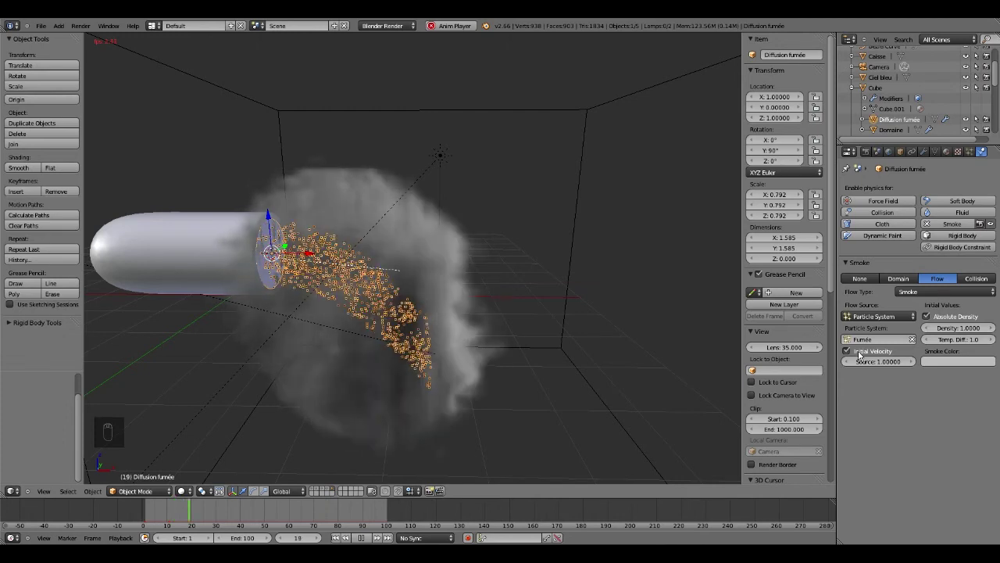
left_click(873, 351)
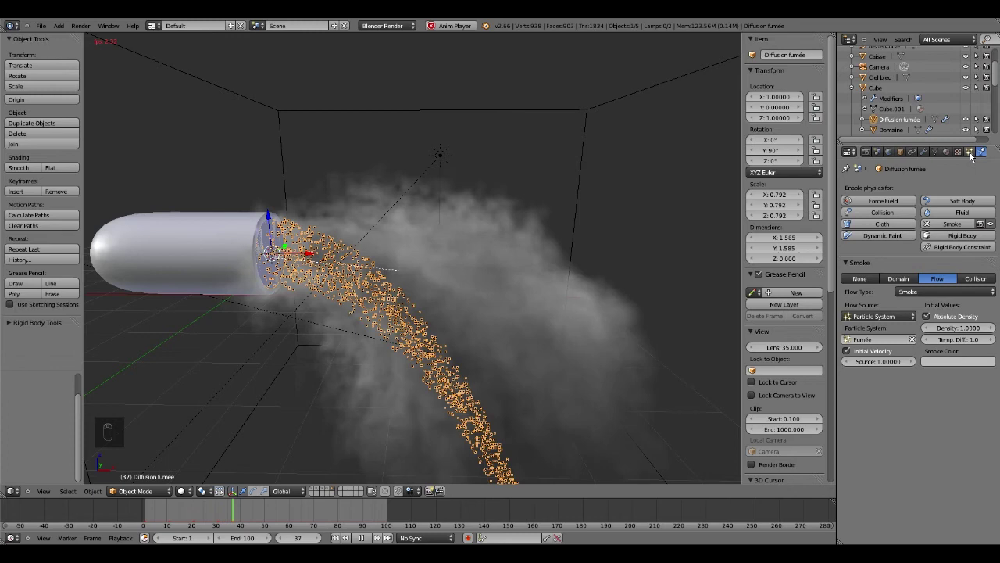
Stop the playback, set the normal emission velocity of the Fumée particles to 30, and replay the animation.
left_click(970, 152)
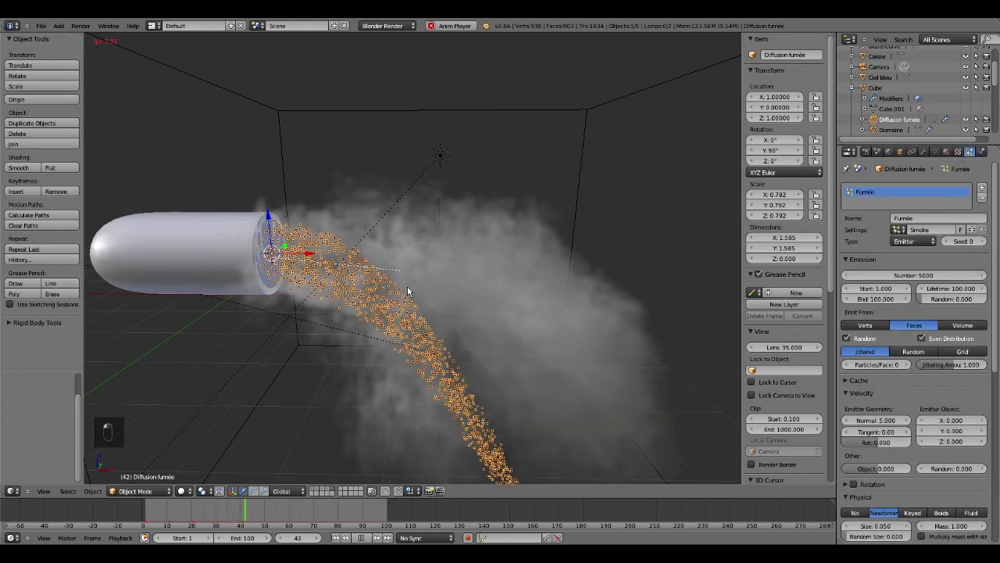
key("Escape")
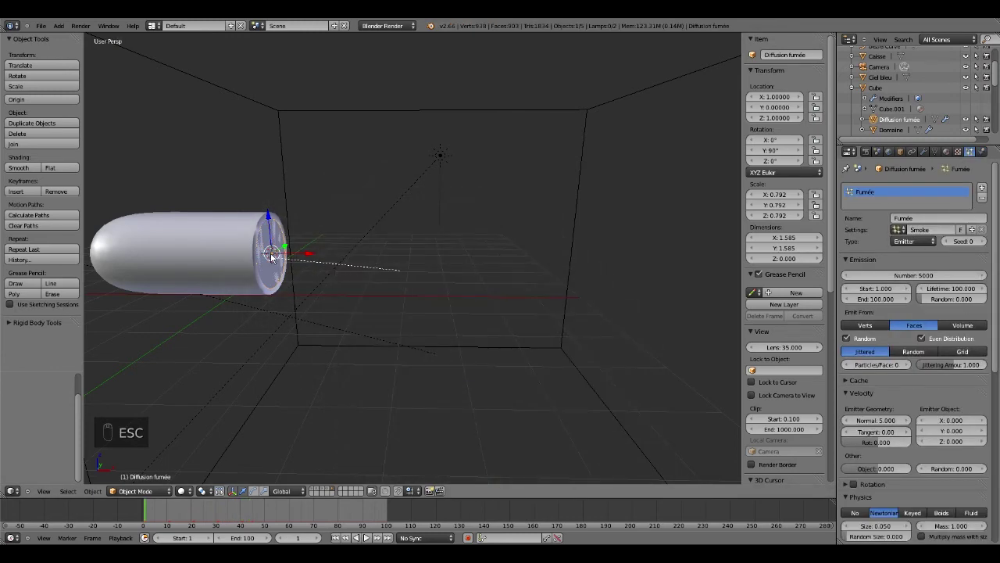
scroll(891, 285, "down", 5)
left_click(886, 275)
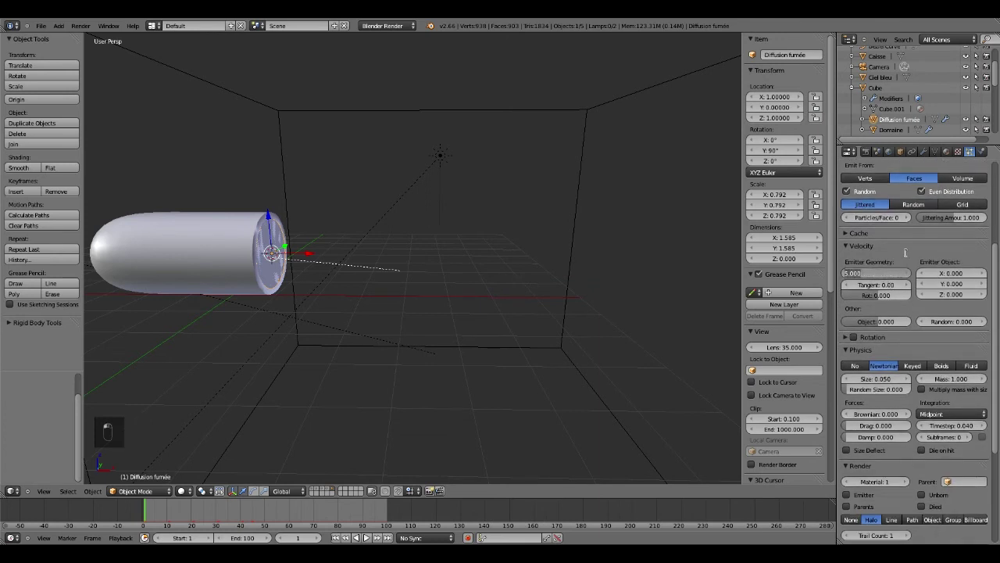
left_click(367, 538)
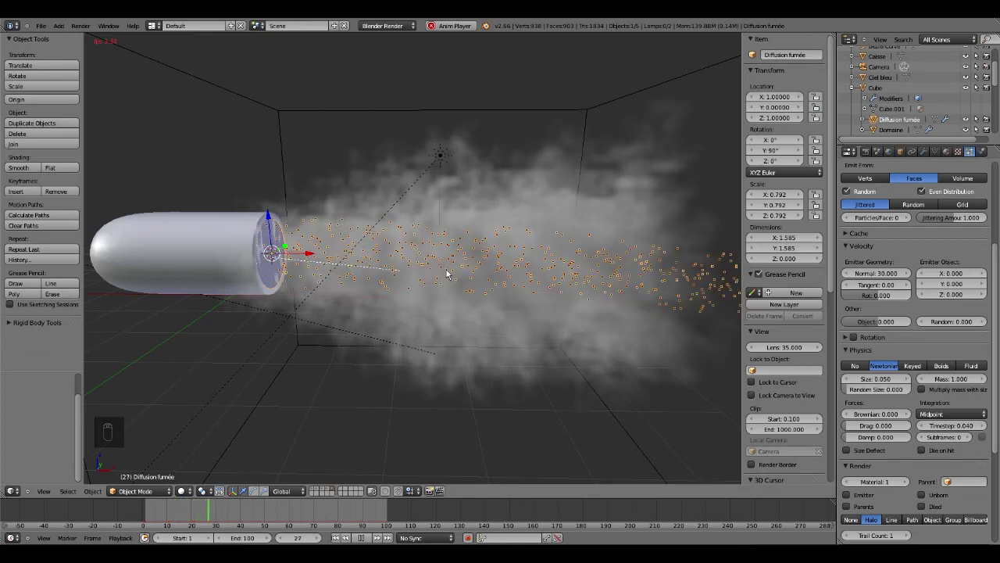
Render frame 30 to check the smoke behind the capsule and save the file.
key("F12")
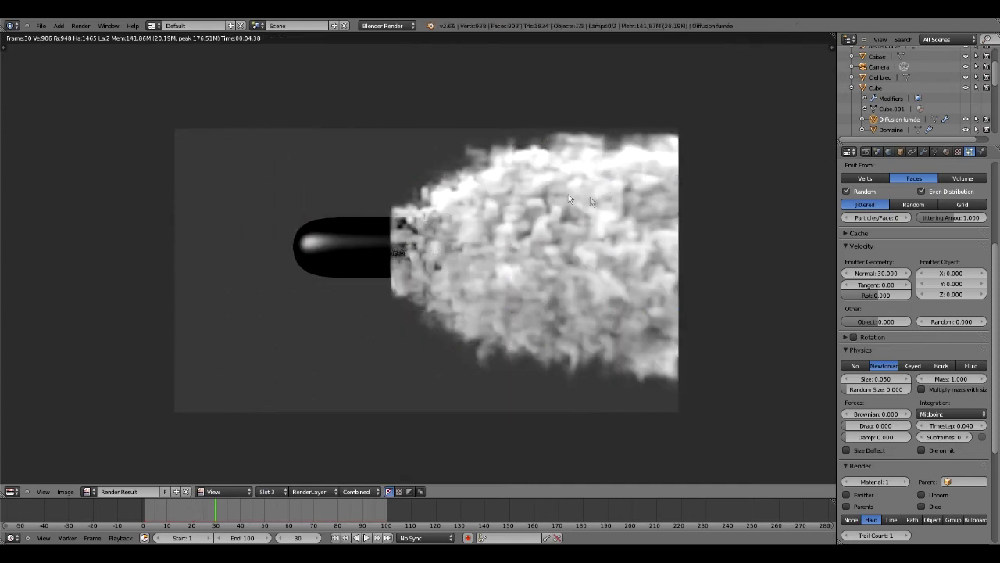
key("ctrl+s")
left_click(735, 173)
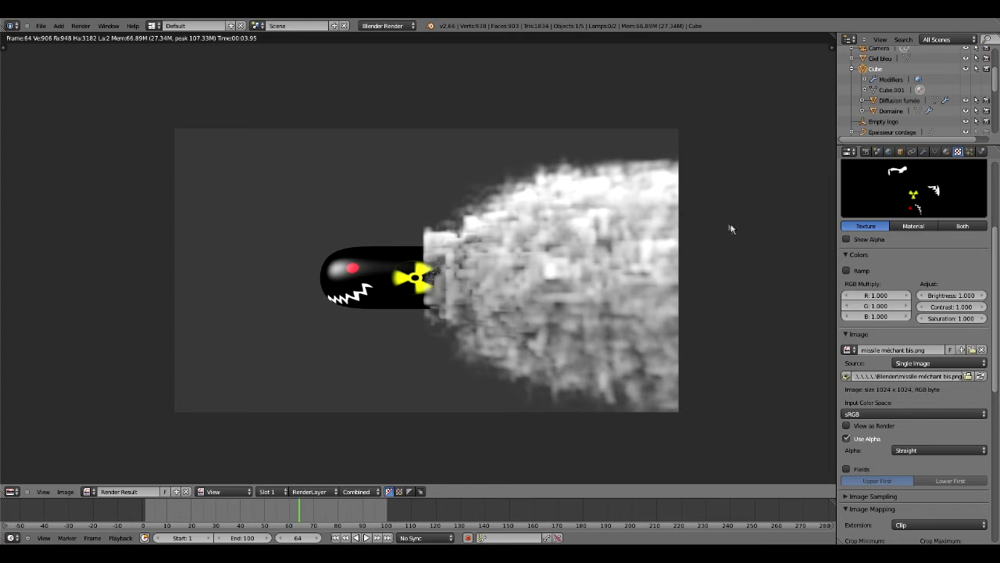
Close the render and examine the textured missile and its smoke from several angles in the 3D view.
key("Escape")
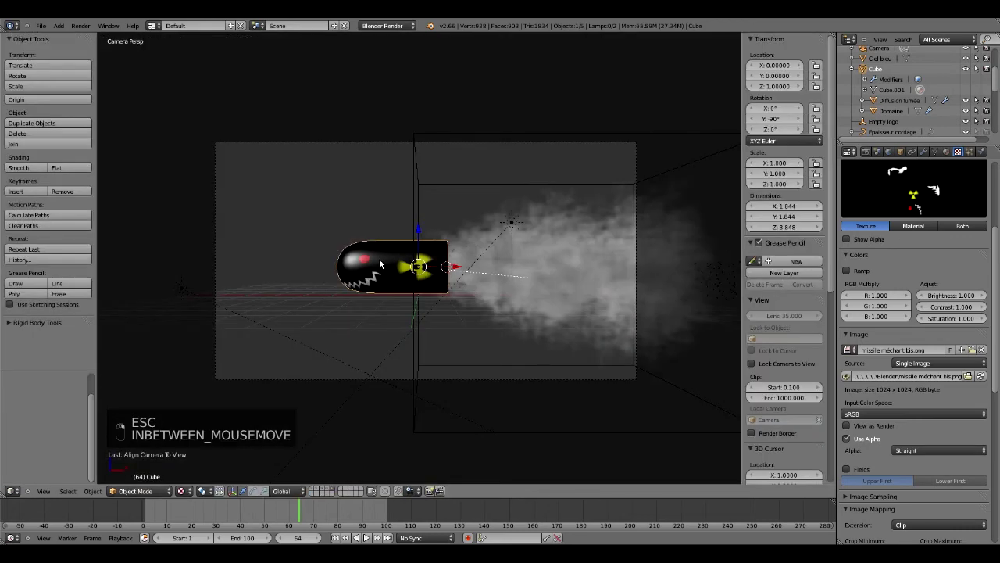
scroll(380, 266, "up", 3)
scroll(381, 267, "down", 1)
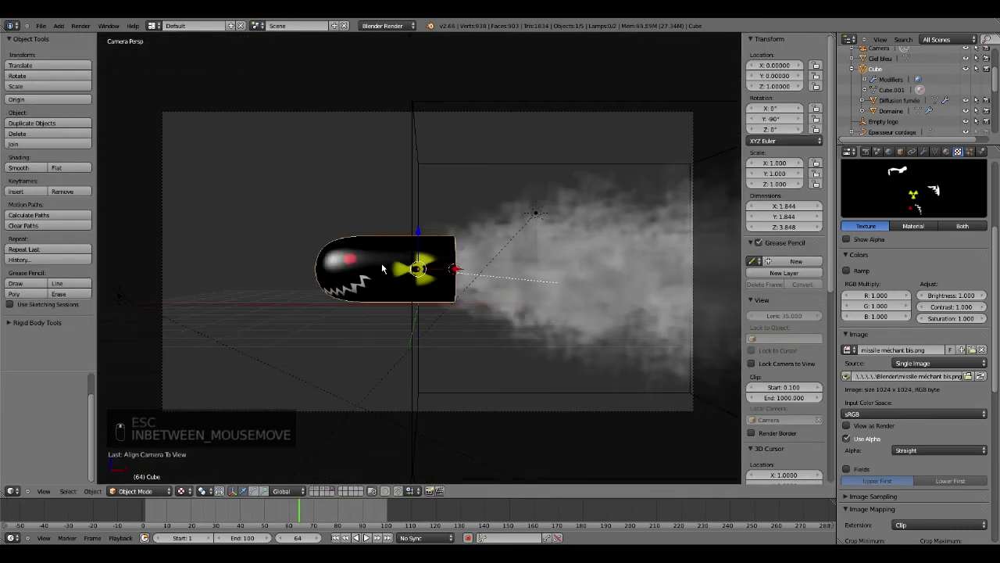
middle_click_drag(383, 269, 406, 266)
scroll(414, 266, "up", 2)
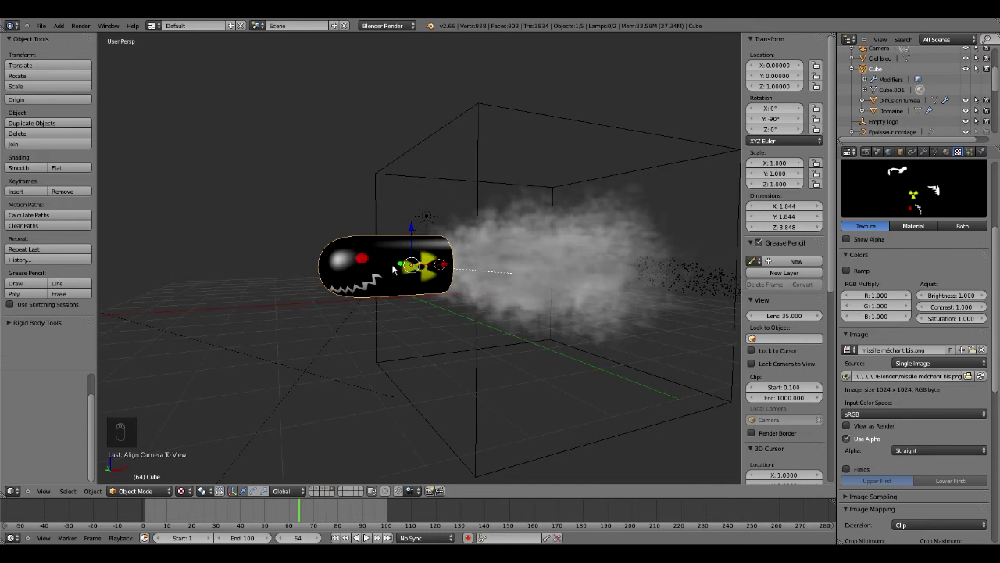
middle_click_drag(406, 269, 388, 315)
Switch the missile to Texture Paint mode and return it to Object Mode.
left_click(148, 490)
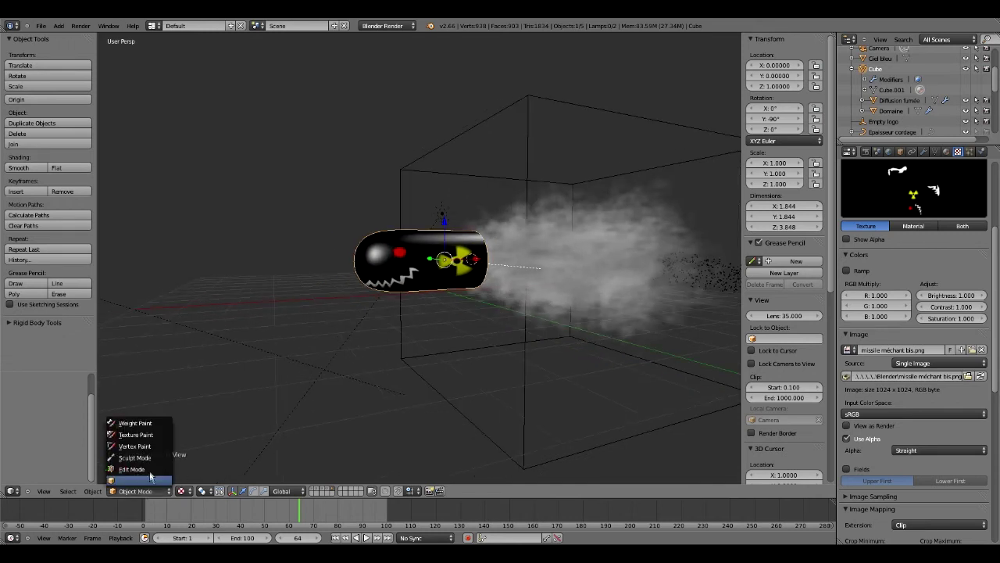
left_click(144, 441)
left_click(125, 493)
left_click(121, 480)
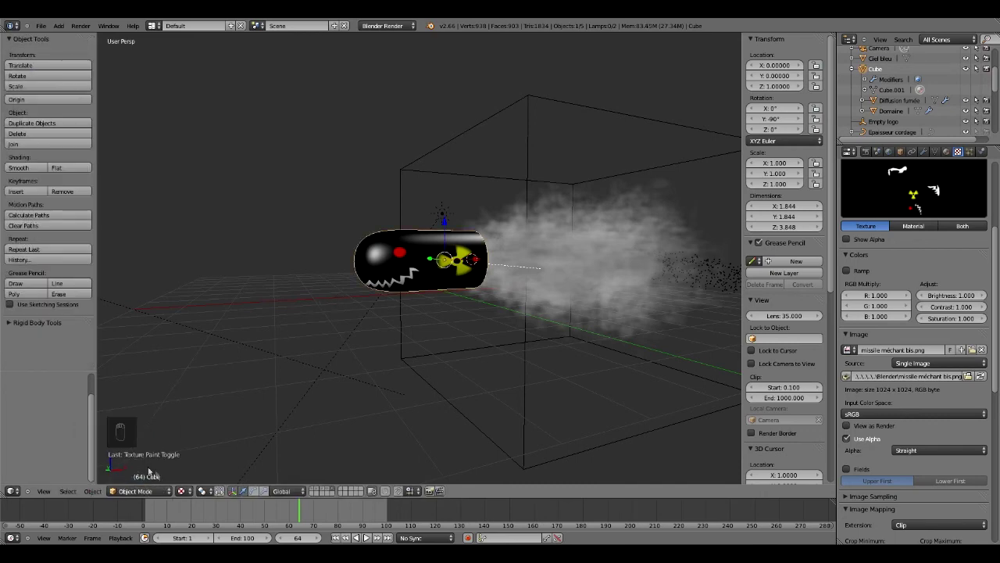
Split the 3D view, turn the new area into a UV/Image Editor, and widen it.
left_click_drag(3, 495, 255, 496)
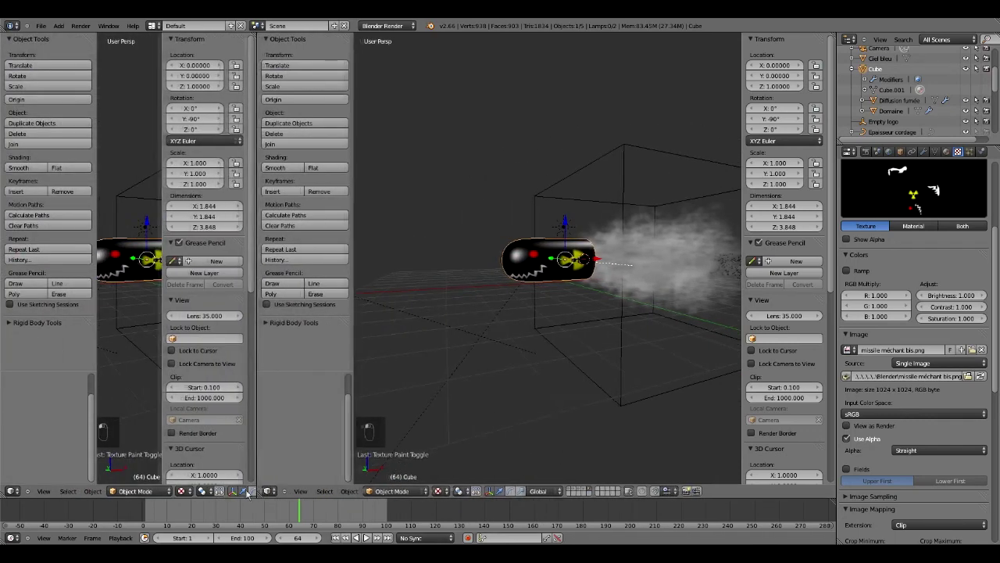
left_click(12, 491)
left_click(45, 427)
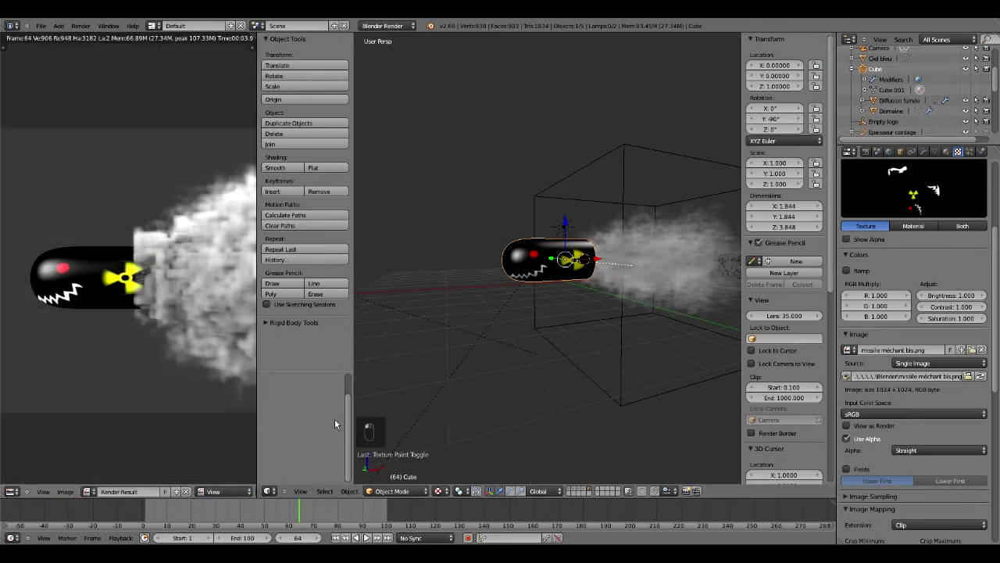
left_click_drag(257, 424, 330, 426)
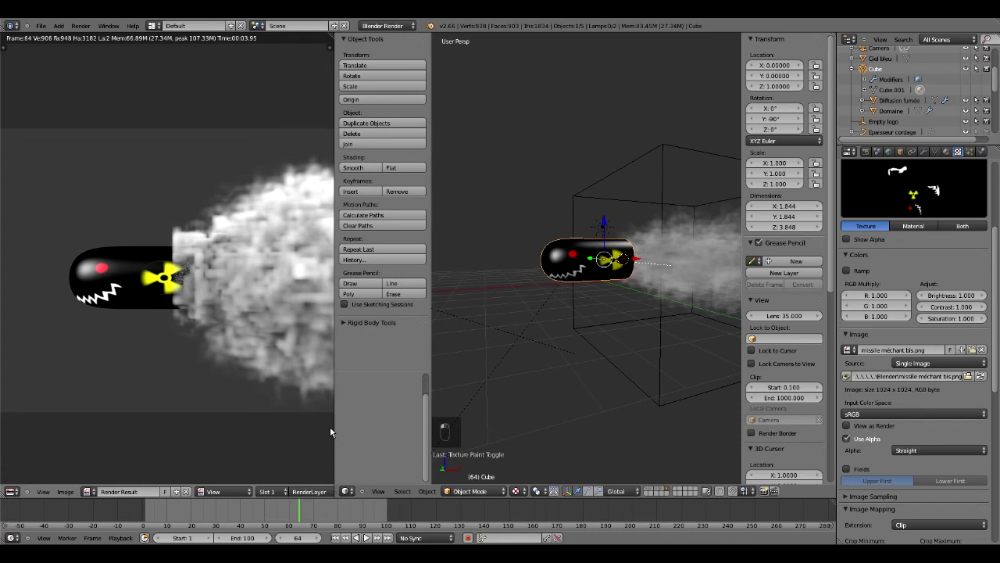
Display the Missile méchant image in the image editor and examine the painted eye, teeth and radioactive symbol.
left_click(89, 492)
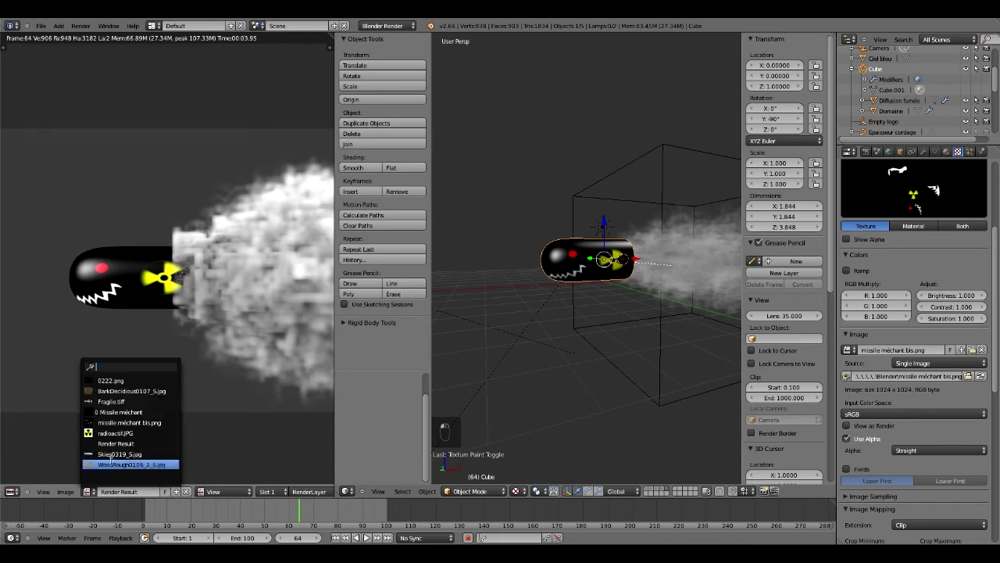
left_click(146, 416)
scroll(190, 339, "down", 4)
scroll(217, 311, "up", 2)
scroll(223, 309, "down", 2)
scroll(231, 305, "up", 2)
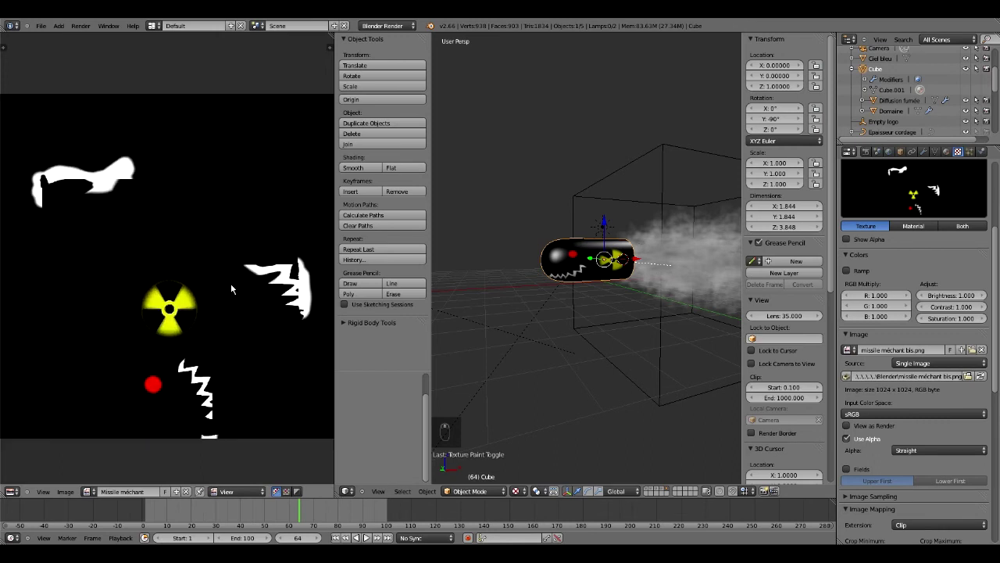
Try to save the Missile méchant image in C:\Blender under the file name missile méchant bis.png.
left_click(90, 491)
left_click(65, 492)
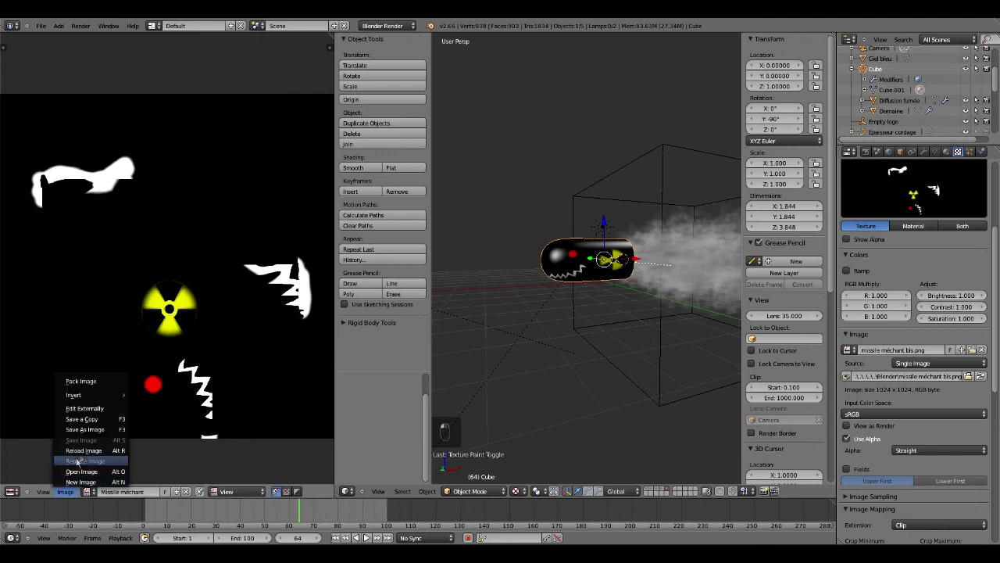
left_click(103, 430)
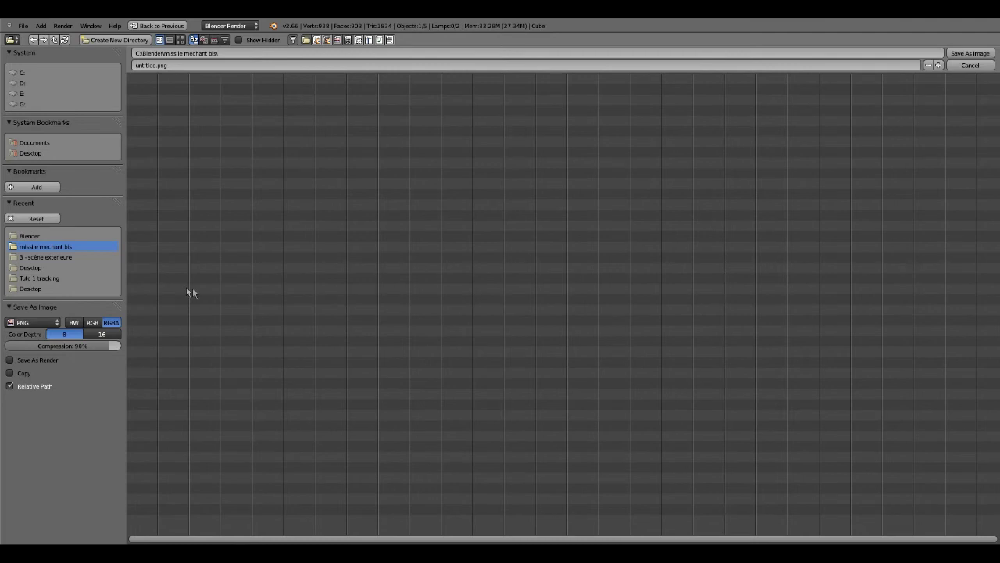
left_click(24, 73)
left_click(156, 90)
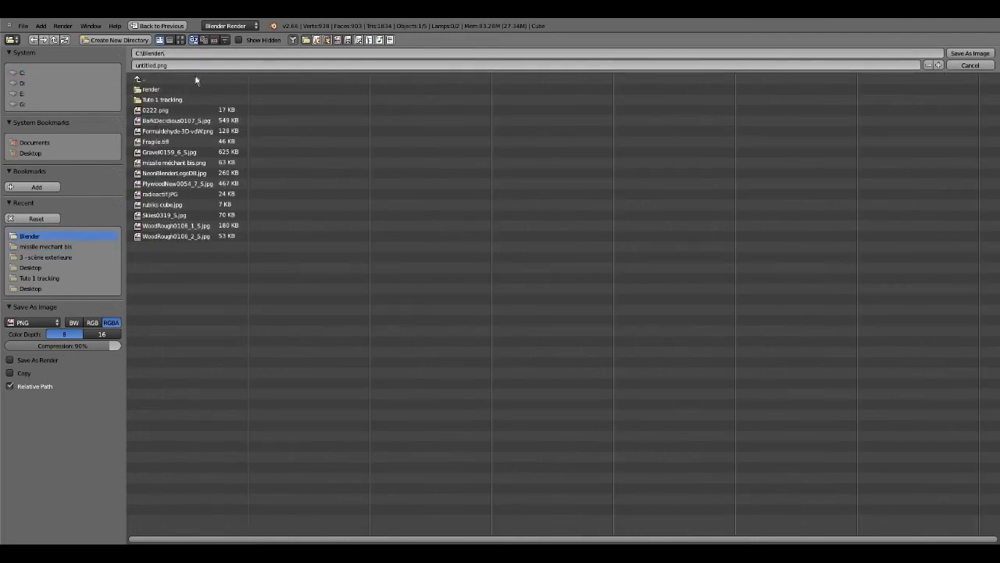
left_click(182, 164)
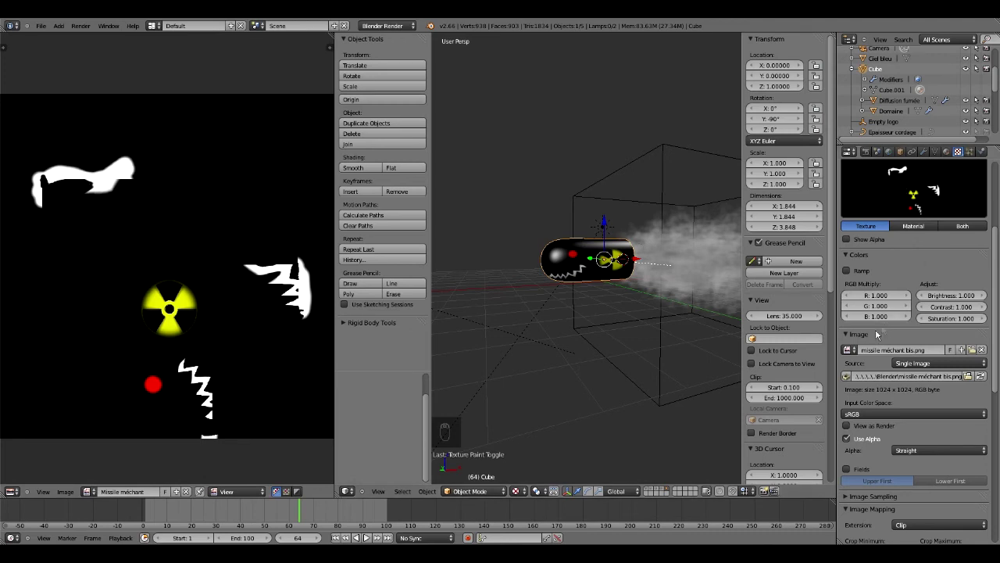
Choose missile méchant bis.png as the missile texture's image and display the same image in the image editor.
left_click(847, 351)
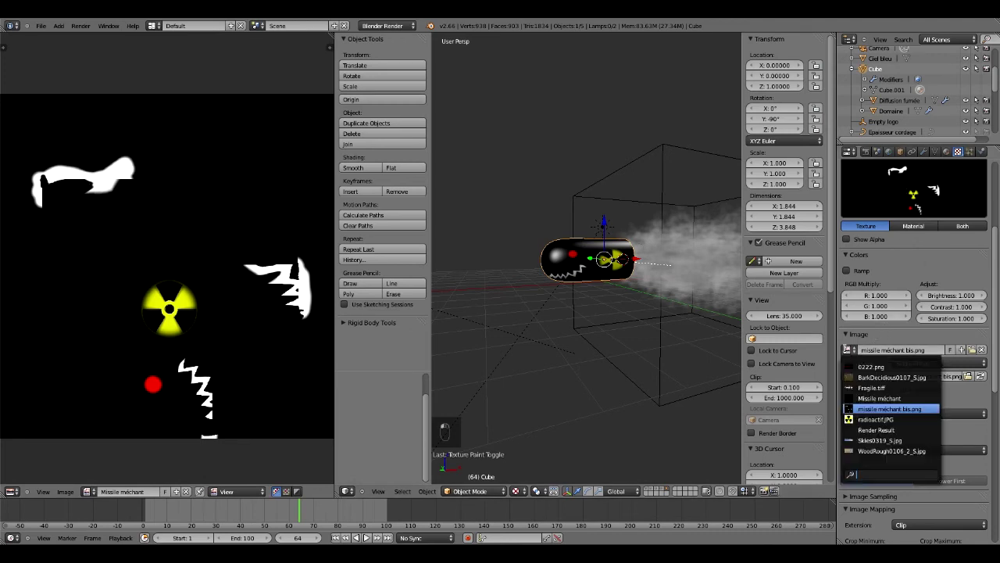
left_click(915, 408)
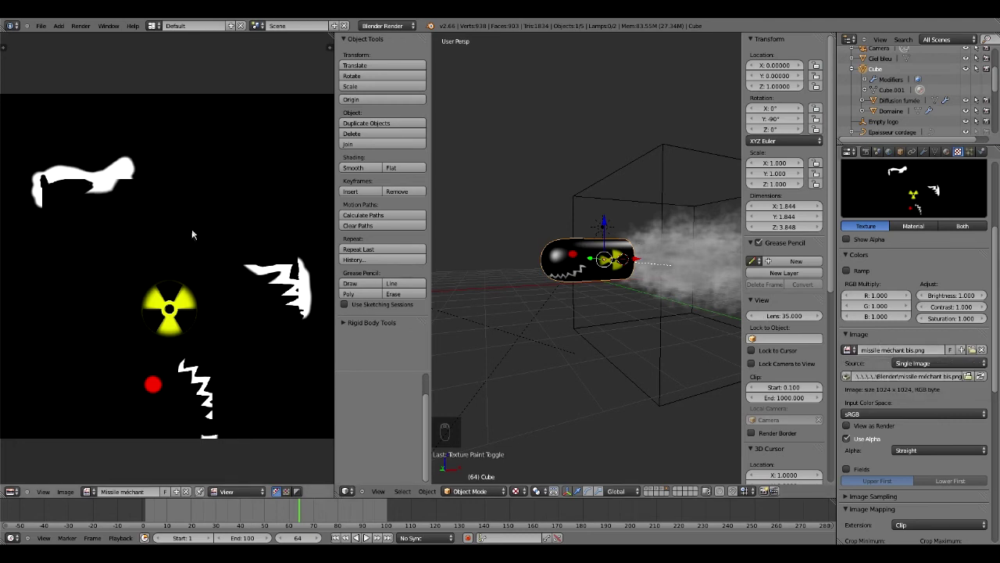
left_click(88, 492)
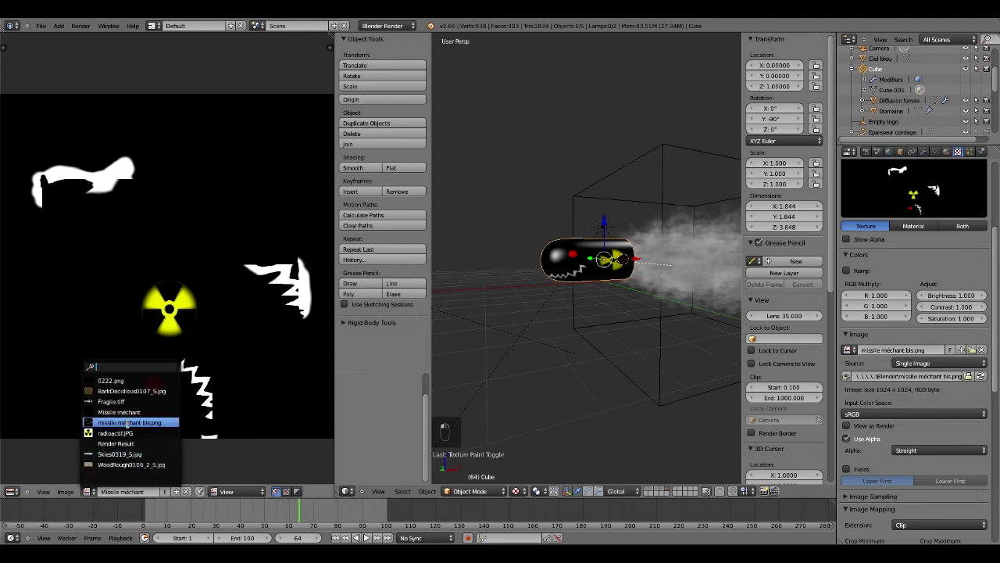
left_click(128, 423)
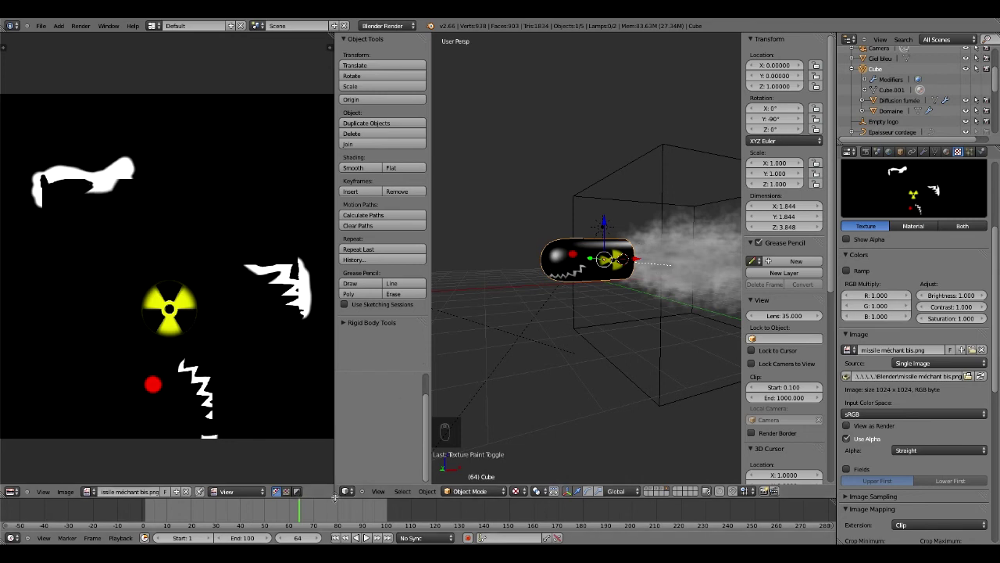
Merge the image editor area back into the 3D view.
left_click(66, 492)
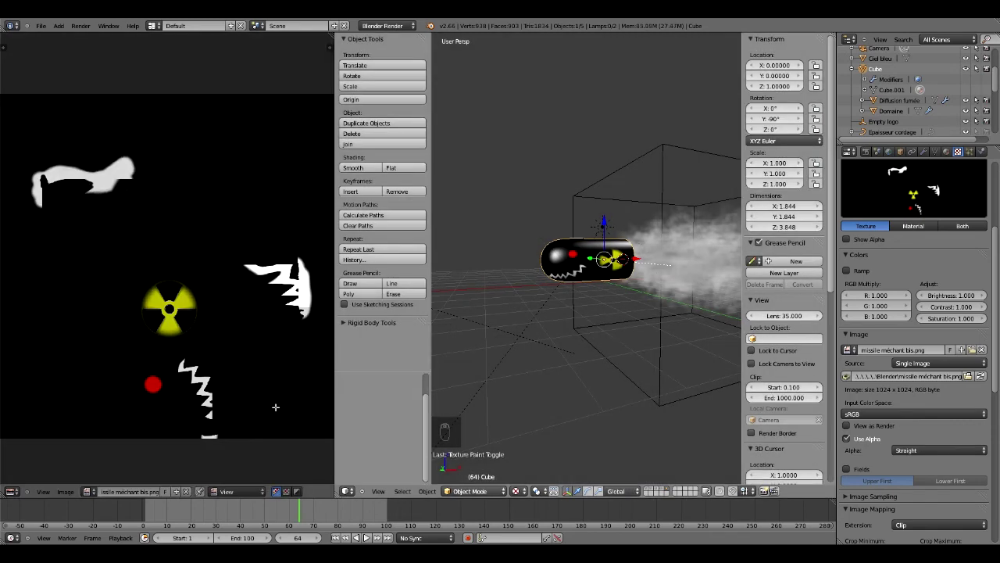
left_click(275, 407)
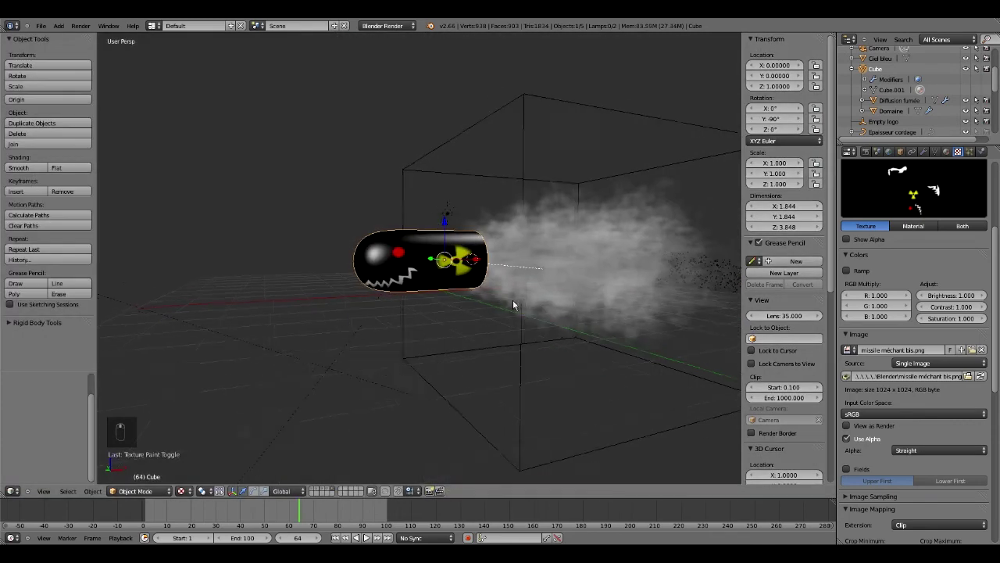
Render frame 64 to check the textured missile with its smoke trail and return to the 3D view.
middle_click_drag(515, 305, 487, 309)
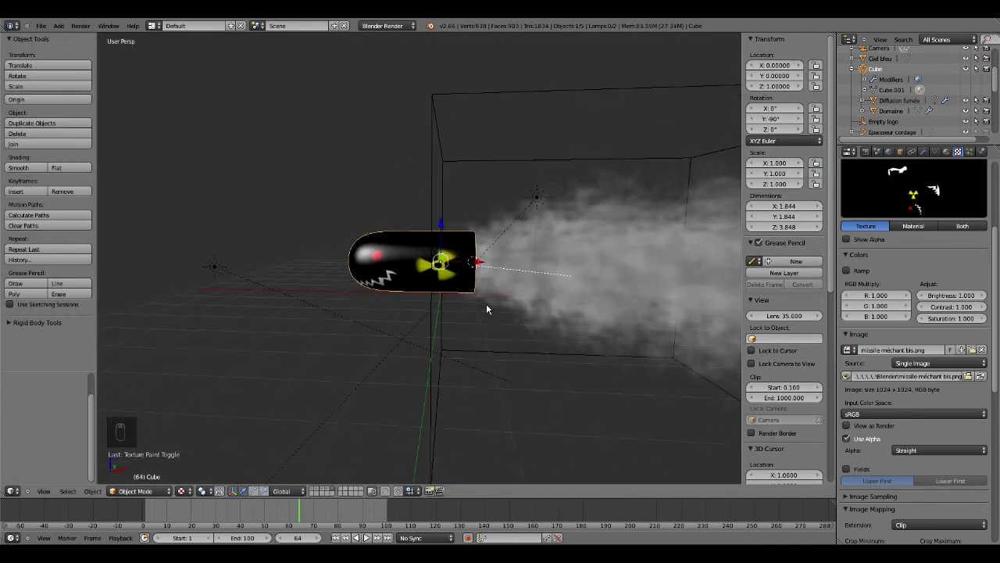
key("F12")
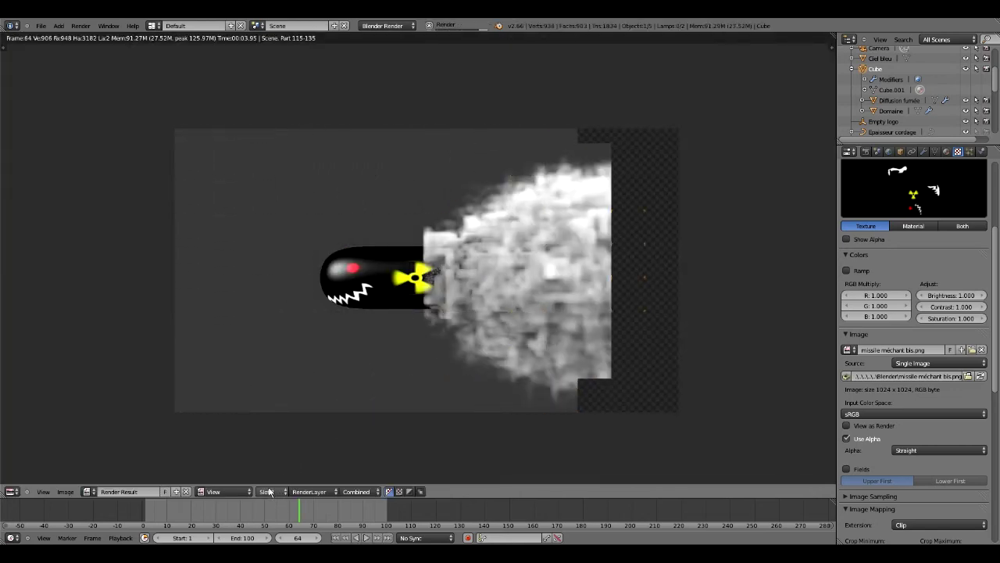
key("Escape")
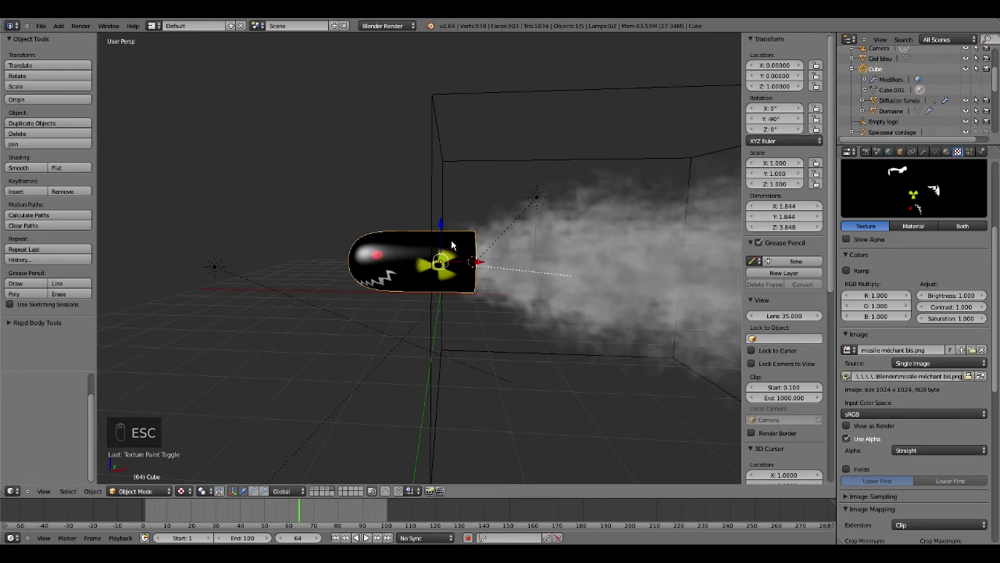
Select the smoke domain, give its volume material a pale yellow reflection colour and render frame 64 from the front.
right_click(465, 137)
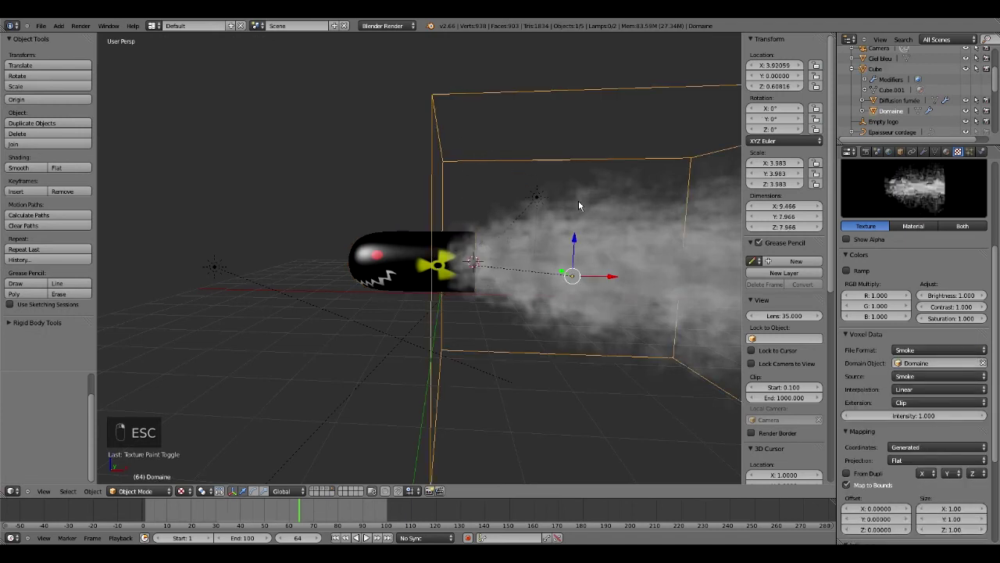
key("KP_1")
middle_click_drag(595, 191, 521, 189, "shift")
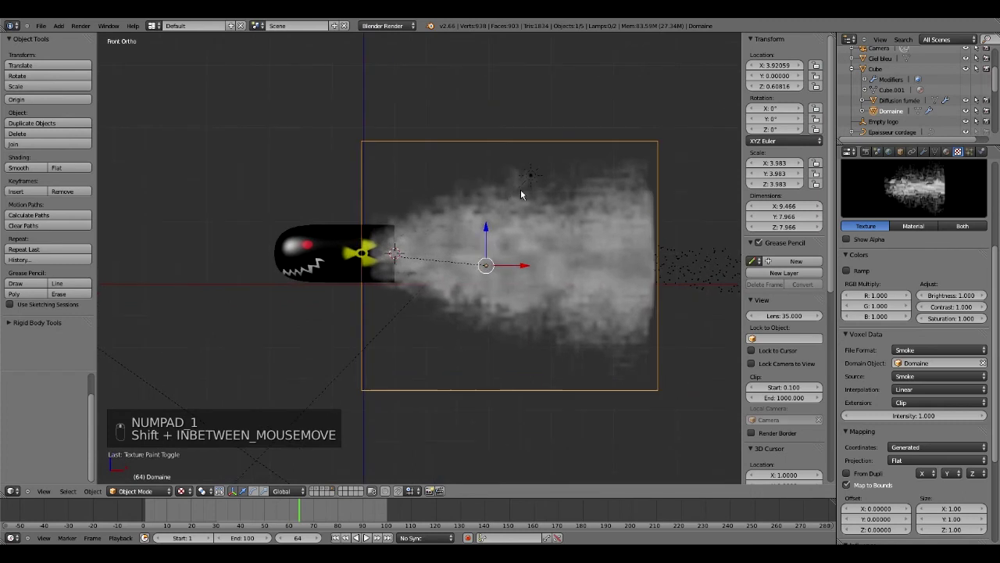
left_click(947, 152)
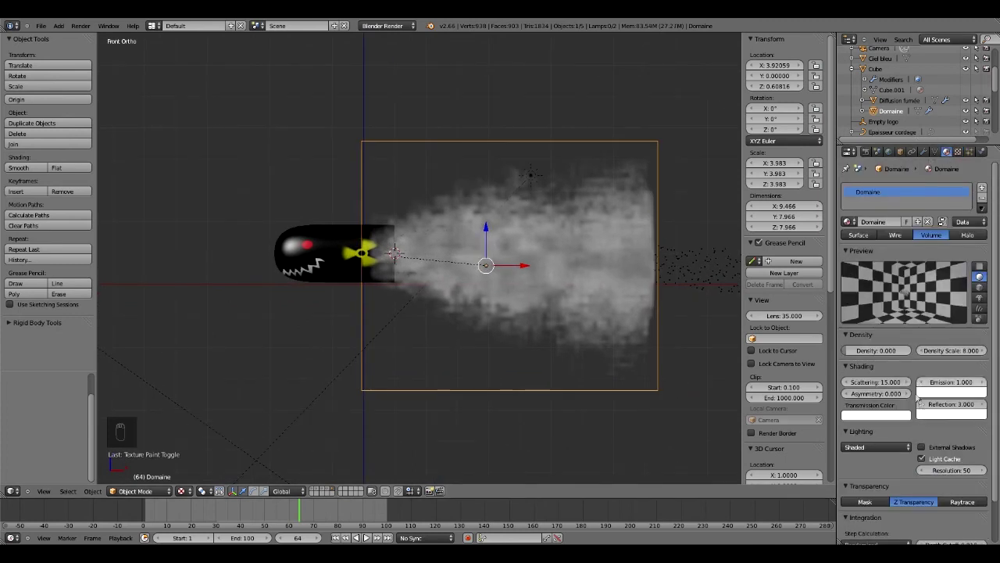
left_click(942, 418)
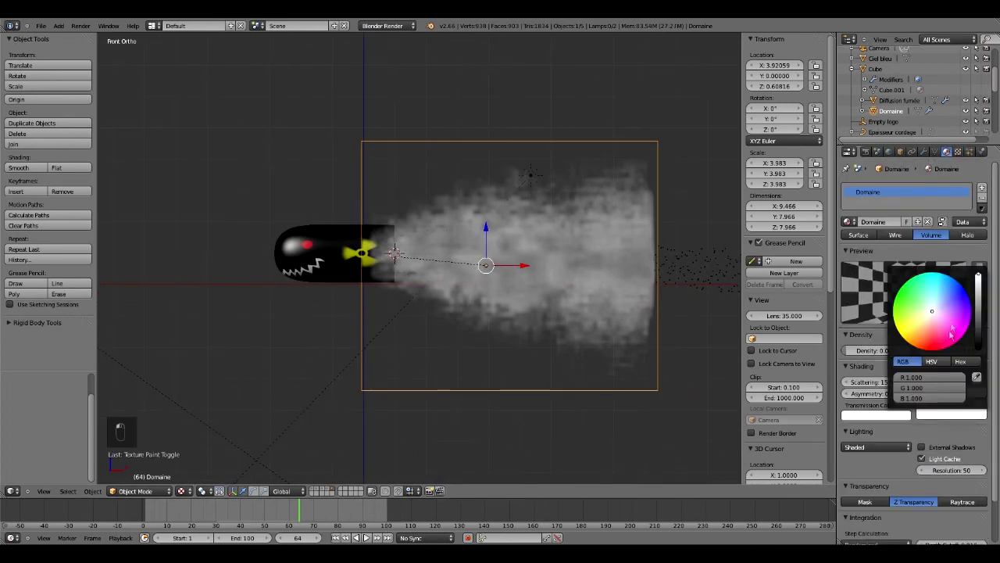
left_click_drag(932, 324, 923, 335)
key("F12")
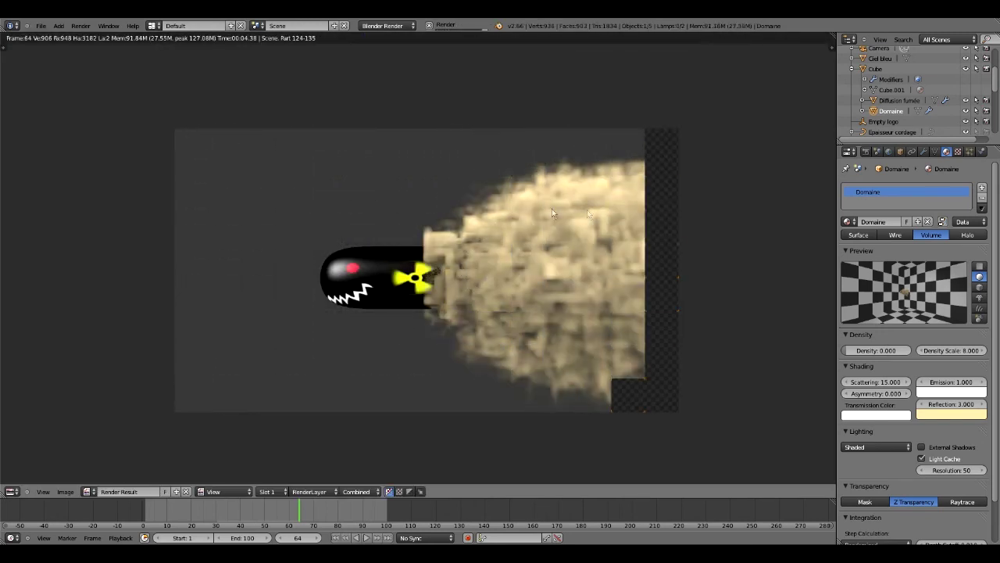
Change the smoke material's reflection colour to blue and render the result in slot 2.
left_click(267, 491)
left_click(277, 469)
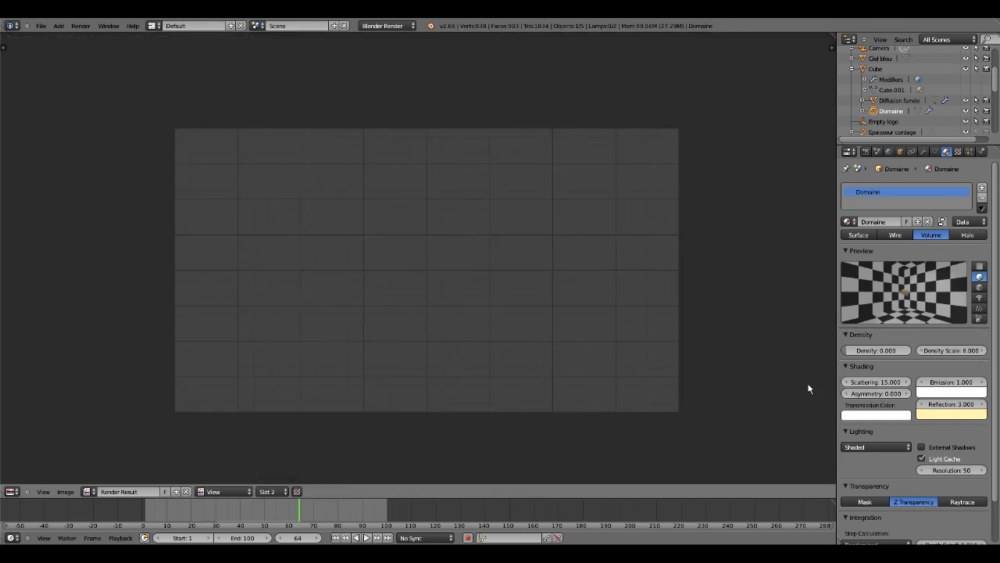
left_click(943, 415)
left_click_drag(917, 332, 959, 291)
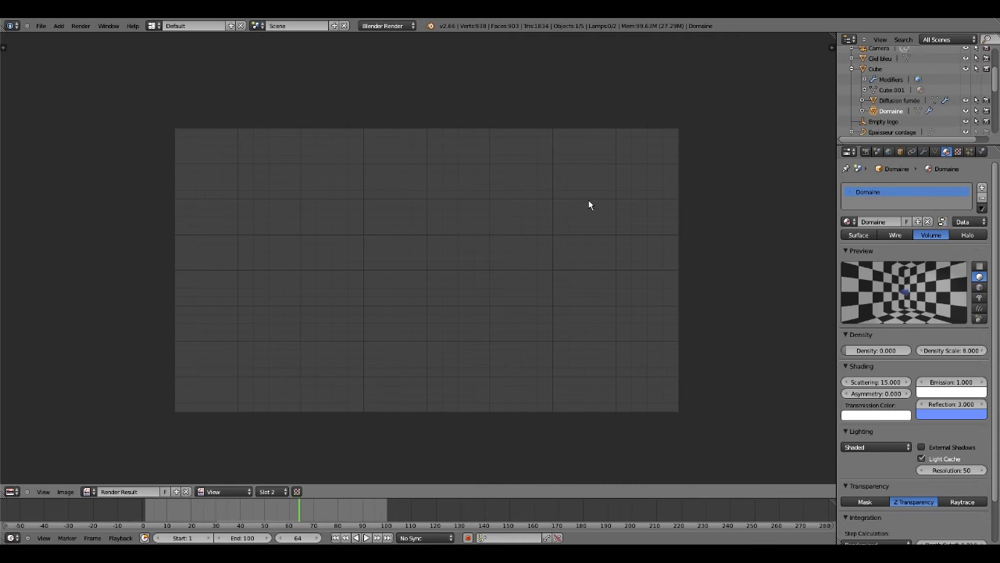
key("F12")
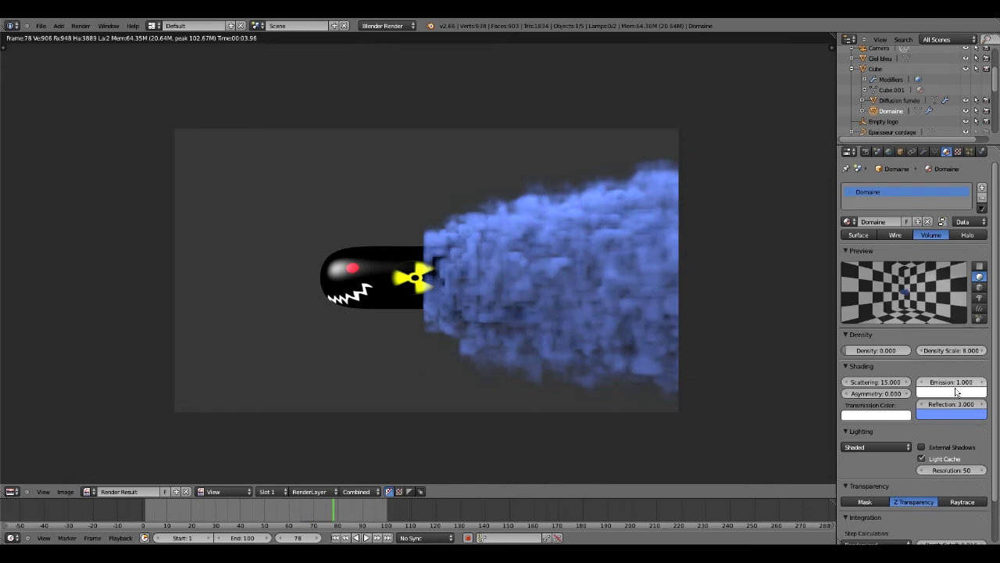
Set the smoke material's emission to 10 and try raising it to 25.
left_click(949, 380)
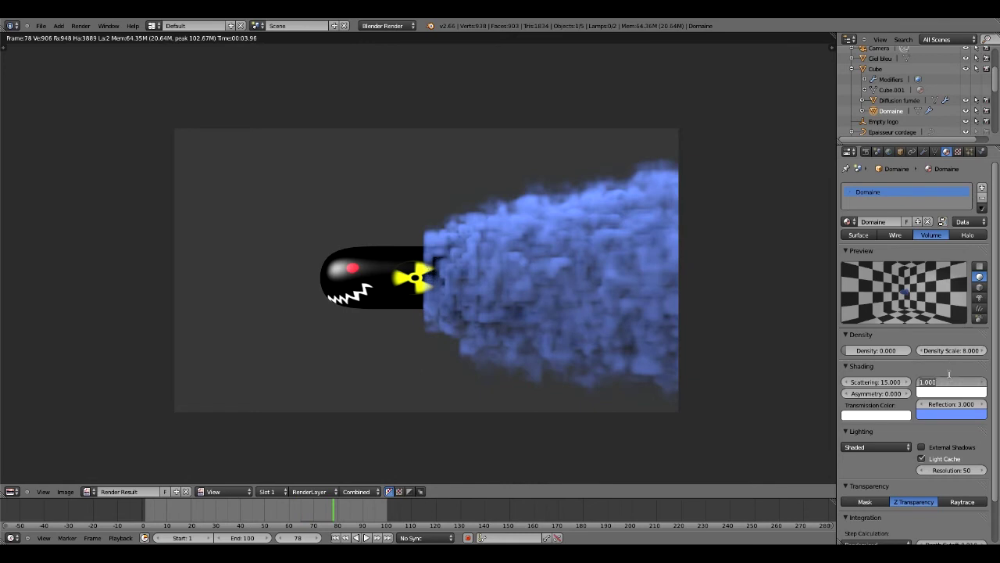
type("10")
key("Return")
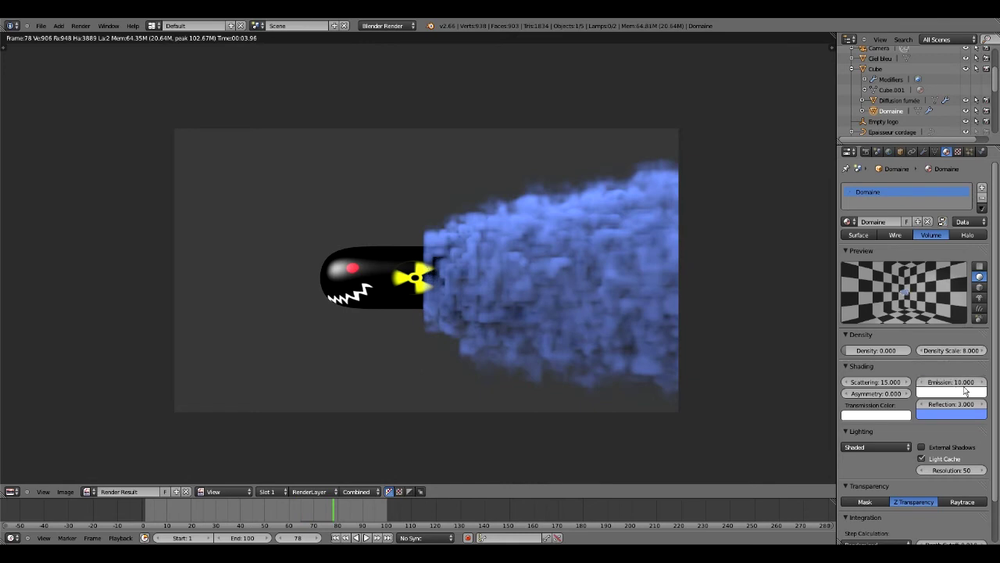
mouse_move(960, 388)
left_mouse_down()
mouse_move(923, 383)
mouse_move(995, 382)
mouse_move(949, 382)
left_mouse_up()
left_click(947, 381)
type("25")
key("Return")
left_click(952, 382)
key("Return")
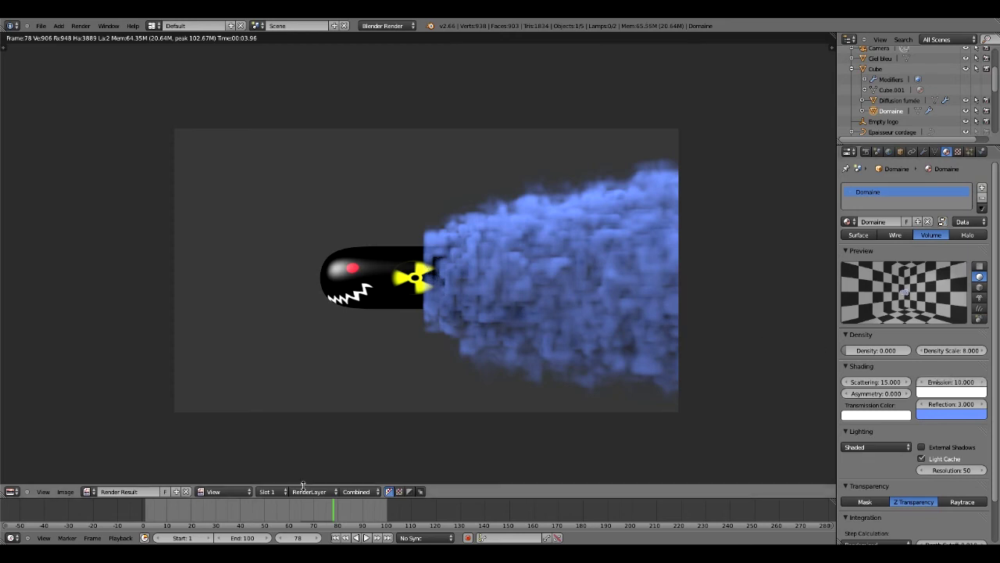
Render frame 78 with the stronger emission into slot 2.
left_click(275, 491)
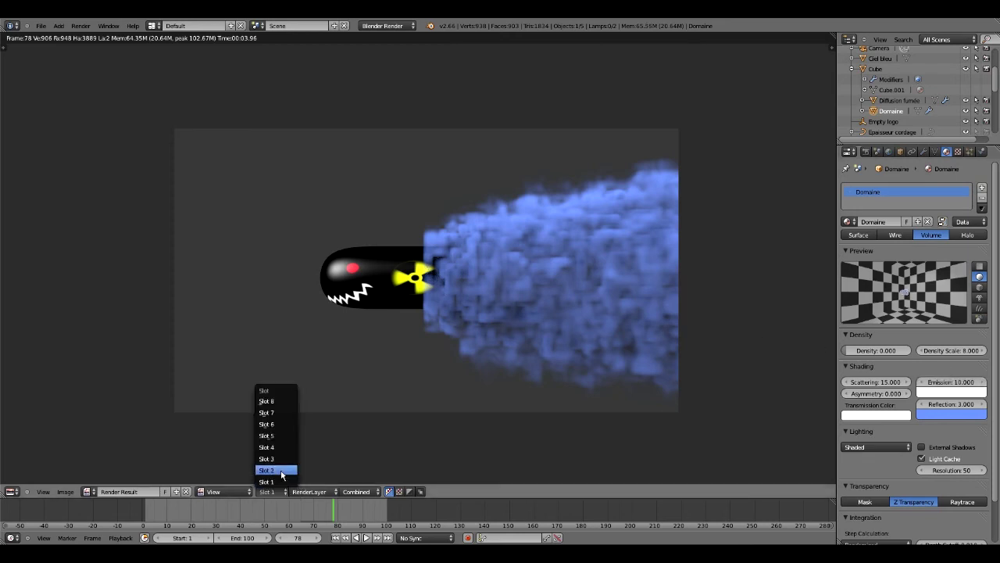
left_click(276, 470)
key("F12")
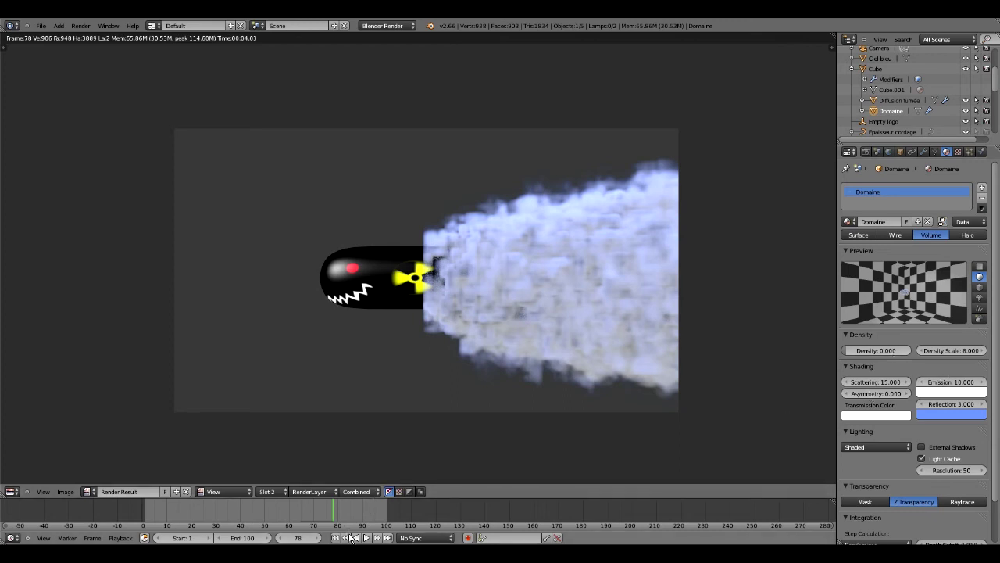
Compare the renders in slots 1 and 2 to judge the effect of emission on the smoke.
left_click(278, 491)
left_click(278, 482)
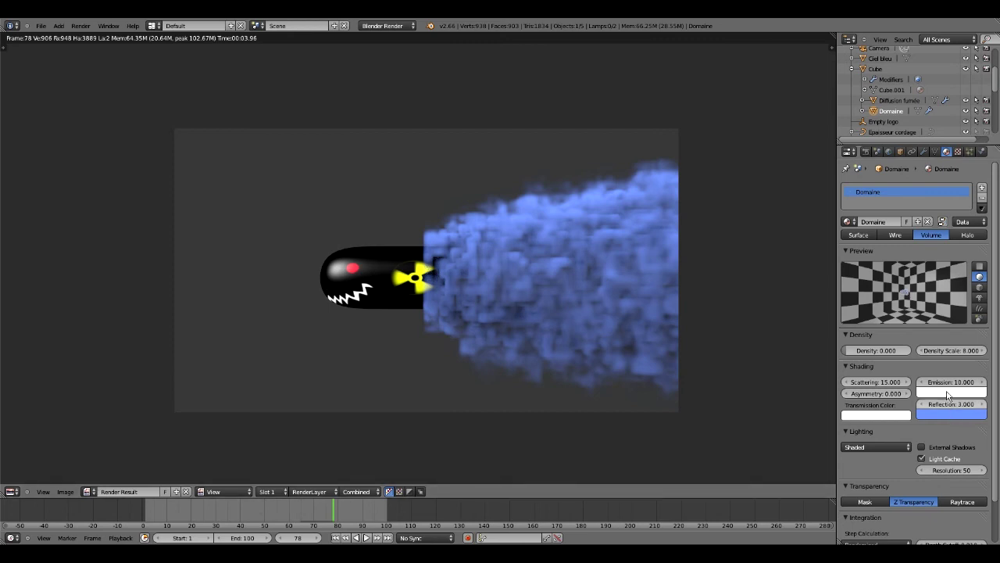
left_click(272, 491)
left_click(272, 471)
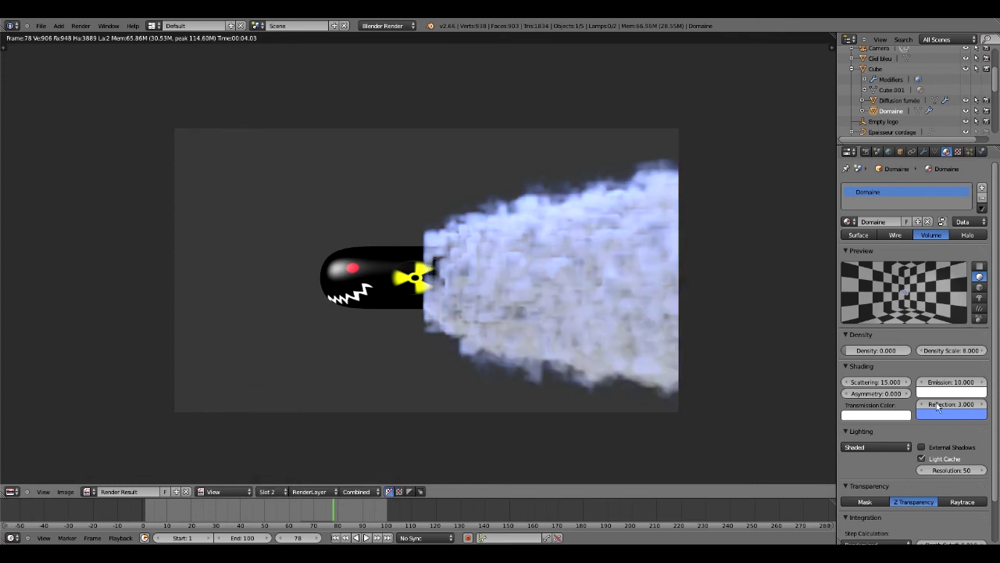
left_click(955, 391)
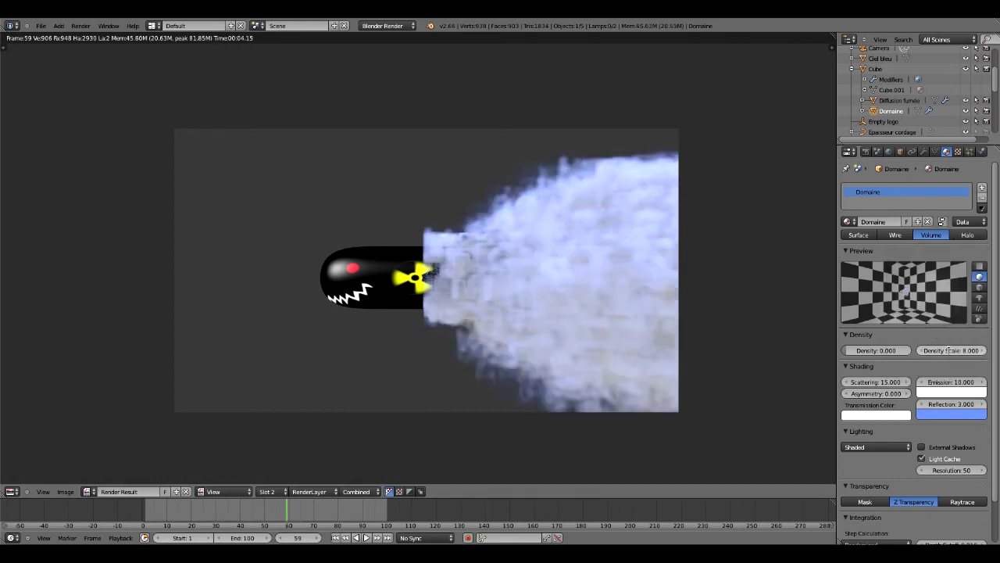
Set the smoke material's density scale to 1 and render frame 59 into slot 3.
left_click(950, 350)
type("1")
key("Return")
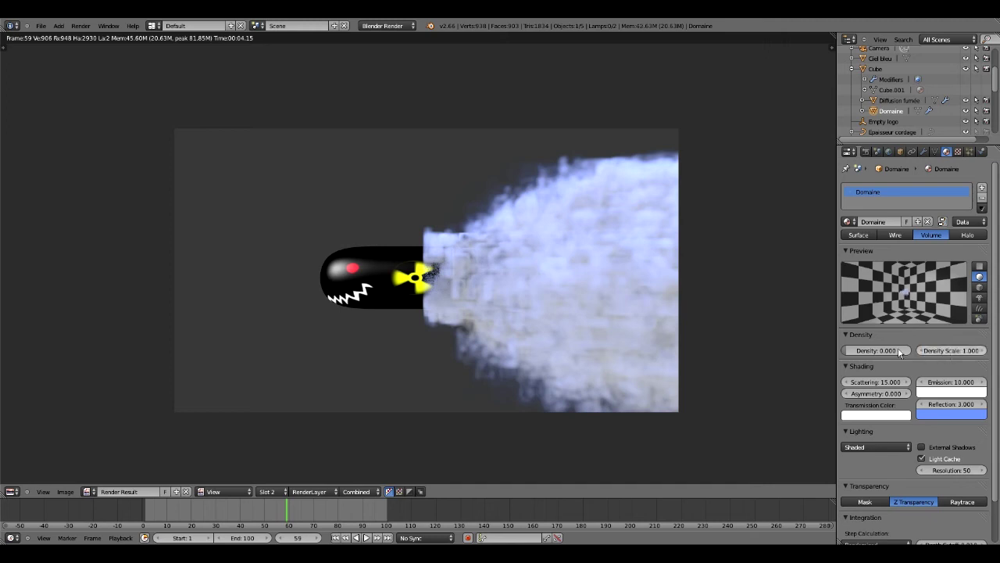
left_click(264, 492)
left_click(274, 458)
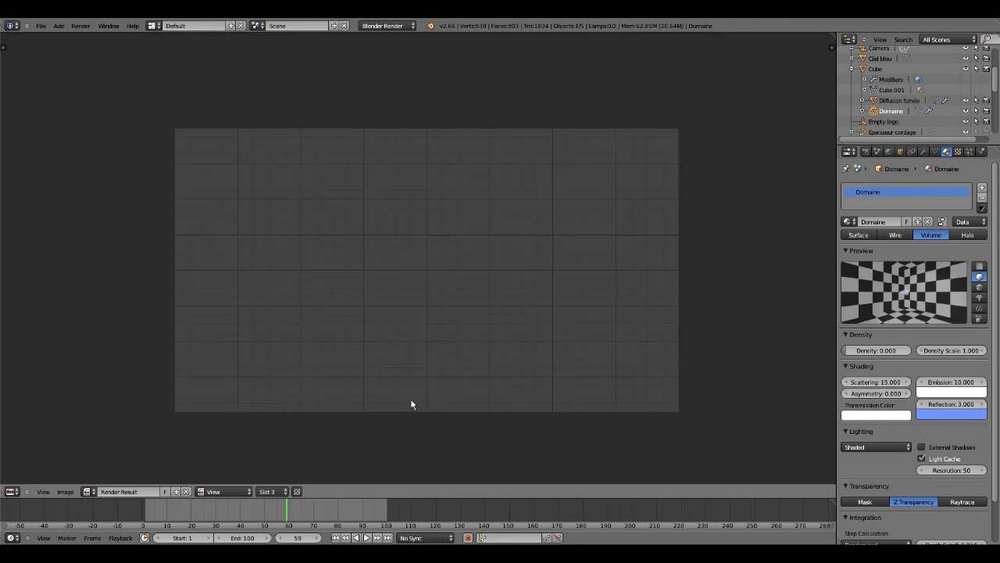
key("F12")
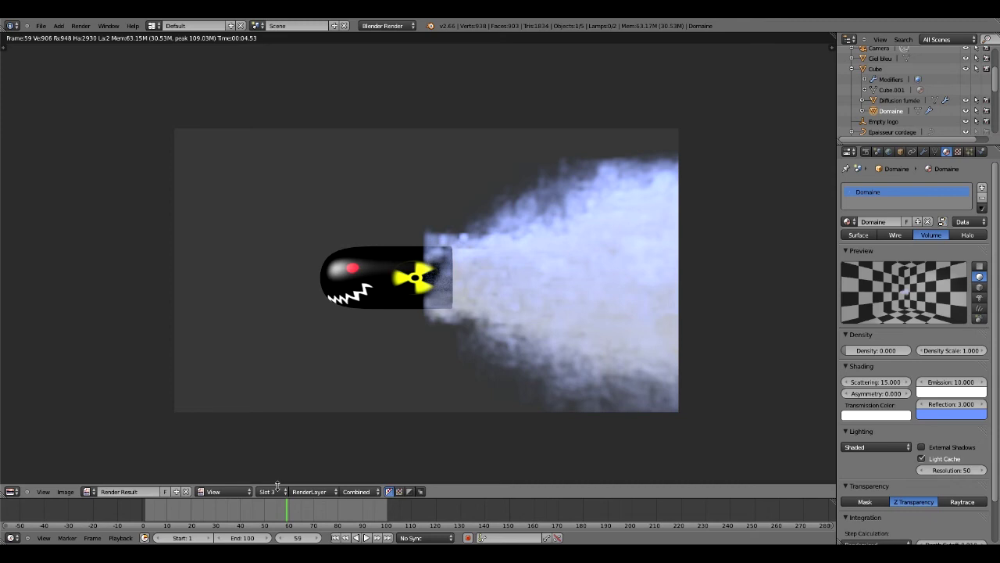
Compare the renders in slots 2 and 3 to judge the effect of the density scale.
left_click(275, 490)
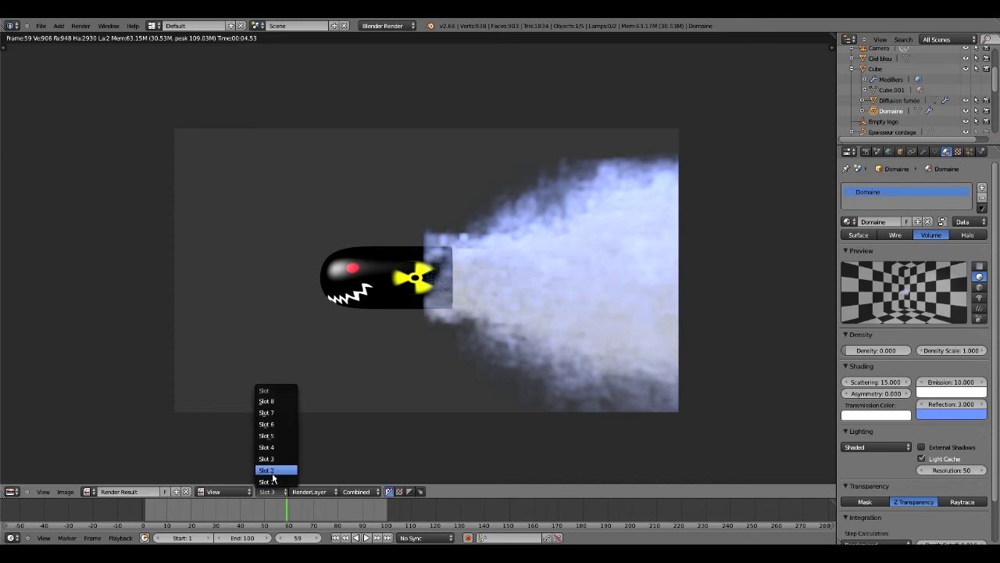
left_click(272, 472)
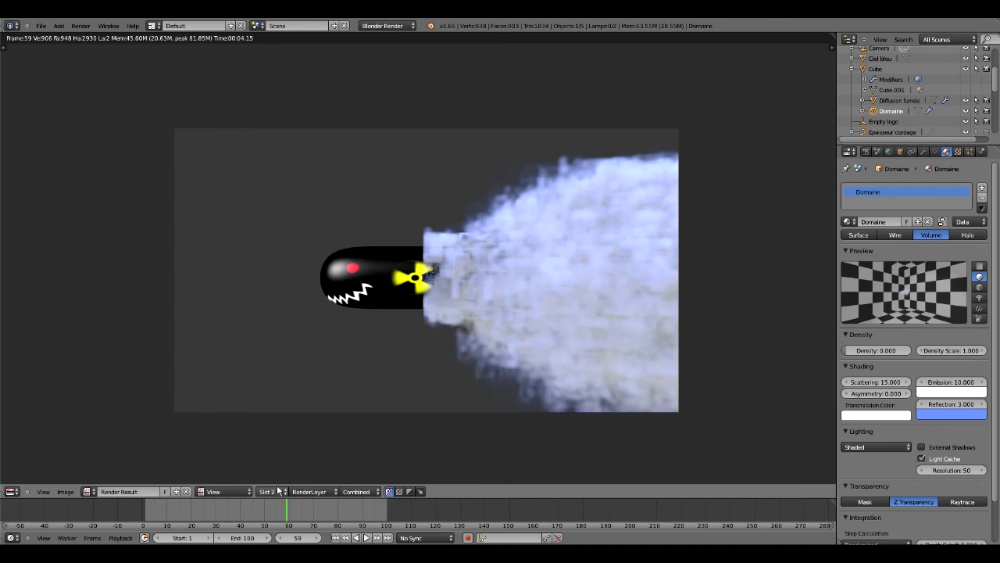
left_click(278, 490)
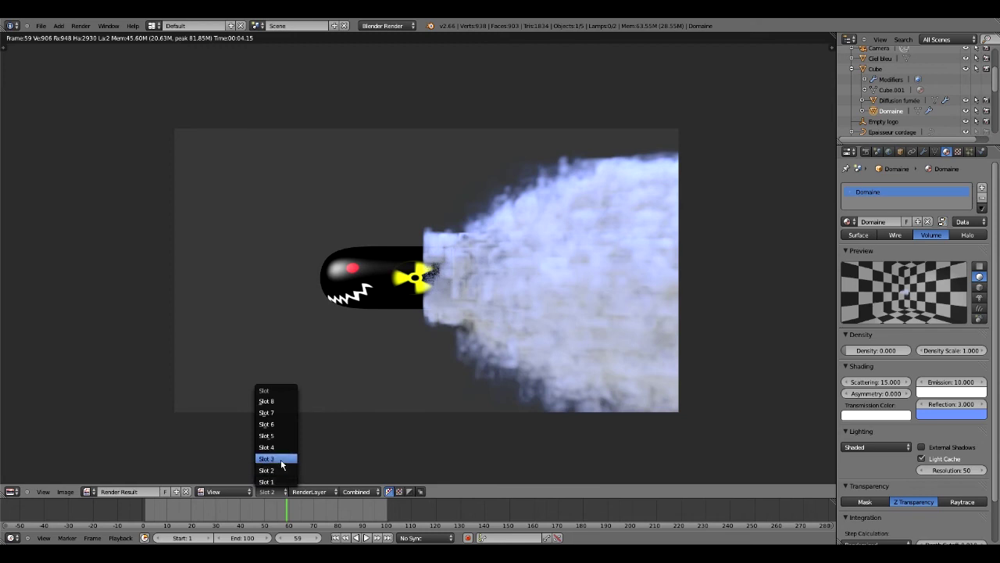
left_click(278, 459)
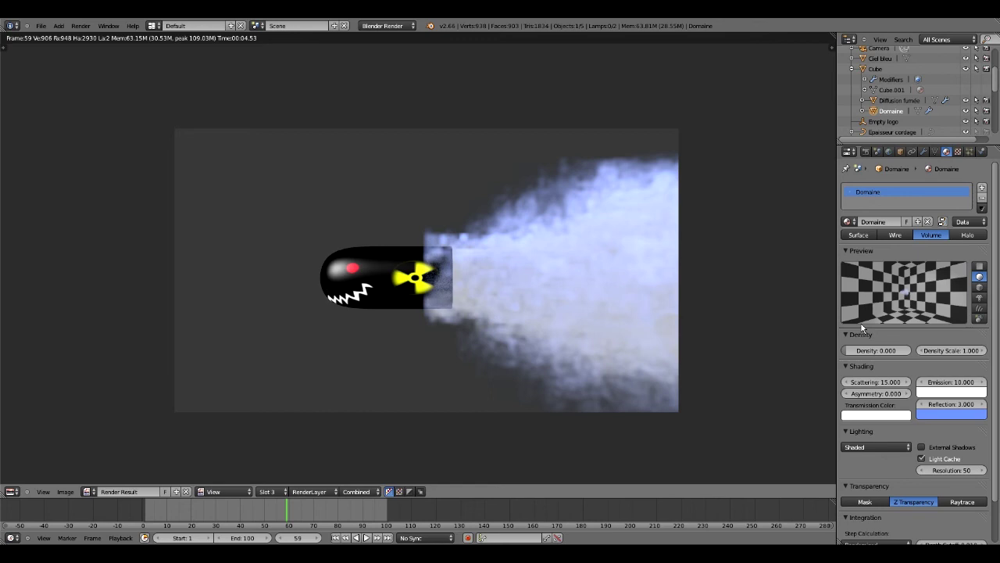
Set the smoke material's density scale back to 8 and render frame 59 again.
left_click(948, 350)
type("8")
key("Return")
key("F12")
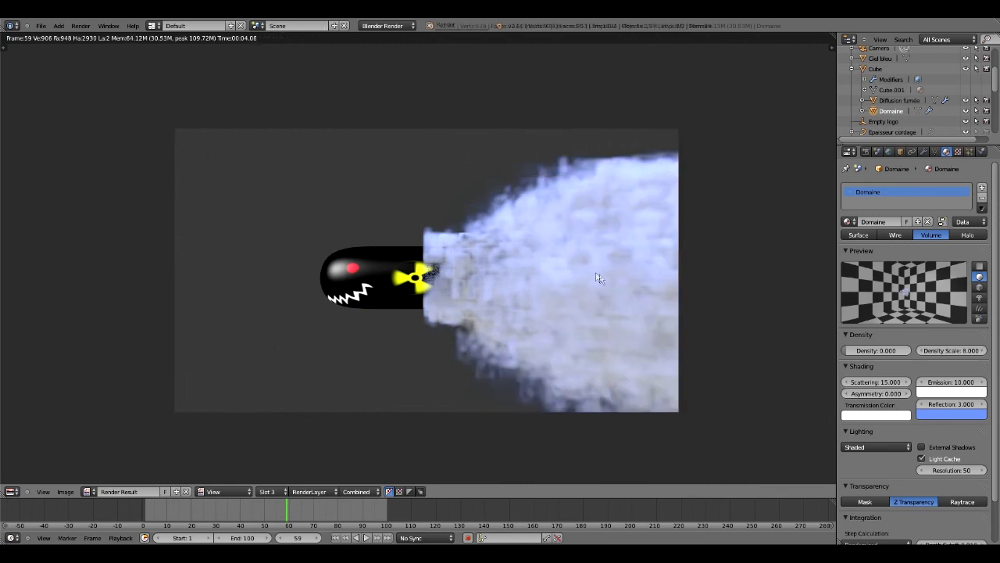
Set the smoke material's scattering to 1 and render frame 59 into slot 4.
left_click(879, 382)
type("1")
key("Return")
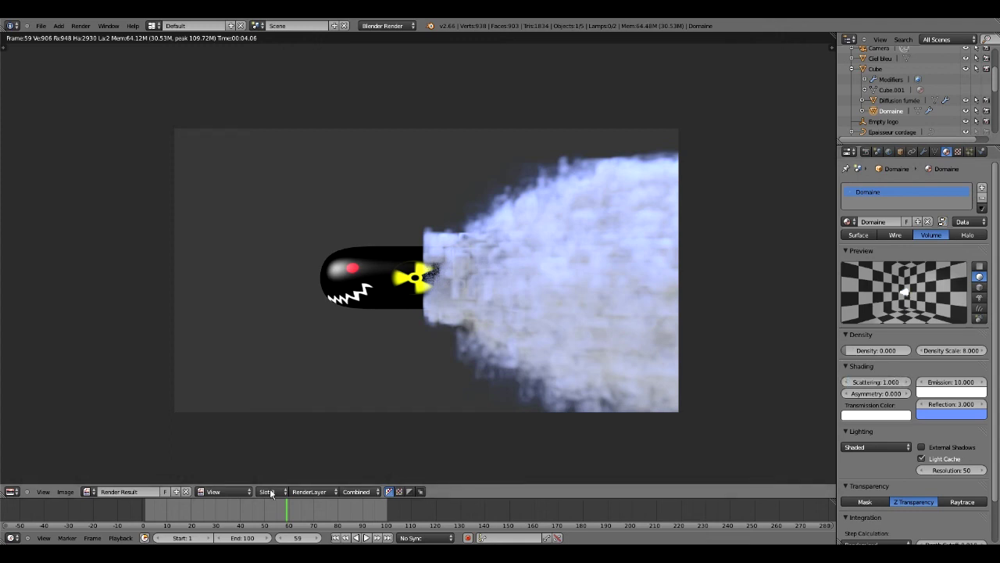
left_click(268, 491)
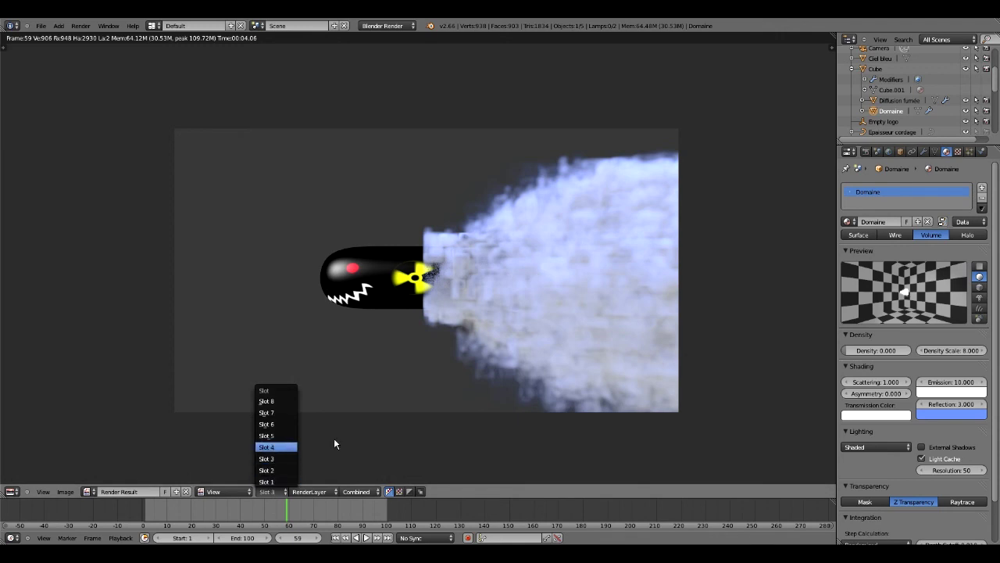
key("Return")
key("F12")
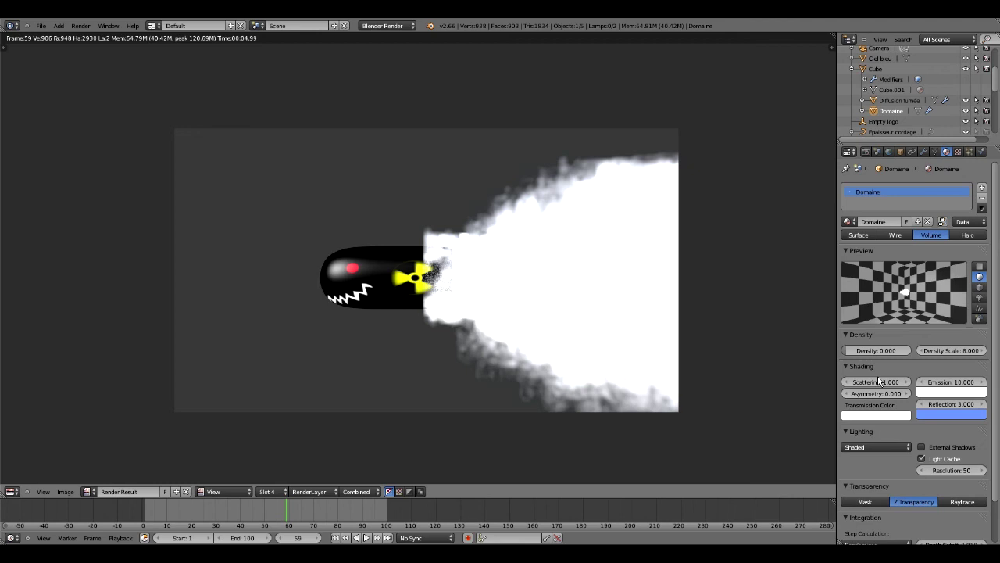
Set the smoke material's scattering to 5 and render frame 59 again.
left_click(878, 381)
type("5")
key("Return")
key("F12")
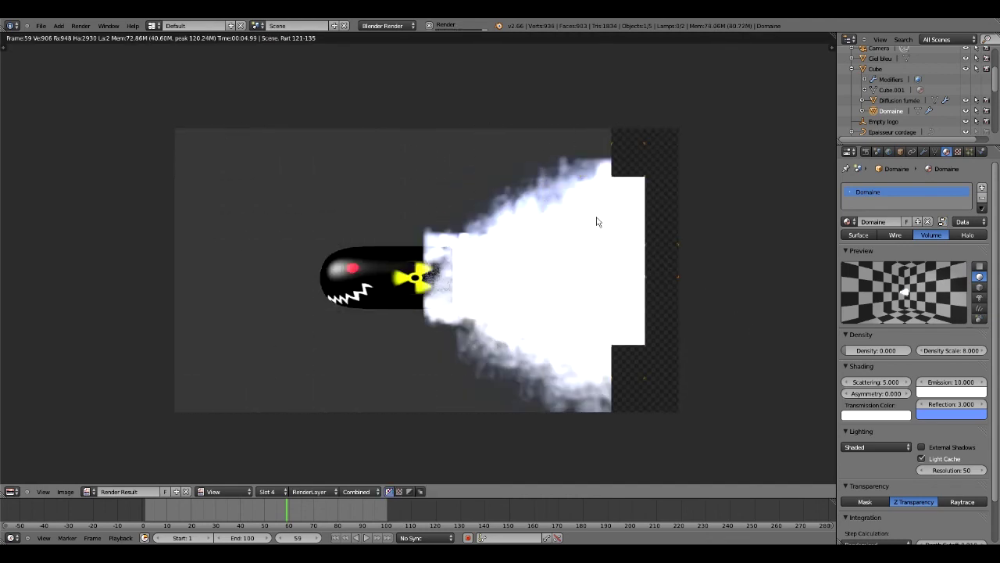
Raise the smoke material's scattering to 10 and re-render the frame.
left_click(871, 381)
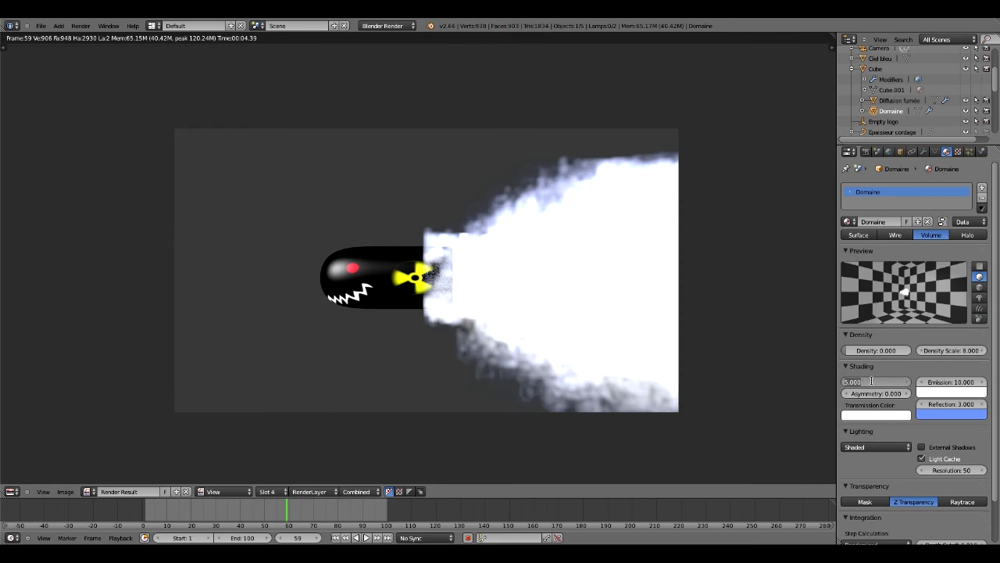
type("10")
key("Return")
key("F12")
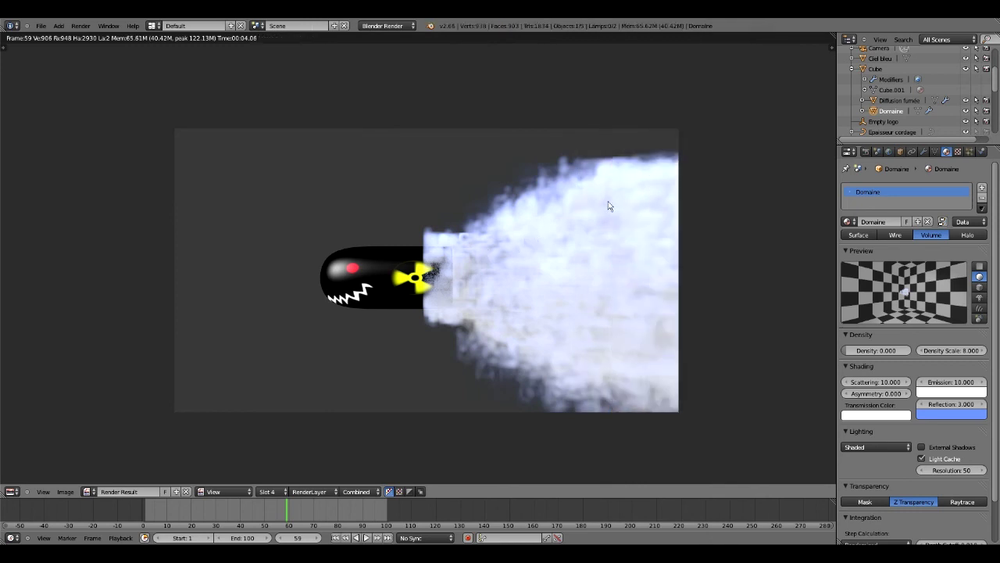
Raise the smoke material's scattering to 25 and re-render the frame.
left_click(891, 381)
type("25")
key("Return")
key("F12")
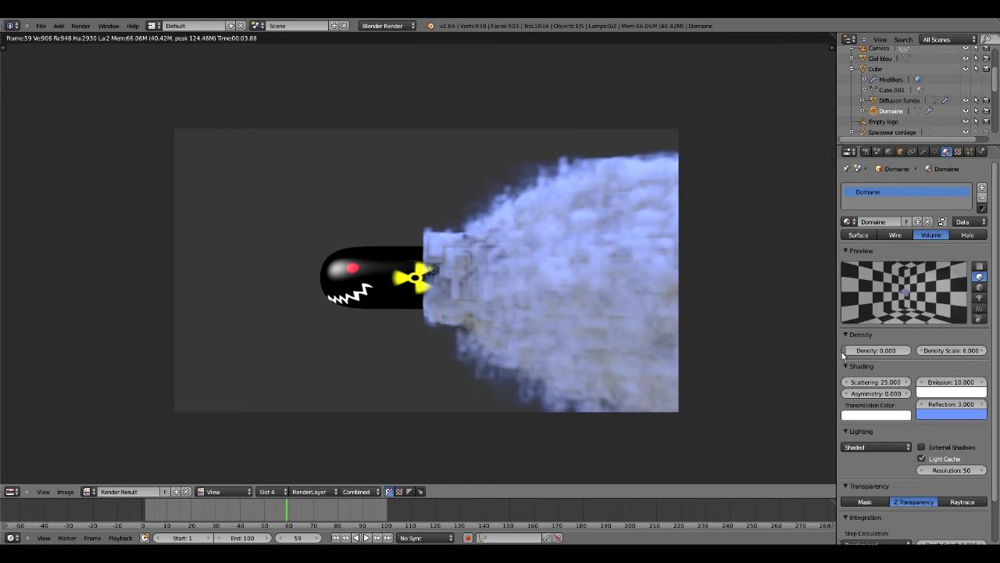
Return the smoke material's scattering to 15 and re-render the frame.
left_click(881, 382)
type("15")
key("Return")
key("F12")
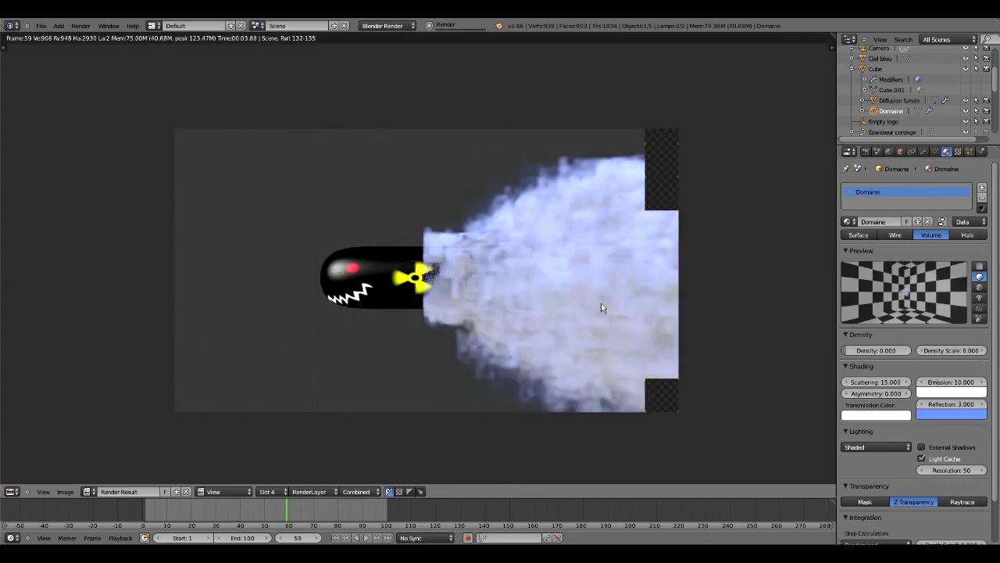
Set the smoke domain's resolution divisions to 64 in its physics settings and choose render slot 5.
left_click(981, 153)
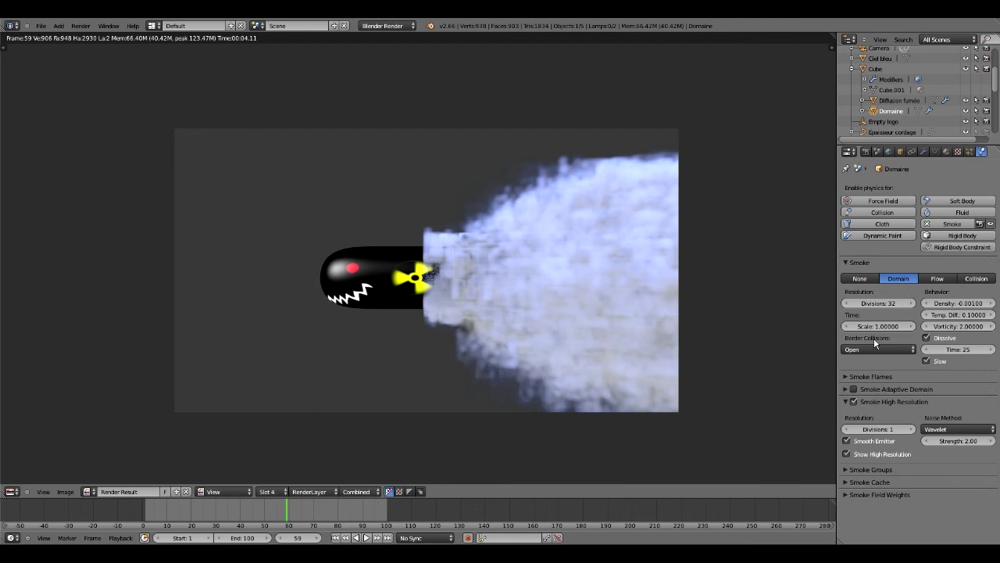
left_click(870, 302)
type("64")
key("Return")
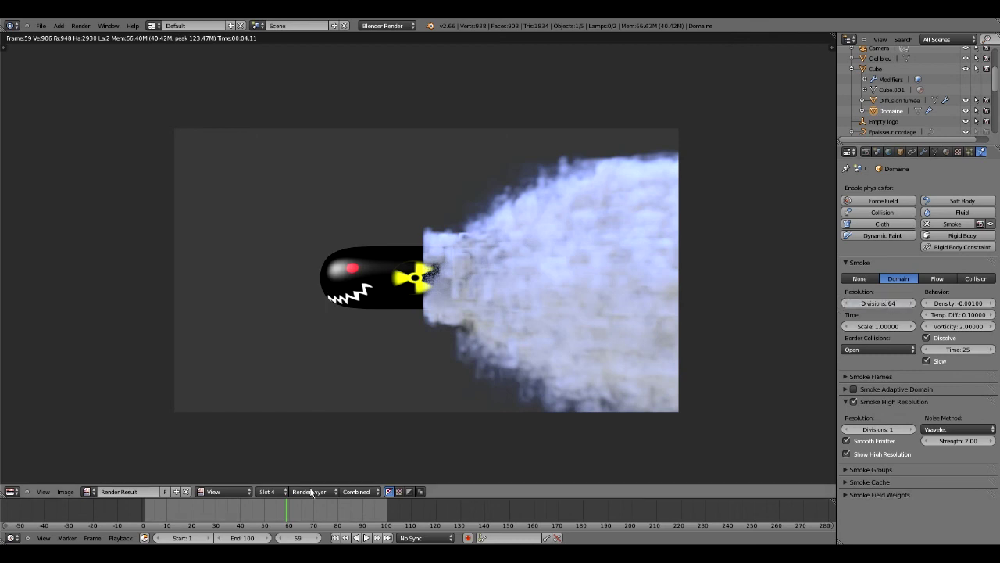
left_click(274, 492)
left_click(279, 434)
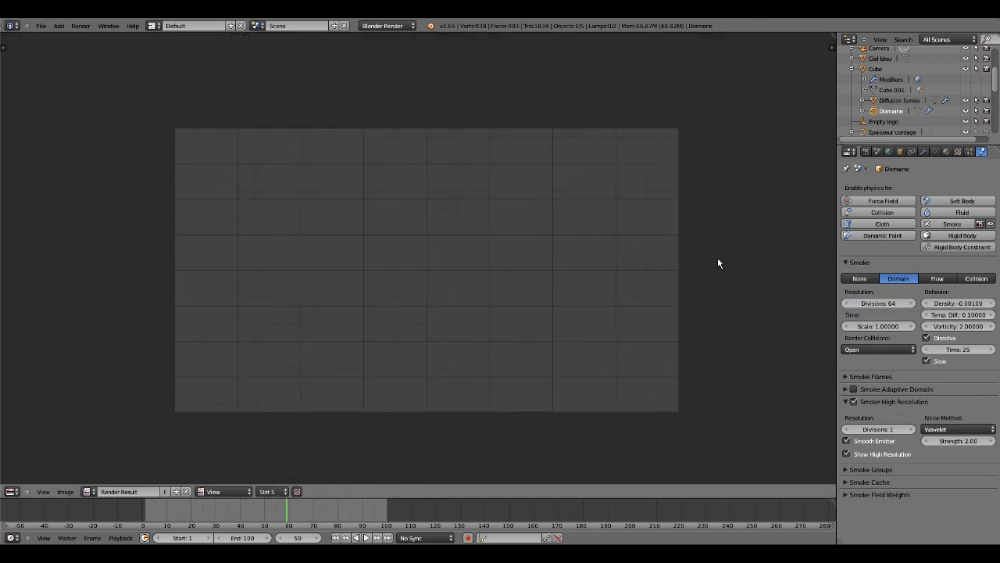
Render the frame, replay the animation in the 3D view to recalculate the smoke simulation, and render frame 16.
key("F12")
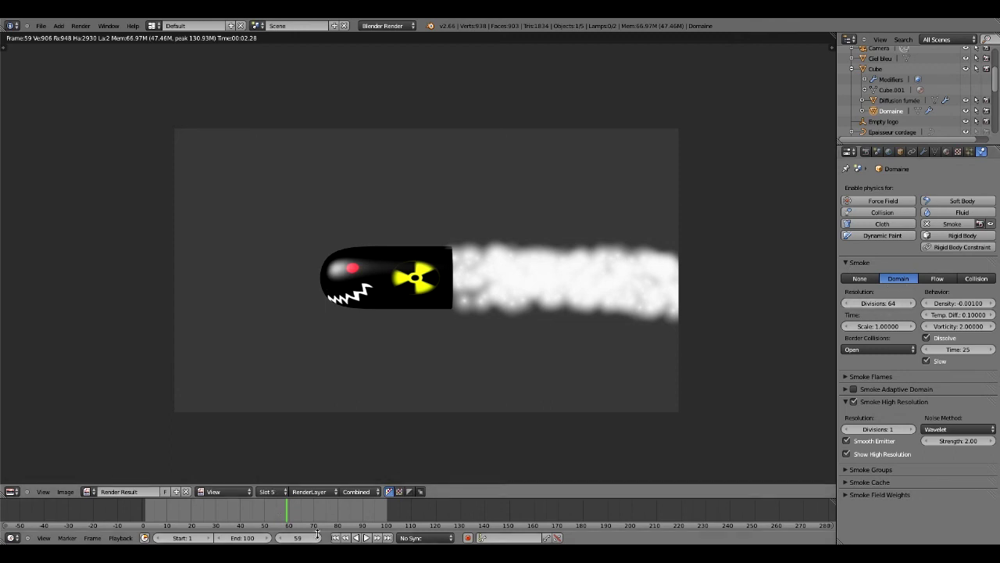
left_click(365, 537)
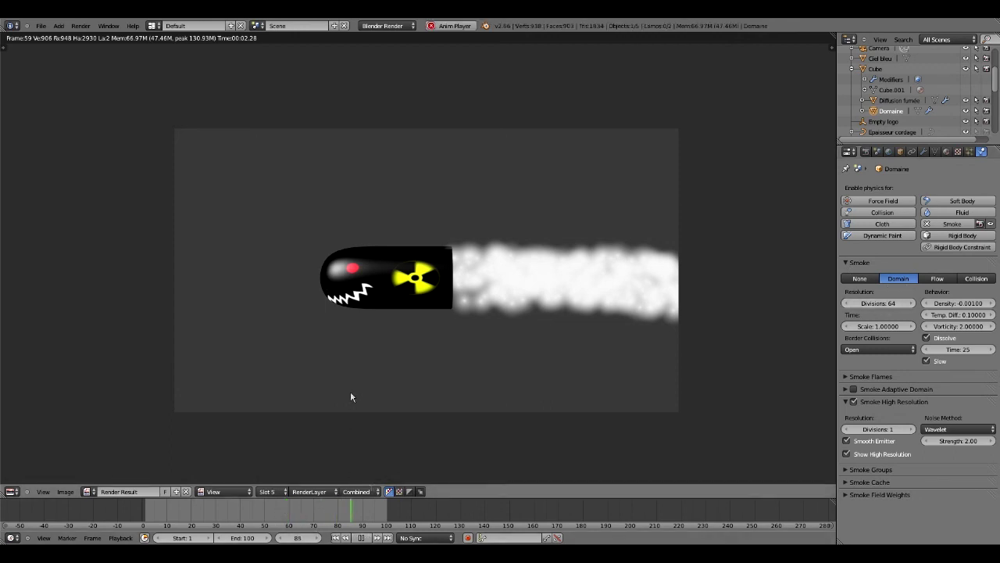
key("Escape")
left_click(365, 537)
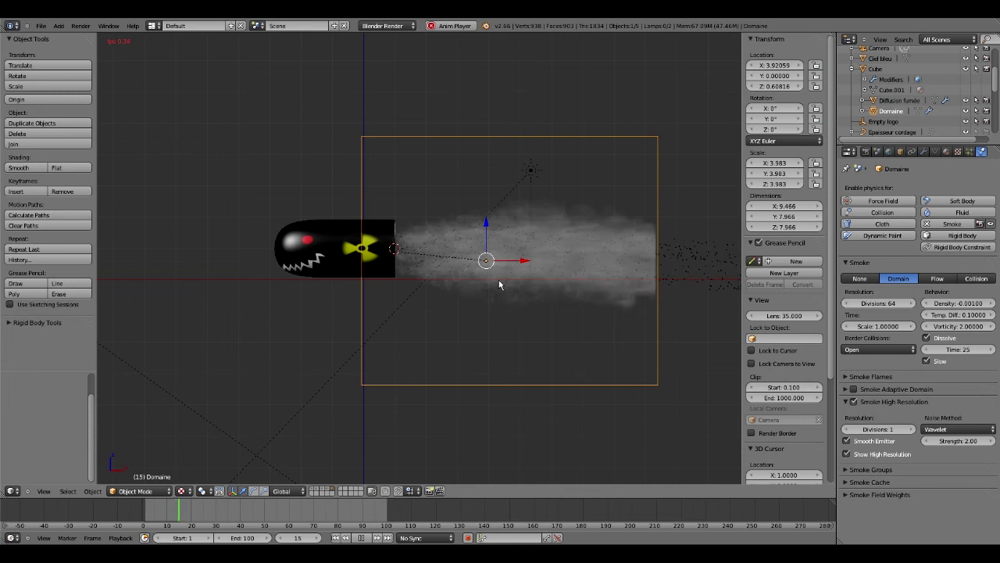
key("F12")
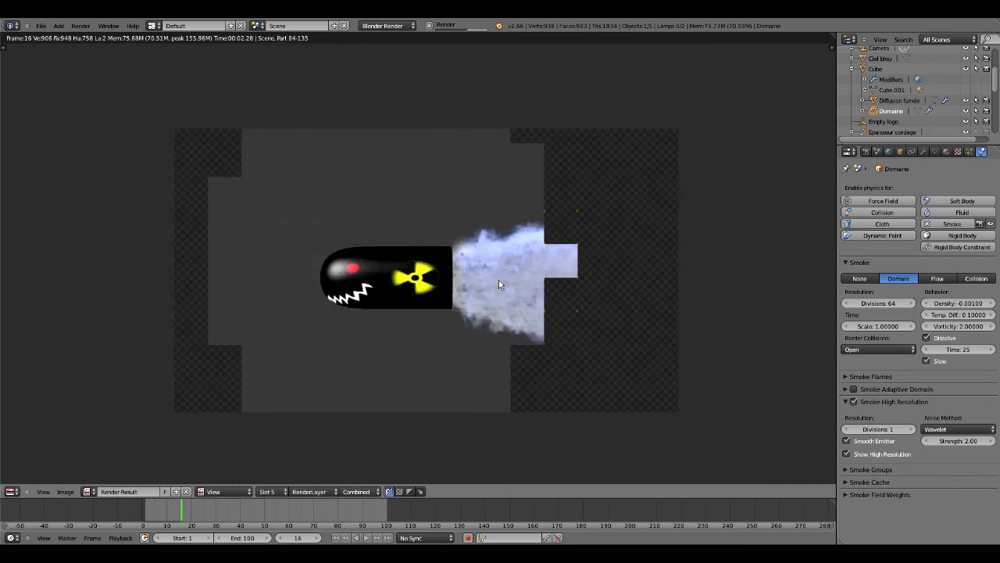
Compare the render in slot 4 with the new one in slot 5.
left_click(270, 488)
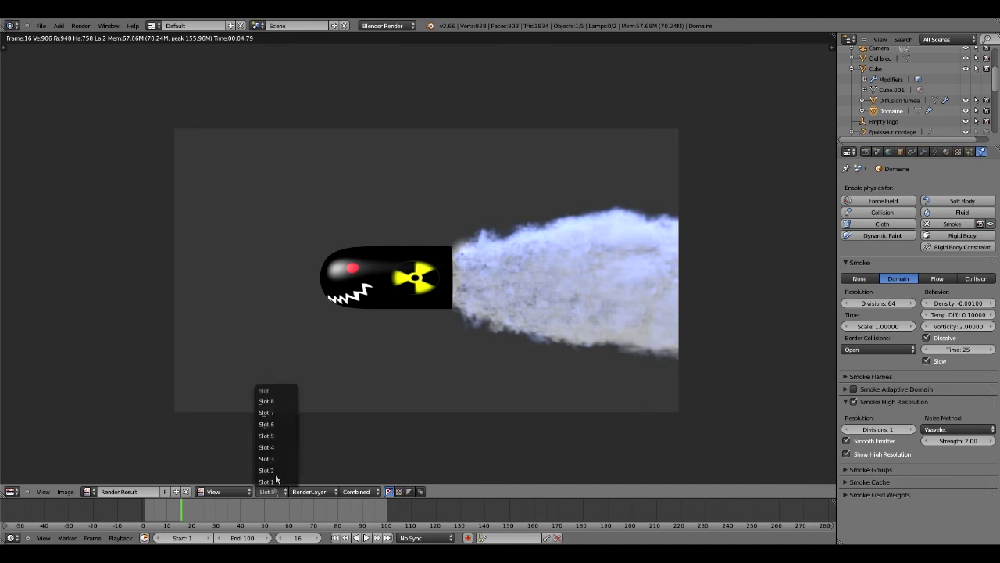
left_click(280, 454)
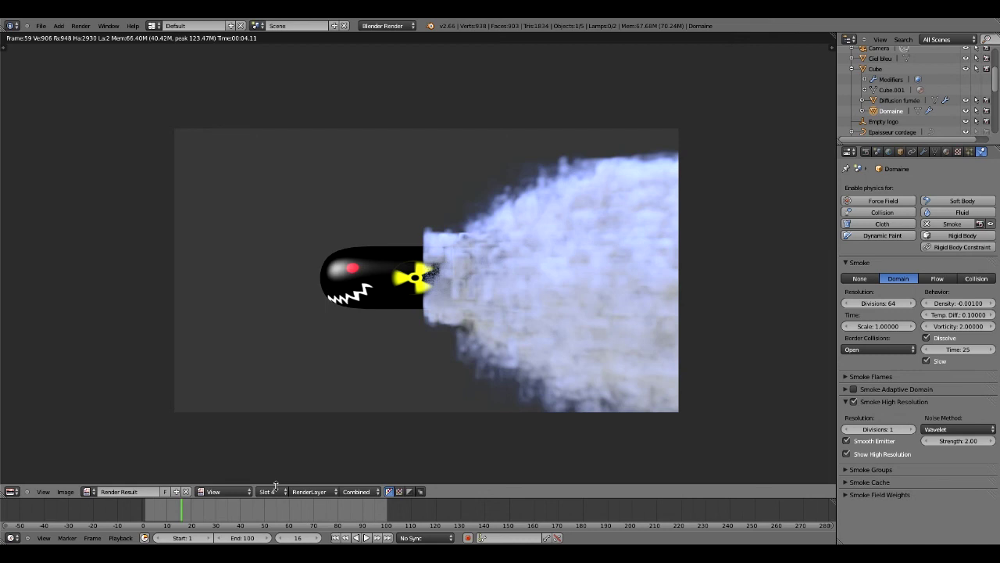
left_click(275, 488)
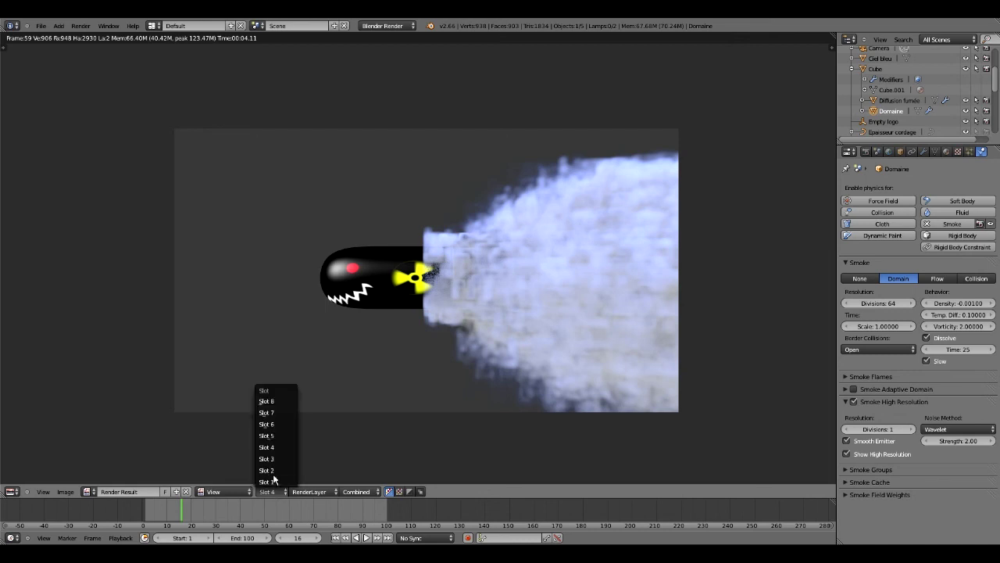
left_click(279, 435)
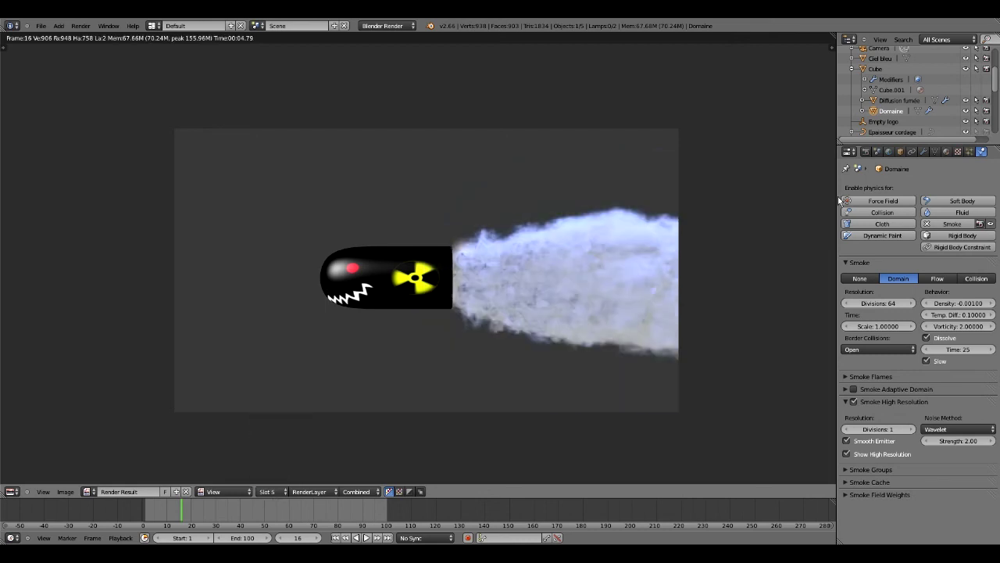
Change the smoke material's reflection colour from blue to a muted beige with a red value of about 0.44.
left_click(970, 153)
left_click(982, 151)
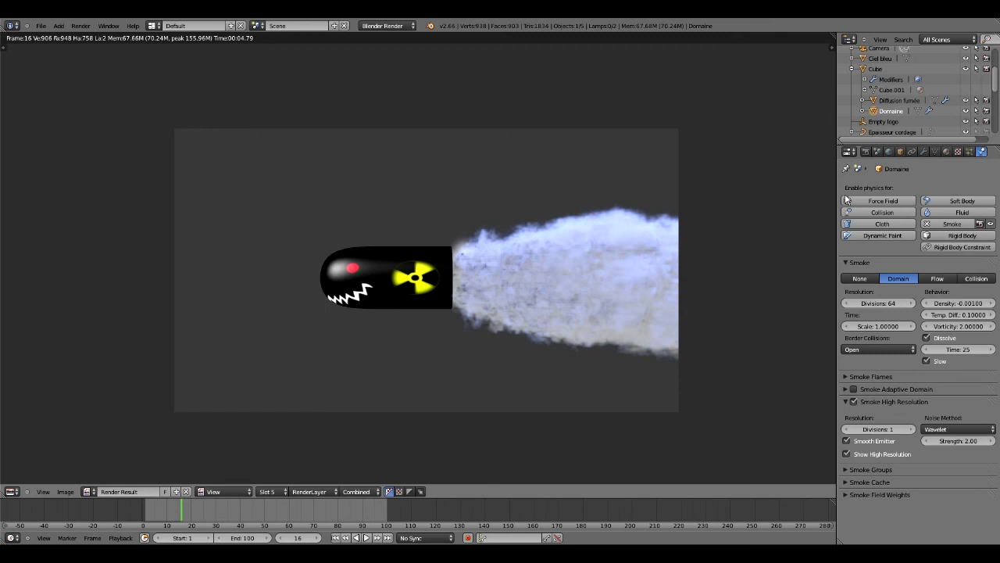
left_click(950, 150)
left_click(950, 412)
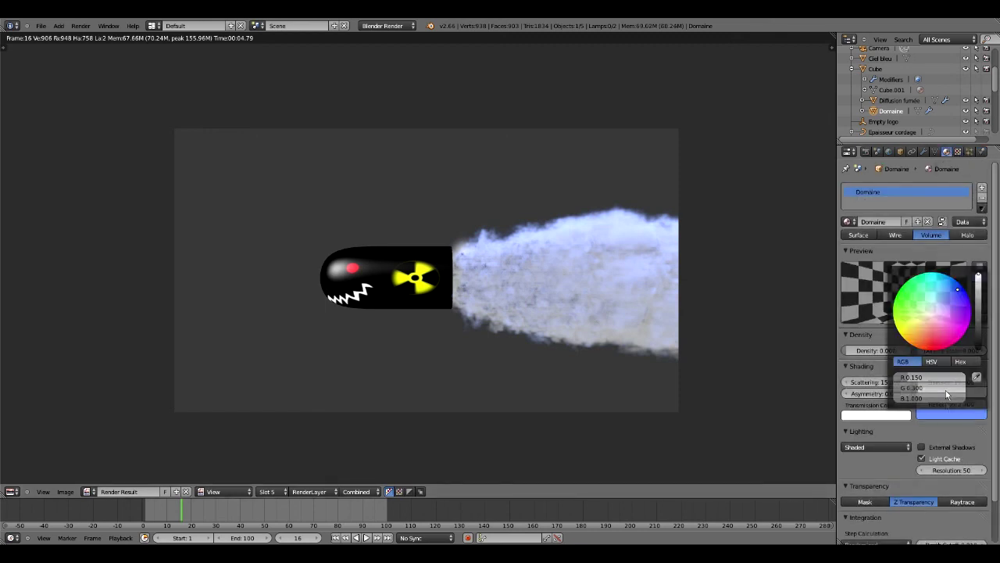
left_click_drag(958, 295, 928, 327)
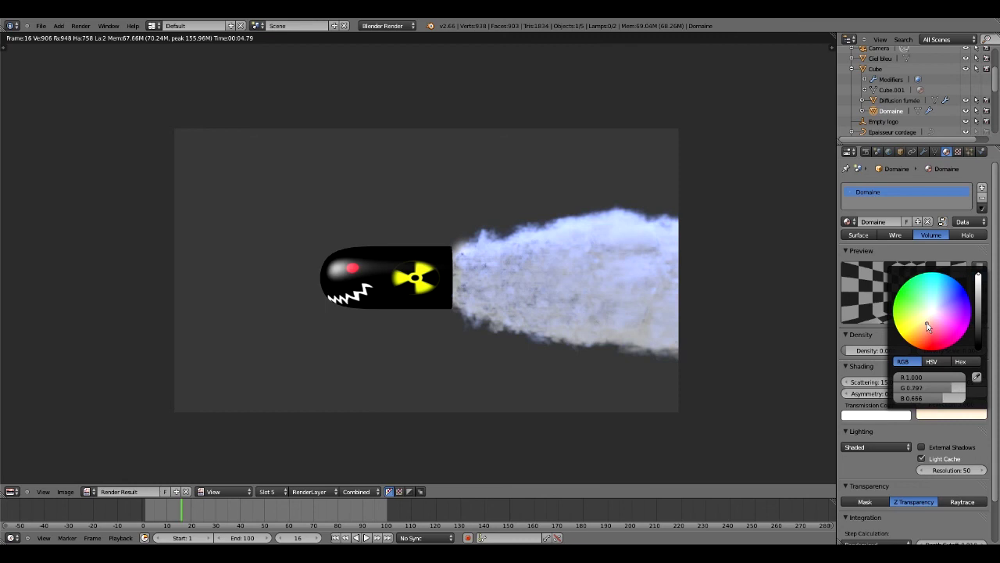
mouse_move(979, 302)
left_mouse_down()
mouse_move(979, 312)
mouse_move(980, 296)
left_mouse_up()
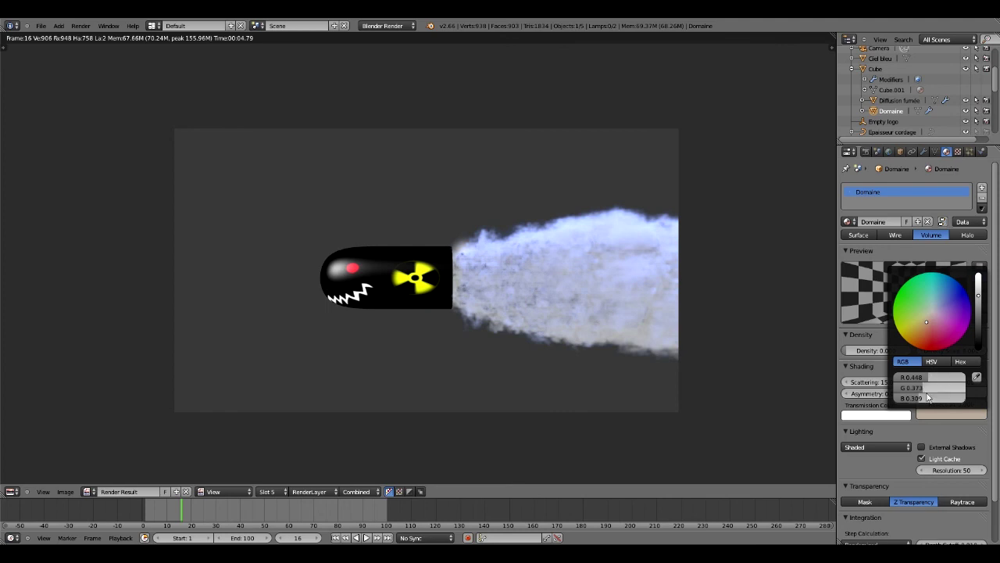
left_click_drag(927, 377, 926, 377)
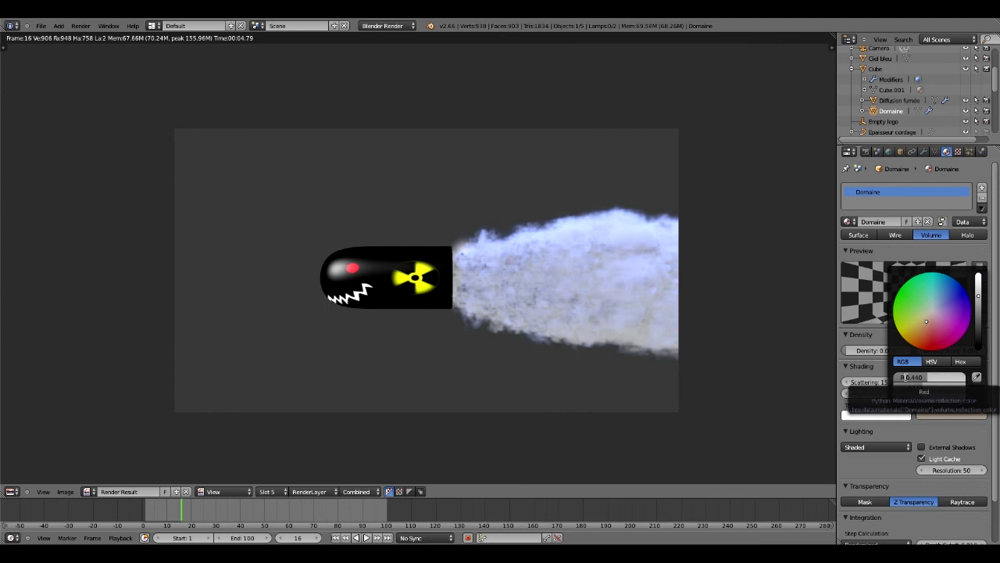
Set the smoke material's reflection colour to R 0.5, G 0.3, B 0.3 and re-render the frame.
left_click(907, 377)
type("0.5")
key("Tab")
type("0.3")
key("Tab")
type("0.3")
key("Return")
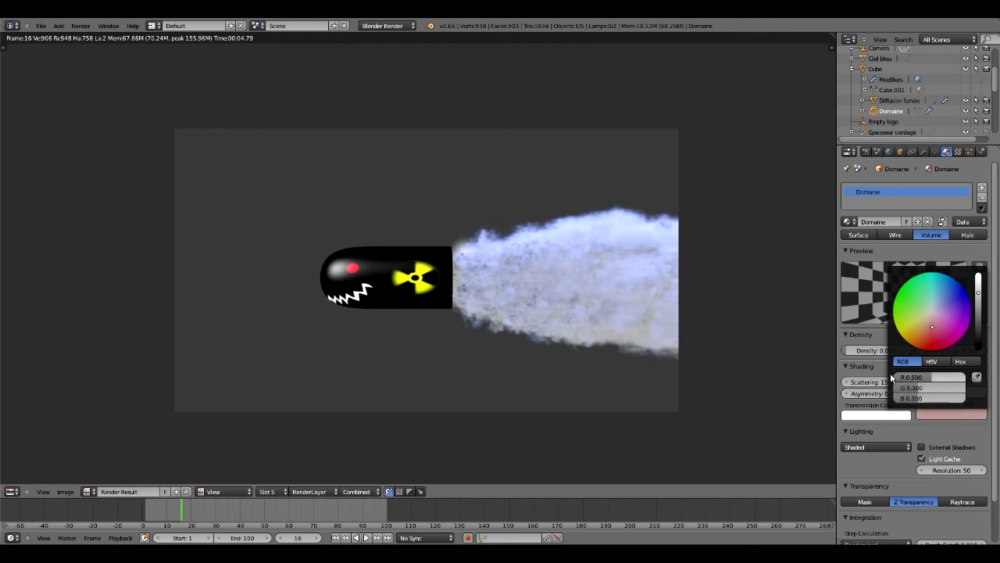
key("F12")
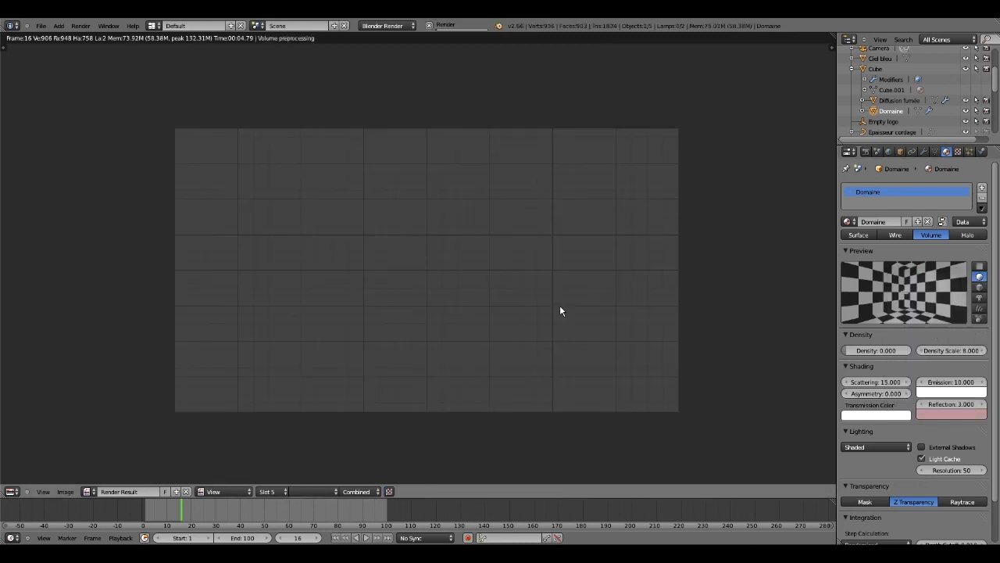